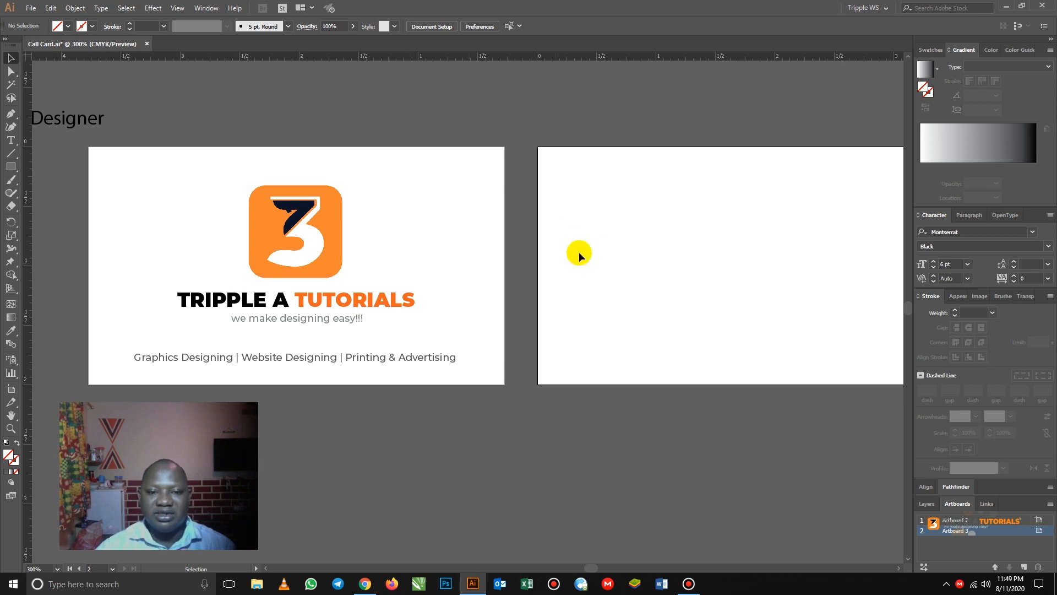
- Pan over to the blank second artboard and pick the Rectangle tool
{"action": "left_click_drag", "start_coordinate": [672, 243], "coordinate": [527, 241]}
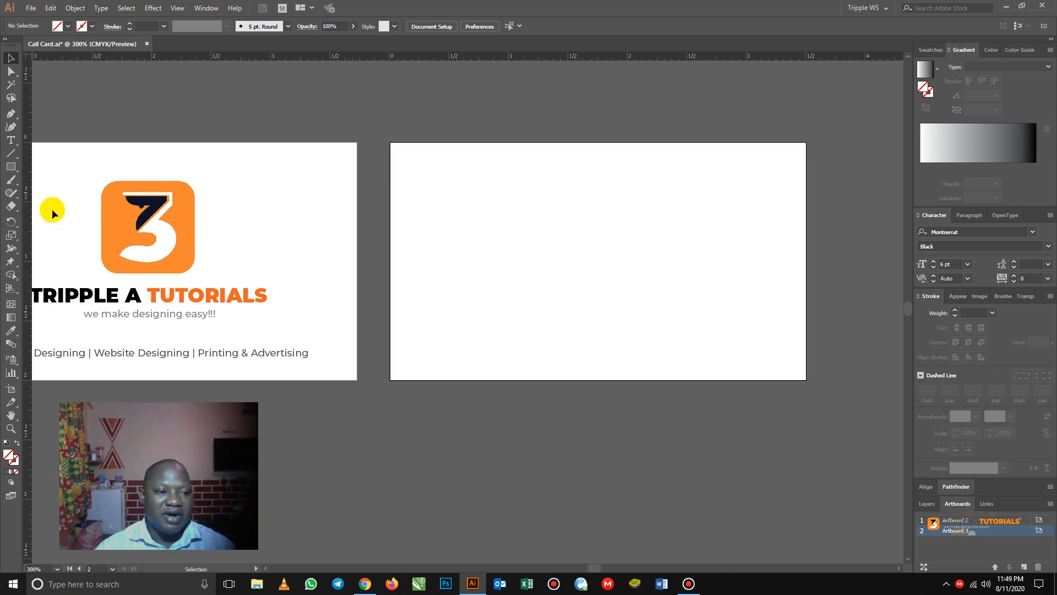
{"action": "left_click", "coordinate": [12, 168]}
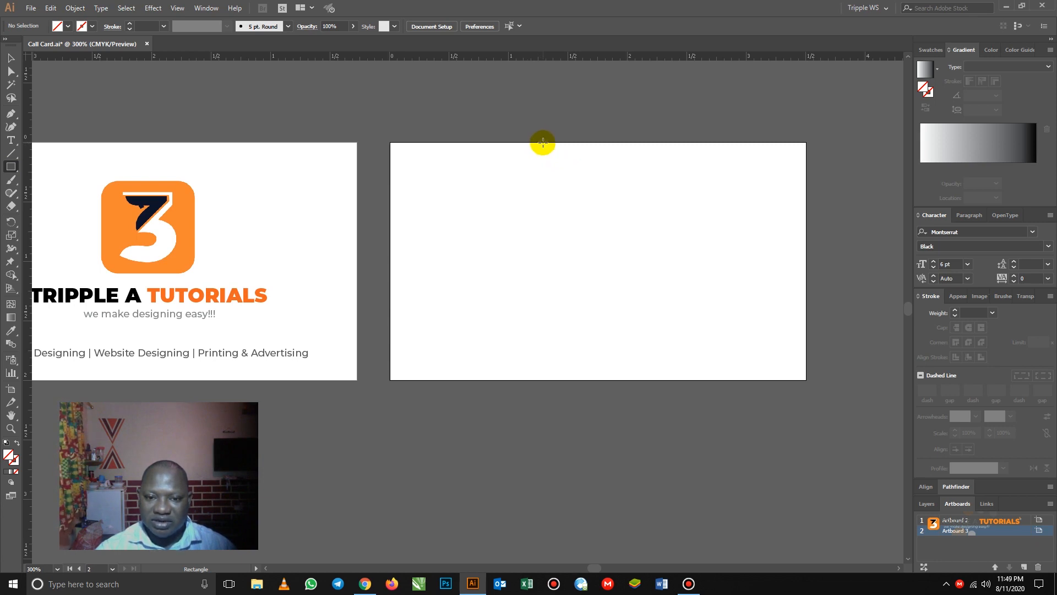
- Draw a rectangle over the back card's right part and fill it with the logo's orange, sampled with the Eyedropper
{"action": "left_click_drag", "start_coordinate": [543, 143], "coordinate": [805, 380]}
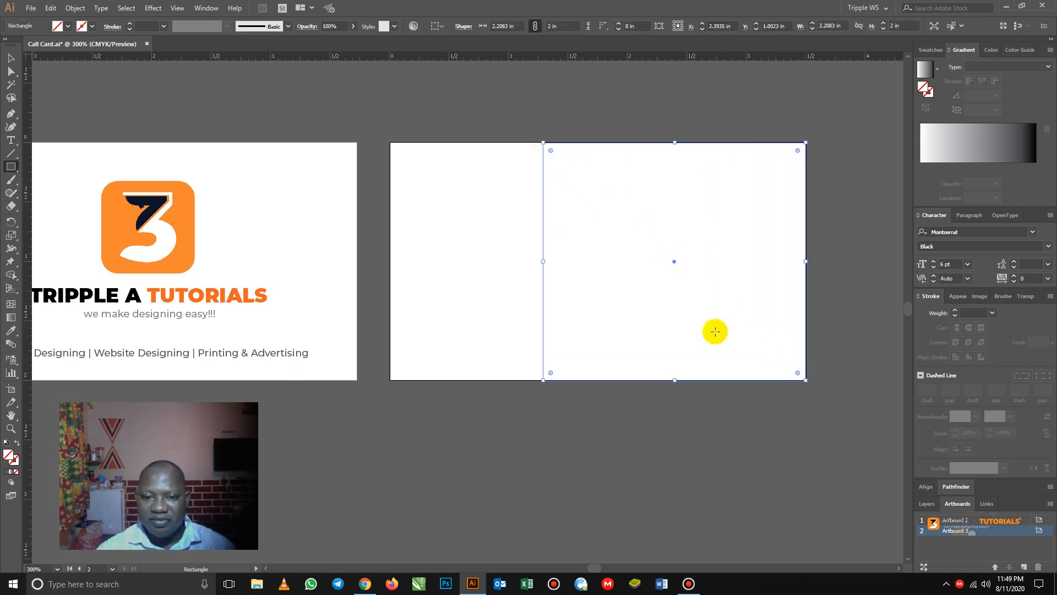
{"action": "left_click", "coordinate": [69, 26]}
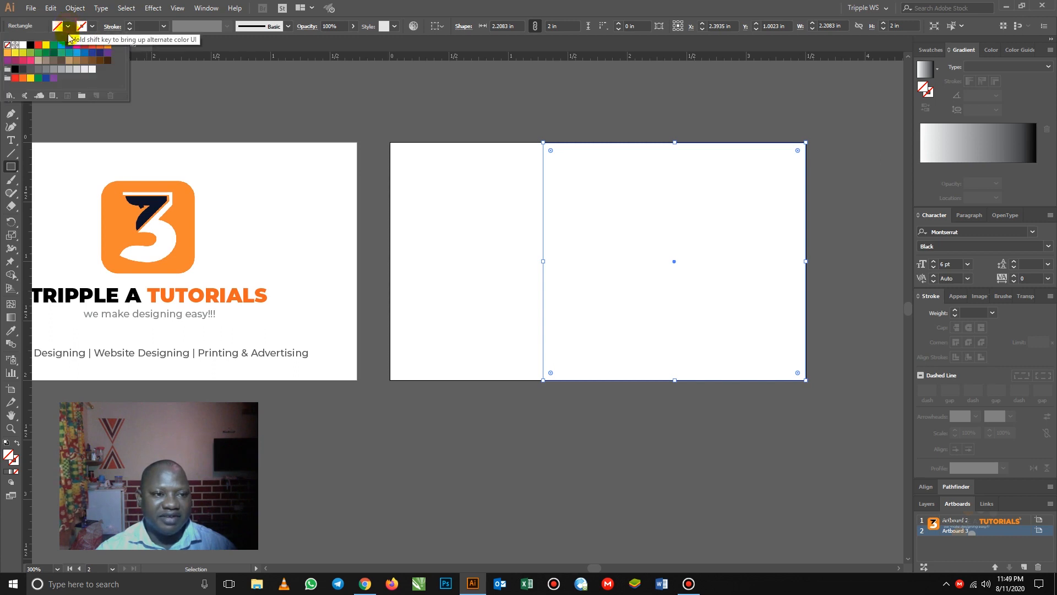
{"action": "left_click", "coordinate": [52, 70]}
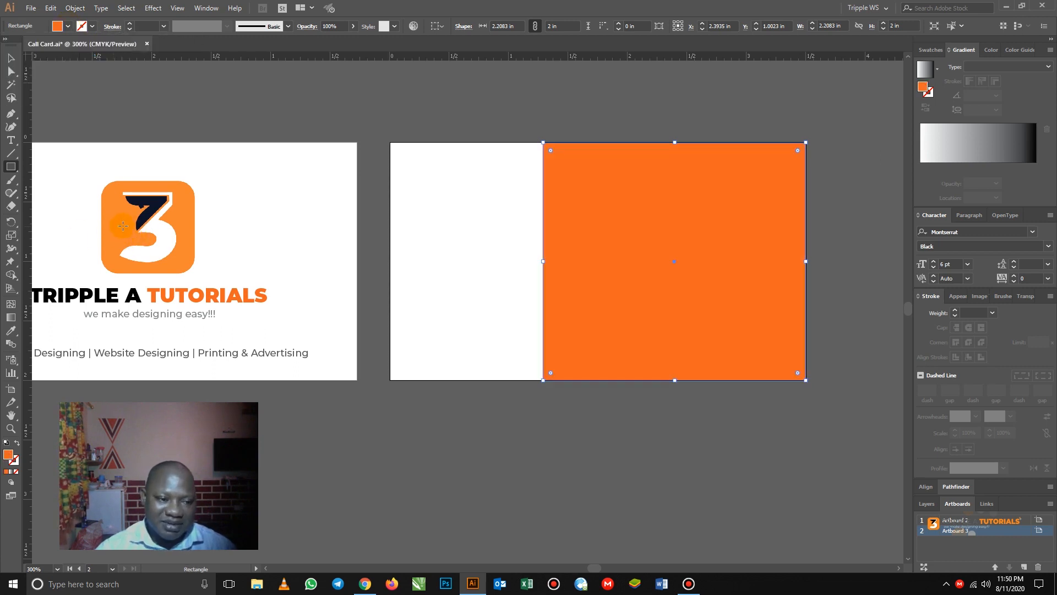
{"action": "left_click", "coordinate": [11, 333]}
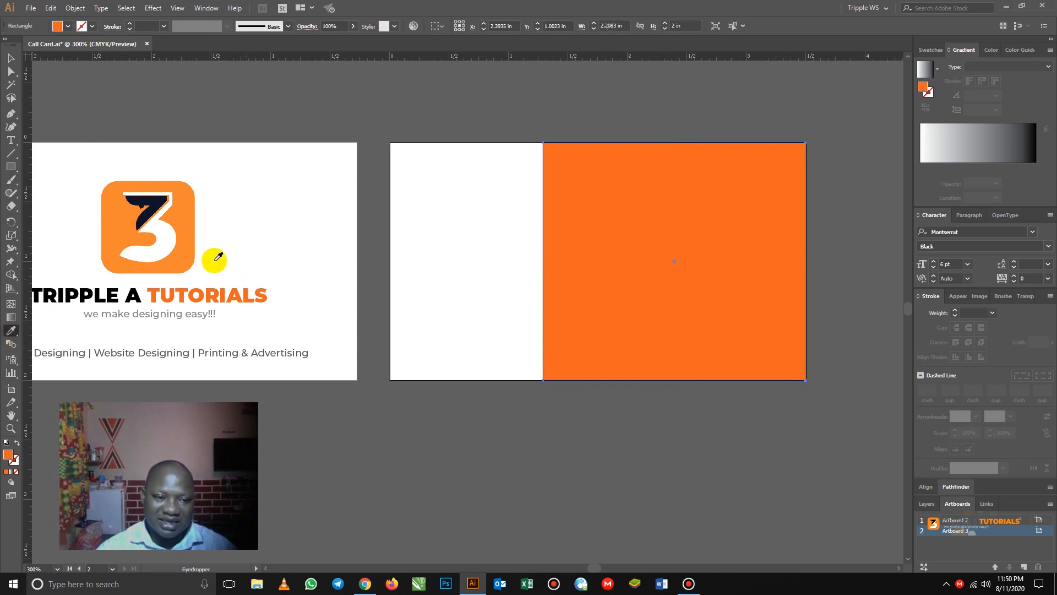
{"action": "left_click", "coordinate": [185, 213]}
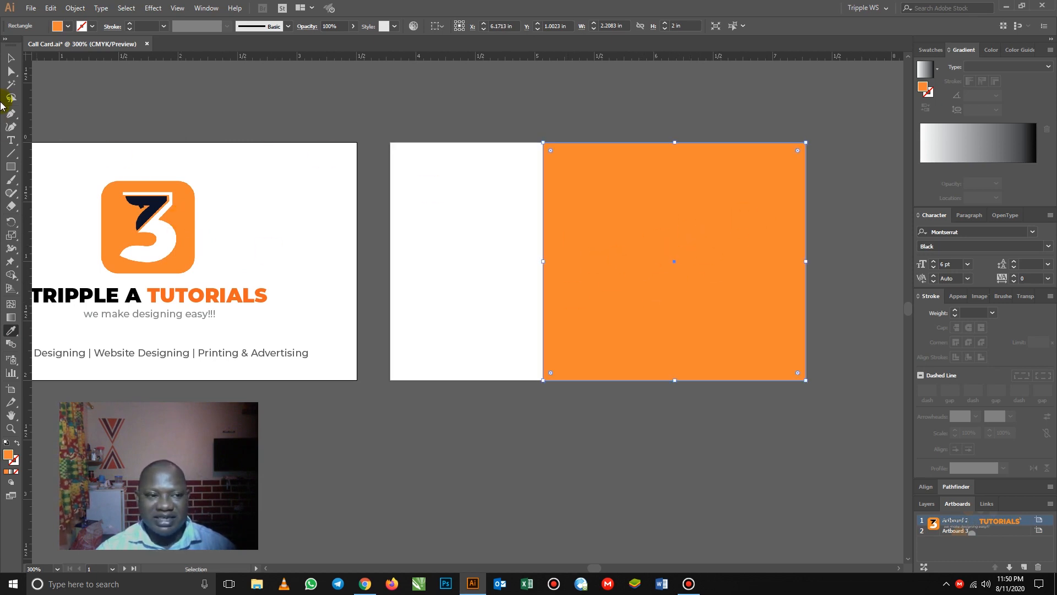
{"action": "left_click", "coordinate": [11, 58]}
{"action": "left_click", "coordinate": [588, 131]}
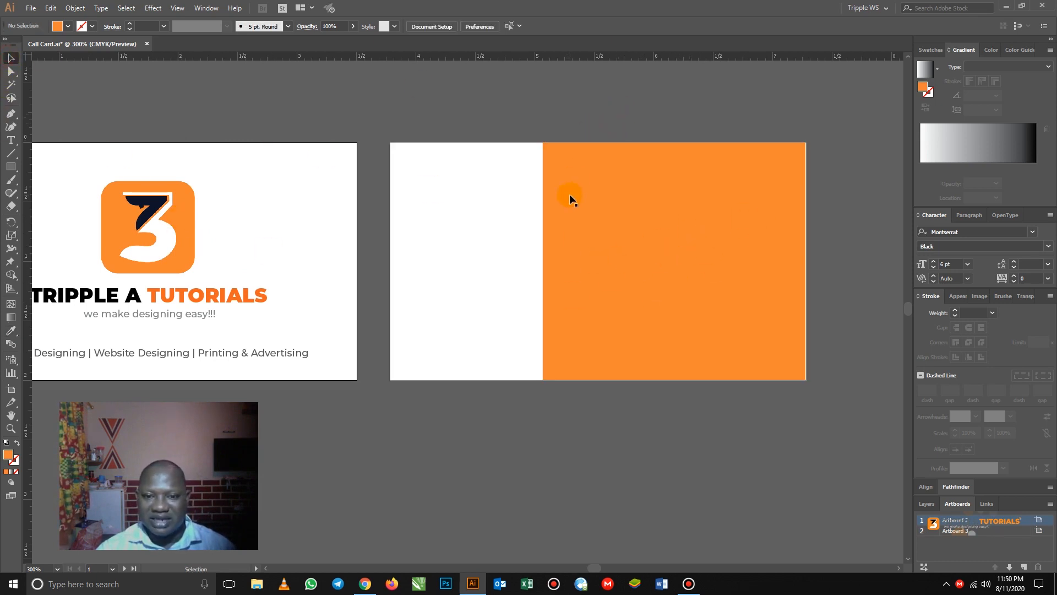
- Narrow the orange rectangle from its left and place a duplicate of it behind the original
{"action": "left_click", "coordinate": [568, 196]}
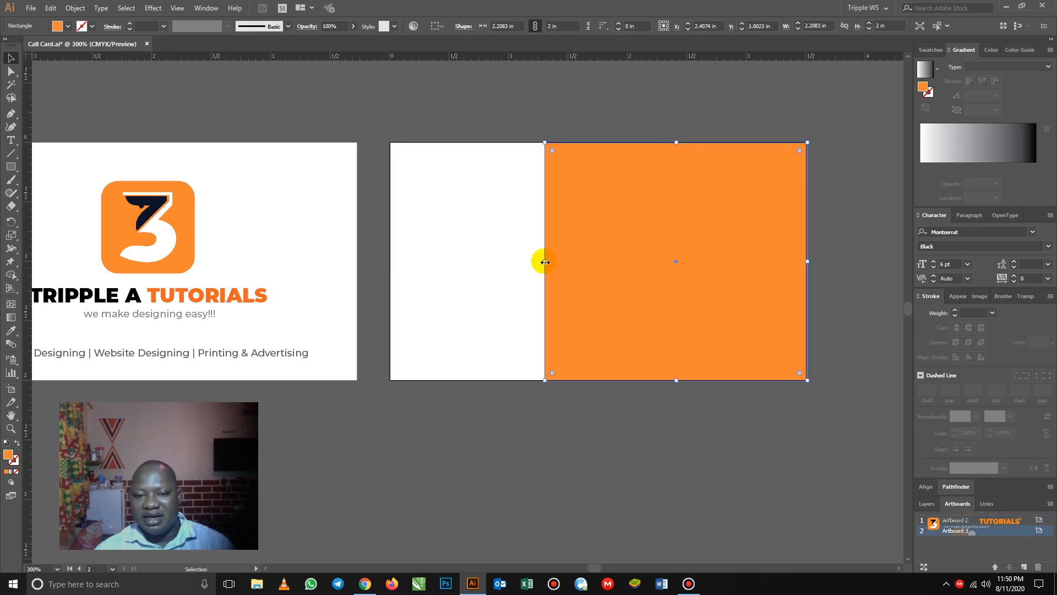
{"action": "left_click_drag", "start_coordinate": [544, 261], "coordinate": [577, 262]}
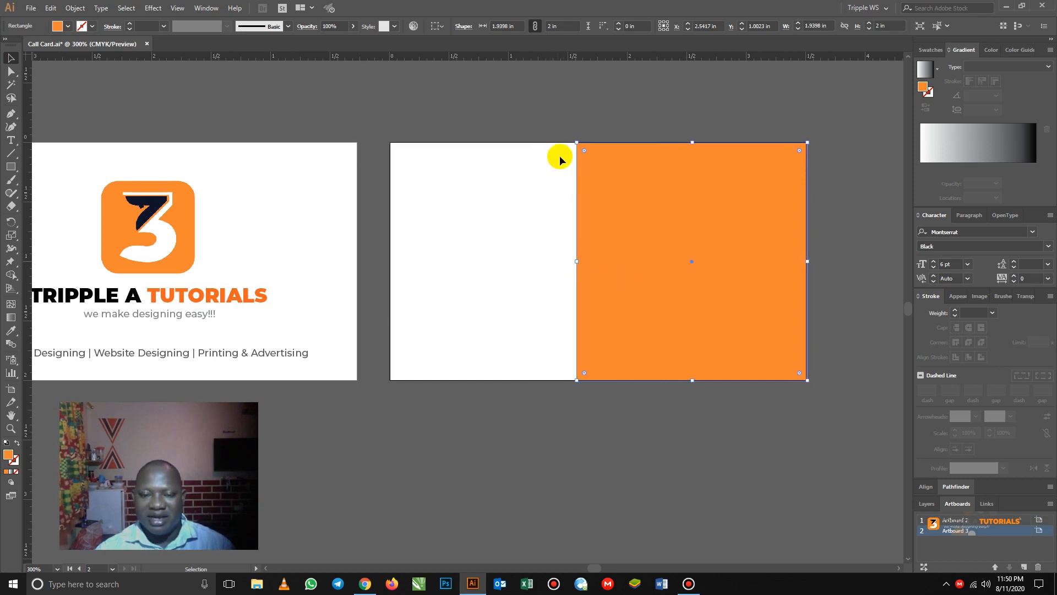
{"action": "left_click", "coordinate": [570, 130]}
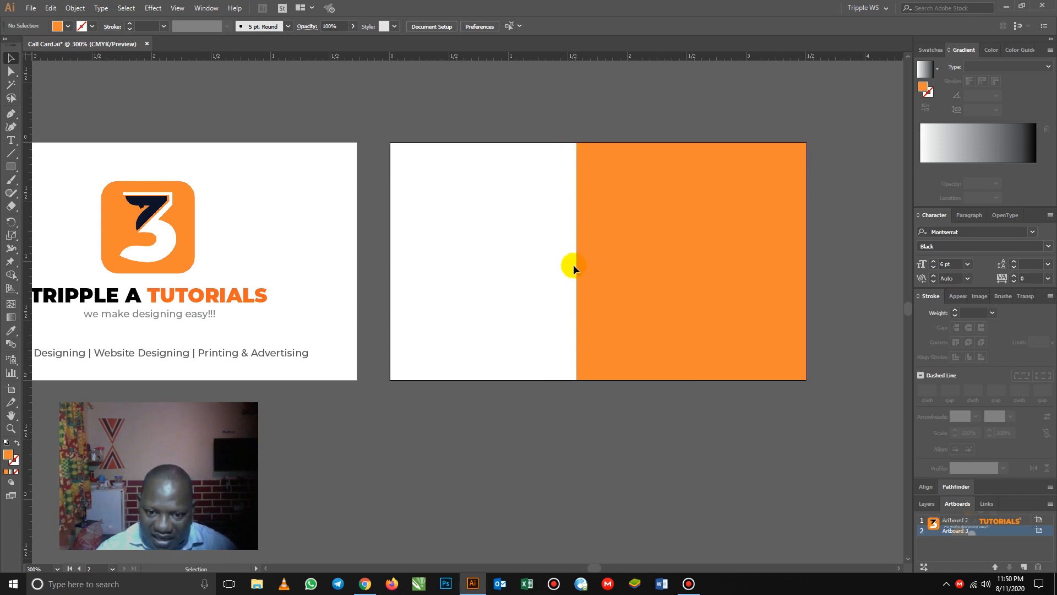
{"action": "left_click", "coordinate": [617, 256]}
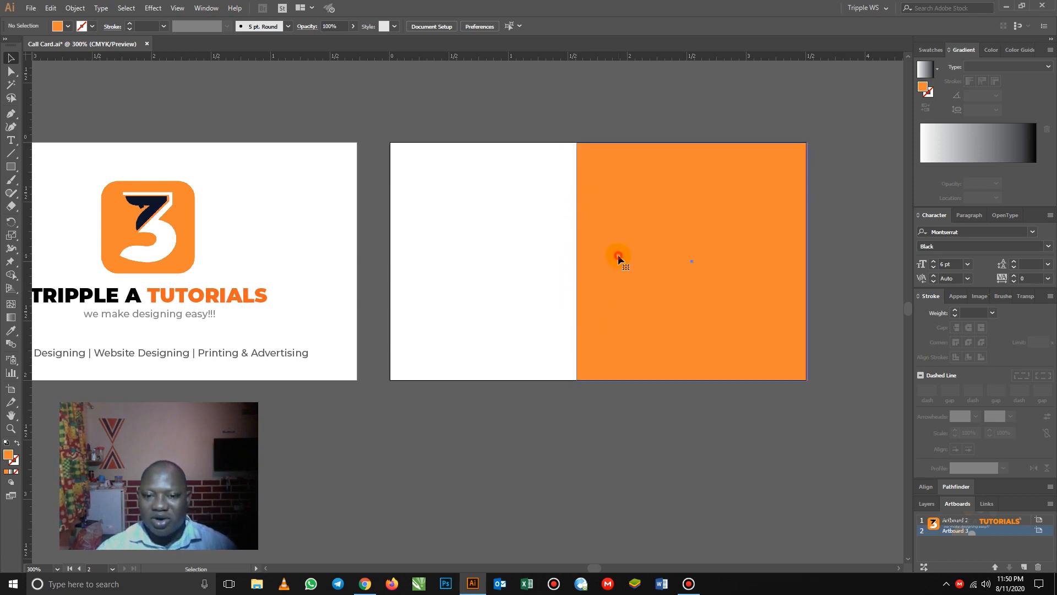
{"action": "left_click_drag", "start_coordinate": [660, 256], "coordinate": [654, 255]}
{"action": "right_click", "coordinate": [650, 248]}
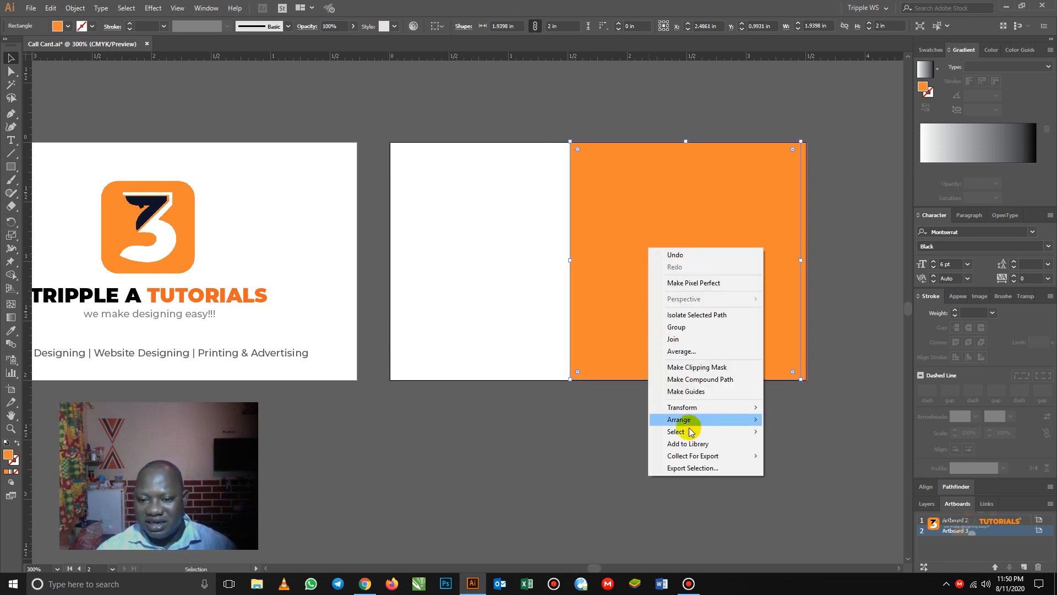
{"action": "mouse_move", "coordinate": [756, 425]}
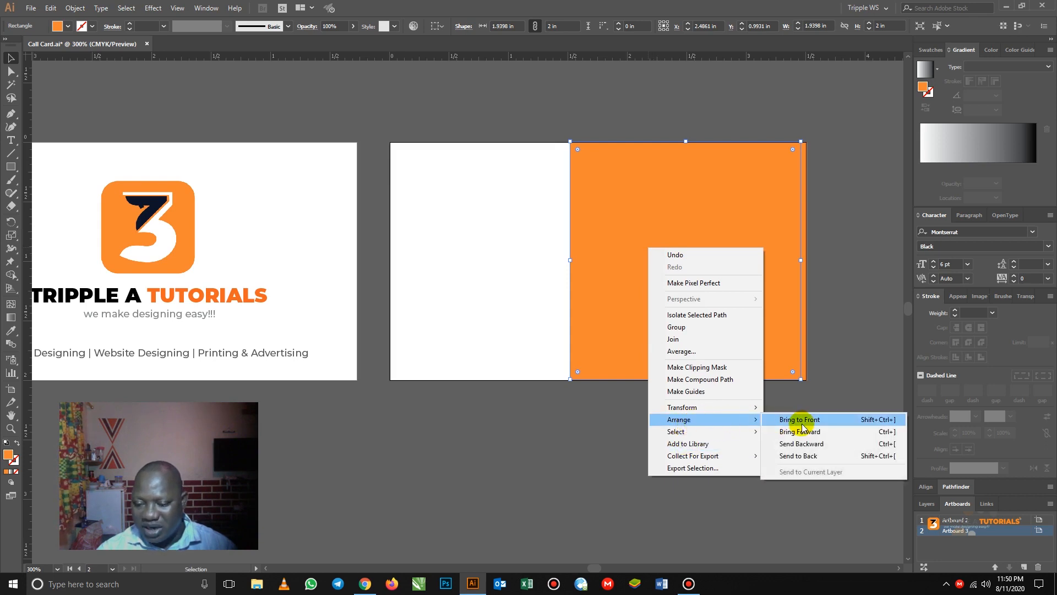
{"action": "left_click", "coordinate": [803, 456]}
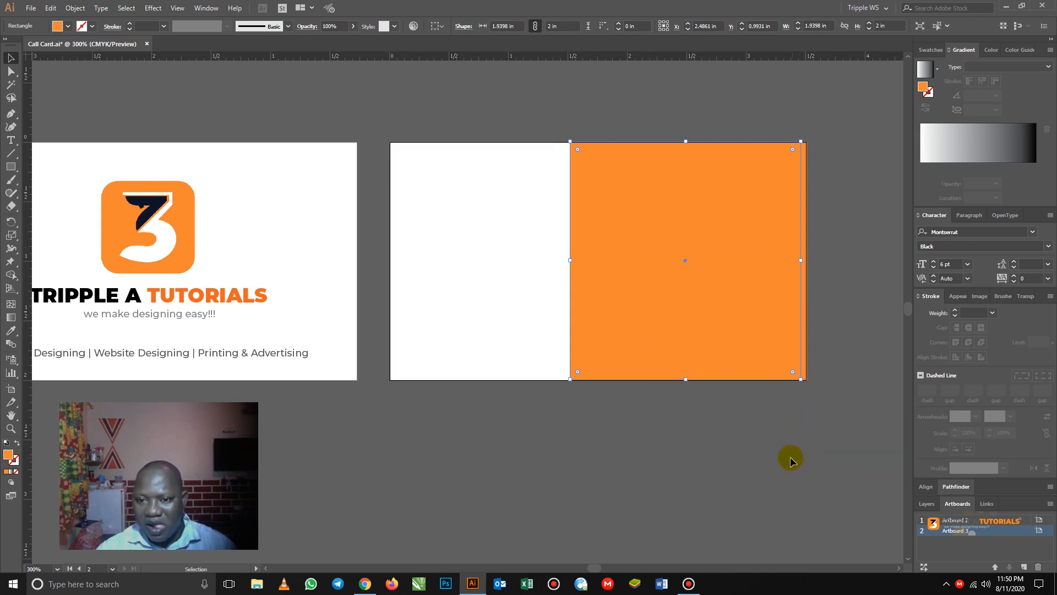
- Fill the duplicate black and nudge it into a thin divider strip along the orange panel's left edge
{"action": "left_click", "coordinate": [69, 26]}
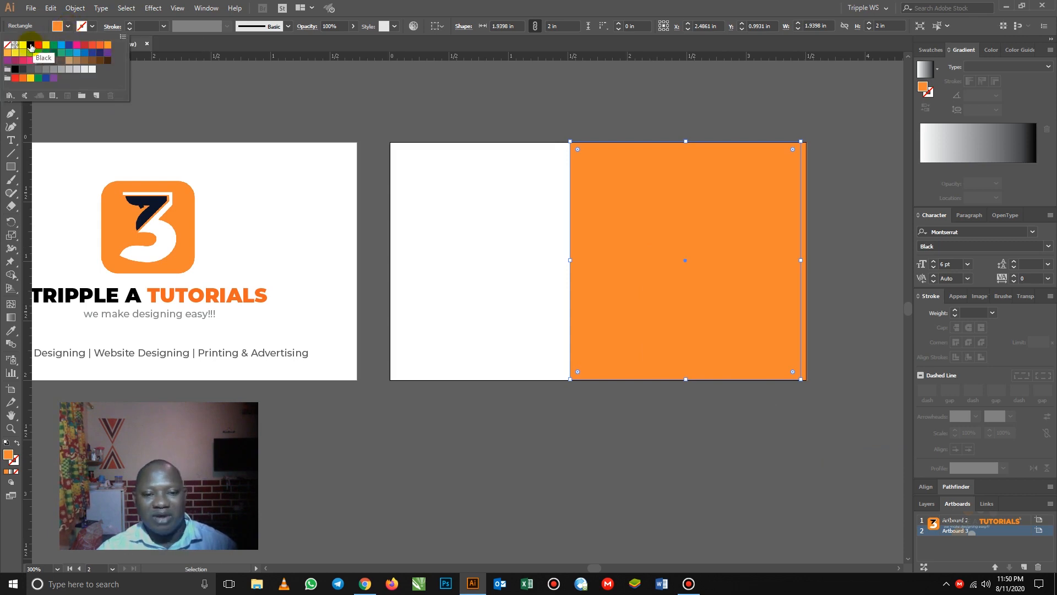
{"action": "left_click", "coordinate": [31, 46]}
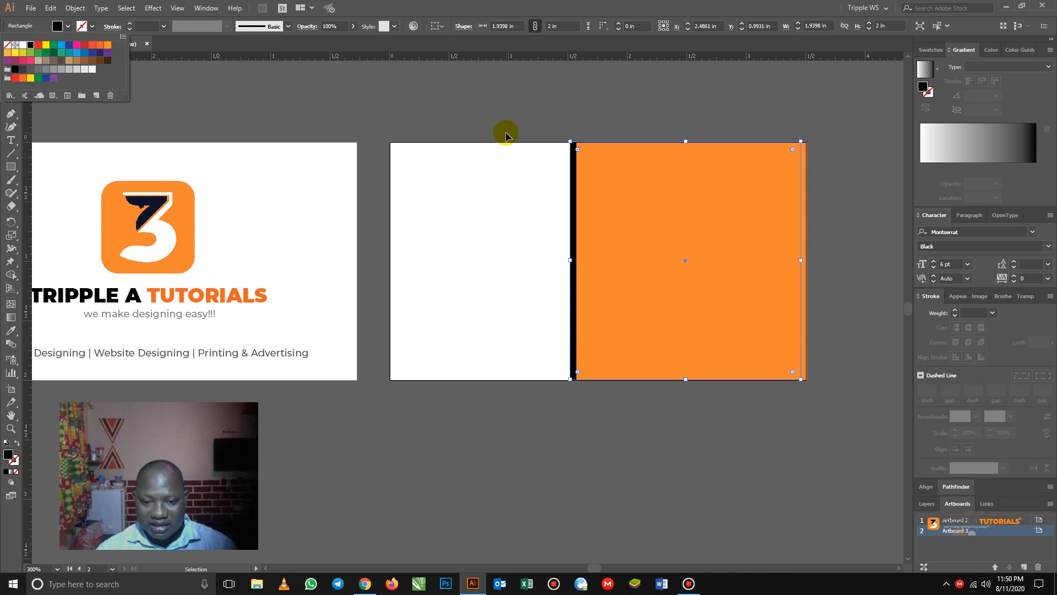
{"action": "key", "text": "Escape"}
{"action": "key", "text": "Right"}
{"action": "key", "text": "Right"}
{"action": "key", "text": "Right"}
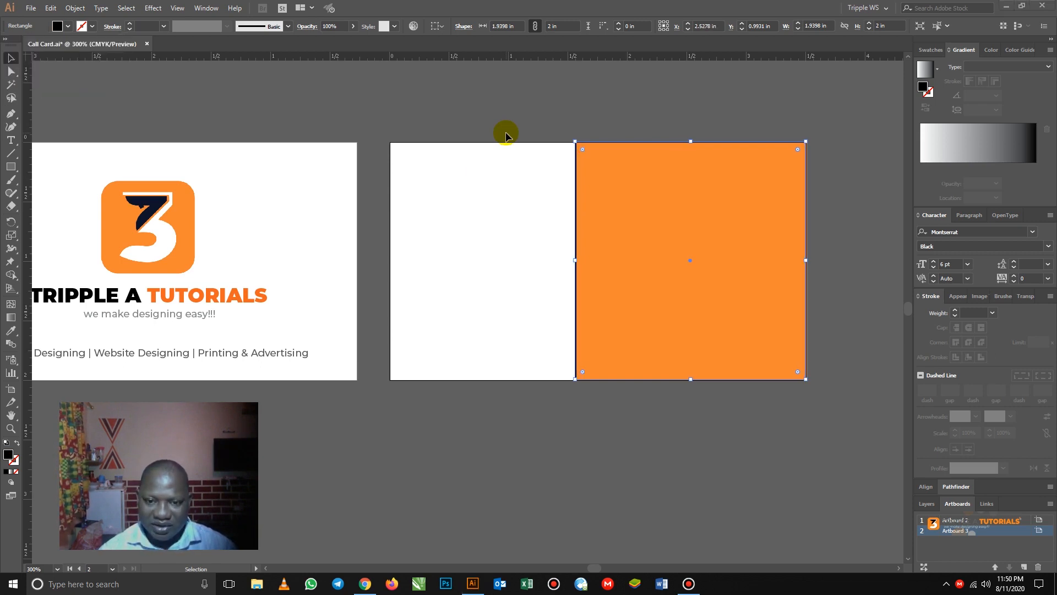
{"action": "key", "text": "super"}
{"action": "left_click", "coordinate": [528, 109]}
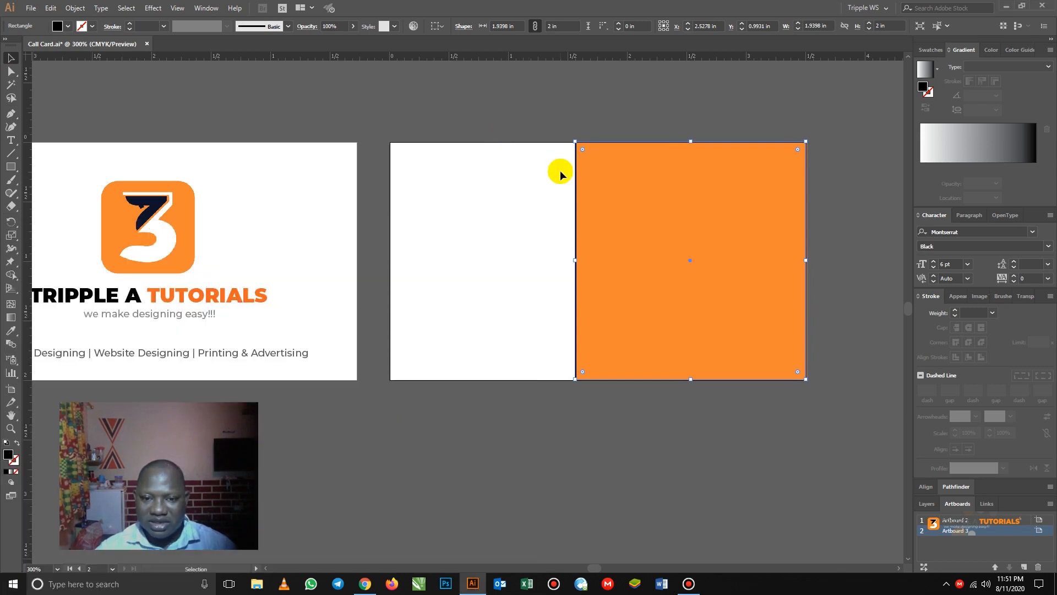
{"action": "key", "text": "Left"}
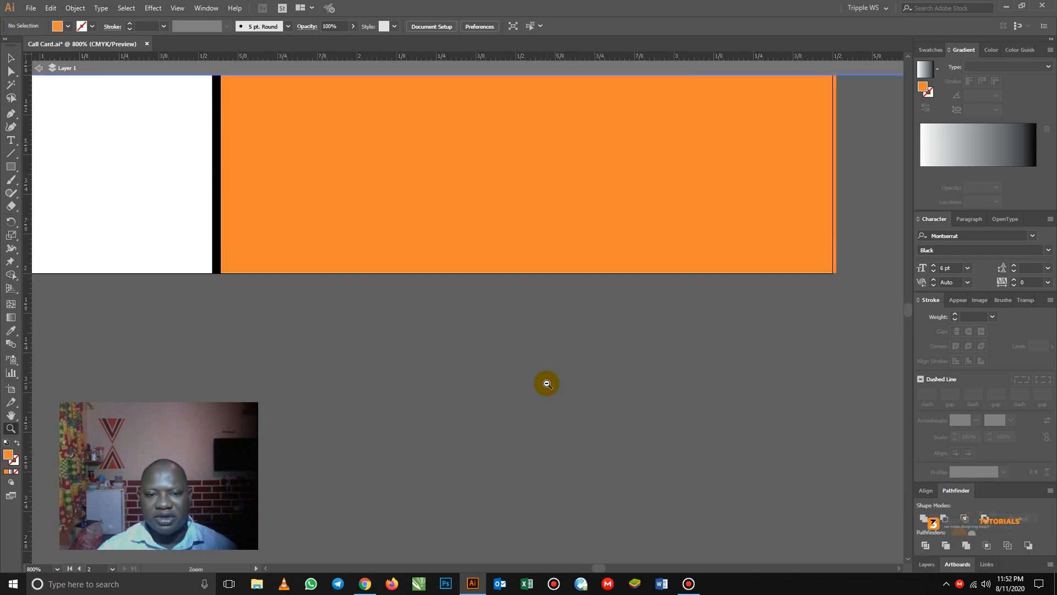
{"action": "left_click", "coordinate": [547, 383], "text": "alt"}
{"action": "left_click", "coordinate": [547, 384], "text": "alt"}
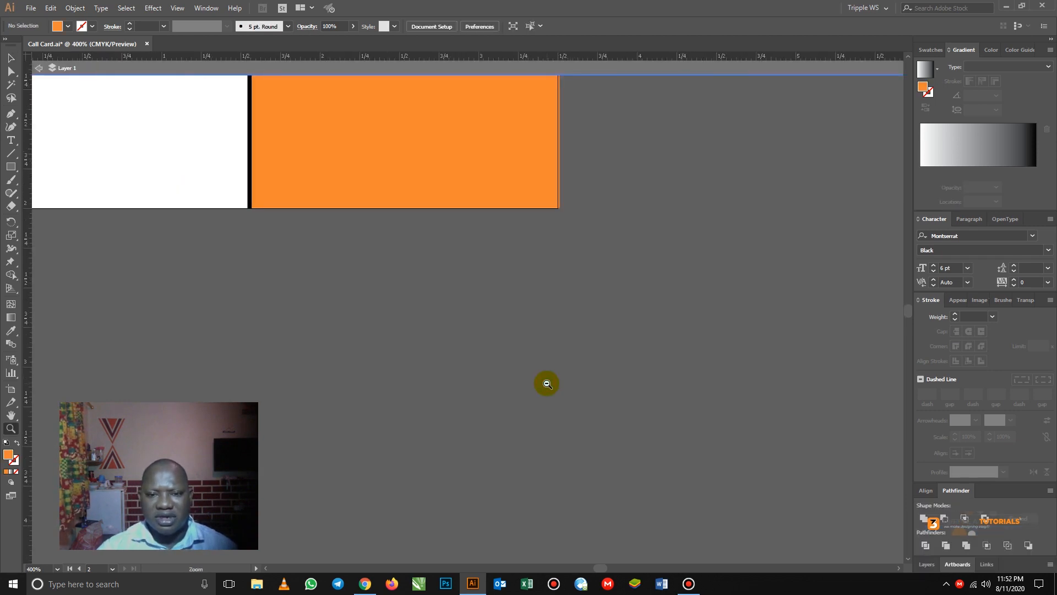
{"action": "left_click_drag", "start_coordinate": [384, 127], "coordinate": [597, 358]}
{"action": "left_click", "coordinate": [10, 57]}
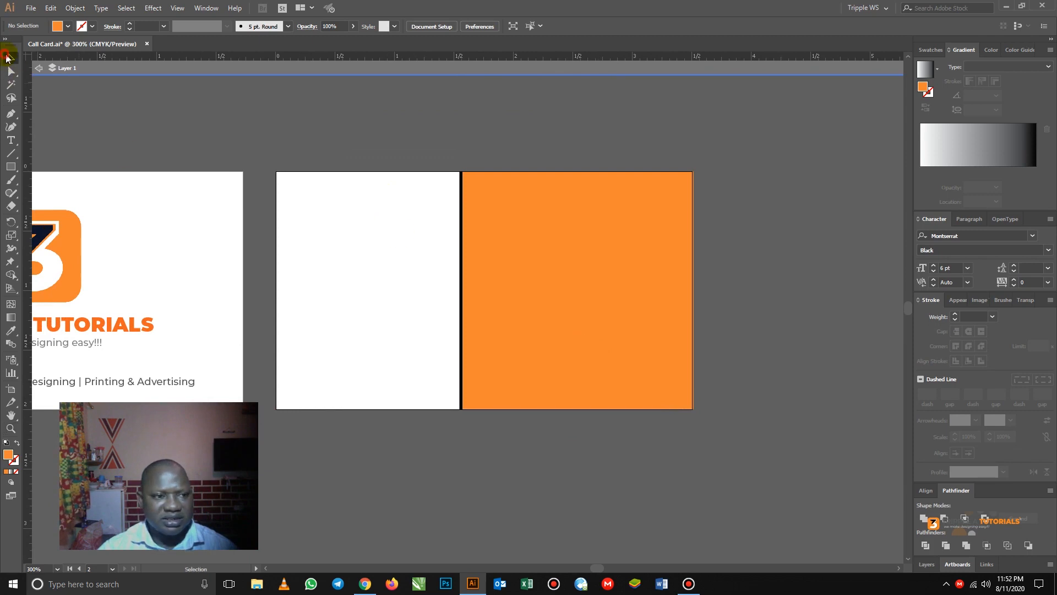
{"action": "left_click", "coordinate": [464, 236]}
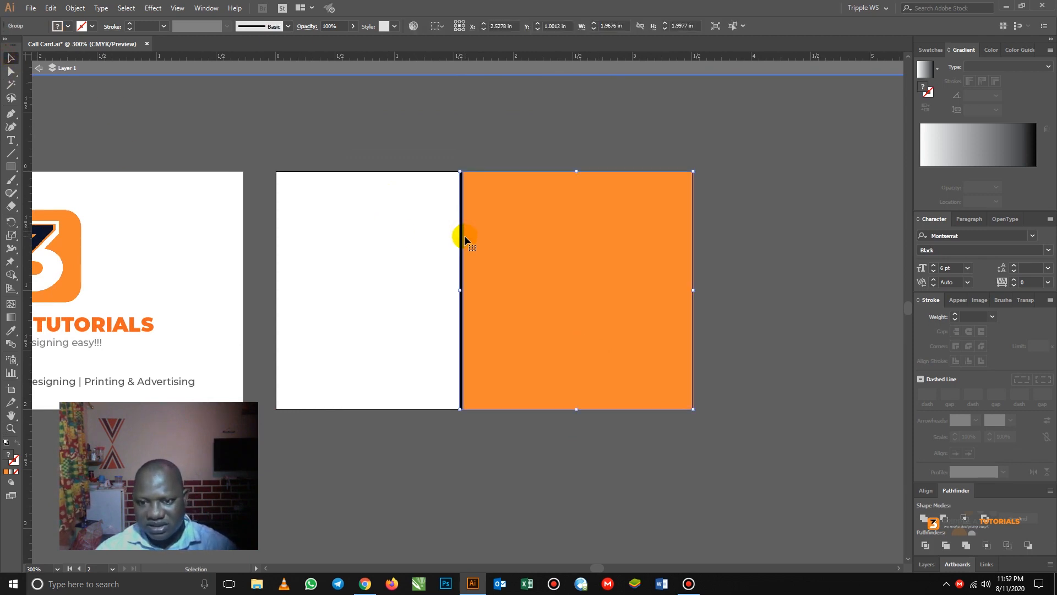
{"action": "left_click", "coordinate": [713, 259]}
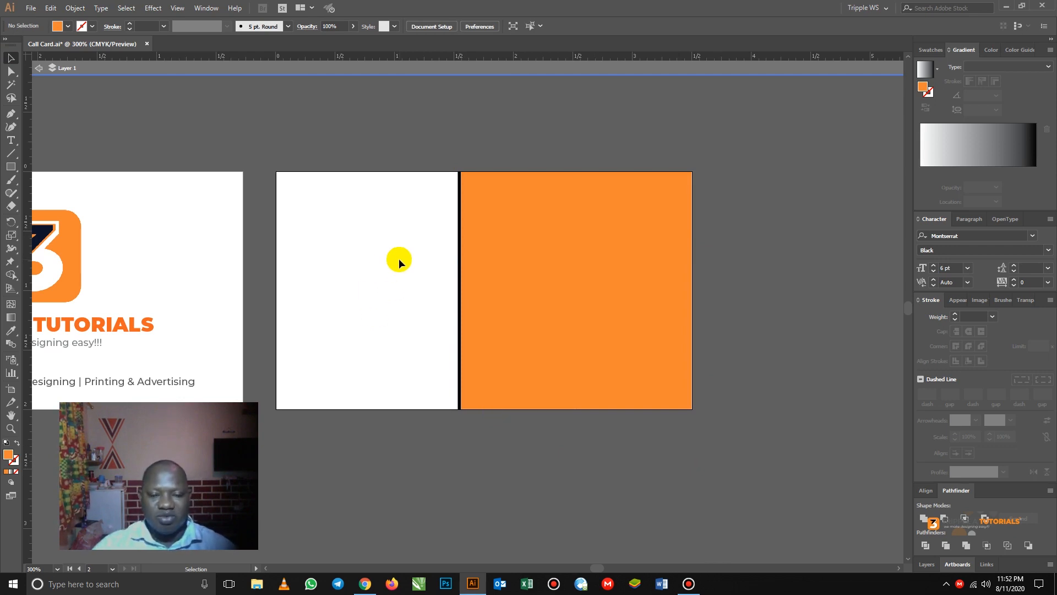
{"action": "left_click_drag", "start_coordinate": [459, 331], "coordinate": [590, 312]}
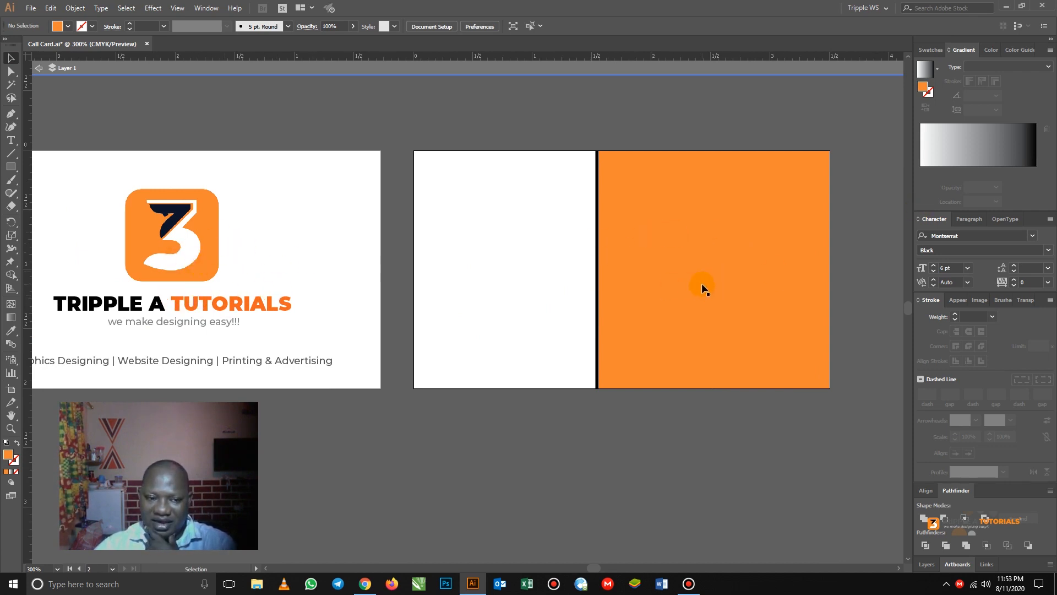
- Alt-drag a copy of the front 3 logo onto the back card's white left area and lower it slightly
{"action": "left_click", "coordinate": [165, 237]}
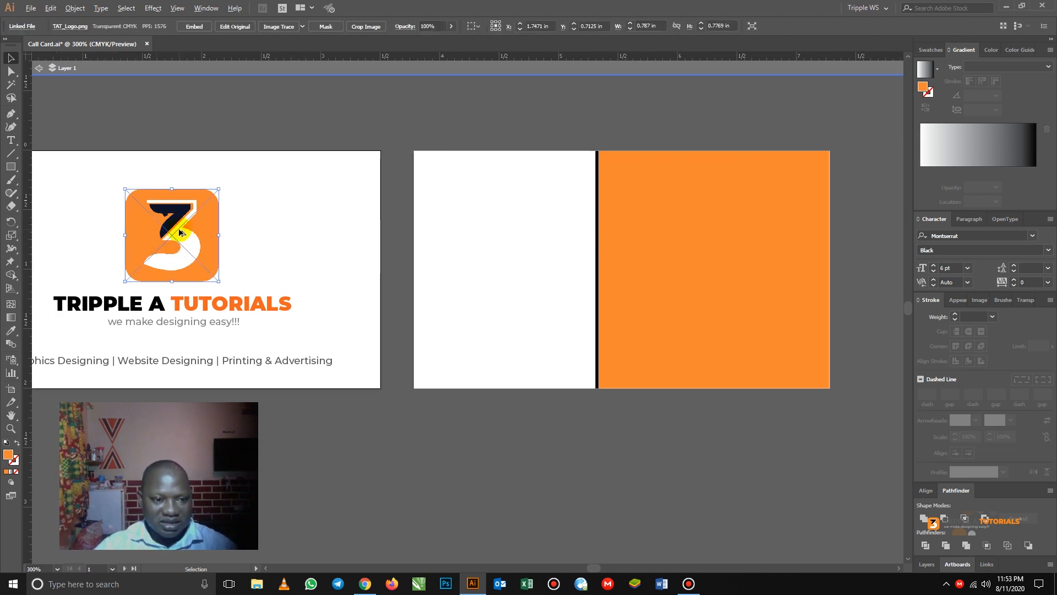
{"action": "left_click_drag", "start_coordinate": [181, 236], "coordinate": [508, 234]}
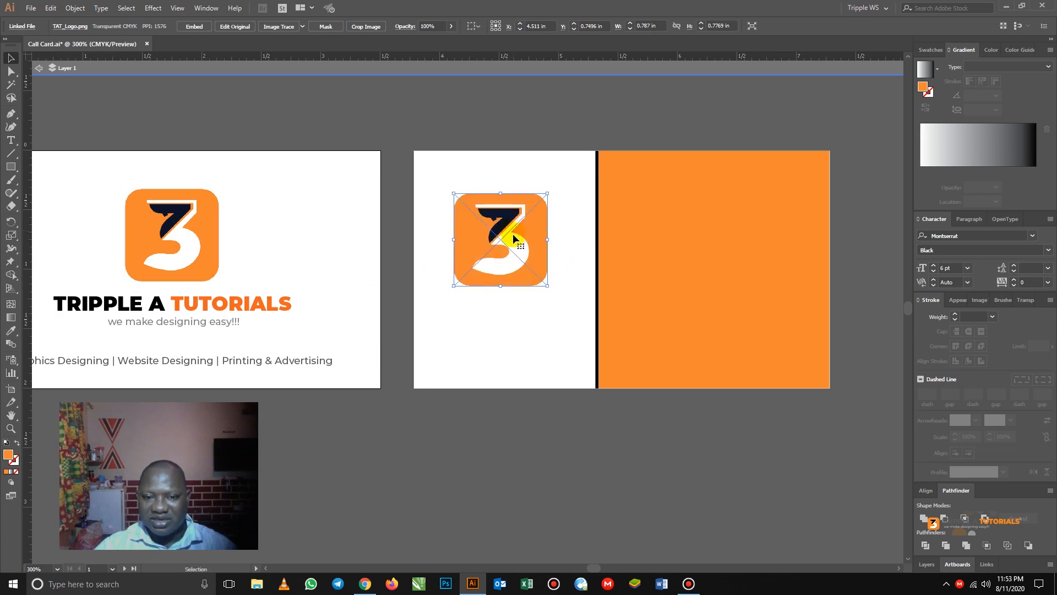
{"action": "left_click", "coordinate": [465, 325]}
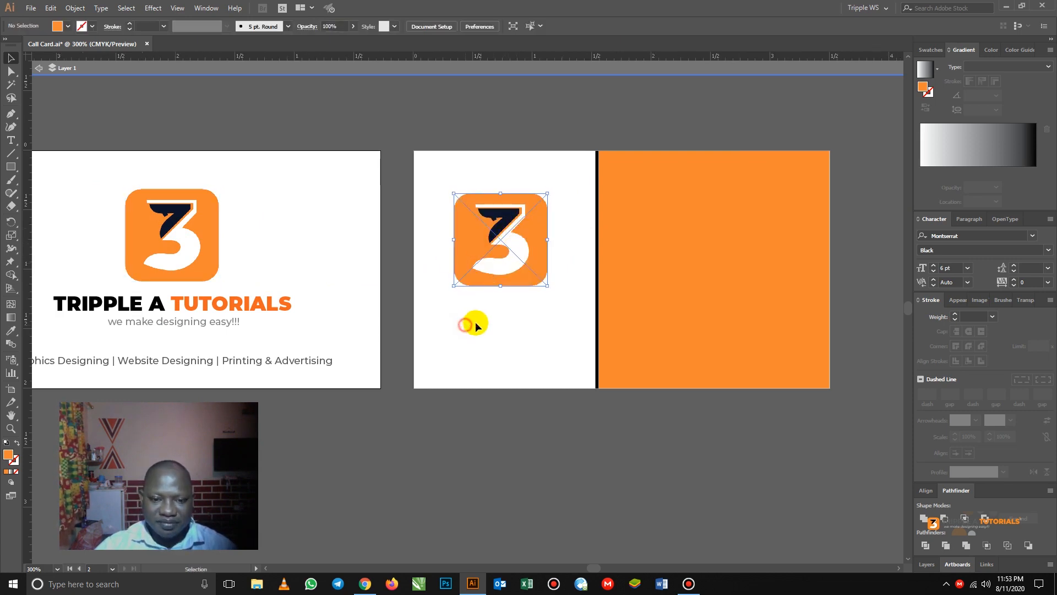
{"action": "left_click", "coordinate": [516, 240]}
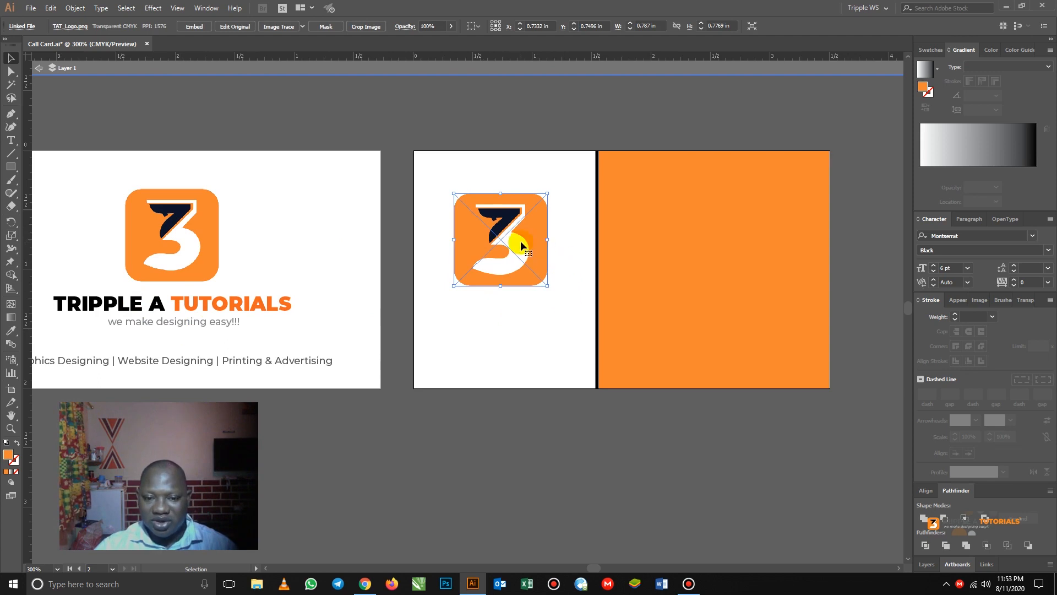
{"action": "left_click_drag", "start_coordinate": [519, 245], "coordinate": [527, 270]}
{"action": "left_click", "coordinate": [661, 266]}
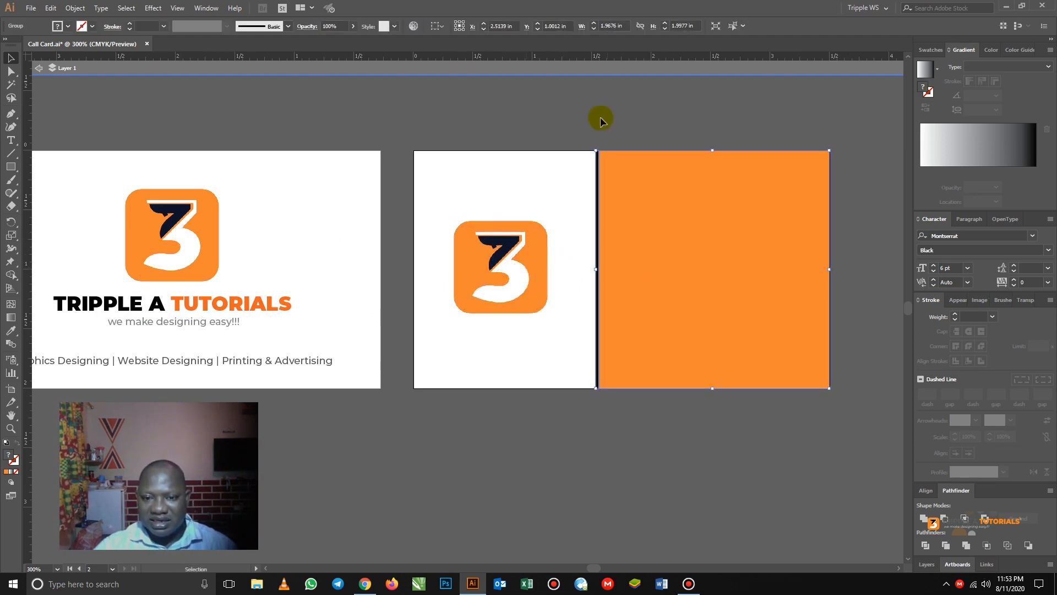
- Add a horizontal guide across the cards and nudge the back logo down one step
{"action": "left_click", "coordinate": [39, 68]}
{"action": "left_click_drag", "start_coordinate": [589, 59], "coordinate": [599, 269]}
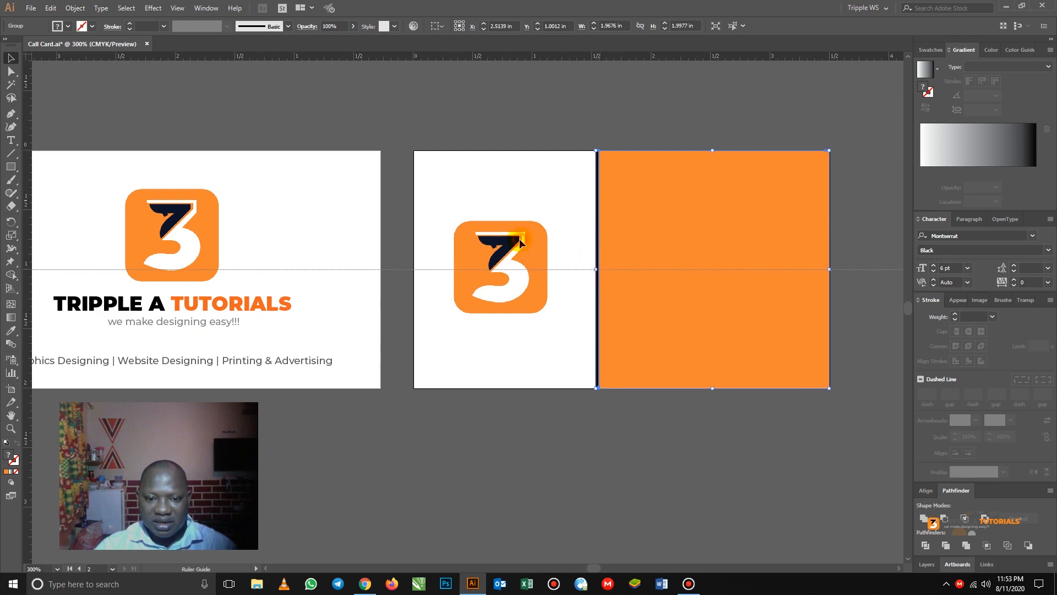
{"action": "left_click", "coordinate": [523, 244]}
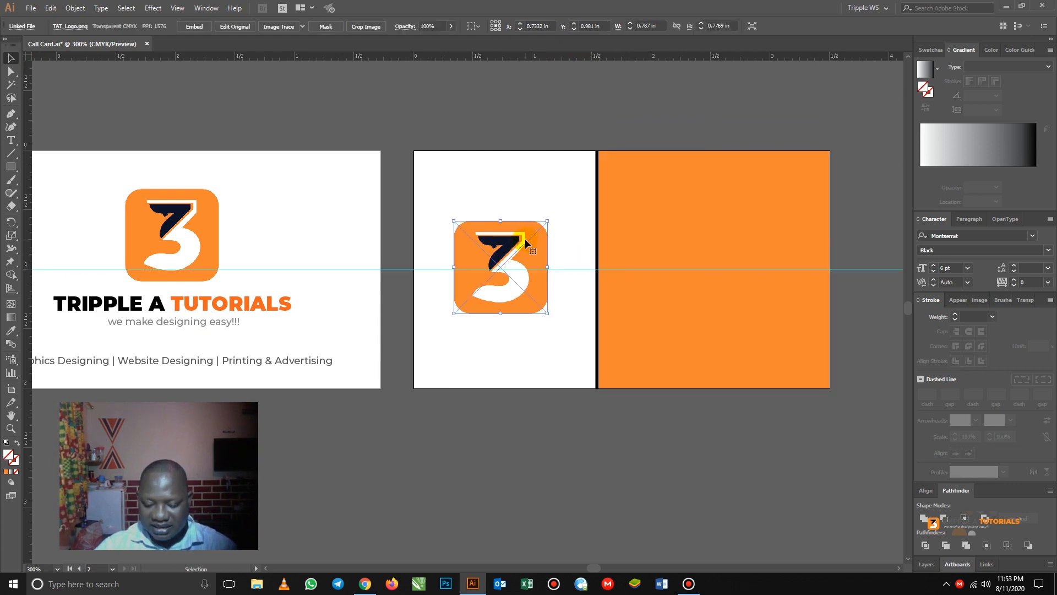
{"action": "key", "text": "Down"}
{"action": "left_click", "coordinate": [422, 176]}
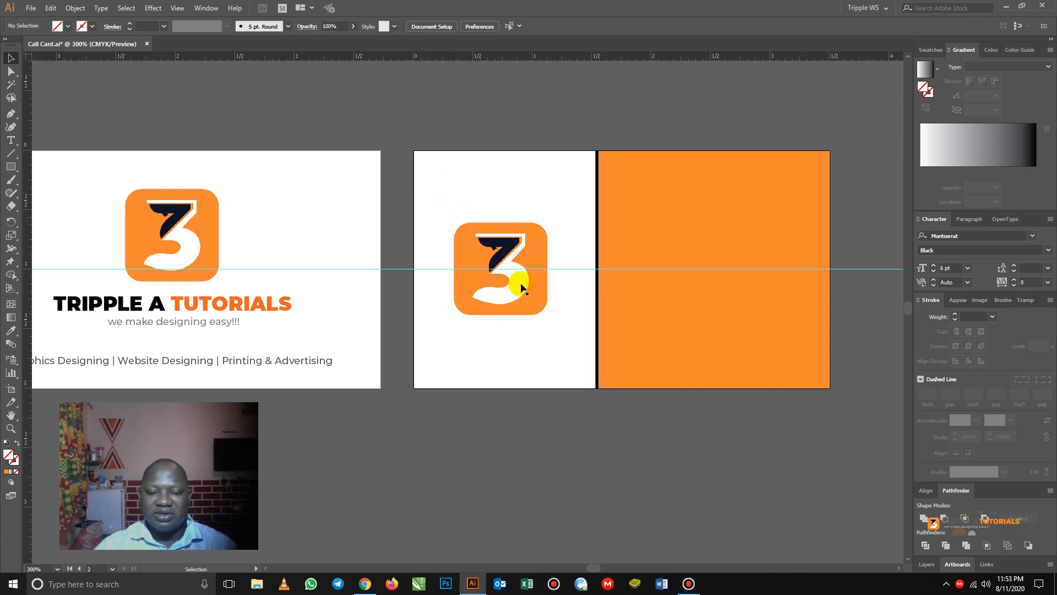
{"action": "left_click_drag", "start_coordinate": [672, 307], "coordinate": [612, 312]}
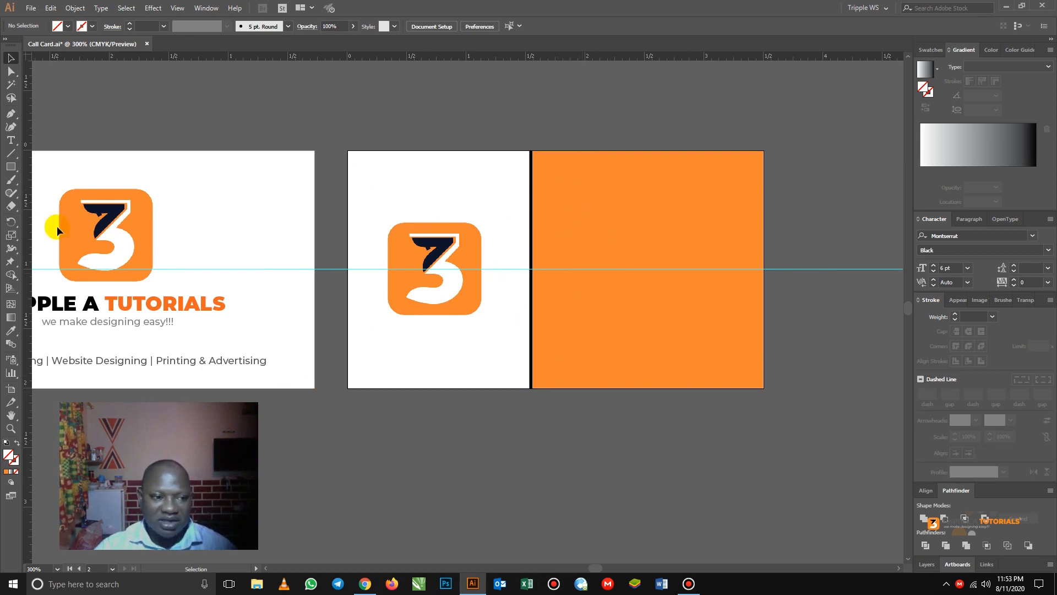
- Place a vertical guide near the orange panel's left edge and delete the horizontal guide
{"action": "left_click_drag", "start_coordinate": [29, 218], "coordinate": [566, 169]}
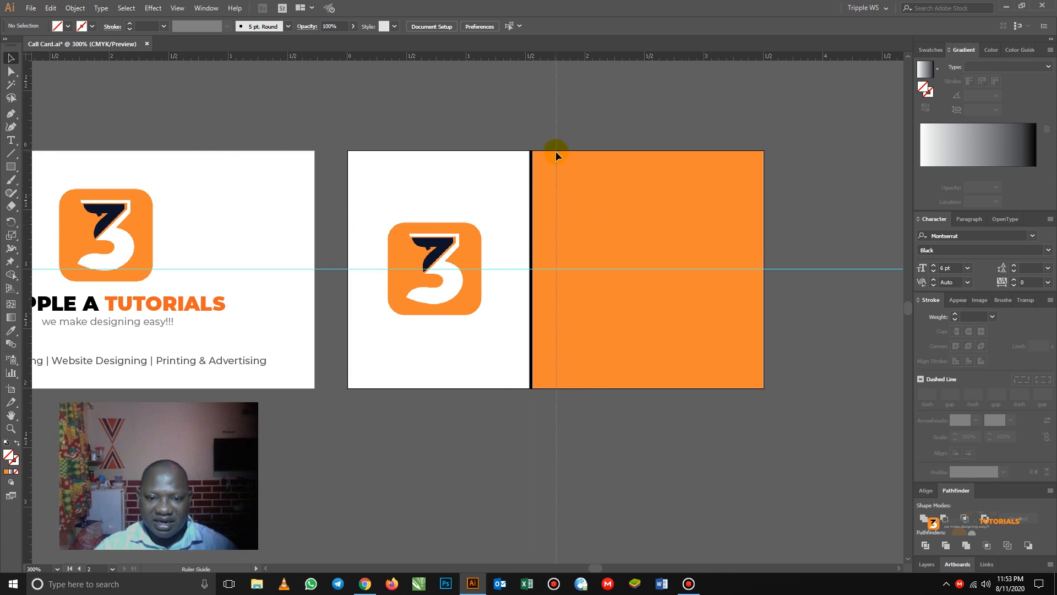
{"action": "left_click_drag", "start_coordinate": [557, 150], "coordinate": [557, 151]}
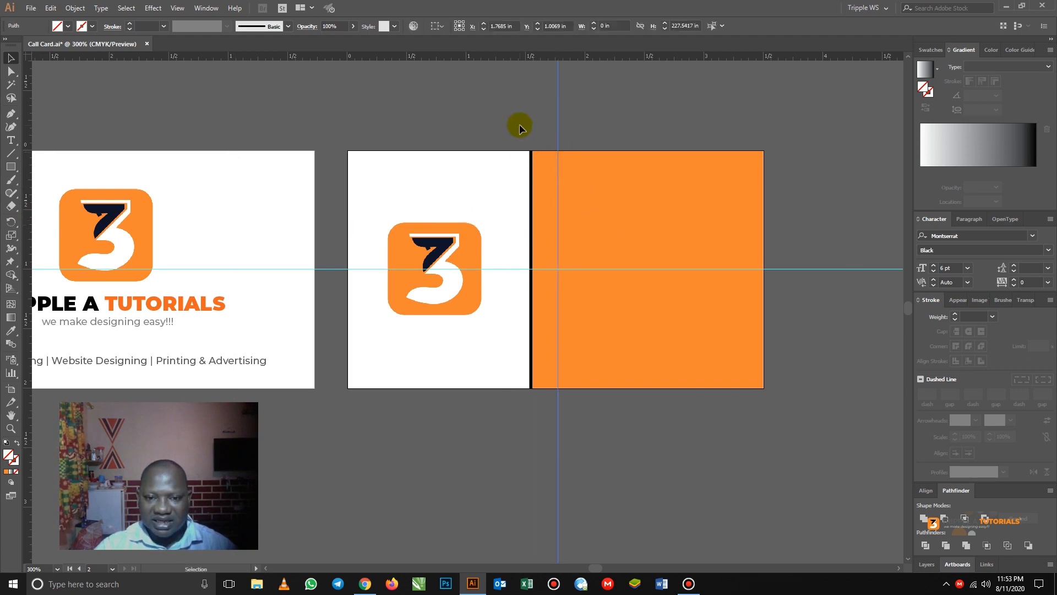
{"action": "left_click", "coordinate": [500, 251]}
{"action": "left_click_drag", "start_coordinate": [827, 350], "coordinate": [828, 346]}
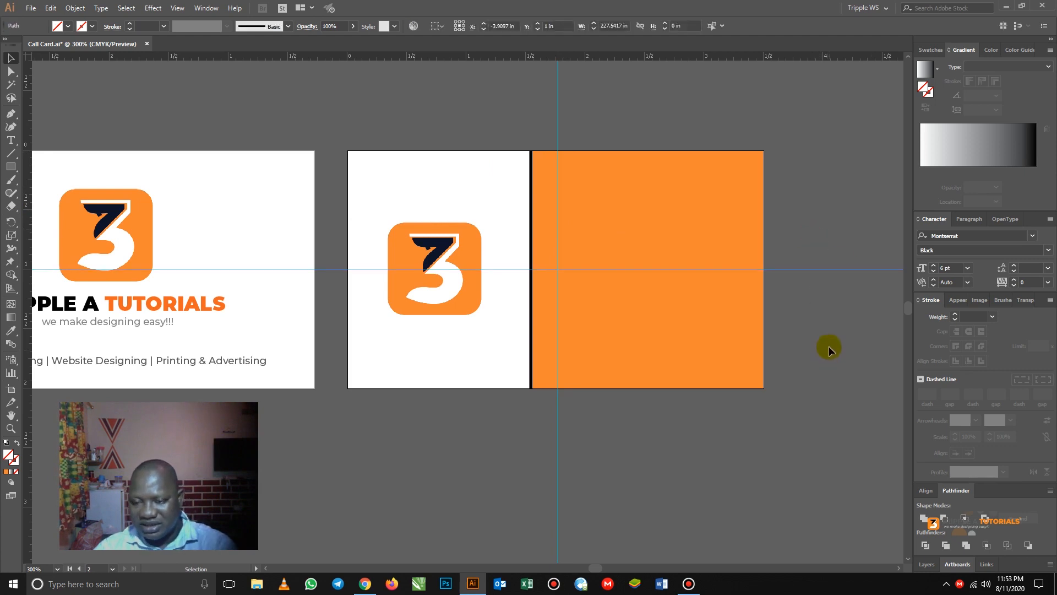
{"action": "key", "text": "Delete"}
{"action": "left_click_drag", "start_coordinate": [467, 435], "coordinate": [551, 435]}
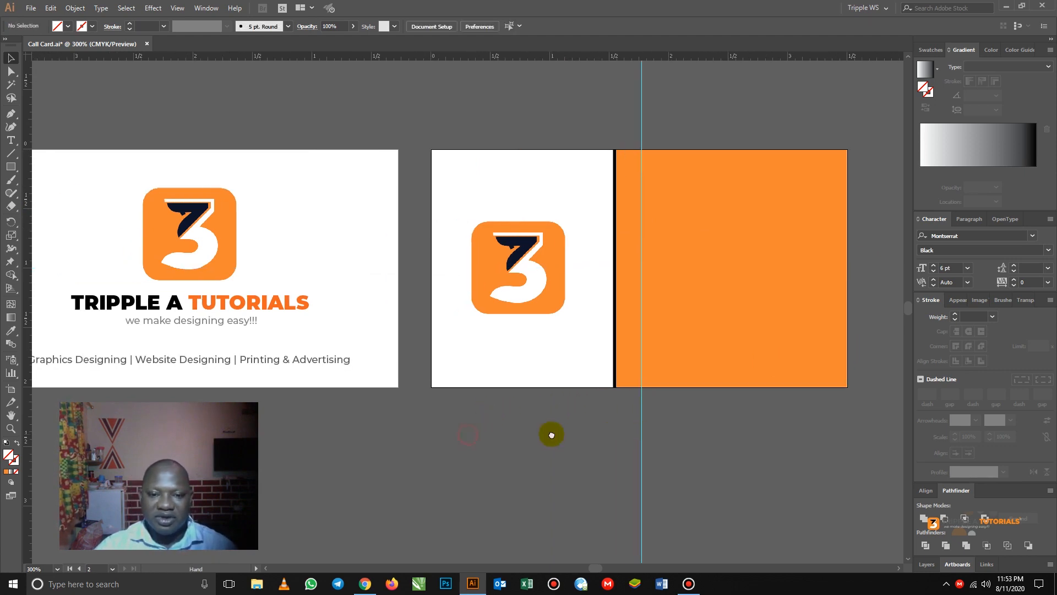
{"action": "key", "text": "z"}
{"action": "left_click", "coordinate": [550, 431], "text": "alt"}
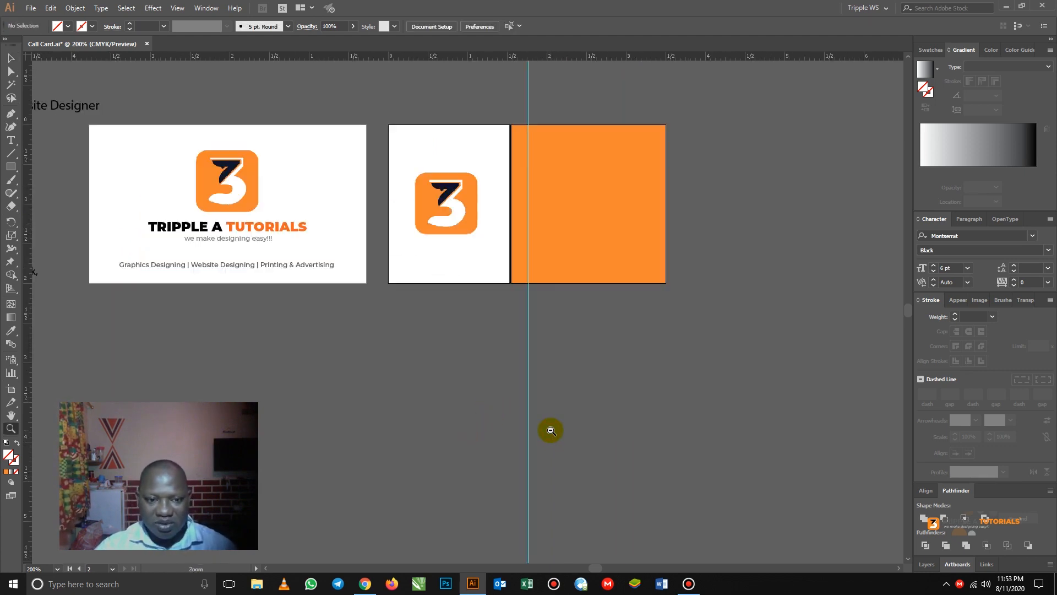
{"action": "key", "text": "space"}
{"action": "left_click_drag", "start_coordinate": [399, 272], "coordinate": [569, 406]}
- Move TRIPPLE A TUTS onto the orange panel against the guide and send the orange rectangle to back
{"action": "left_click", "coordinate": [11, 58]}
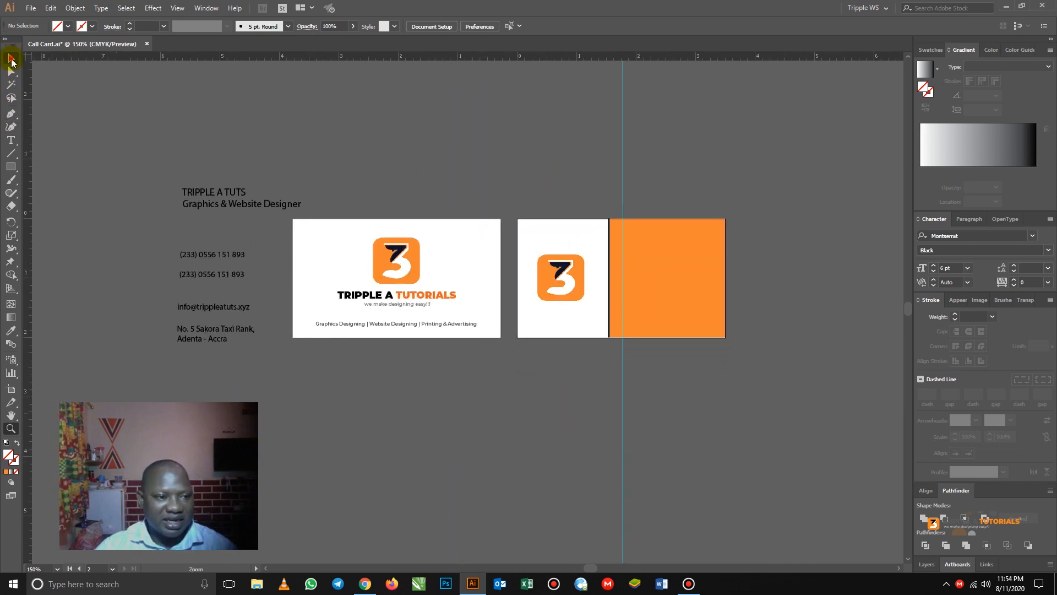
{"action": "left_click", "coordinate": [218, 192]}
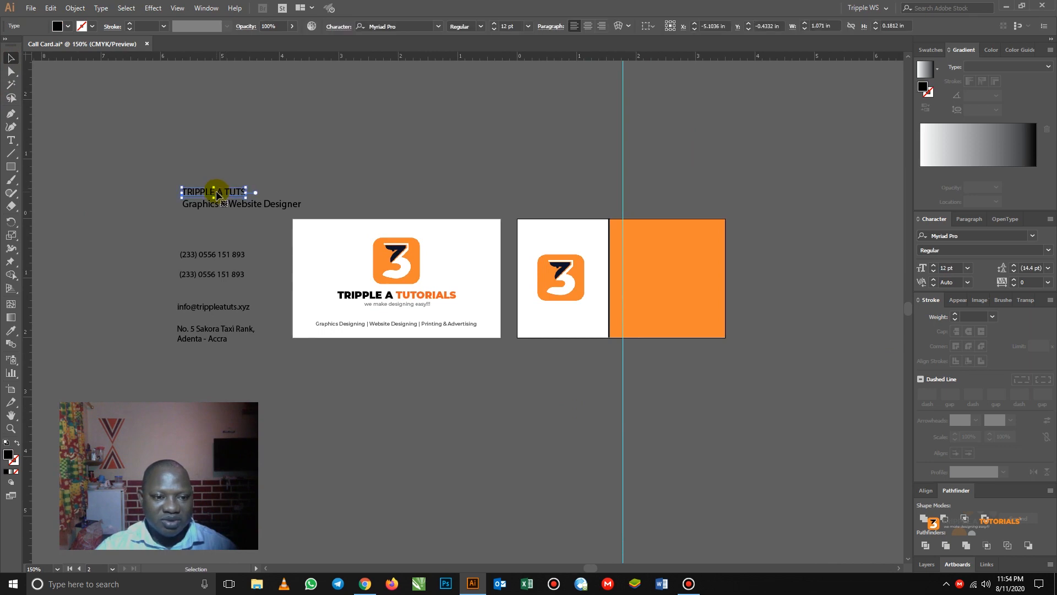
{"action": "left_click_drag", "start_coordinate": [218, 194], "coordinate": [658, 237]}
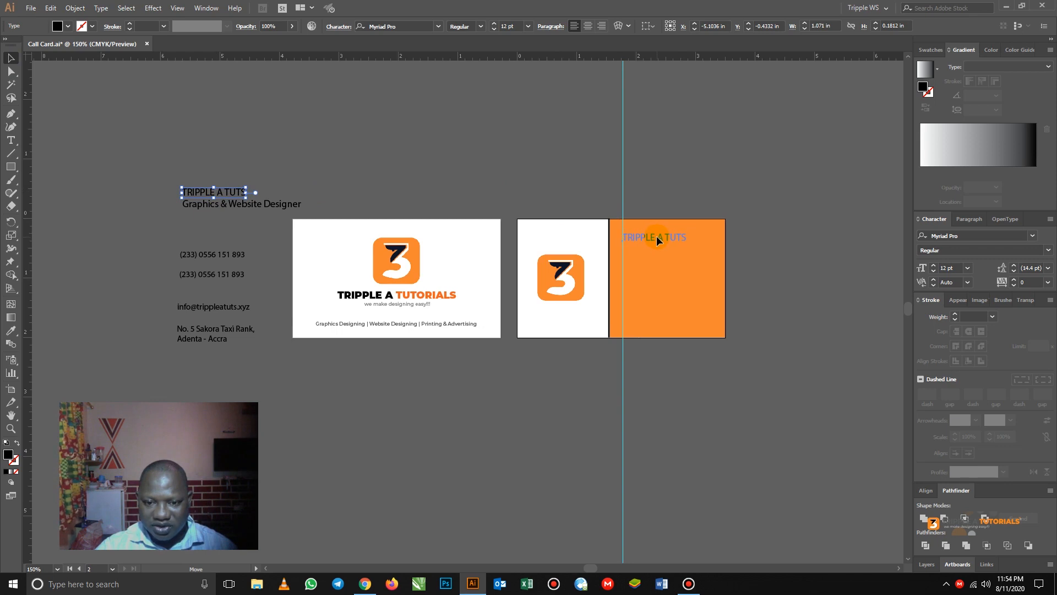
{"action": "left_click_drag", "start_coordinate": [659, 236], "coordinate": [629, 237]}
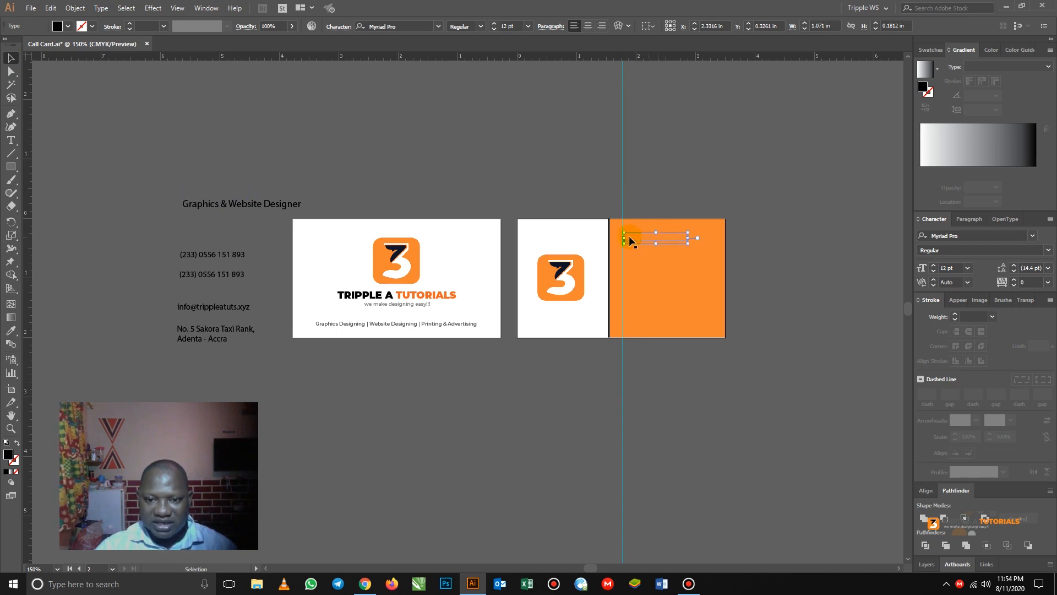
{"action": "right_click", "coordinate": [663, 236]}
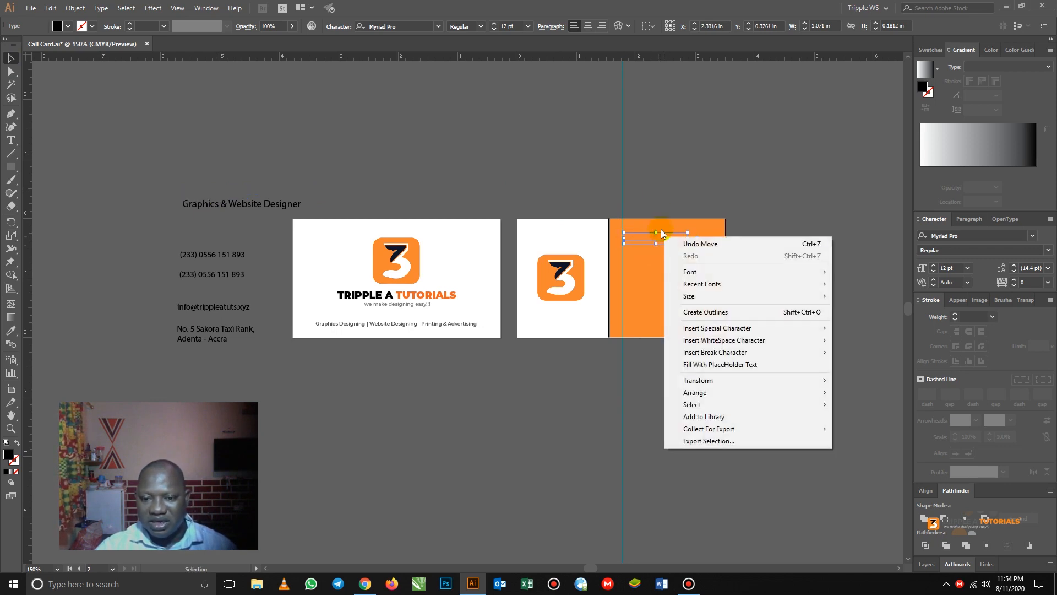
{"action": "left_click", "coordinate": [658, 188]}
{"action": "left_click", "coordinate": [656, 287]}
{"action": "left_click", "coordinate": [657, 290]}
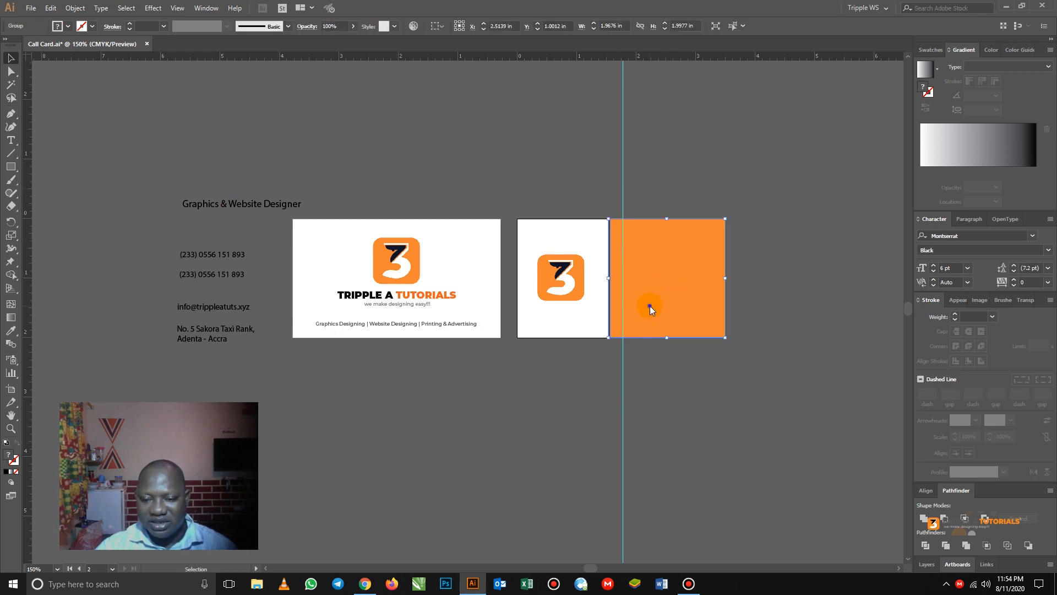
{"action": "right_click", "coordinate": [649, 305]}
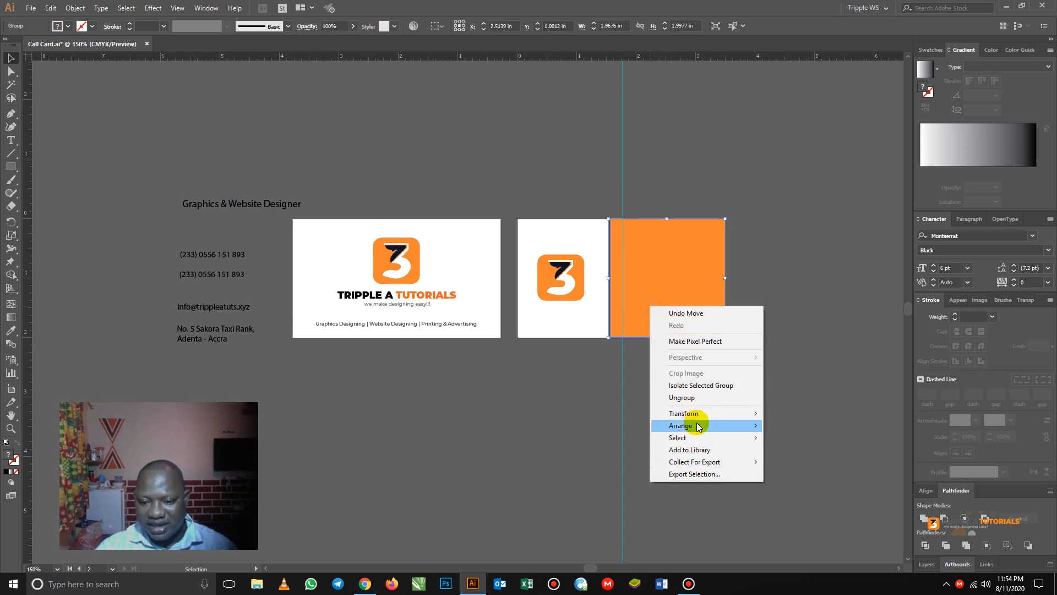
{"action": "mouse_move", "coordinate": [696, 425]}
{"action": "left_click", "coordinate": [796, 461]}
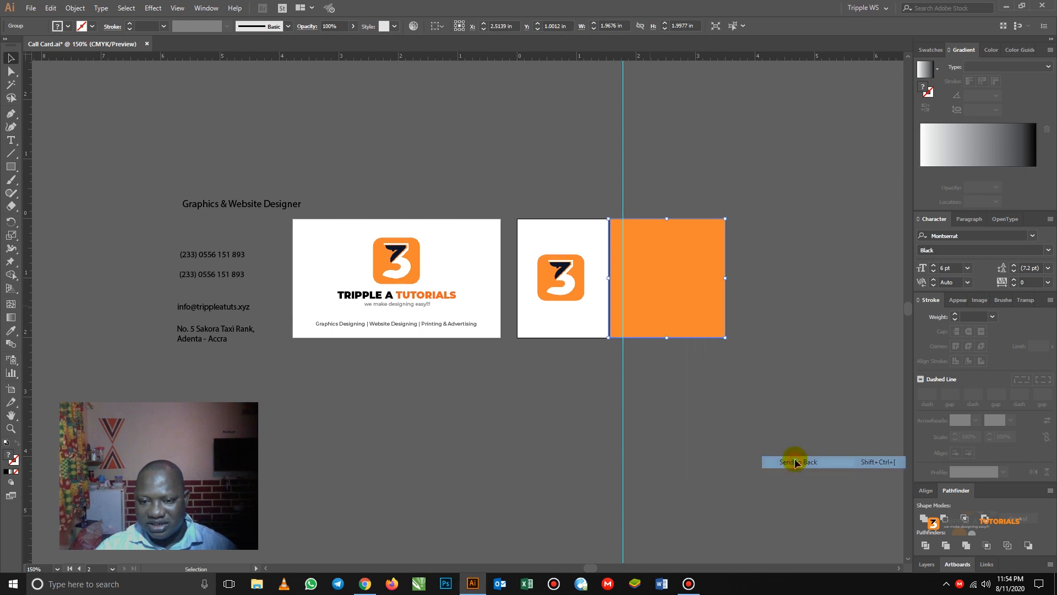
{"action": "left_click", "coordinate": [417, 198]}
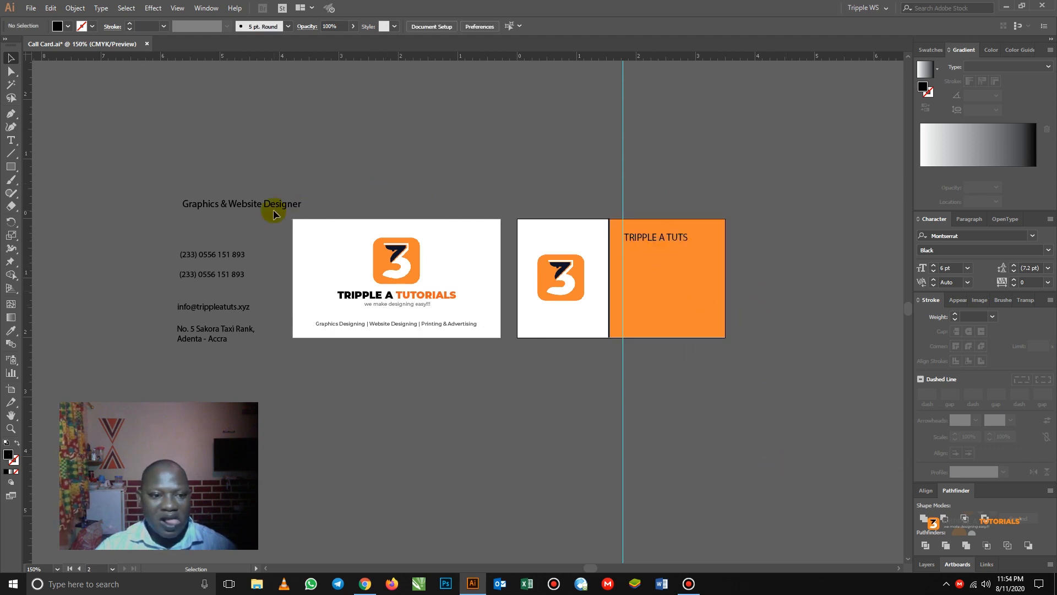
- Move the Graphics & Website Designer title, phone number, email and address onto the orange panel
{"action": "left_click_drag", "start_coordinate": [250, 204], "coordinate": [682, 246]}
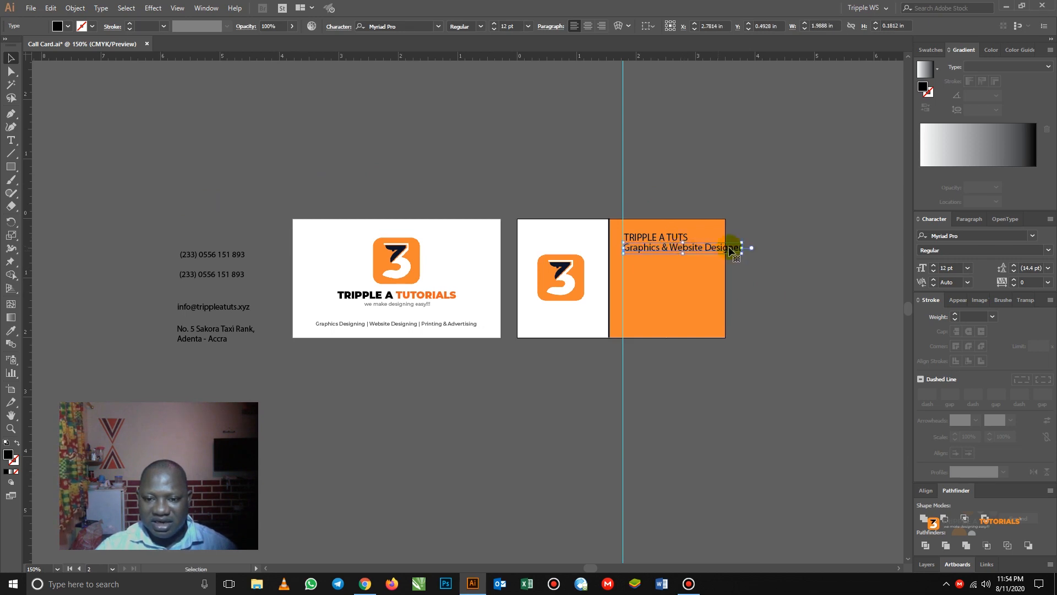
{"action": "left_click", "coordinate": [207, 195]}
{"action": "left_click_drag", "start_coordinate": [152, 236], "coordinate": [645, 267]}
{"action": "left_click", "coordinate": [181, 228]}
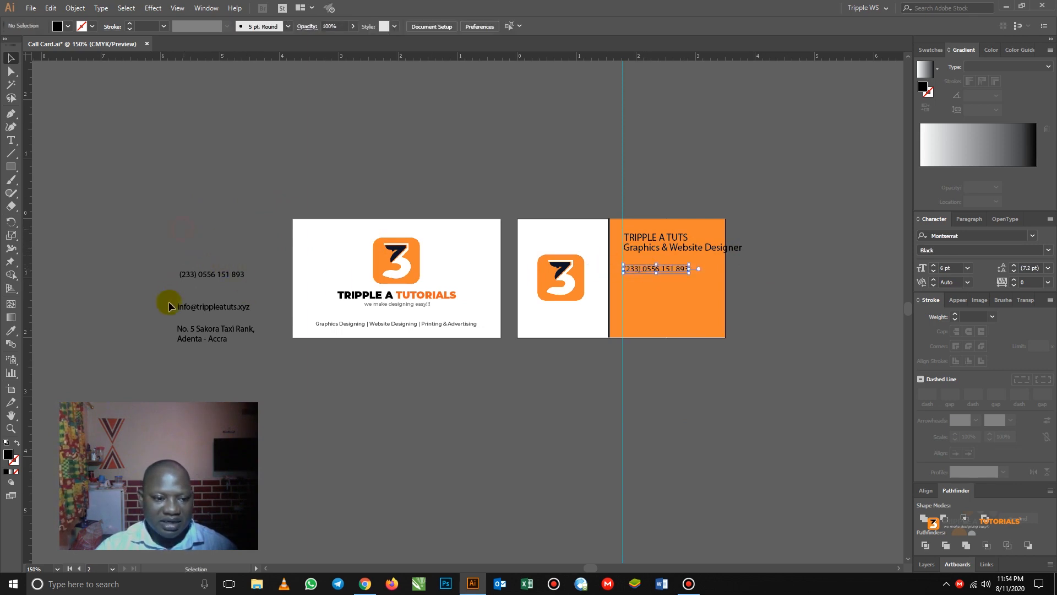
{"action": "left_click_drag", "start_coordinate": [189, 306], "coordinate": [642, 294]}
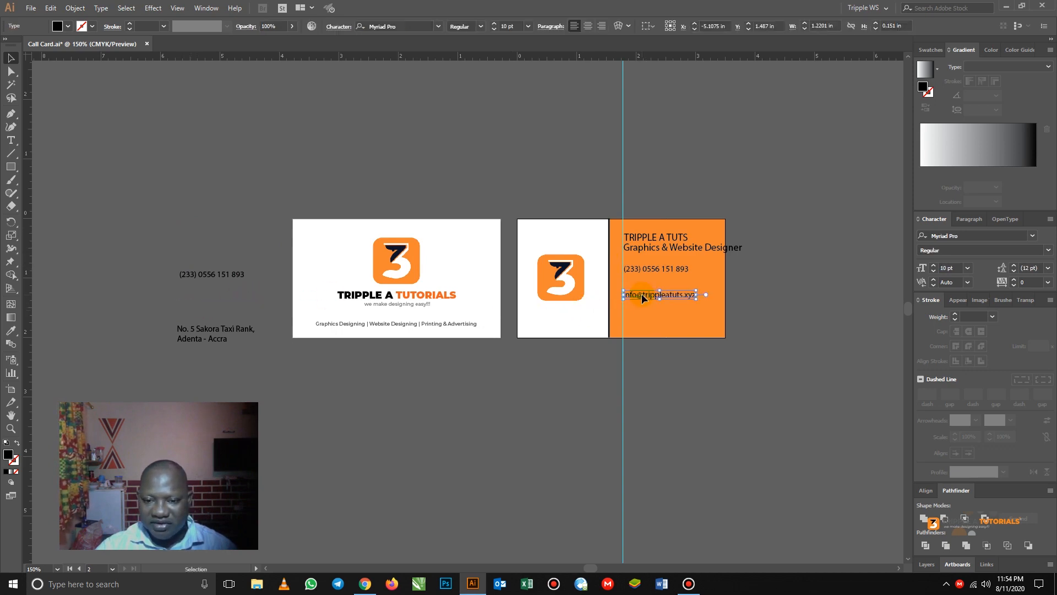
{"action": "scroll", "coordinate": [650, 308], "scroll_direction": "up", "scroll_amount": 1}
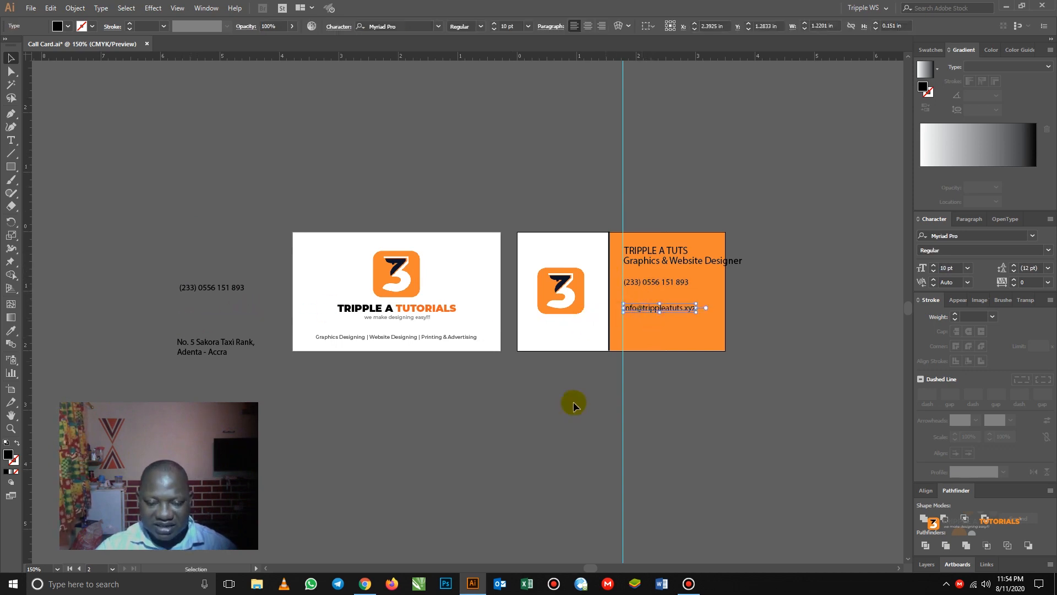
{"action": "left_click", "coordinate": [324, 406]}
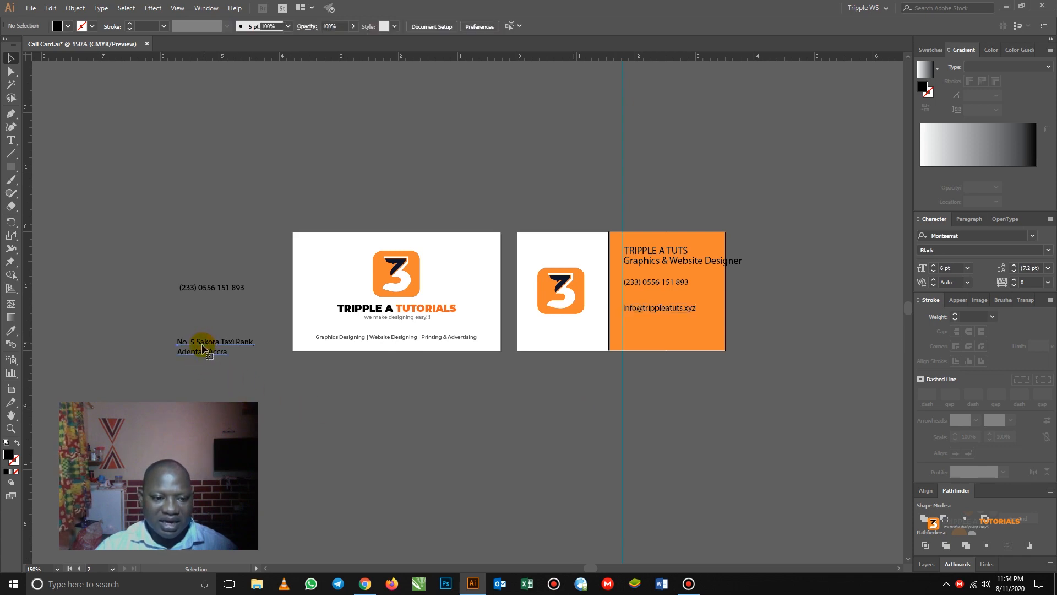
{"action": "left_click_drag", "start_coordinate": [204, 346], "coordinate": [651, 331]}
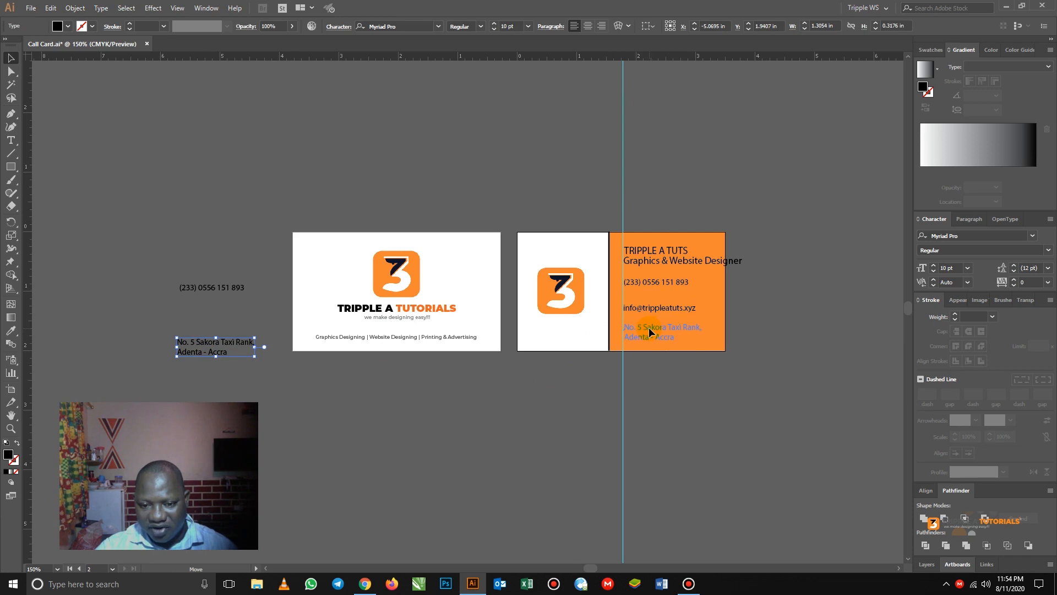
{"action": "left_click_drag", "start_coordinate": [647, 327], "coordinate": [648, 327]}
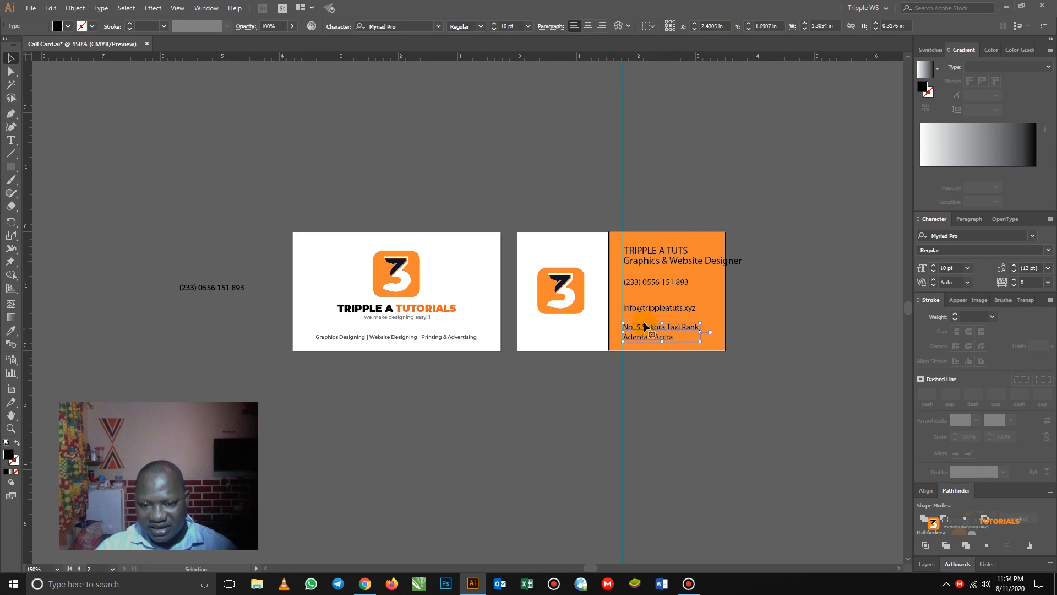
{"action": "left_click", "coordinate": [667, 382]}
- Zoom in and shrink Graphics & Website Designer to 6 pt, moving it up under the name
{"action": "key", "text": "z"}
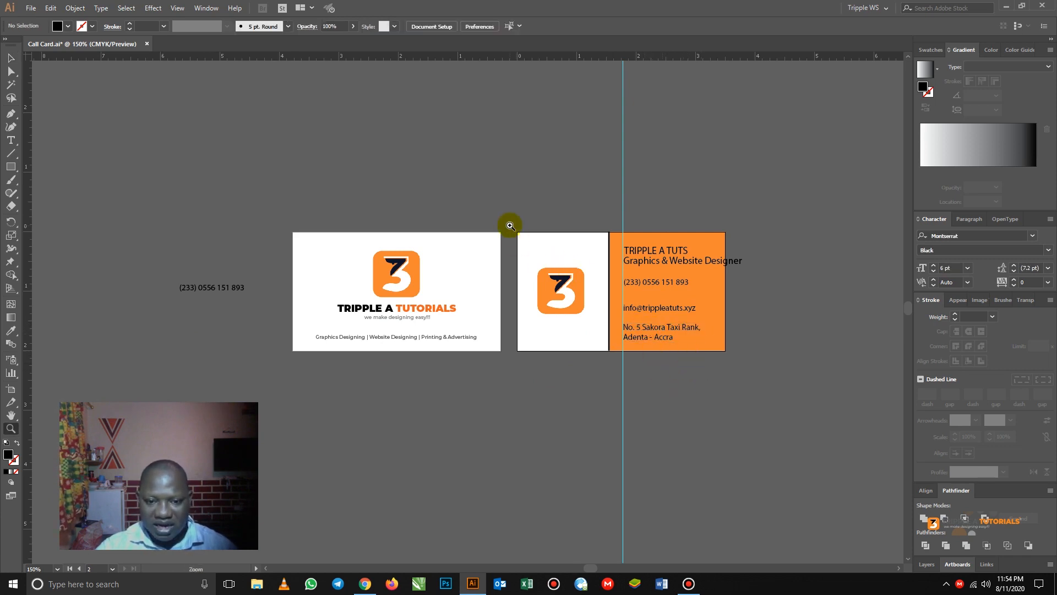
{"action": "left_click_drag", "start_coordinate": [510, 226], "coordinate": [768, 392]}
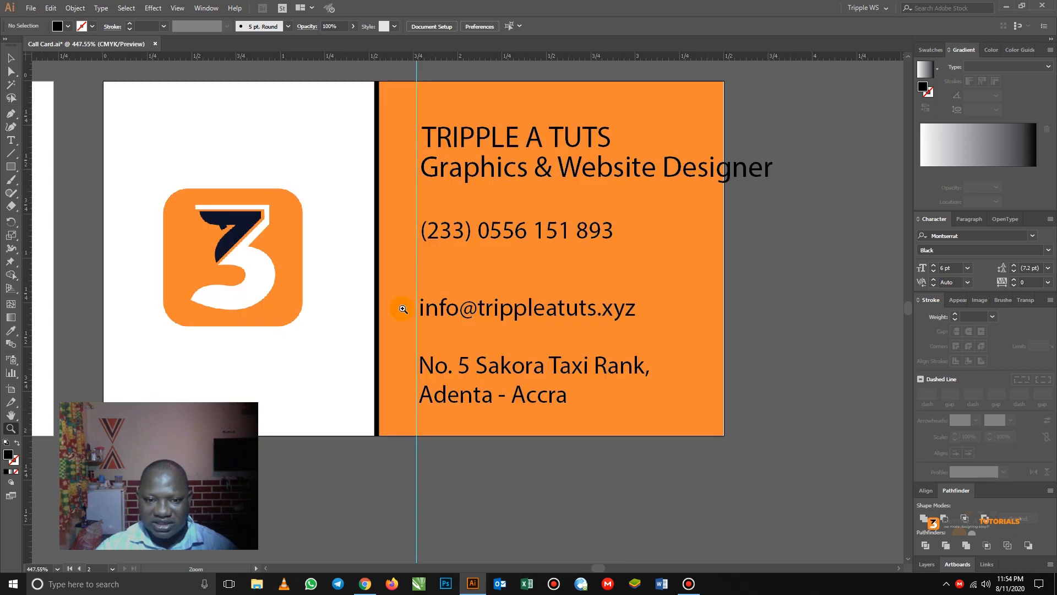
{"action": "left_click_drag", "start_coordinate": [477, 265], "coordinate": [521, 296]}
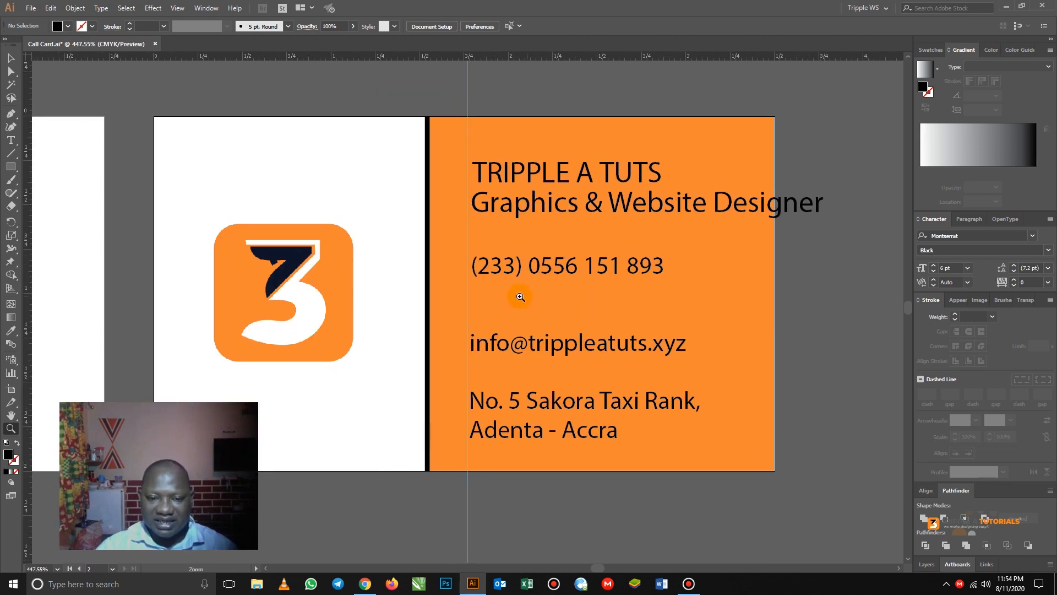
{"action": "left_click", "coordinate": [10, 57]}
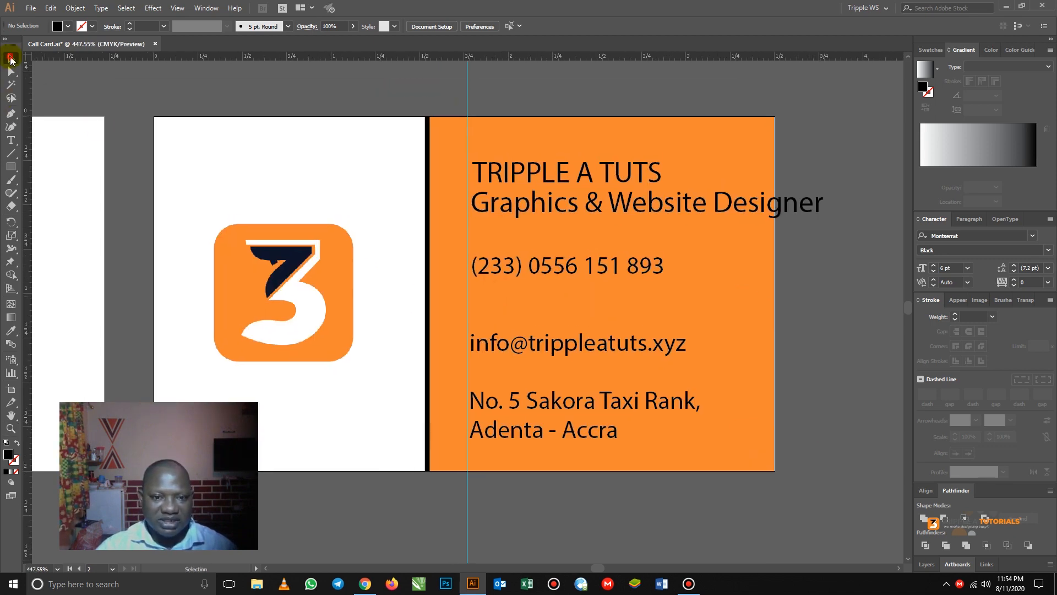
{"action": "left_click", "coordinate": [558, 207]}
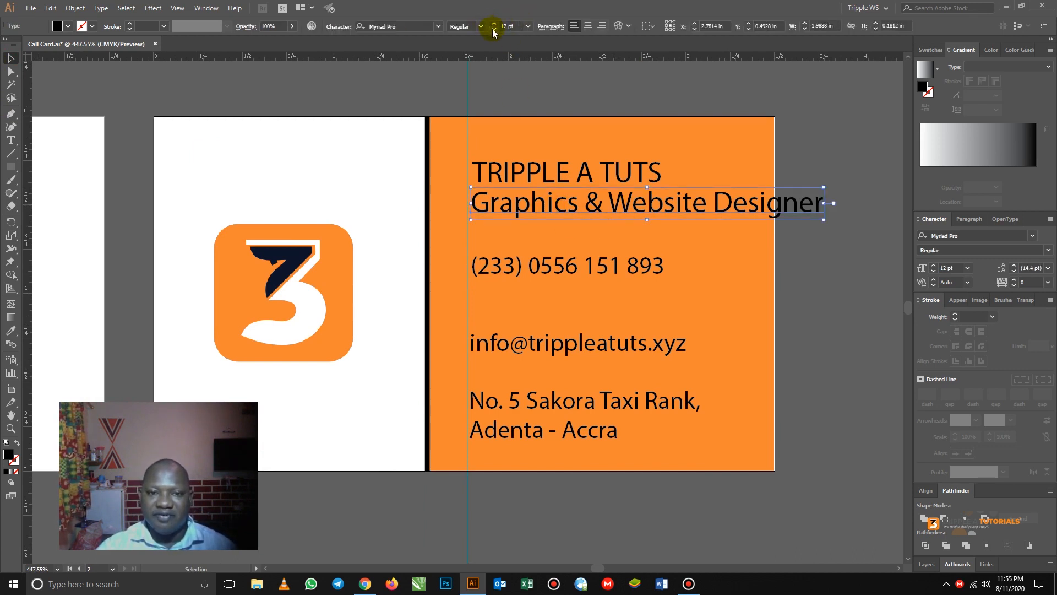
{"action": "left_click", "coordinate": [494, 30]}
{"action": "left_click", "coordinate": [494, 30]}
{"action": "left_click", "coordinate": [494, 30]}
{"action": "left_click", "coordinate": [494, 29]}
{"action": "left_click", "coordinate": [494, 30]}
{"action": "left_click", "coordinate": [494, 29]}
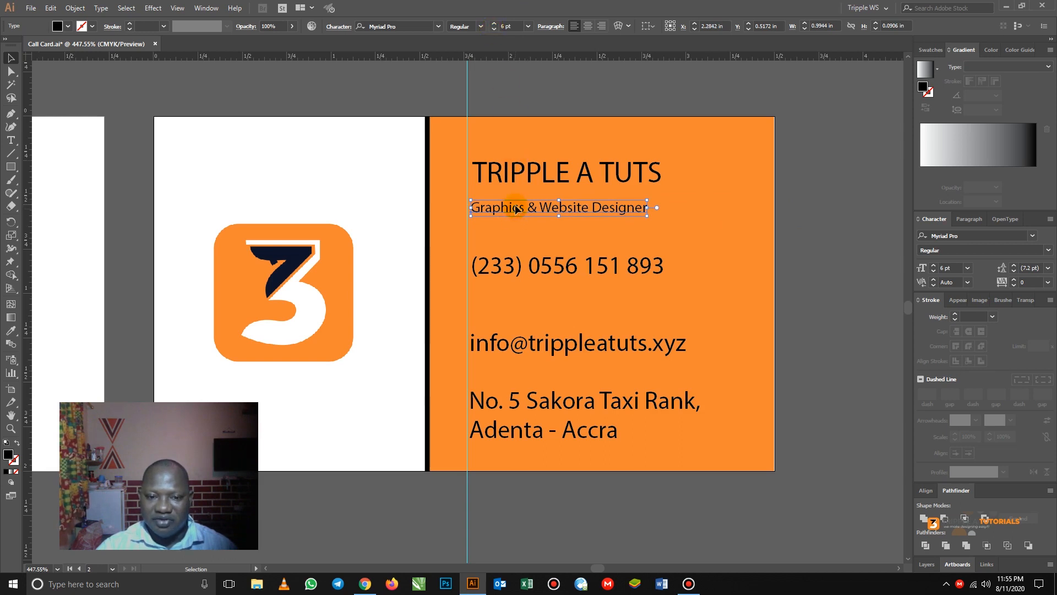
{"action": "left_click_drag", "start_coordinate": [516, 209], "coordinate": [515, 201]}
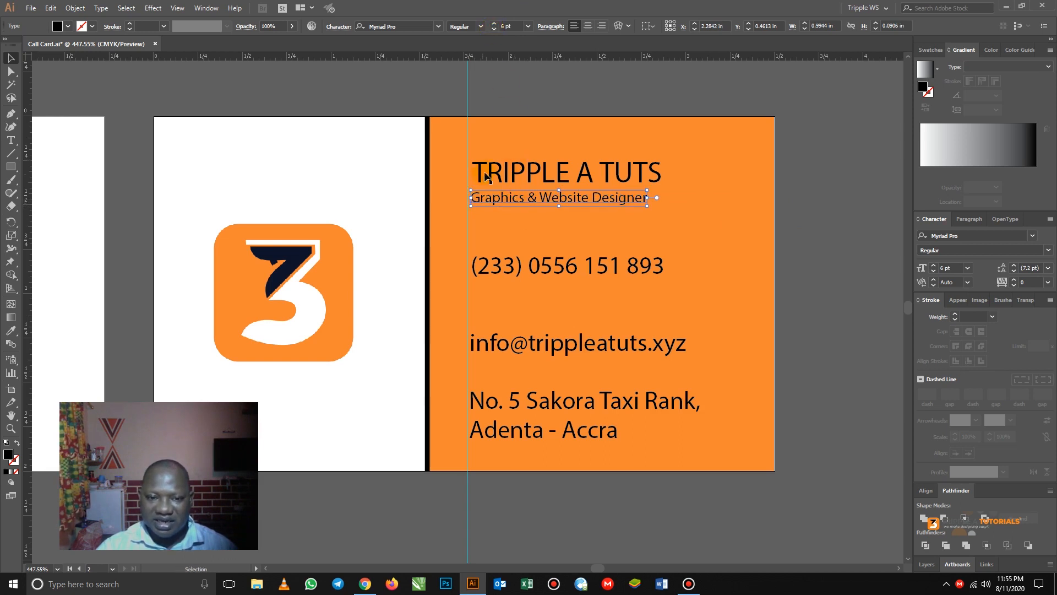
- Set the TRIPPLE A TUTS heading in Montserrat SemiBold and reposition it
{"action": "left_click", "coordinate": [491, 175]}
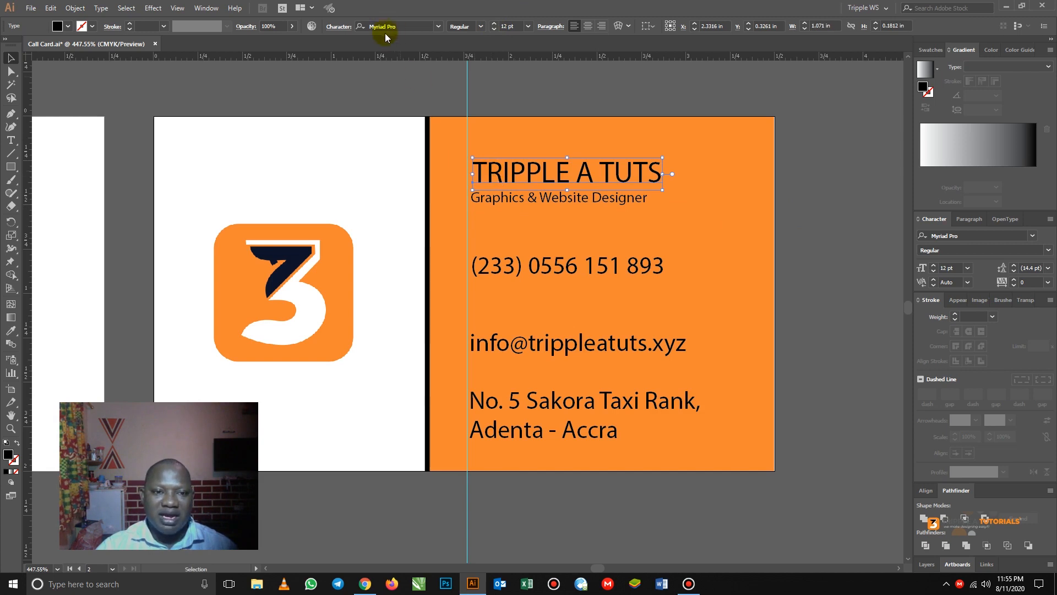
{"action": "left_click", "coordinate": [438, 29]}
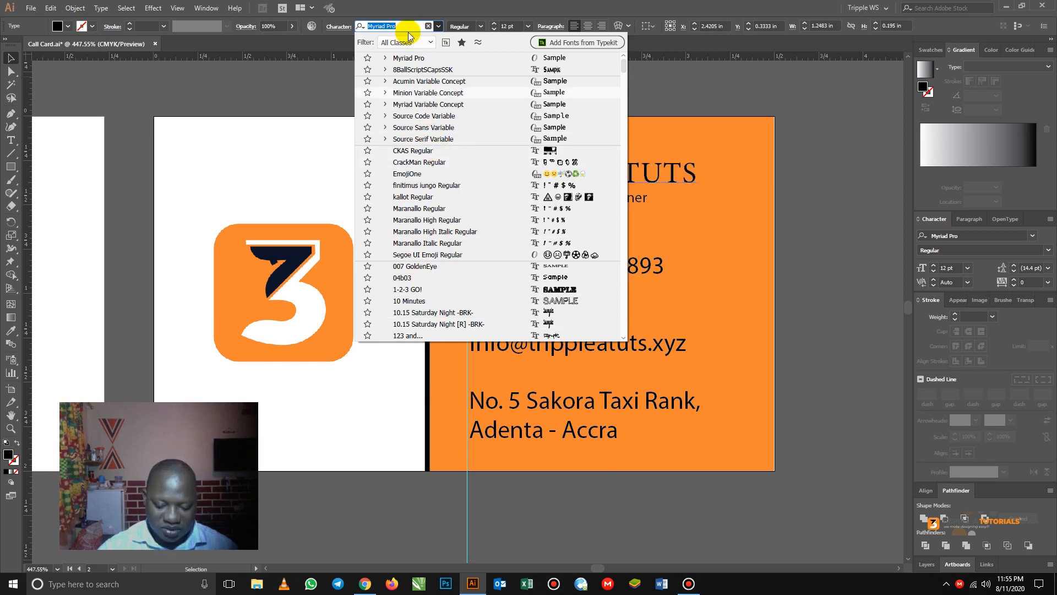
{"action": "type", "text": "mont"}
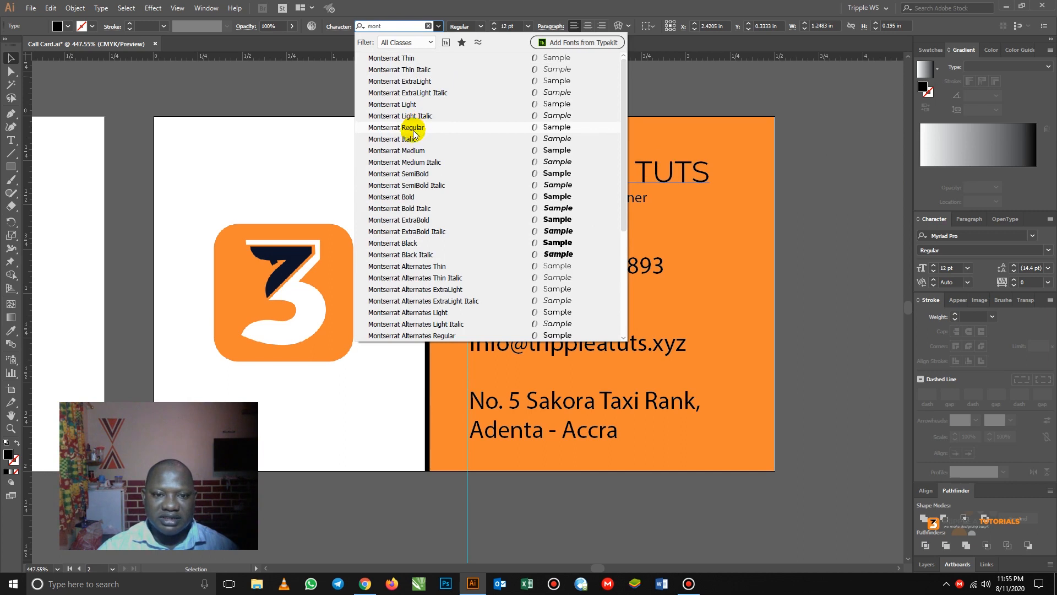
{"action": "left_click", "coordinate": [433, 171]}
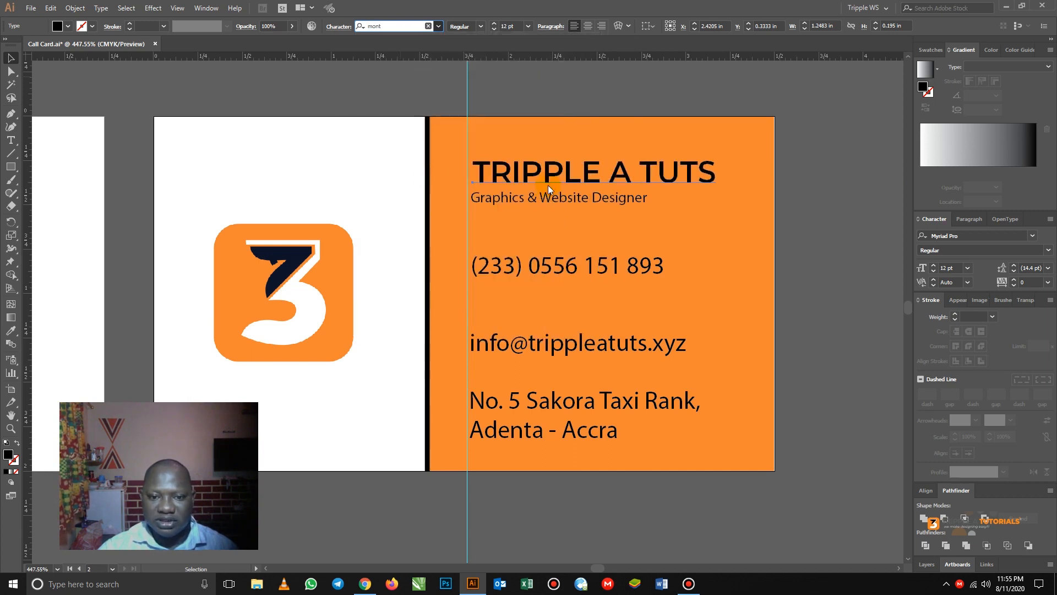
{"action": "left_click_drag", "start_coordinate": [496, 172], "coordinate": [496, 199]}
- Set the Graphics & Website Designer subtitle in Montserrat Italic at 5 pt
{"action": "left_click", "coordinate": [498, 198]}
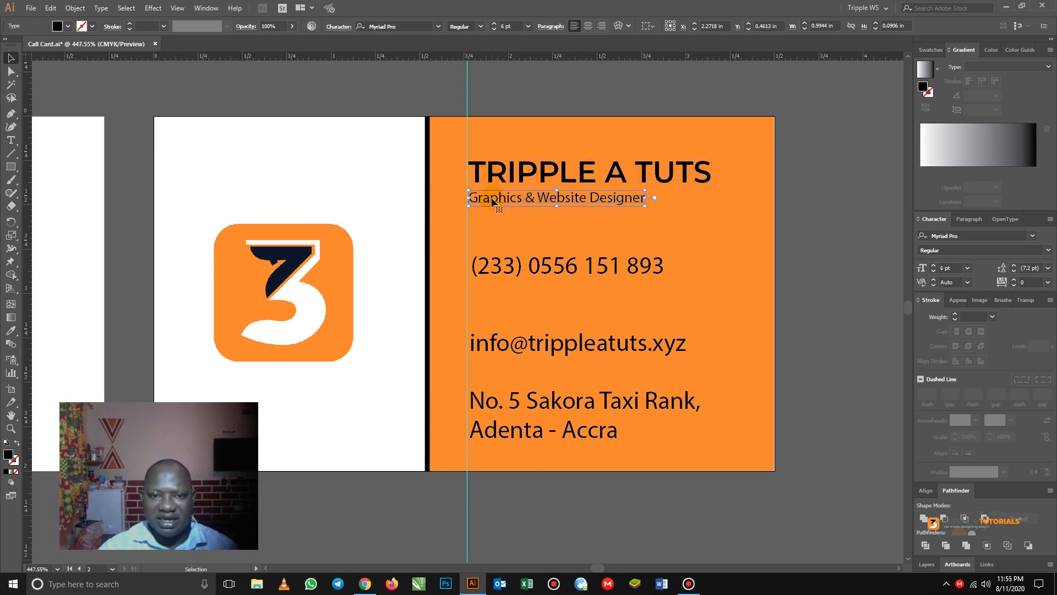
{"action": "left_click", "coordinate": [481, 27]}
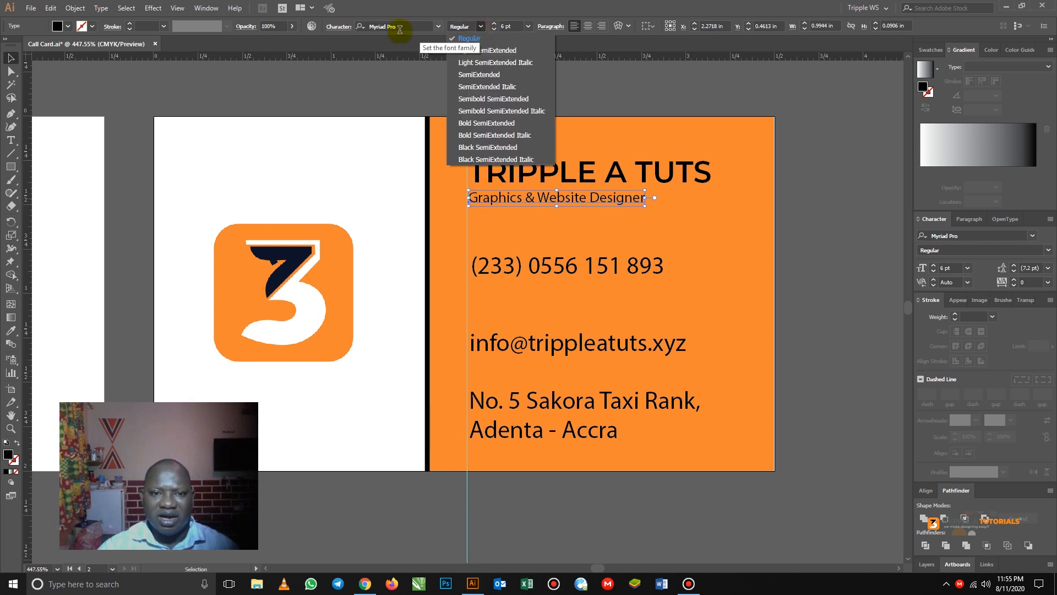
{"action": "left_click", "coordinate": [440, 27]}
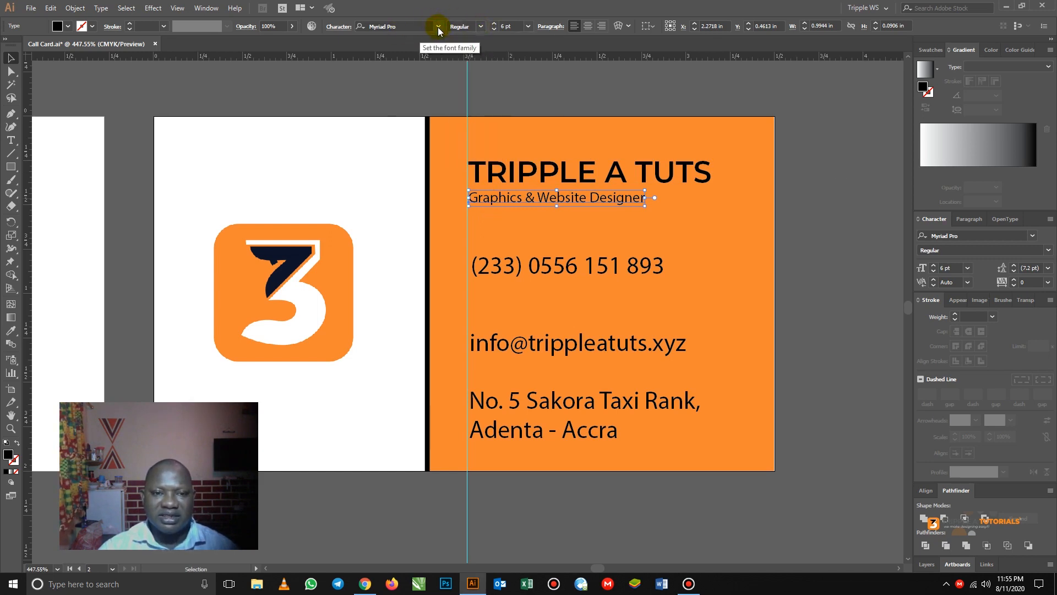
{"action": "left_click", "coordinate": [438, 27]}
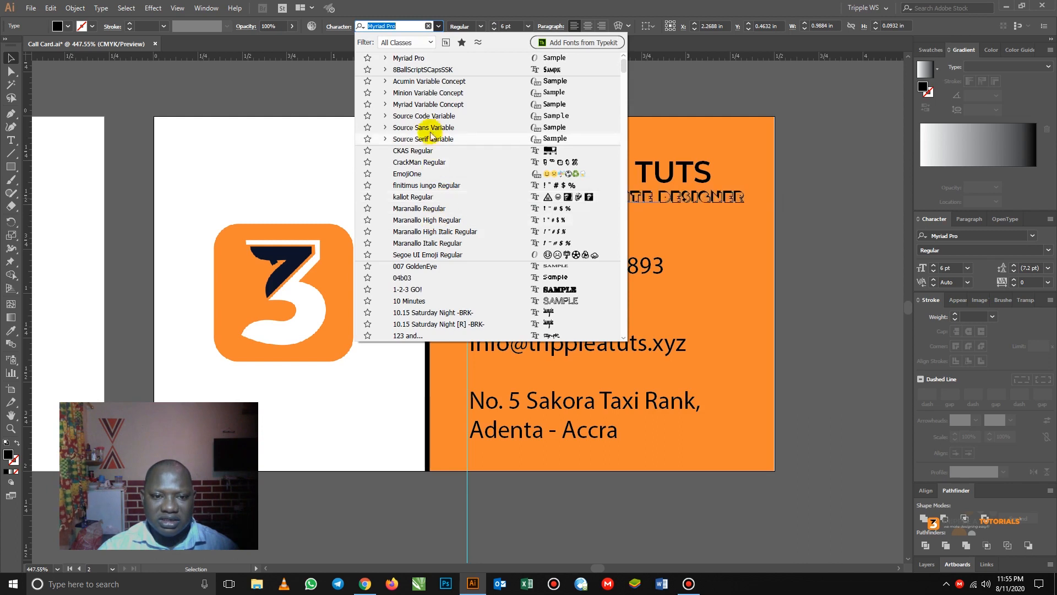
{"action": "type", "text": "m"}
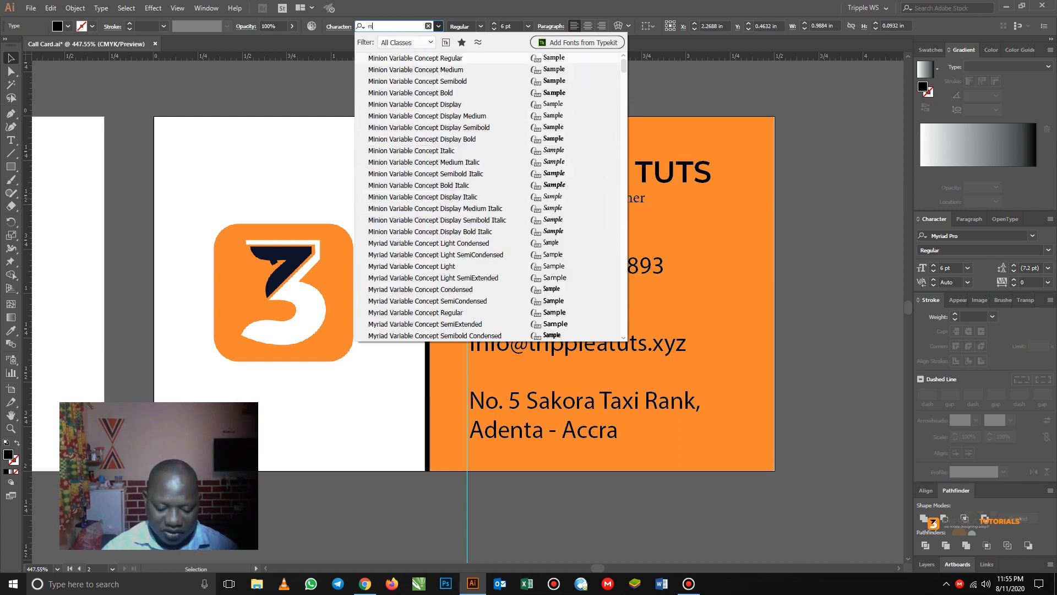
{"action": "type", "text": "ont"}
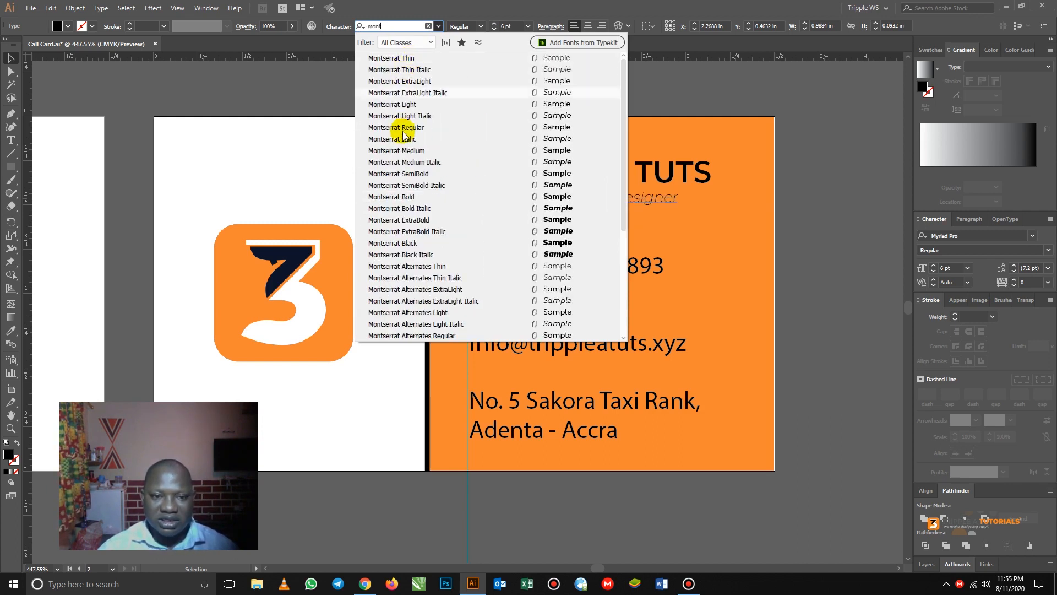
{"action": "left_click", "coordinate": [413, 142]}
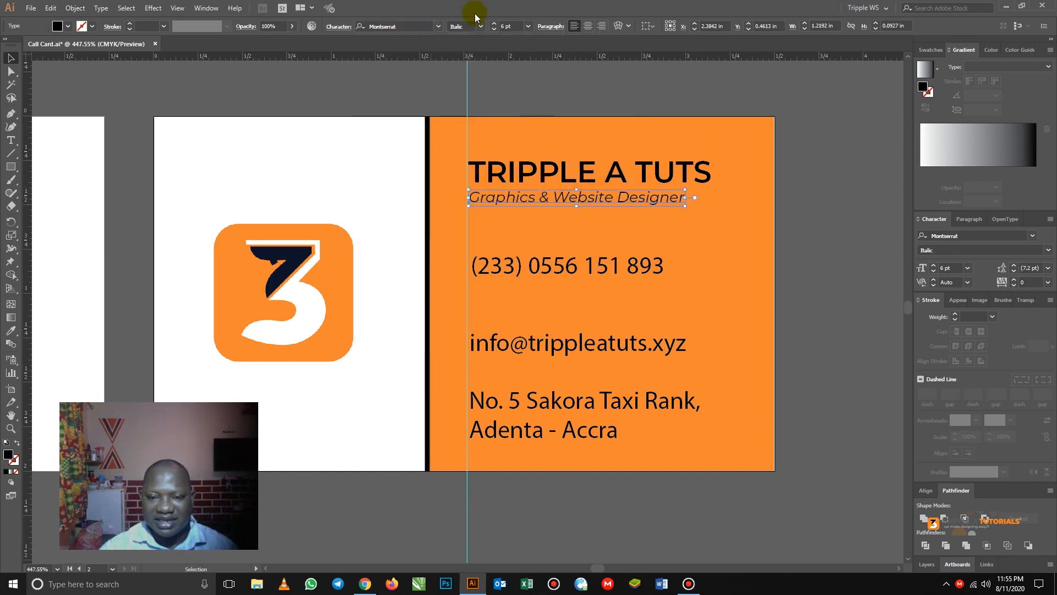
{"action": "left_click", "coordinate": [494, 29]}
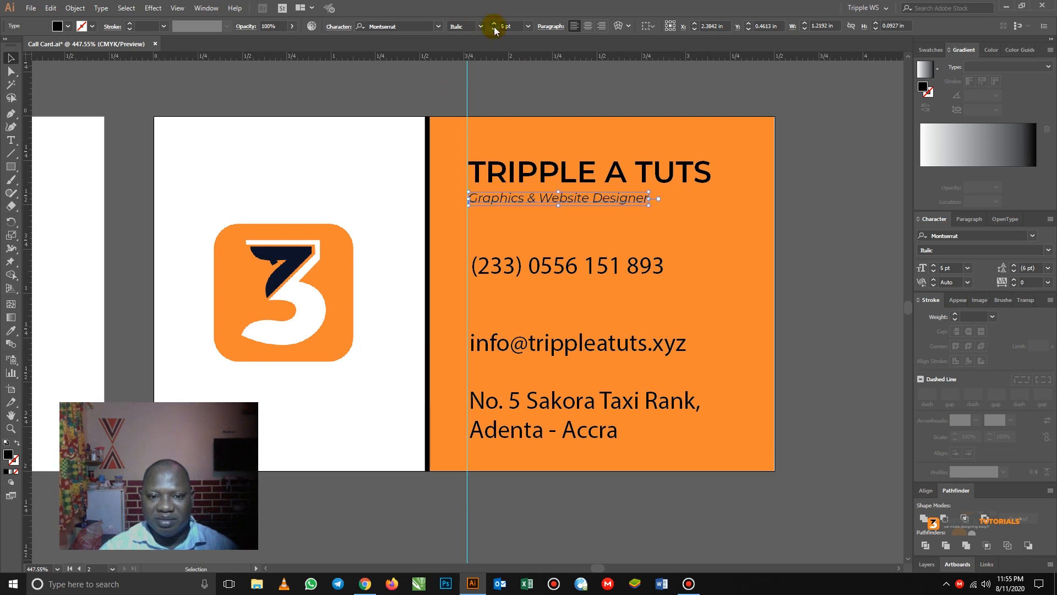
{"action": "left_click", "coordinate": [834, 237]}
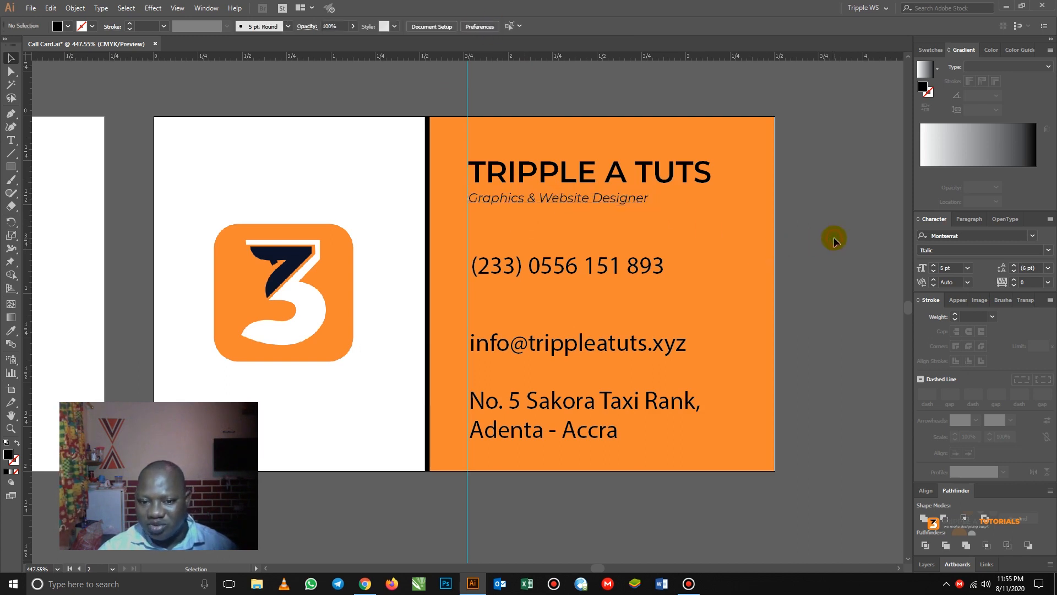
- Move the phone number up, add a second number on a new line, and bracket the first number's zero
{"action": "left_click", "coordinate": [560, 270]}
{"action": "left_click_drag", "start_coordinate": [559, 269], "coordinate": [556, 255]}
{"action": "key", "text": "t"}
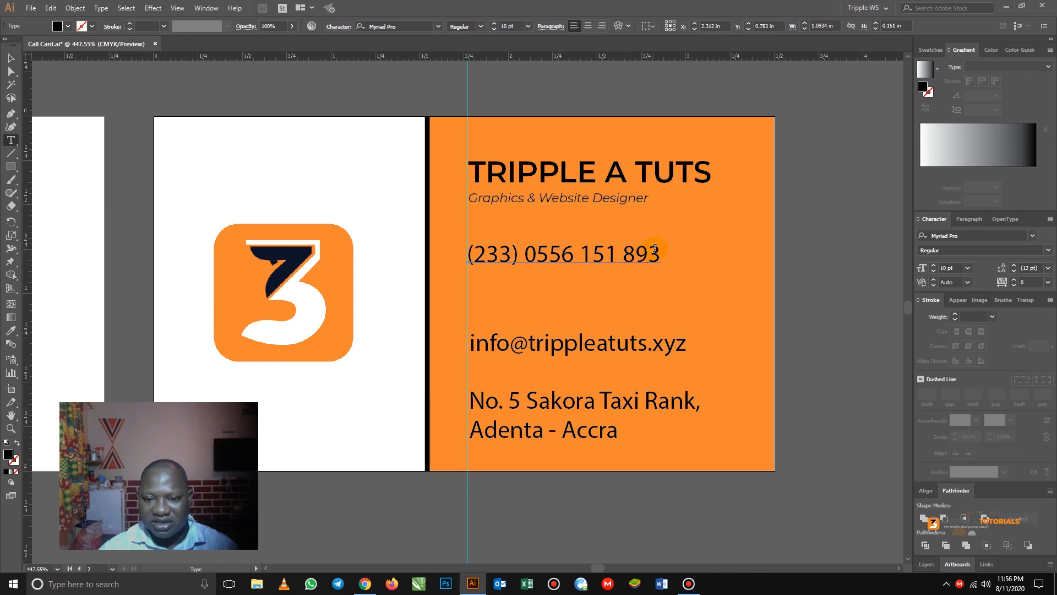
{"action": "left_click", "coordinate": [659, 252]}
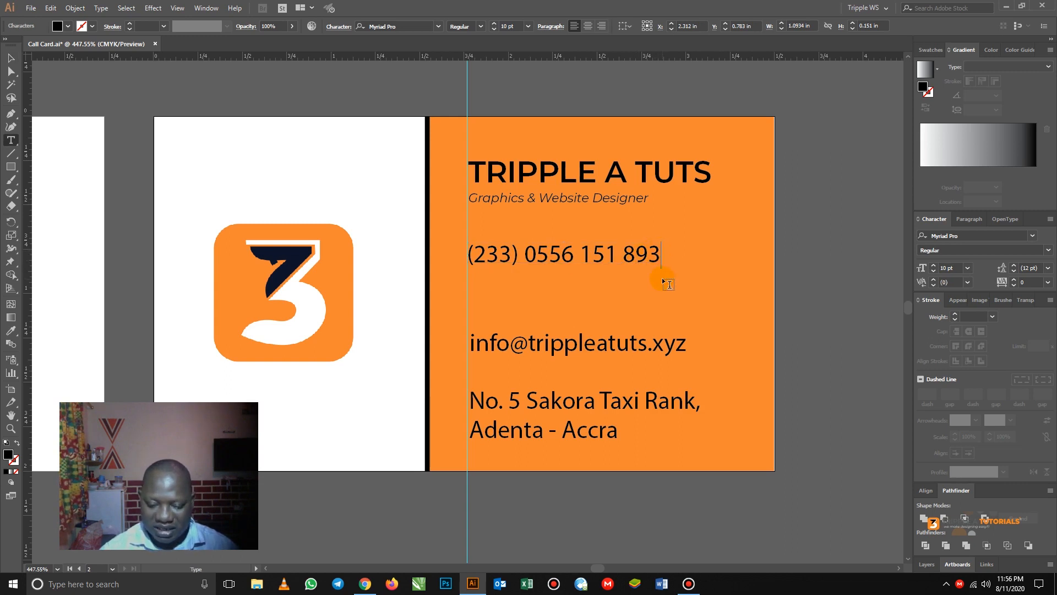
{"action": "key", "text": "Return"}
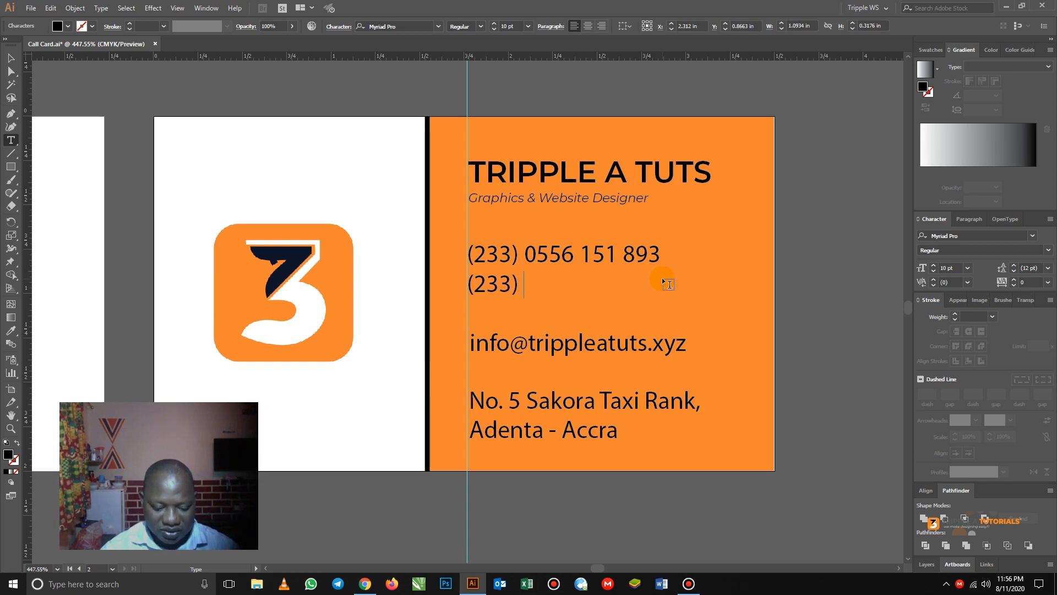
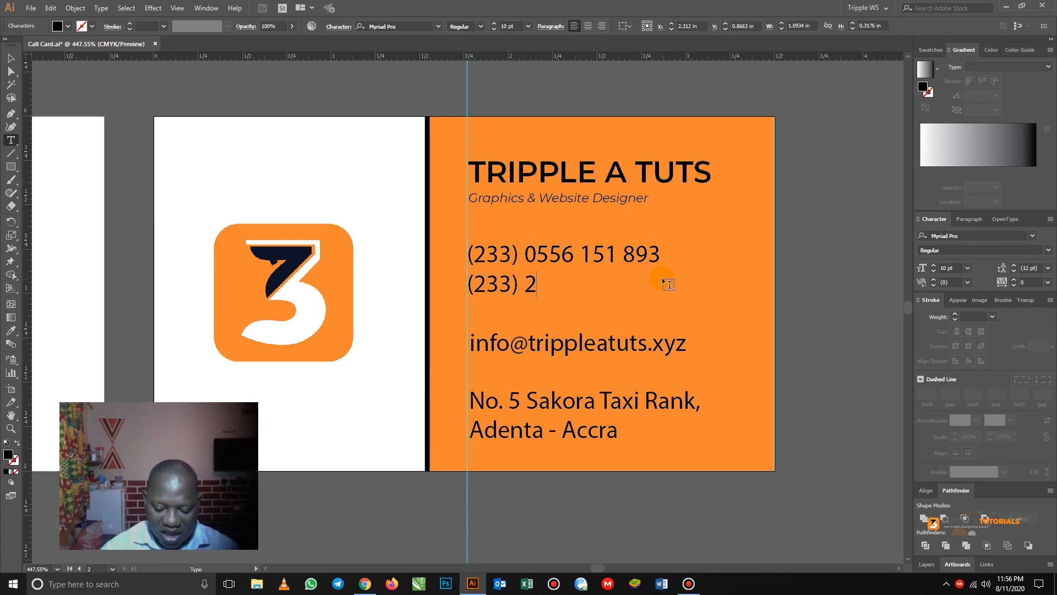
{"action": "key", "text": "Up"}
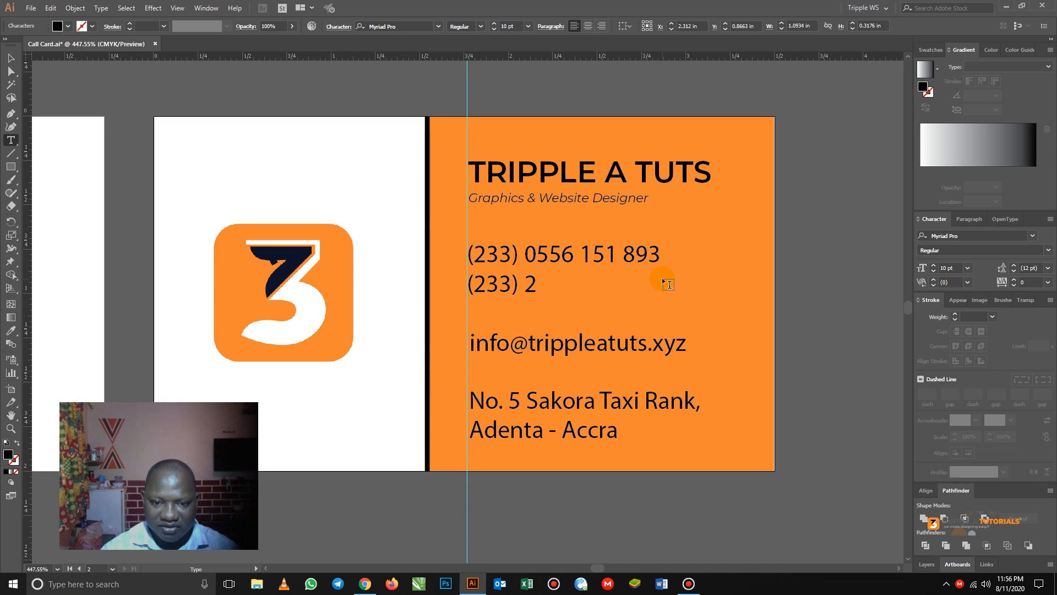
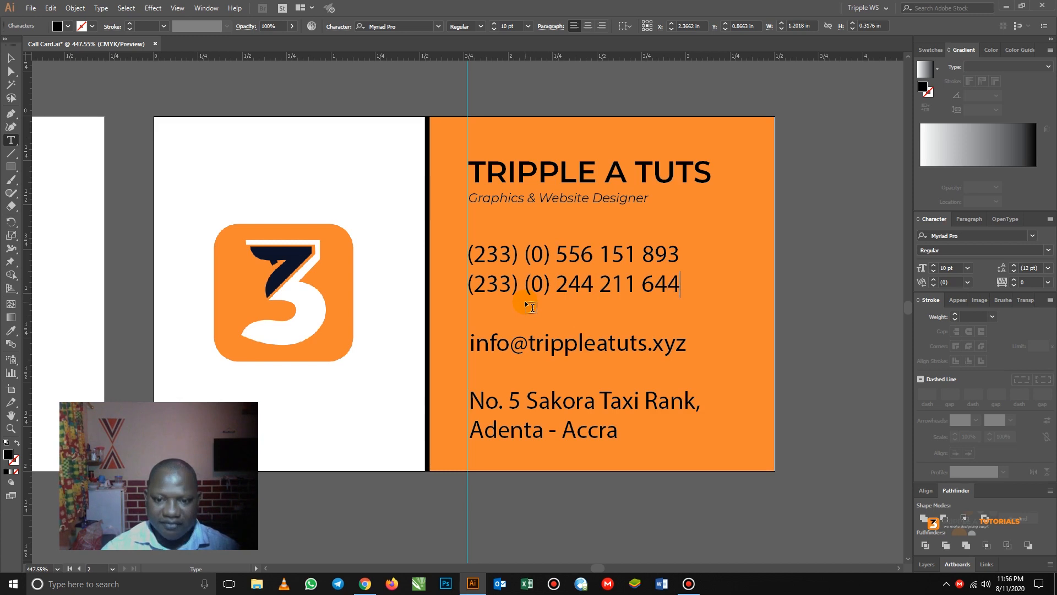
- Apply Montserrat SemiBold to the two phone-number lines via 'mont' in the font field
{"action": "left_click", "coordinate": [11, 58]}
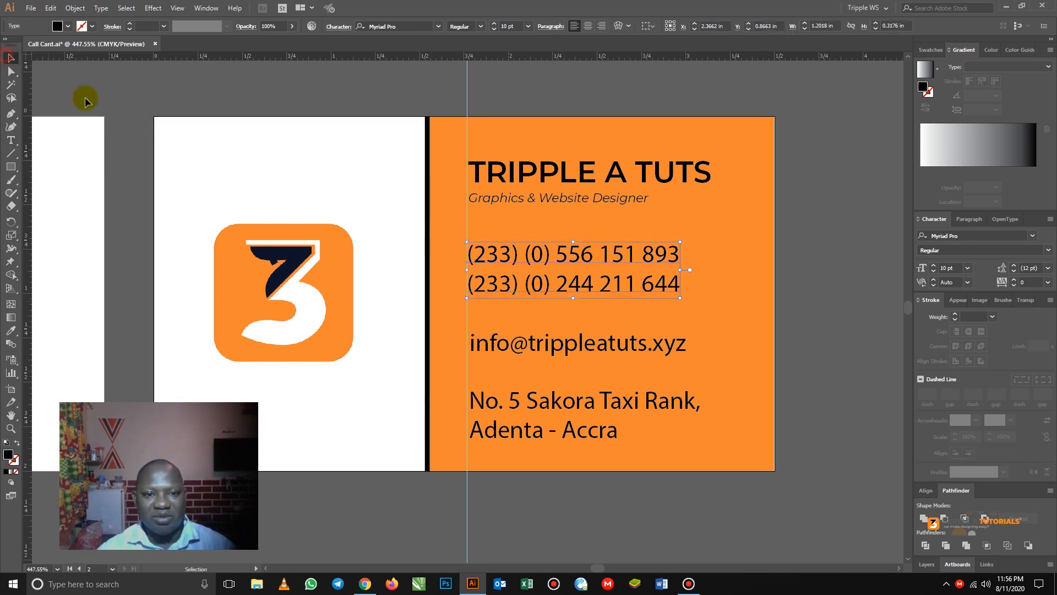
{"action": "left_click", "coordinate": [414, 26]}
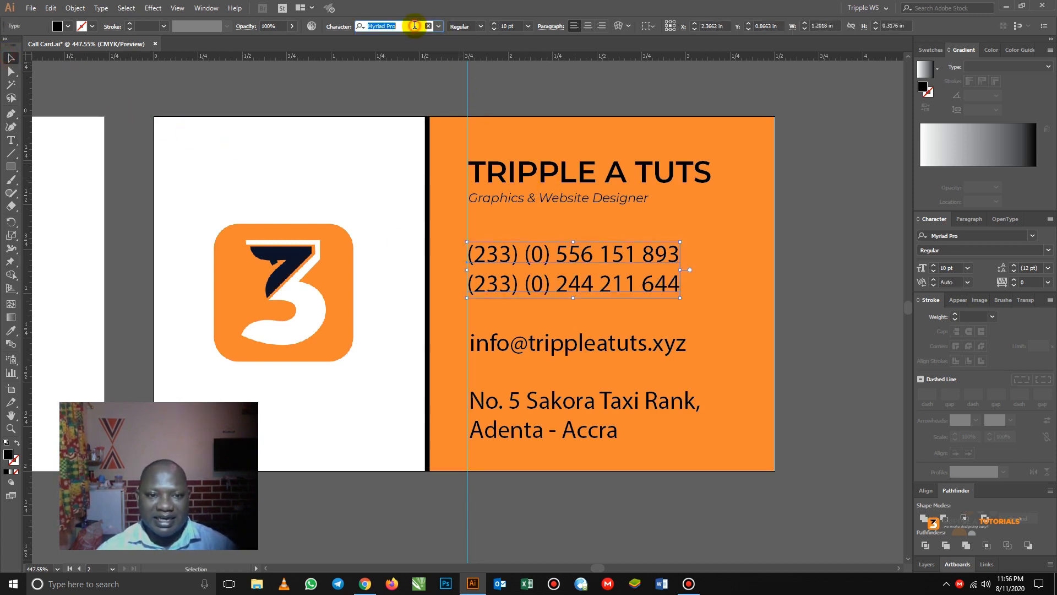
{"action": "type", "text": "mont"}
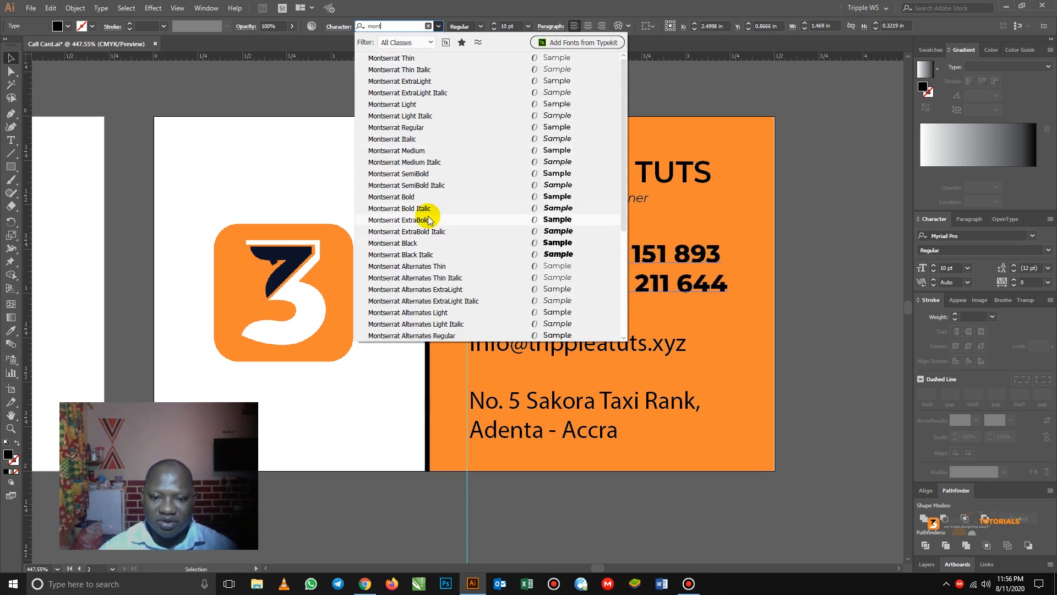
{"action": "left_click", "coordinate": [420, 175]}
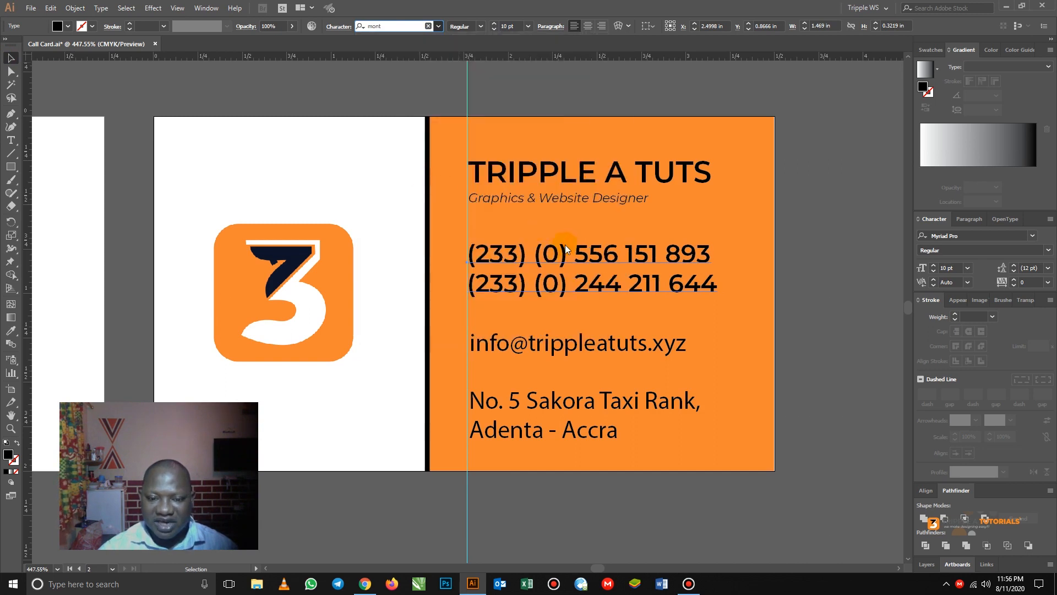
{"action": "left_click", "coordinate": [10, 58]}
{"action": "left_click", "coordinate": [793, 262]}
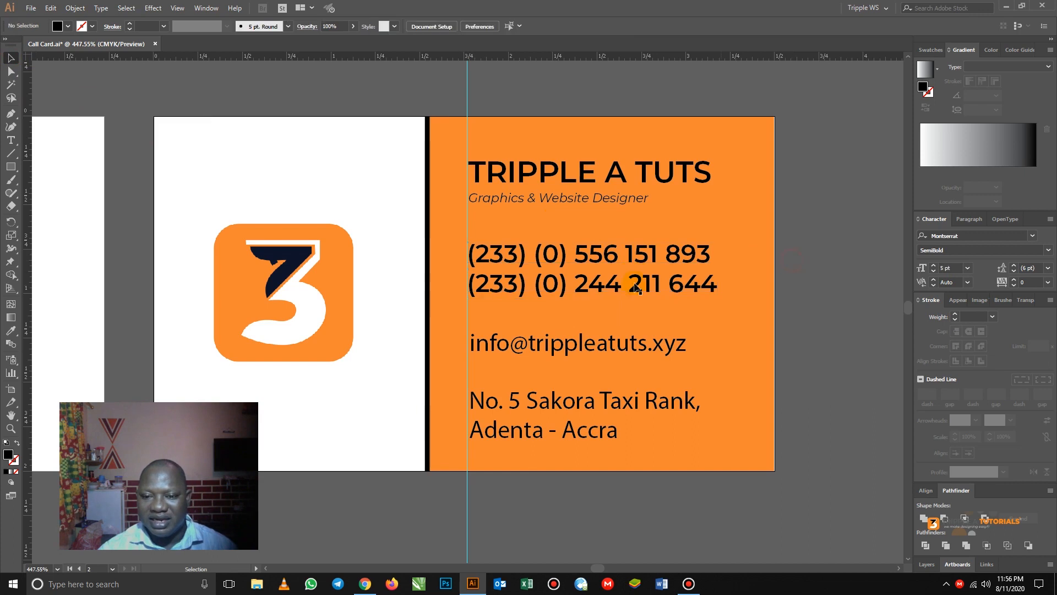
{"action": "left_click", "coordinate": [598, 259]}
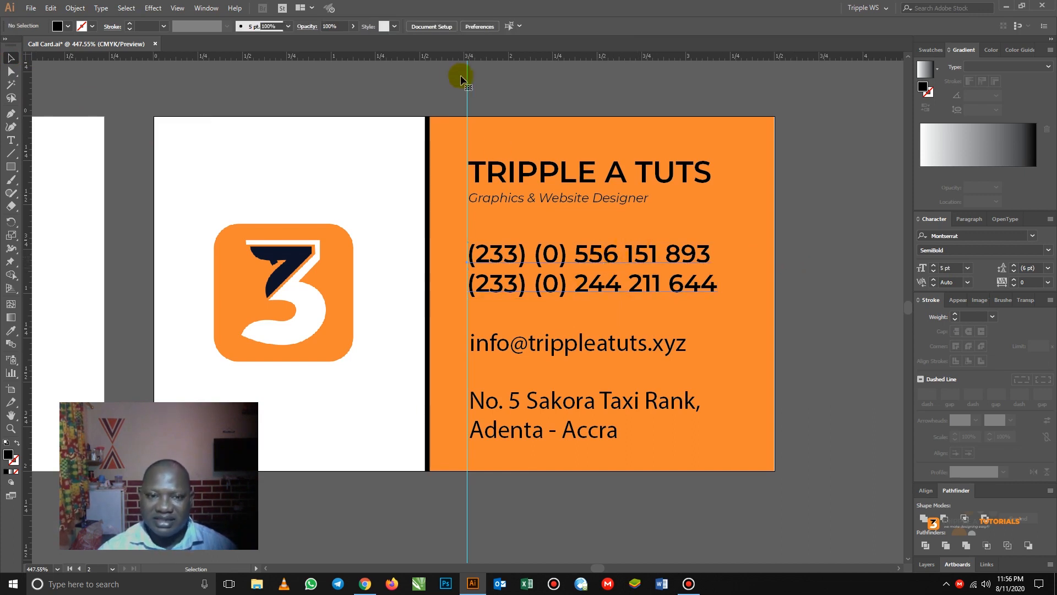
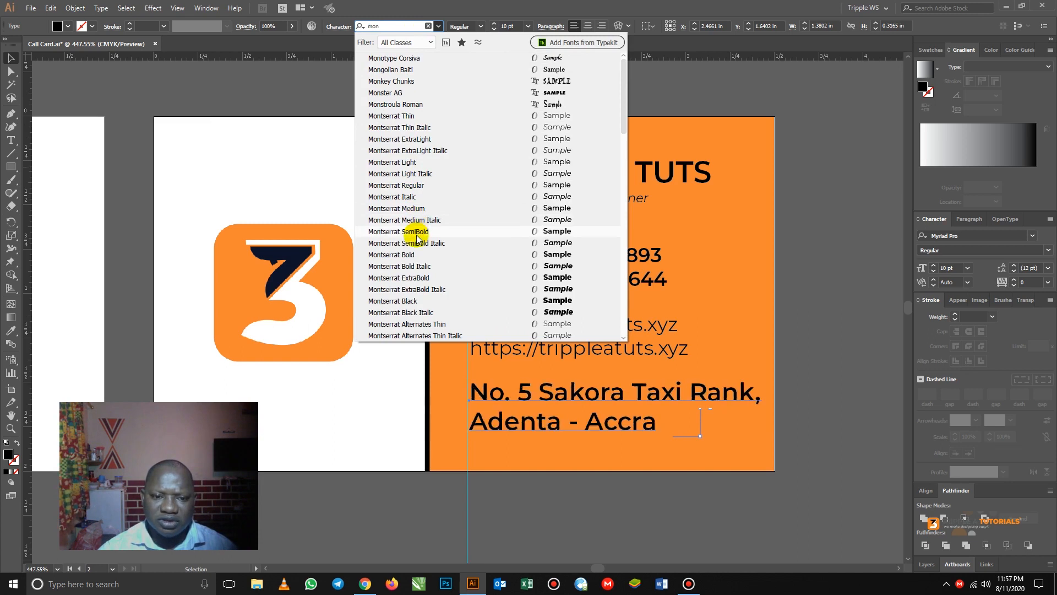
- Apply Montserrat SemiBold to the two-line address, reduce it to 8 pt, and deselect
{"action": "key", "text": "Escape"}
{"action": "key", "text": "Return"}
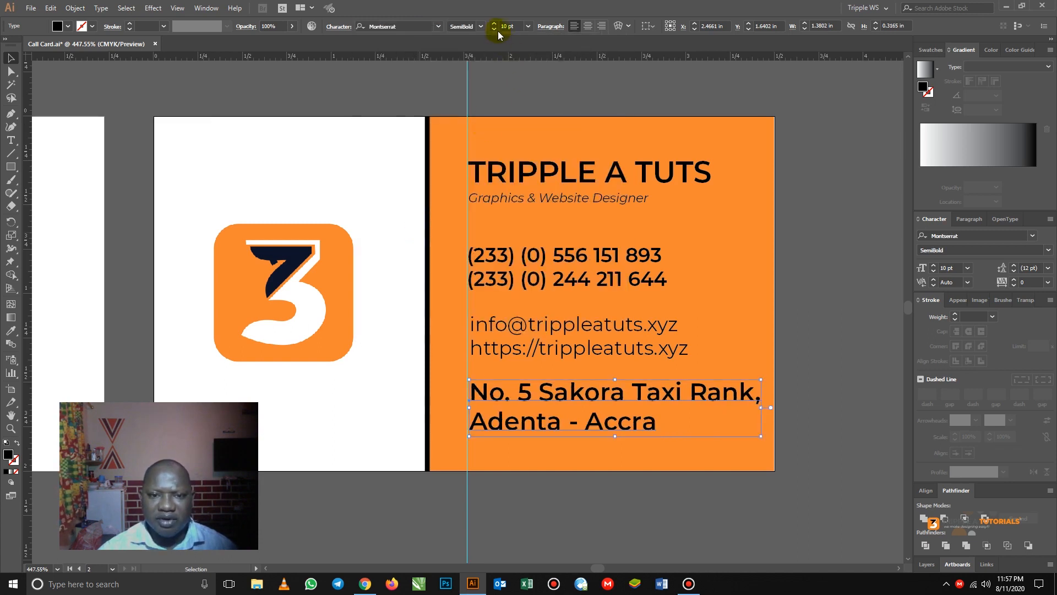
{"action": "left_click", "coordinate": [494, 30]}
{"action": "left_click", "coordinate": [493, 29]}
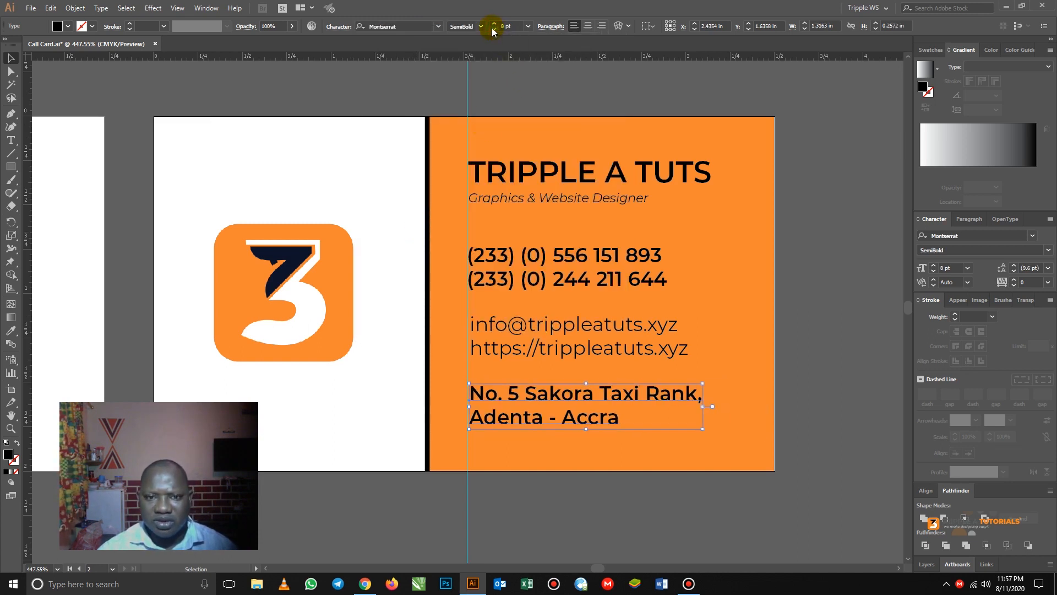
{"action": "left_click", "coordinate": [830, 297]}
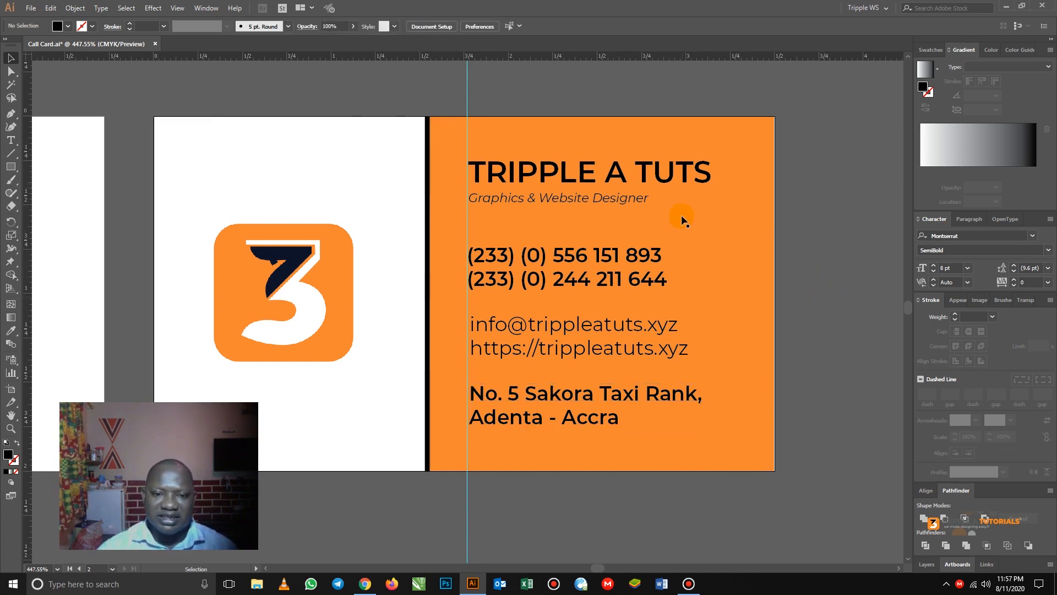
- Zoom out to both card sides and delete the stray phone-number text left of the artboard
{"action": "key", "text": "z"}
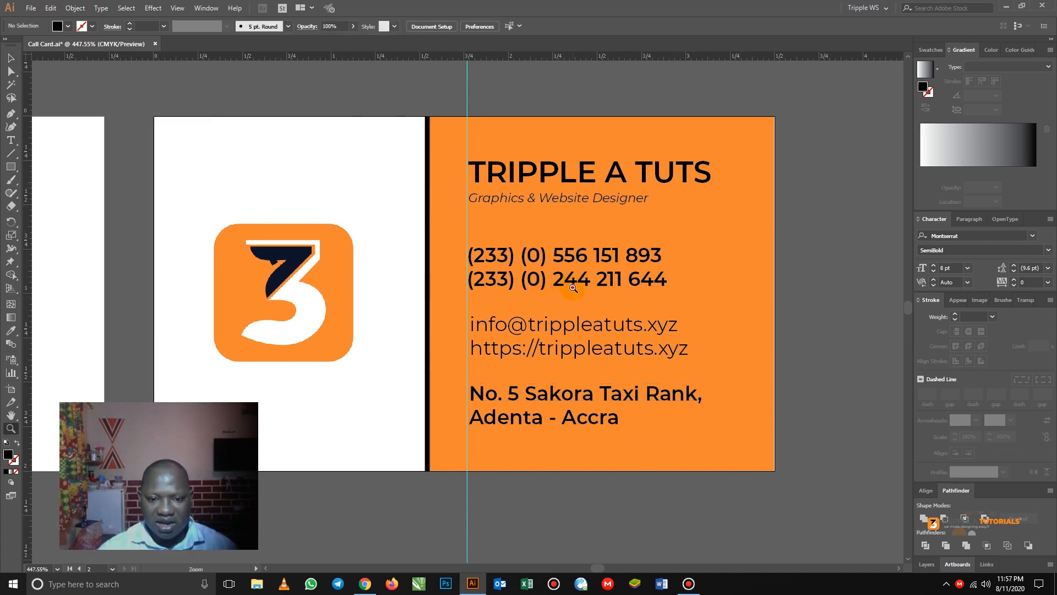
{"action": "left_click", "coordinate": [573, 288], "text": "alt"}
{"action": "left_click", "coordinate": [608, 294], "text": "alt"}
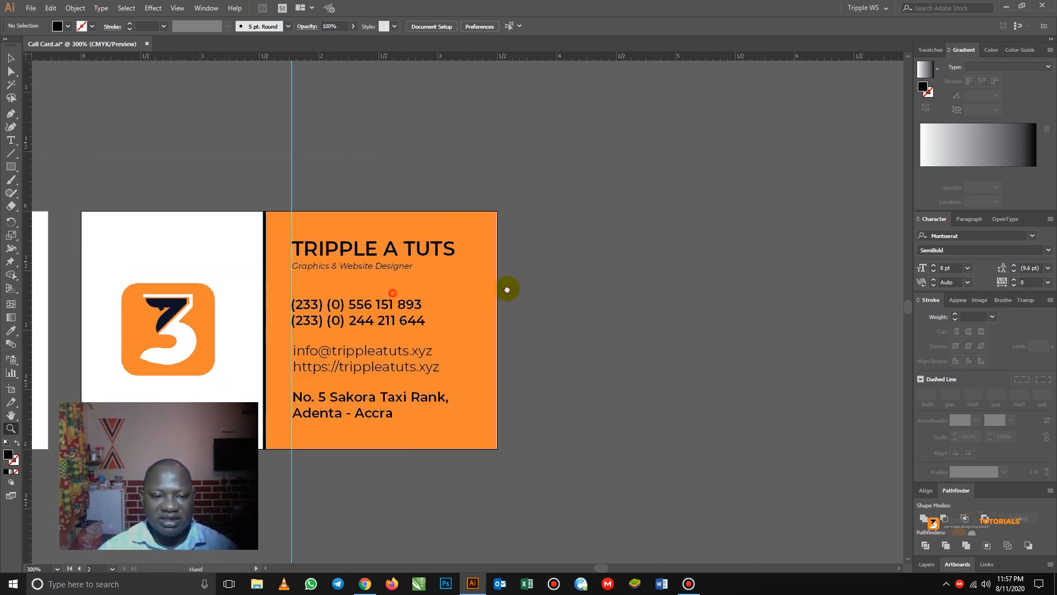
{"action": "left_click_drag", "start_coordinate": [505, 288], "coordinate": [752, 242]}
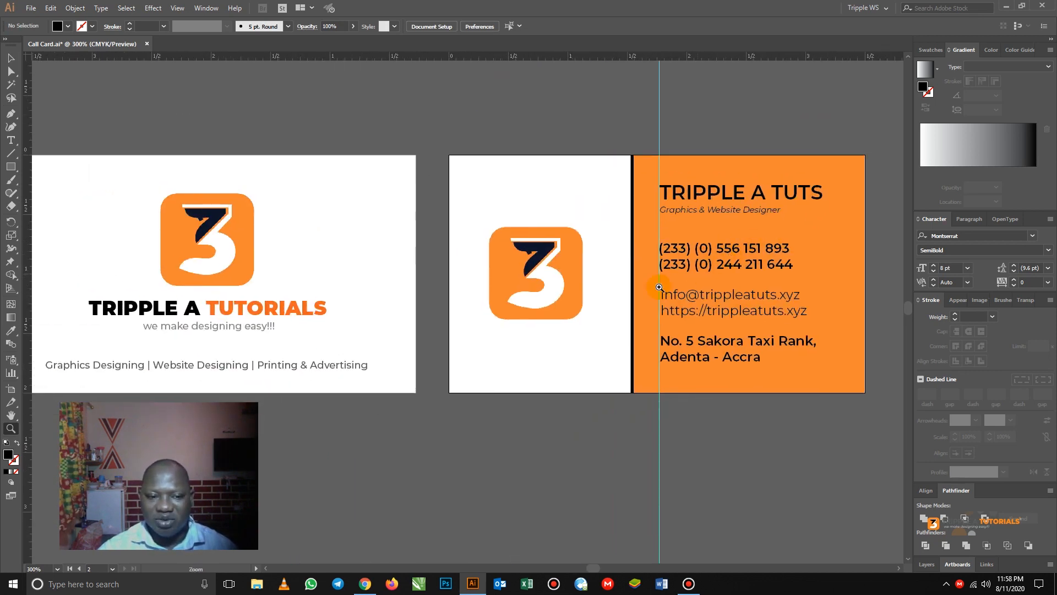
{"action": "left_click", "coordinate": [569, 314], "text": "alt"}
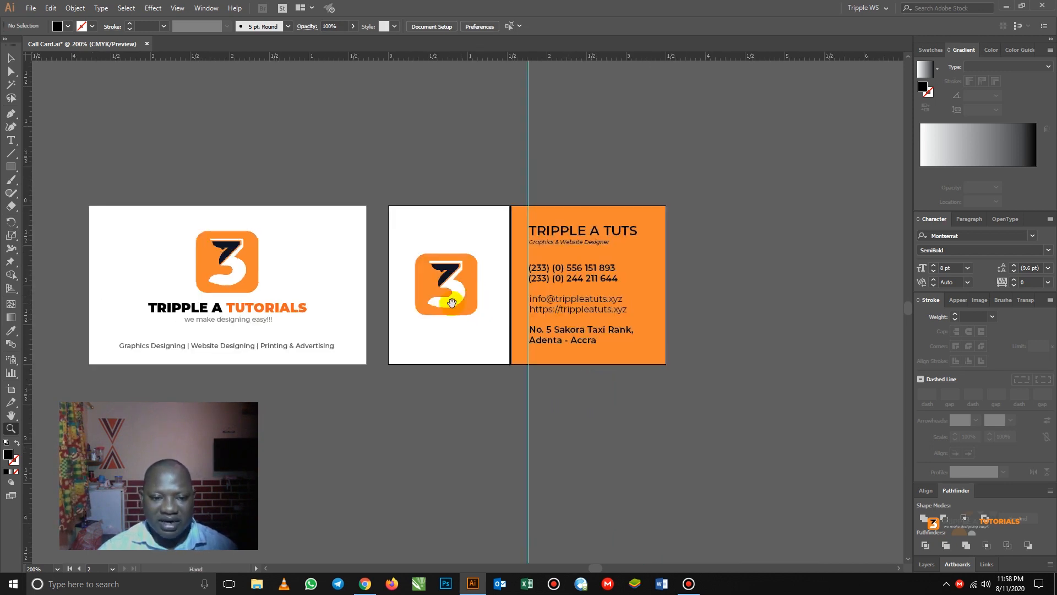
{"action": "left_click_drag", "start_coordinate": [437, 296], "coordinate": [522, 302]}
{"action": "left_click", "coordinate": [11, 57]}
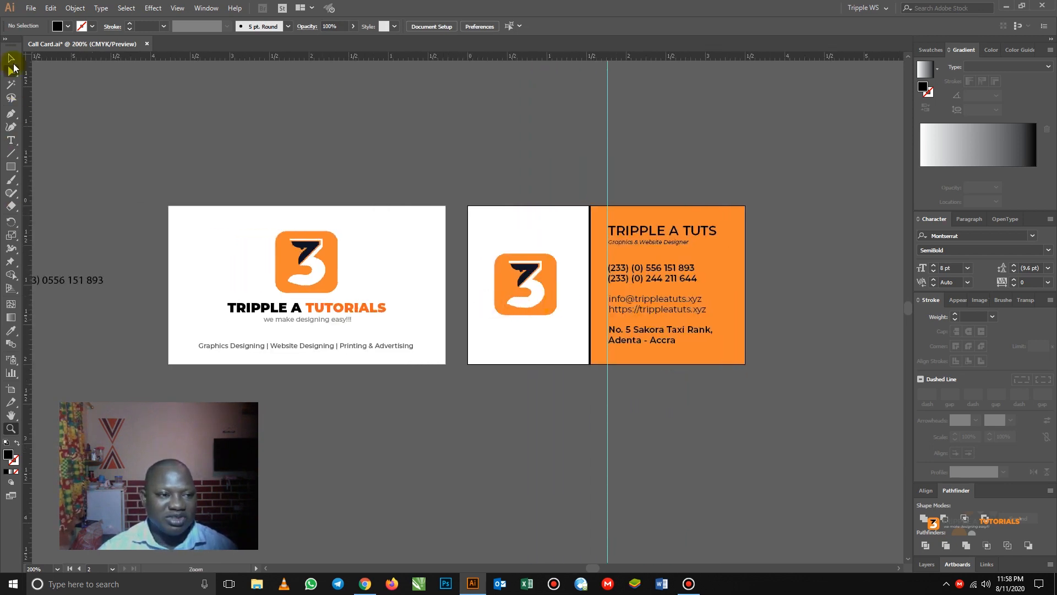
{"action": "left_click", "coordinate": [80, 279]}
{"action": "key", "text": "Delete"}
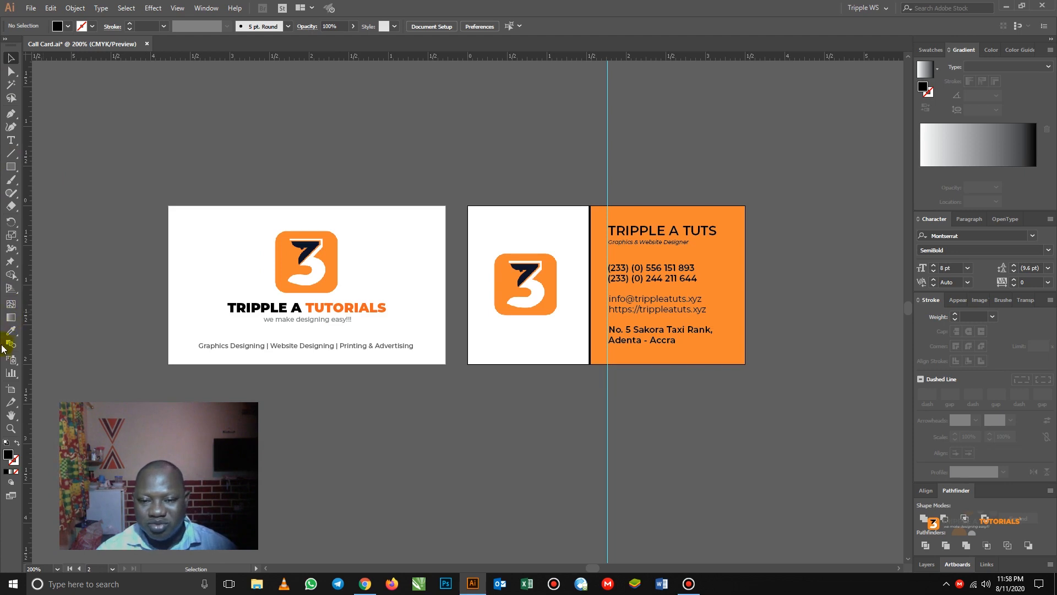
- Inspect the logo on the card back, then bring up the Chrome browser
{"action": "left_click", "coordinate": [439, 442]}
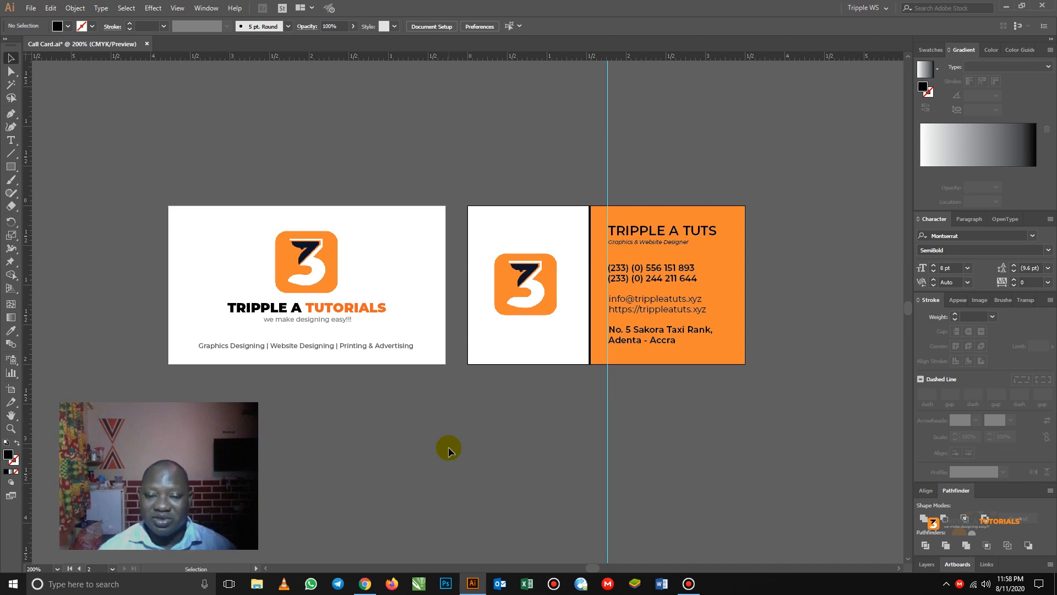
{"action": "left_click", "coordinate": [542, 292]}
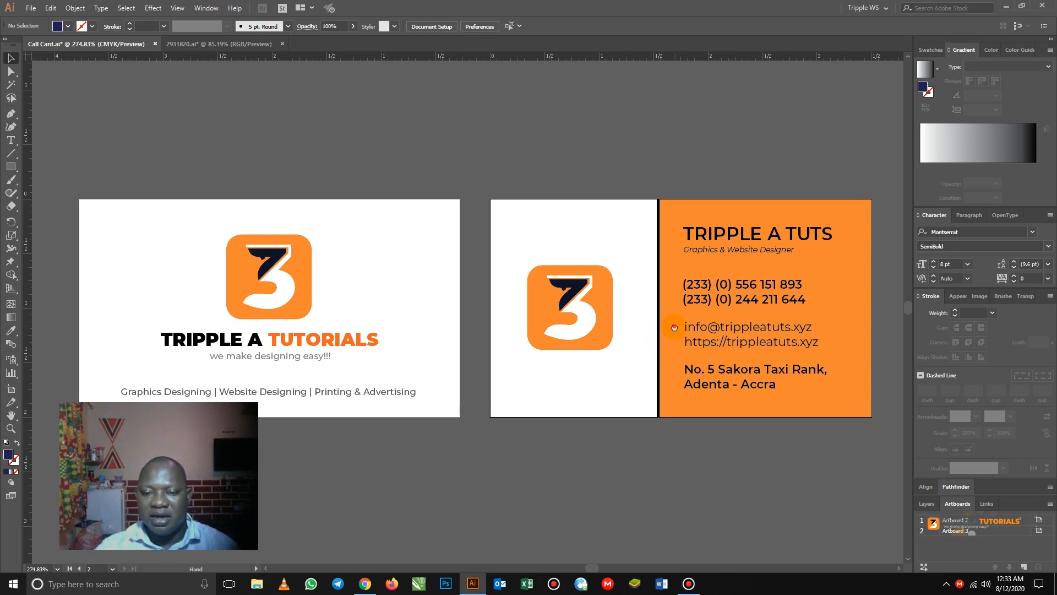
{"action": "scroll", "coordinate": [566, 313], "scroll_direction": "right", "scroll_amount": 5}
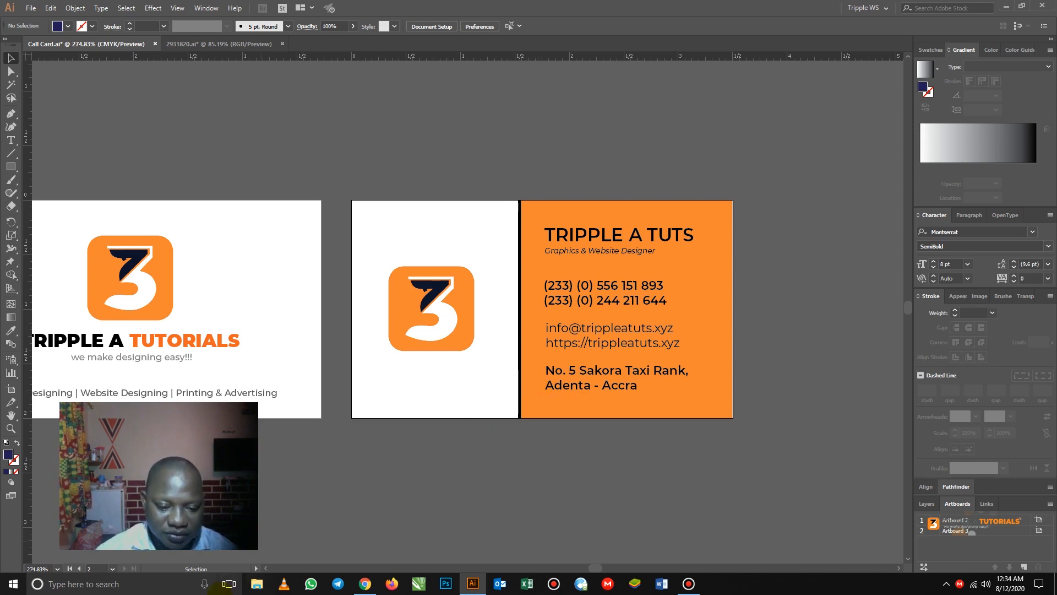
{"action": "left_click", "coordinate": [365, 585]}
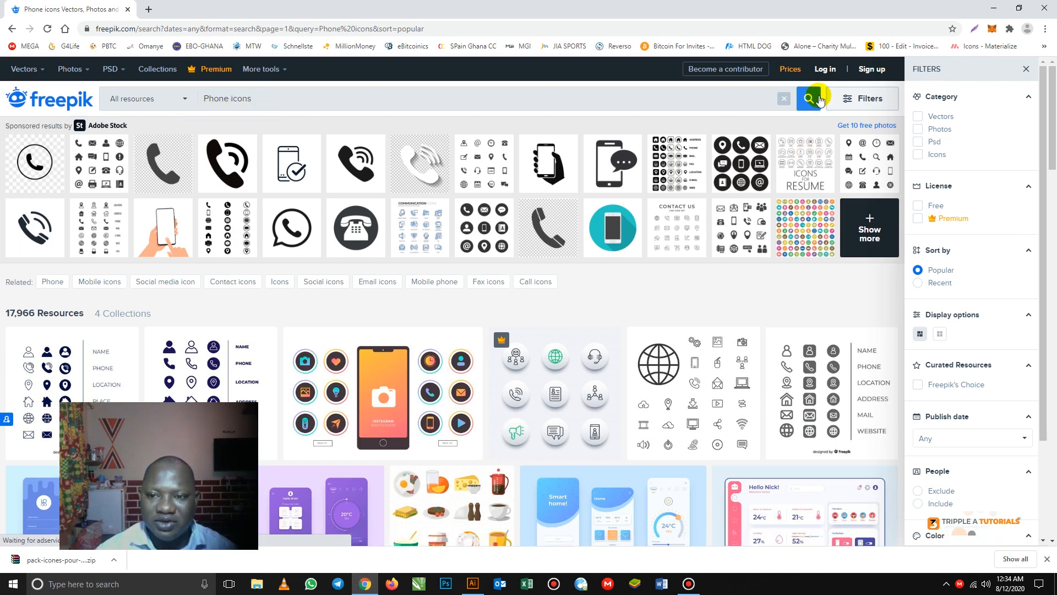
- Download Freepik's 'Icons pack for business card' from the Phone icons results, then minimize the browser
{"action": "scroll", "coordinate": [410, 301], "scroll_direction": "down", "scroll_amount": 1}
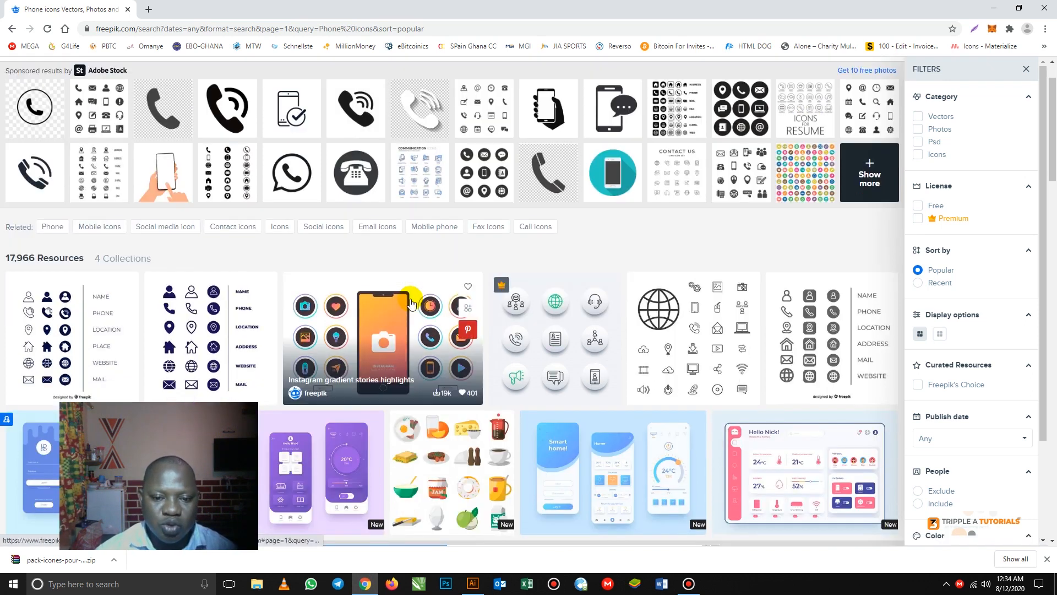
{"action": "scroll", "coordinate": [411, 297], "scroll_direction": "down", "scroll_amount": 1}
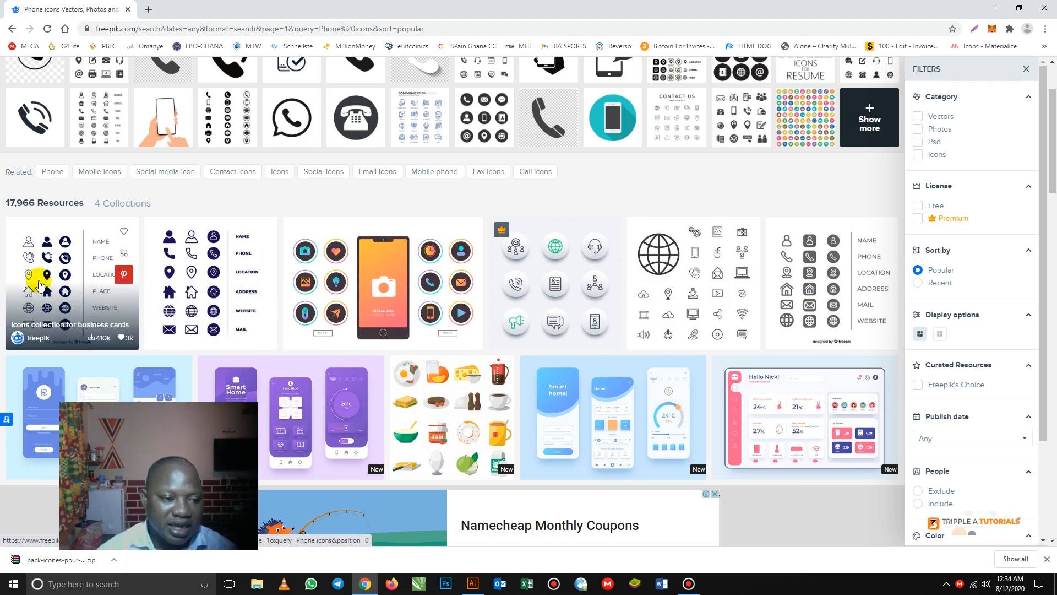
{"action": "left_click", "coordinate": [201, 285]}
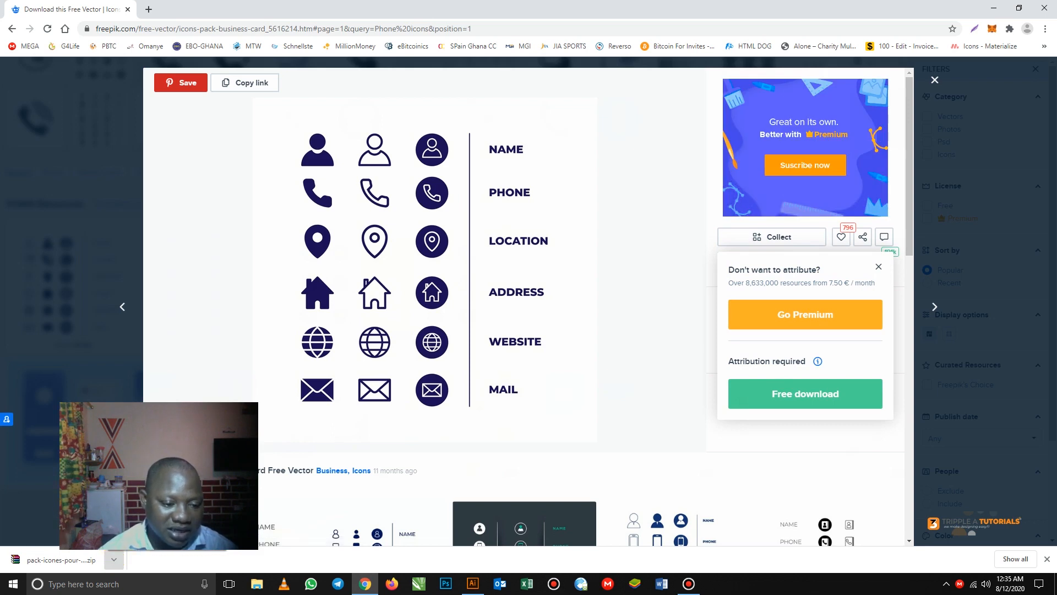
{"action": "left_click", "coordinate": [148, 520]}
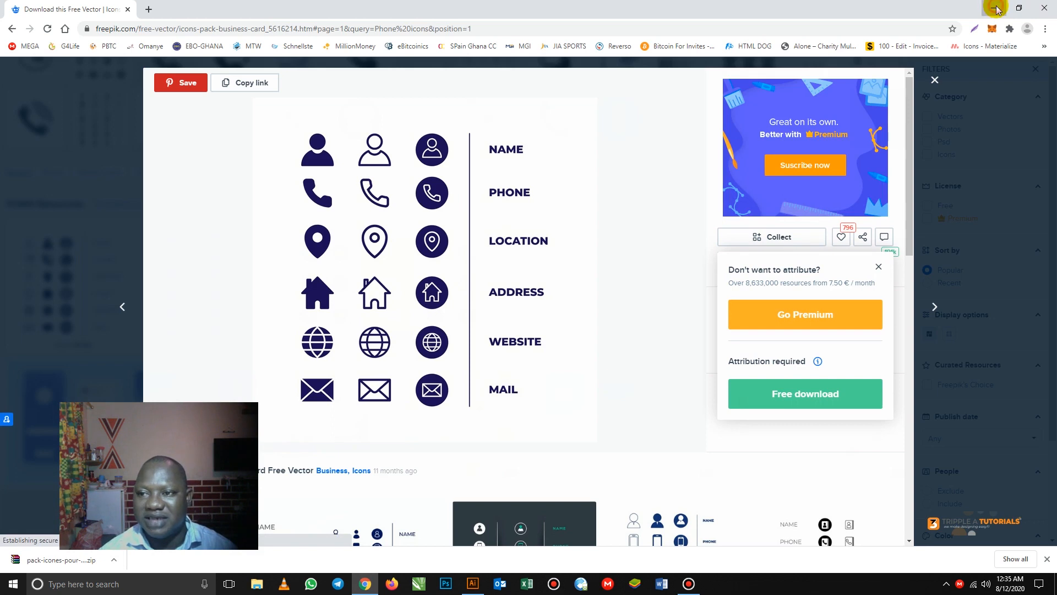
{"action": "left_click", "coordinate": [996, 9]}
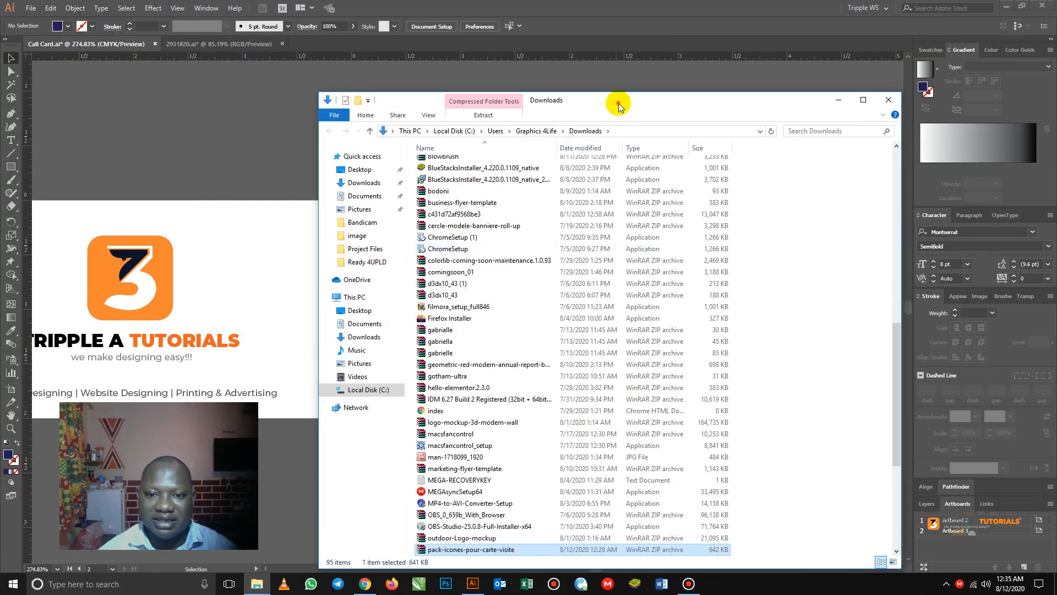
- Open pack-icones-pour-carte-visite.zip from Downloads and launch its 2931820.ai file
{"action": "left_click_drag", "start_coordinate": [619, 107], "coordinate": [566, 73]}
{"action": "scroll", "coordinate": [409, 435], "scroll_direction": "down", "scroll_amount": 2}
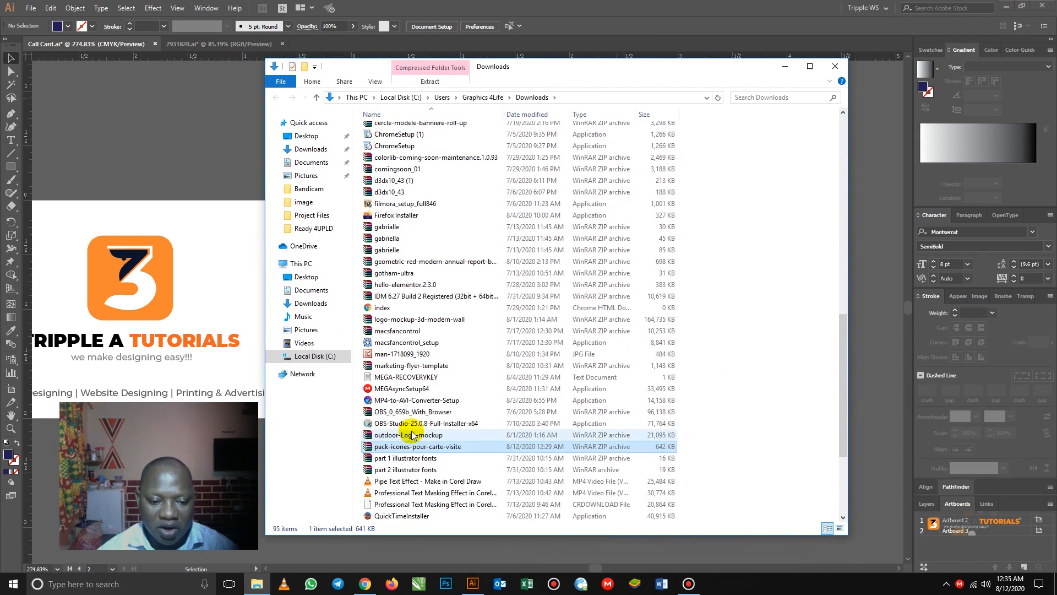
{"action": "double_click", "coordinate": [401, 447]}
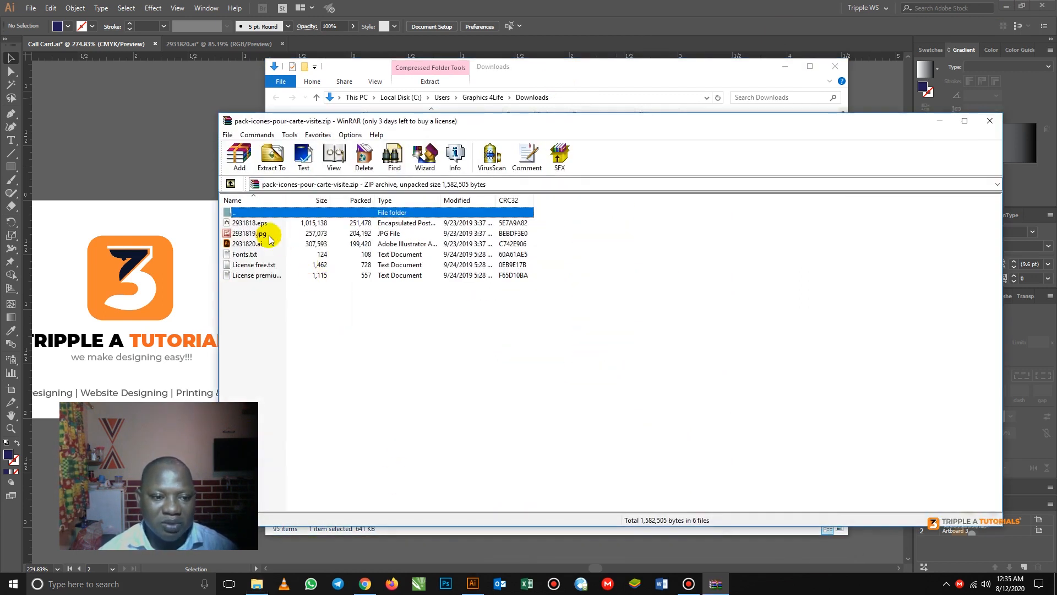
{"action": "left_click", "coordinate": [247, 247]}
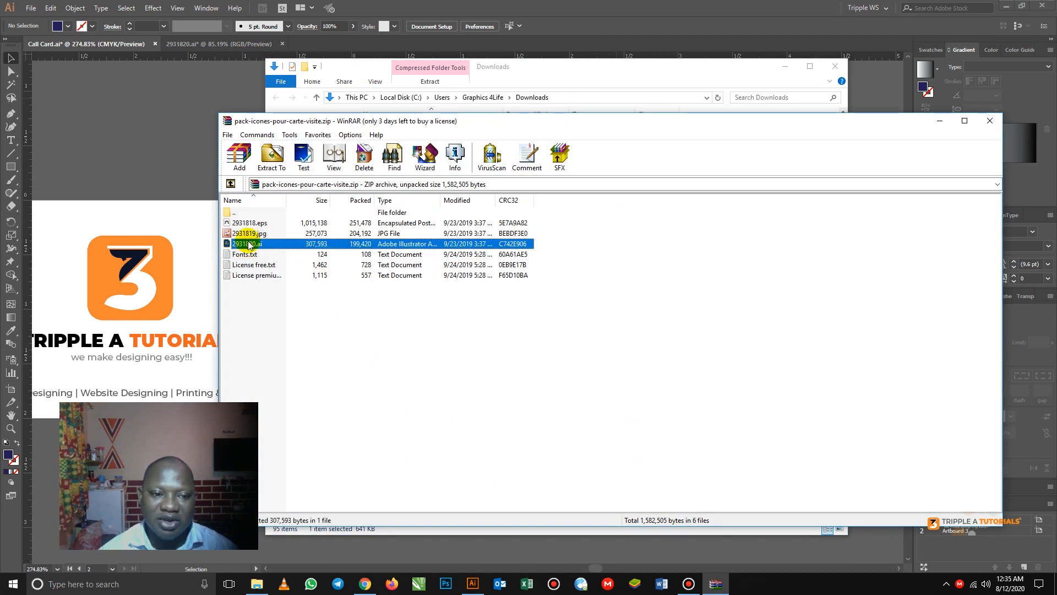
{"action": "double_click", "coordinate": [248, 246]}
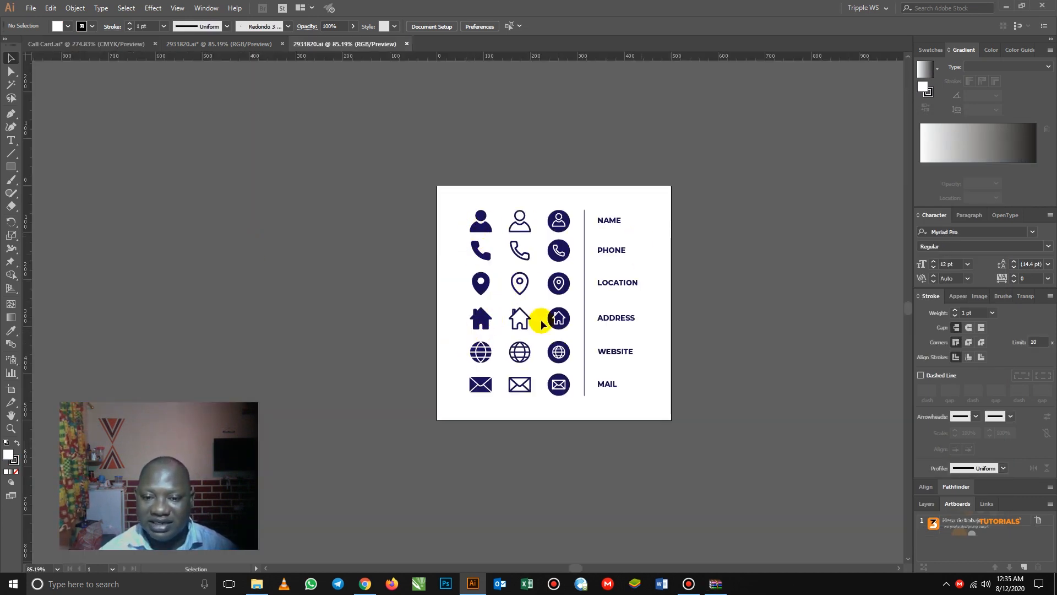
- Ungroup the whole icon sheet, leaving the top person row as is
{"action": "left_click", "coordinate": [483, 227]}
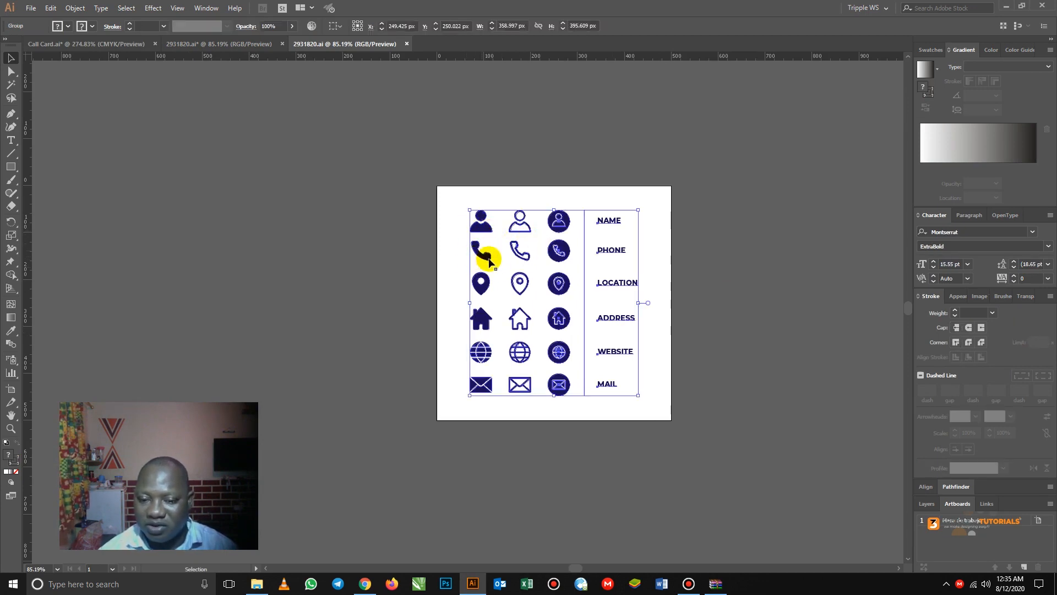
{"action": "right_click", "coordinate": [485, 226]}
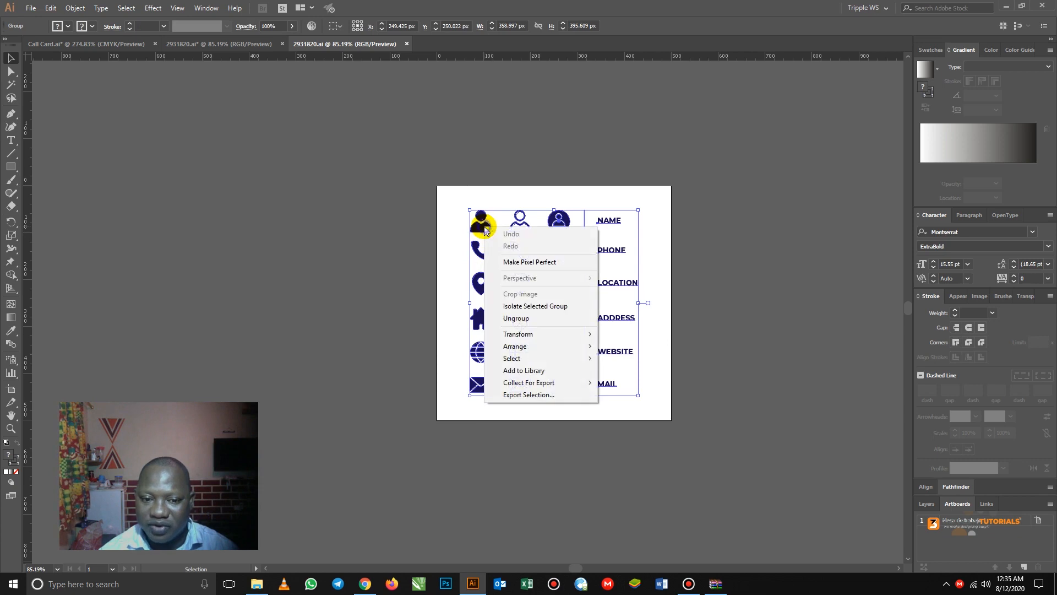
{"action": "left_click", "coordinate": [517, 319]}
{"action": "left_click", "coordinate": [458, 216]}
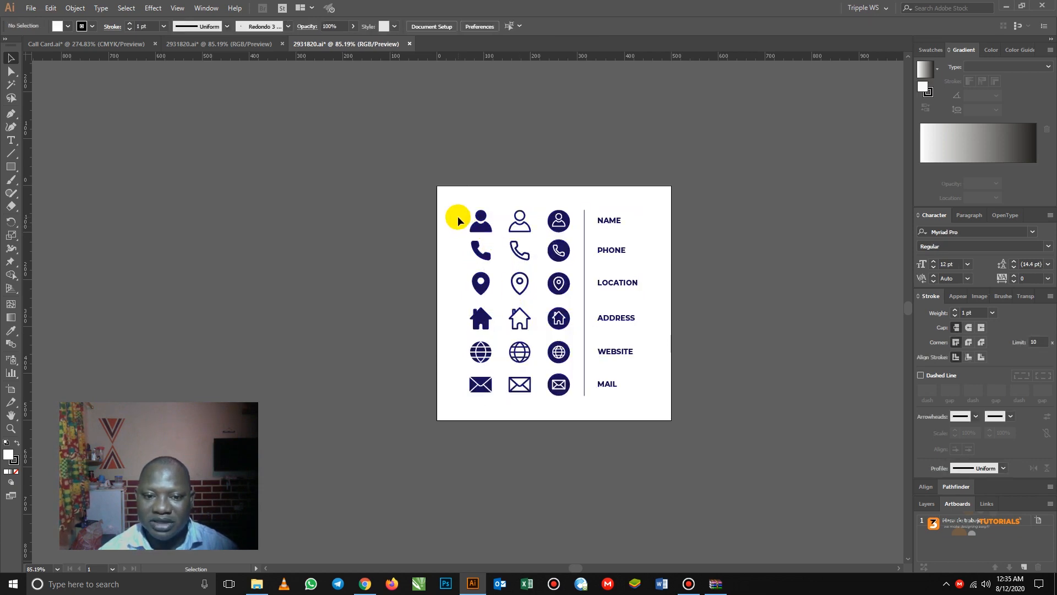
{"action": "left_click", "coordinate": [486, 229]}
{"action": "right_click", "coordinate": [486, 229]}
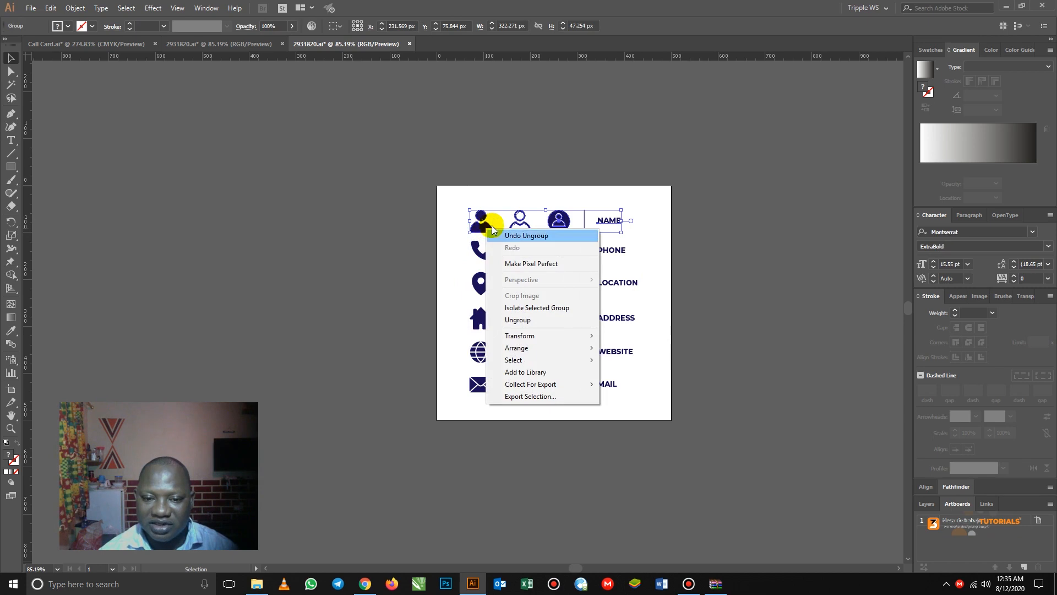
{"action": "left_click", "coordinate": [433, 213]}
{"action": "left_click", "coordinate": [456, 221]}
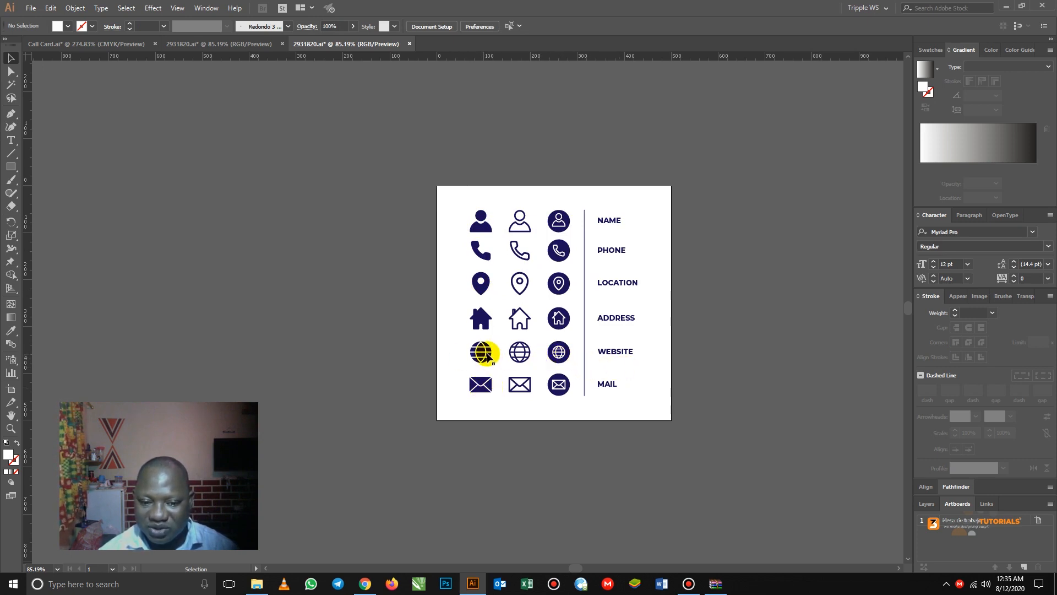
- Ungroup the phone row twice so each phone icon is separate
{"action": "left_click", "coordinate": [478, 251]}
{"action": "right_click", "coordinate": [478, 252]}
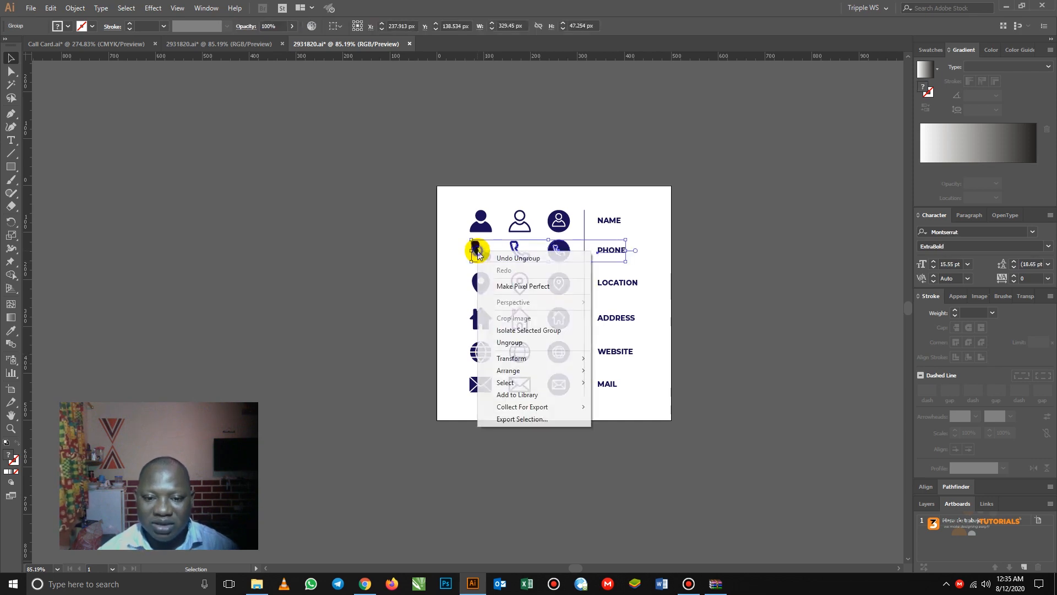
{"action": "left_click", "coordinate": [510, 343]}
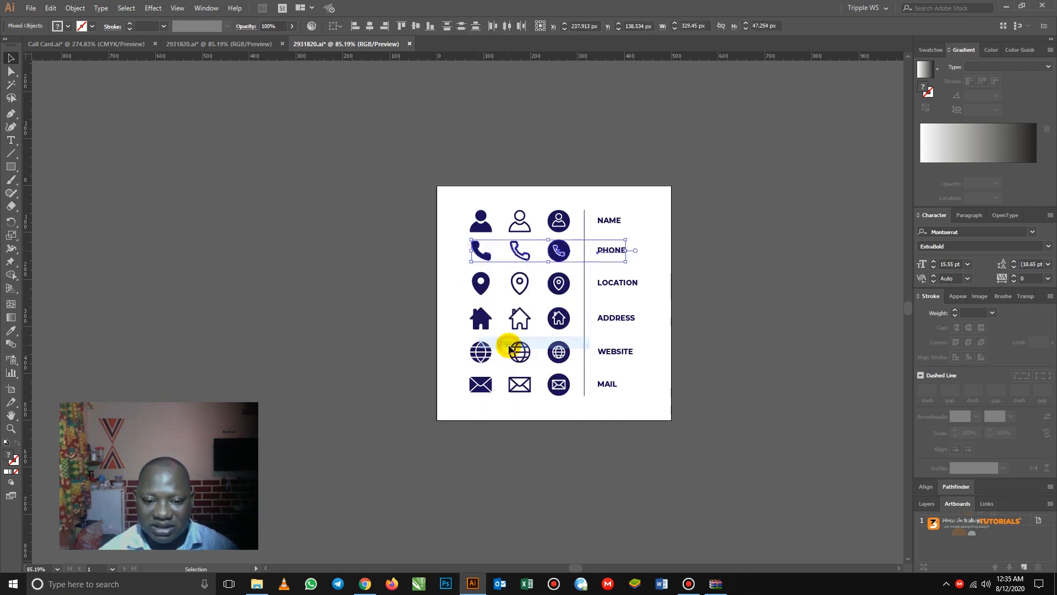
{"action": "left_click", "coordinate": [450, 263]}
{"action": "left_click", "coordinate": [481, 253]}
{"action": "right_click", "coordinate": [482, 255]}
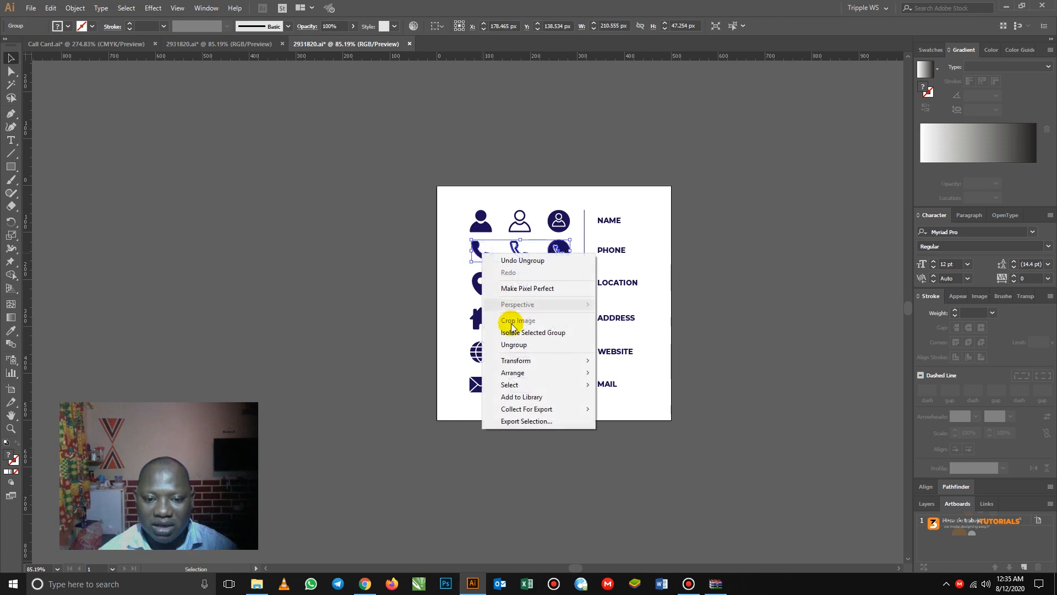
{"action": "left_click", "coordinate": [517, 345]}
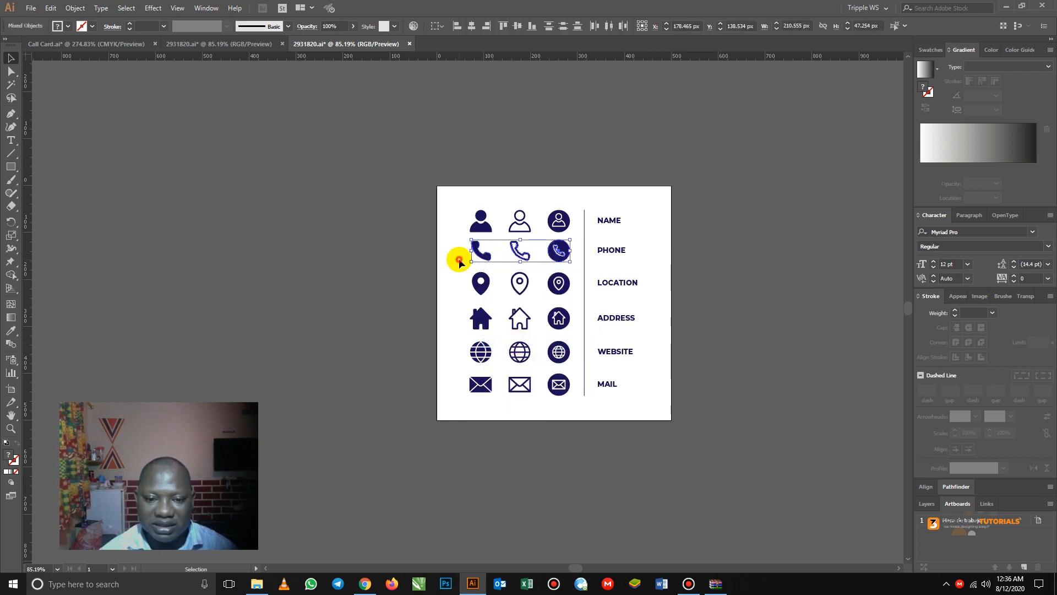
{"action": "left_click", "coordinate": [484, 252]}
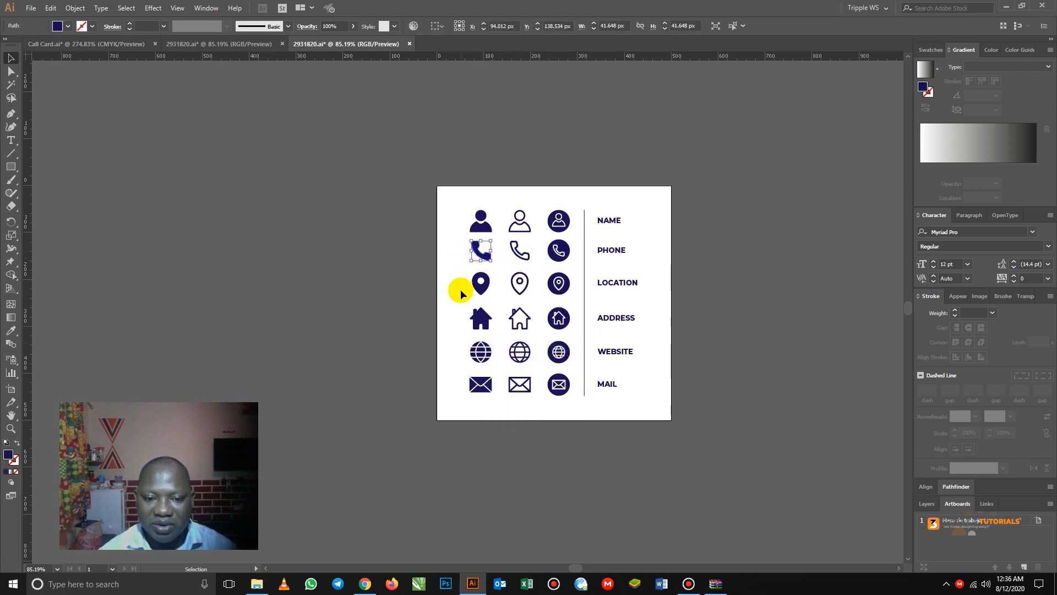
- Ungroup the location row twice into its three separate icons
{"action": "left_click", "coordinate": [480, 283]}
{"action": "right_click", "coordinate": [482, 287]}
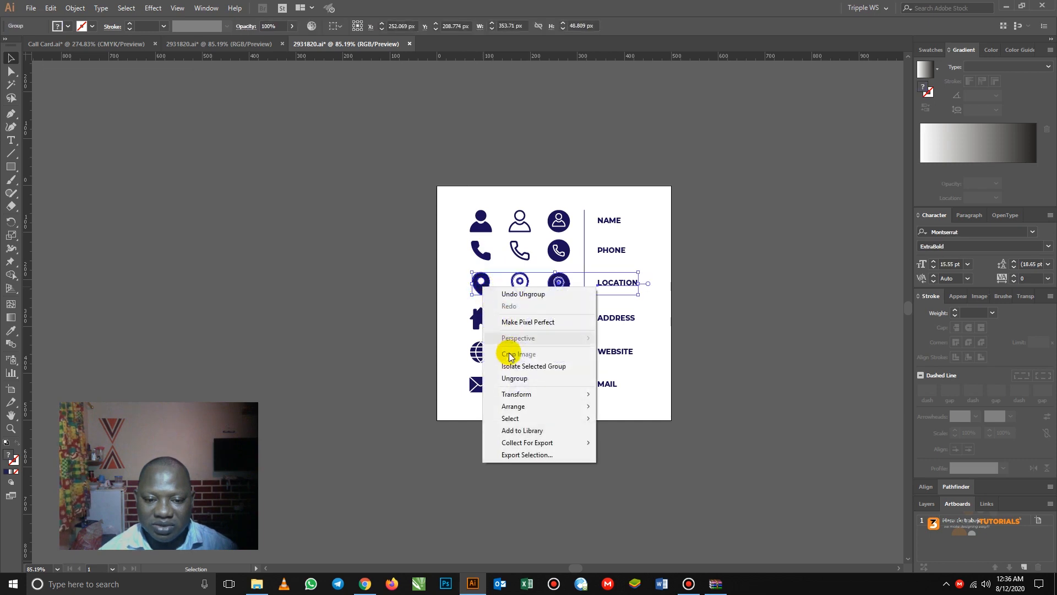
{"action": "left_click", "coordinate": [514, 378]}
{"action": "left_click", "coordinate": [463, 301]}
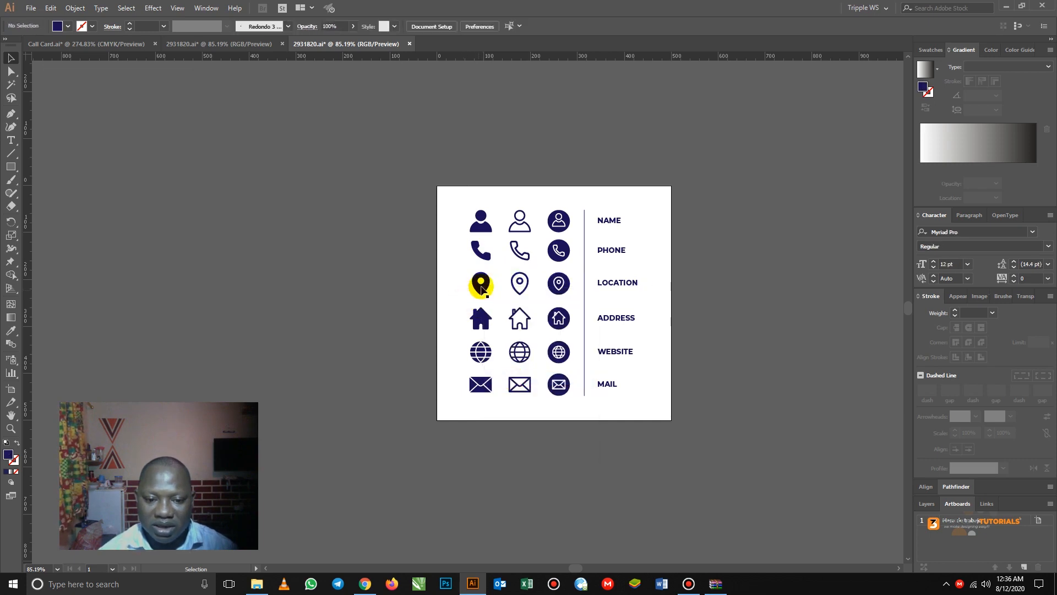
{"action": "left_click", "coordinate": [480, 284]}
{"action": "right_click", "coordinate": [482, 288]}
{"action": "left_click", "coordinate": [513, 378]}
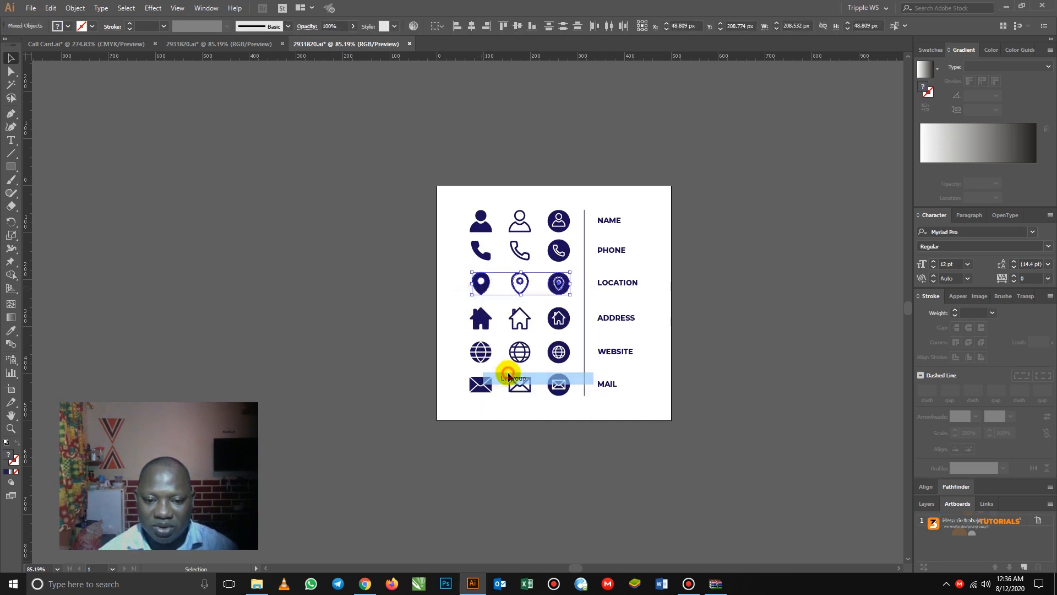
{"action": "left_click", "coordinate": [453, 296]}
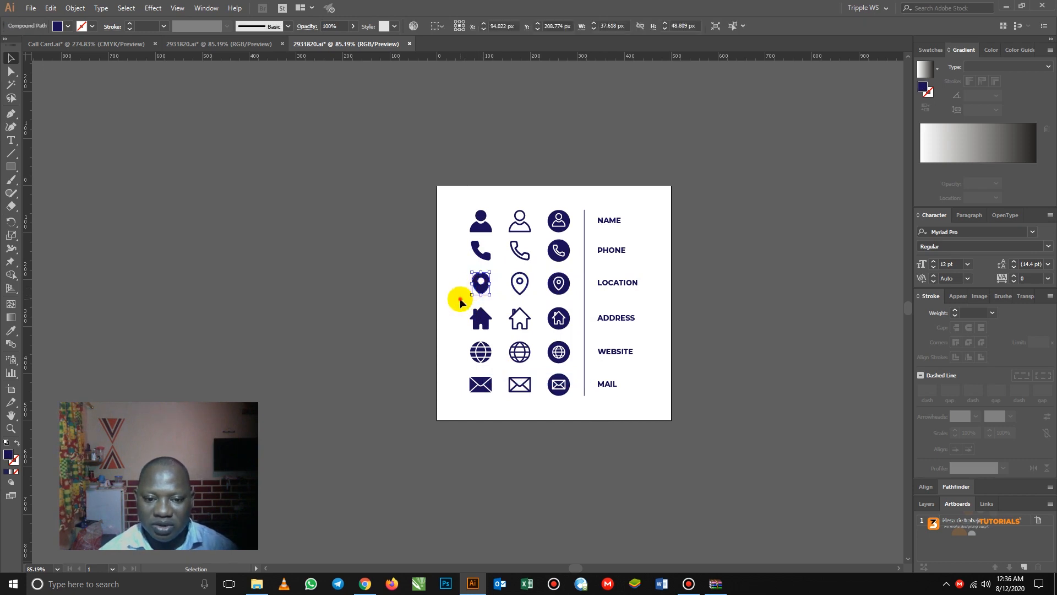
- Break the website row apart and separate its three globe icons
{"action": "left_click", "coordinate": [481, 355]}
{"action": "right_click", "coordinate": [481, 355]}
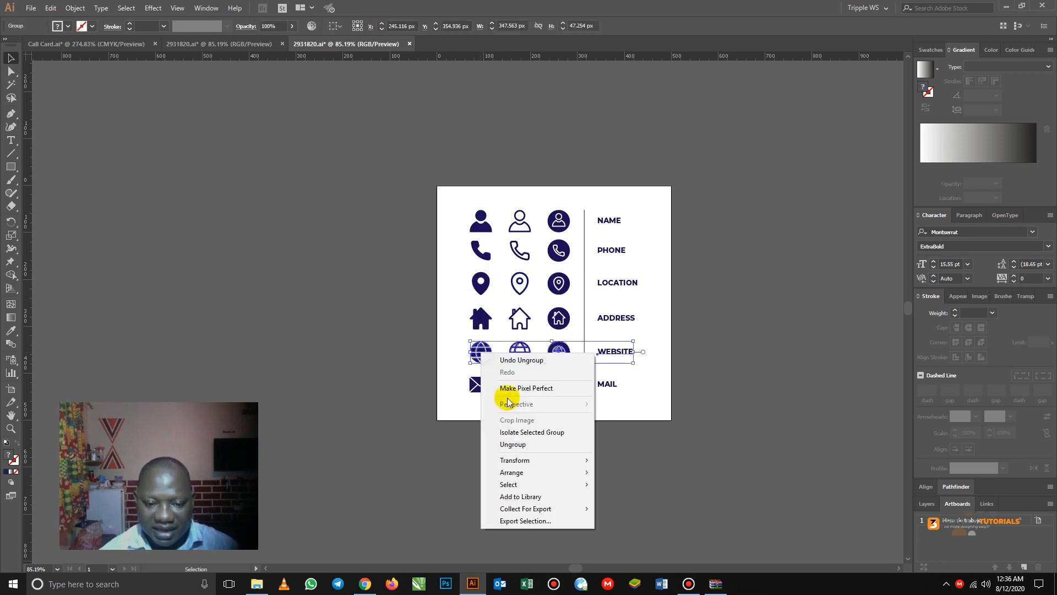
{"action": "left_click", "coordinate": [521, 444]}
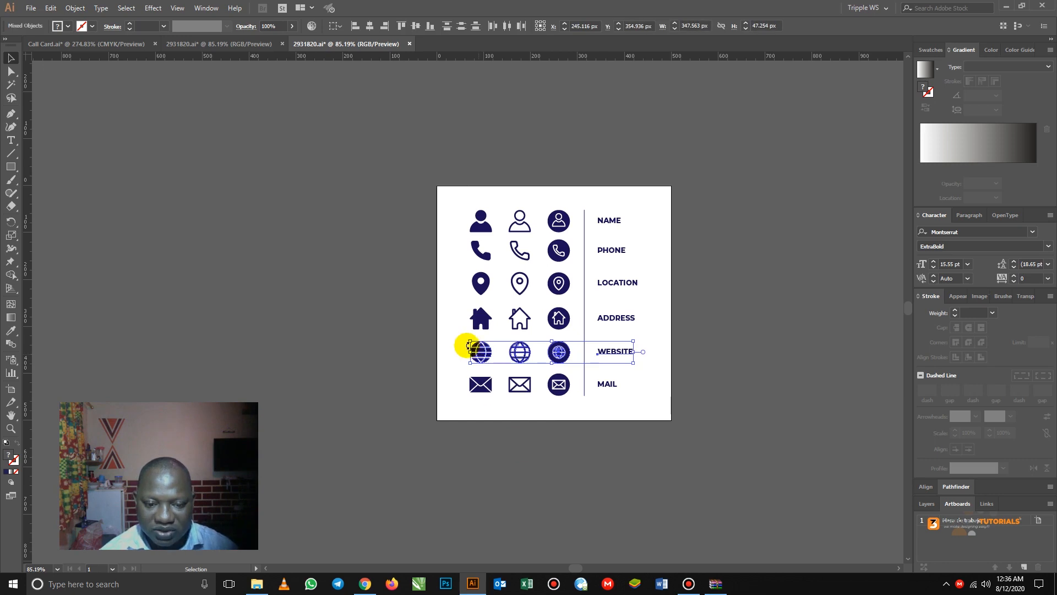
{"action": "left_click", "coordinate": [464, 346]}
{"action": "right_click", "coordinate": [480, 352]}
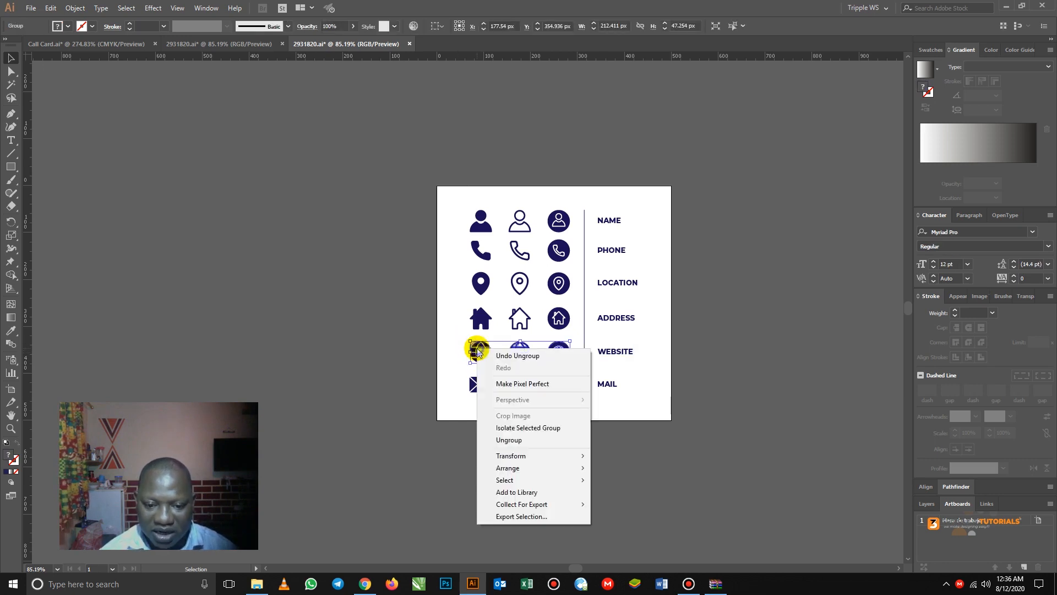
{"action": "left_click", "coordinate": [512, 439]}
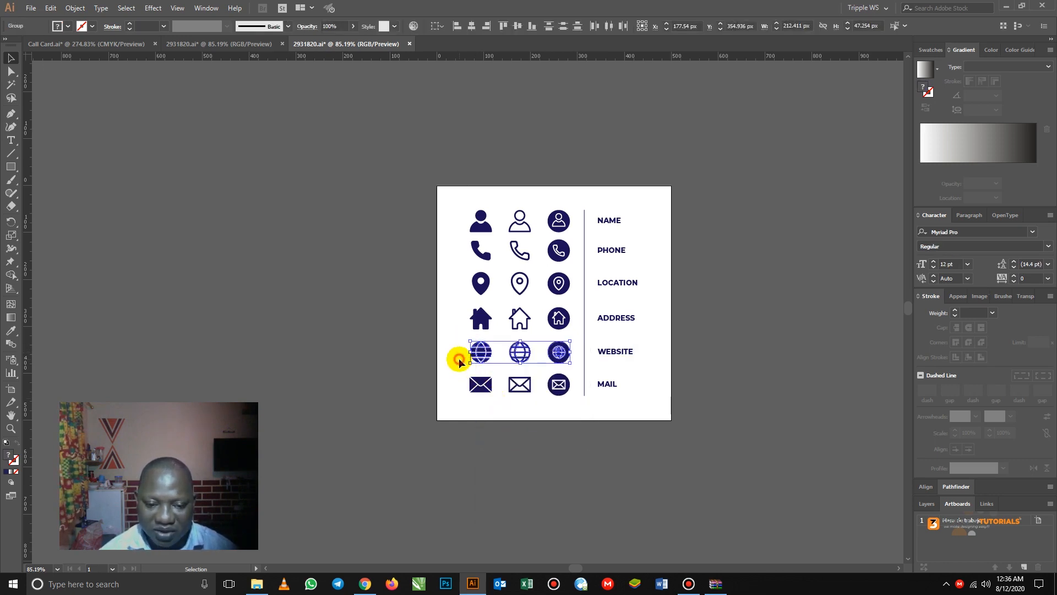
{"action": "left_click", "coordinate": [458, 357]}
- Break the mail row apart and separate its three envelope icons
{"action": "left_click", "coordinate": [480, 388]}
{"action": "right_click", "coordinate": [479, 389]}
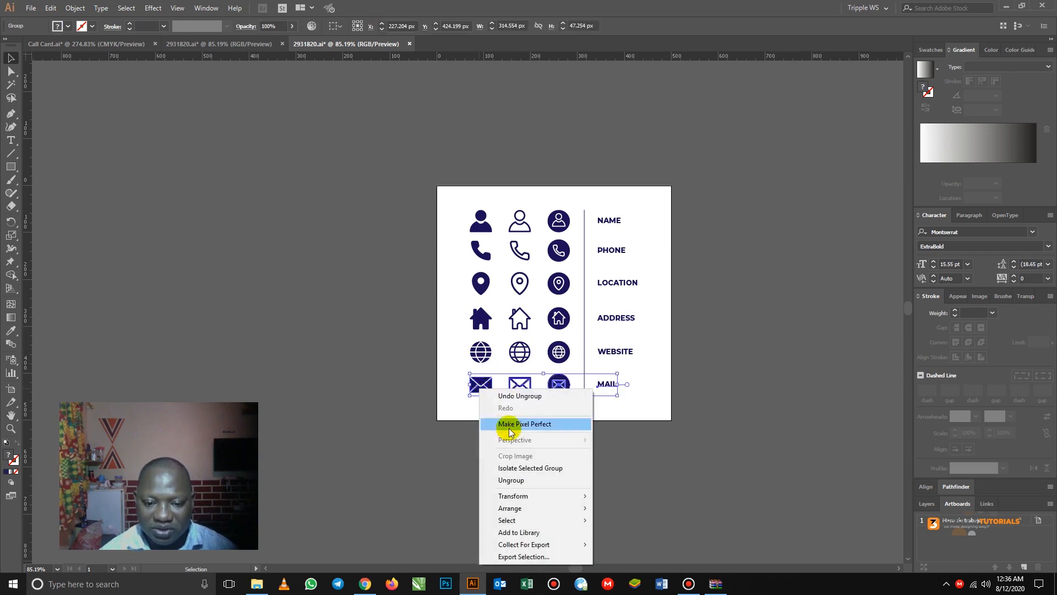
{"action": "left_click", "coordinate": [511, 481]}
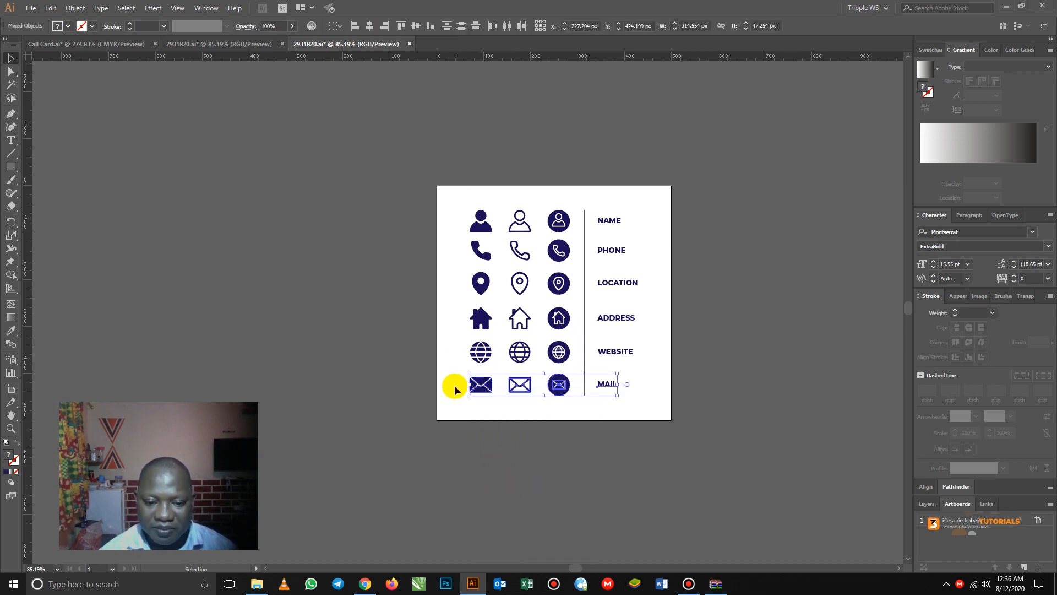
{"action": "left_click", "coordinate": [456, 383]}
{"action": "right_click", "coordinate": [480, 388]}
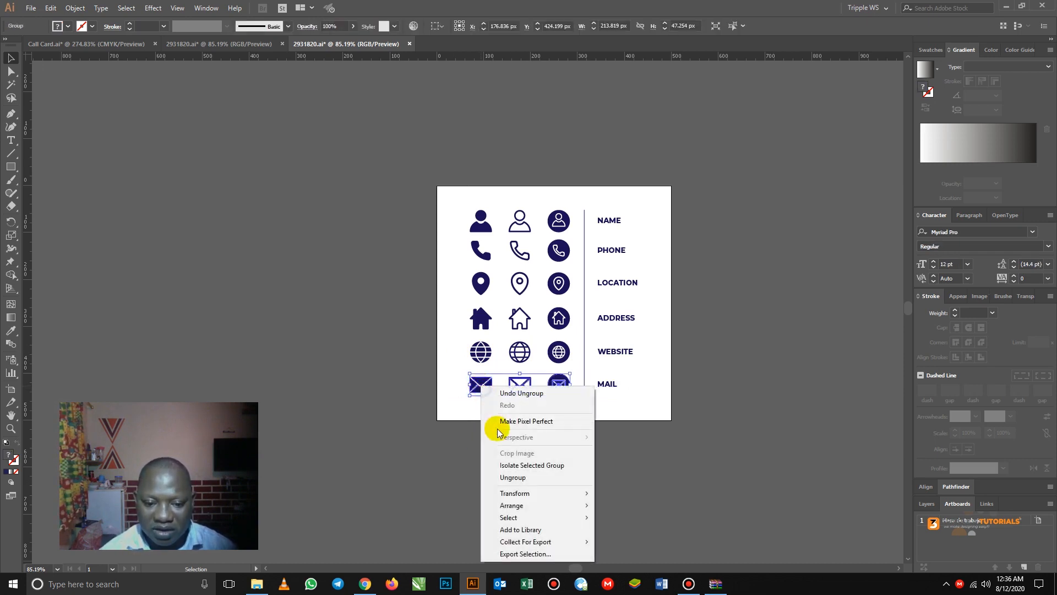
{"action": "left_click", "coordinate": [514, 477]}
{"action": "left_click", "coordinate": [455, 355]}
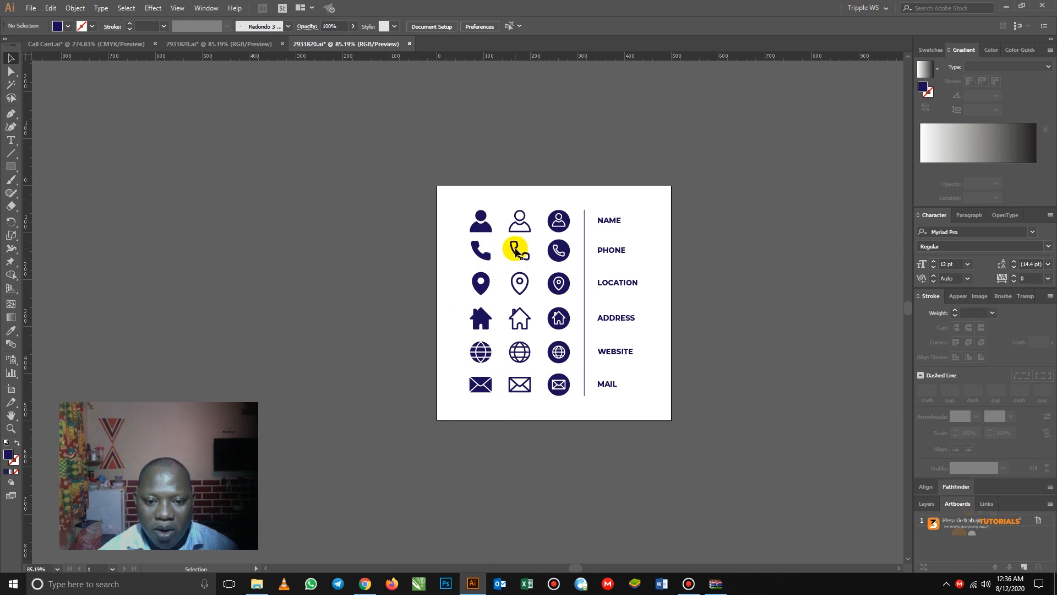
- Select the circled phone, location, globe and mail icons together and copy them
{"action": "left_click", "coordinate": [483, 254]}
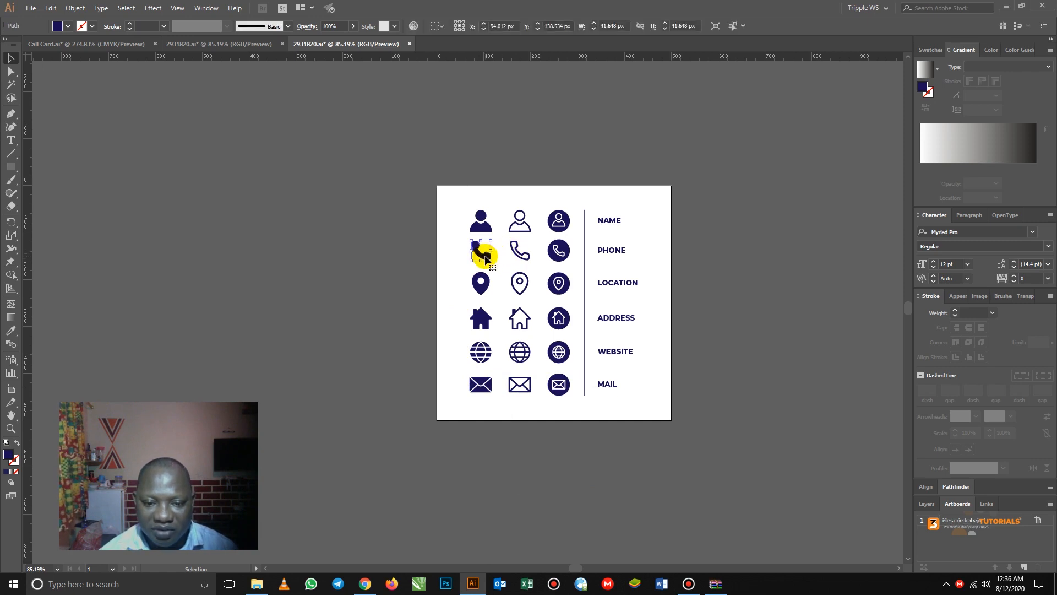
{"action": "left_click", "coordinate": [559, 252]}
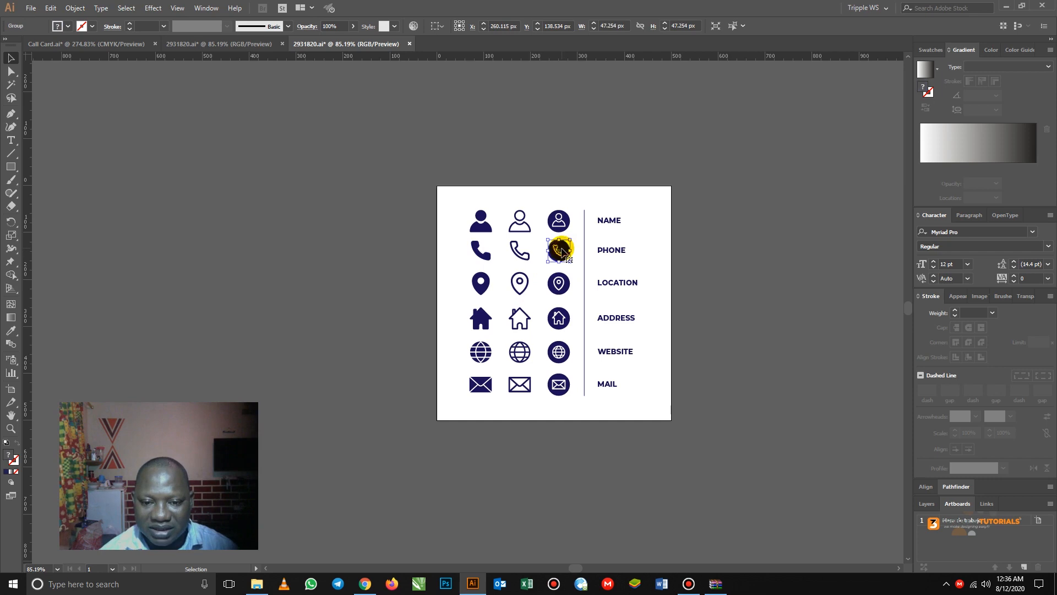
{"action": "left_click", "coordinate": [565, 284], "text": "shift"}
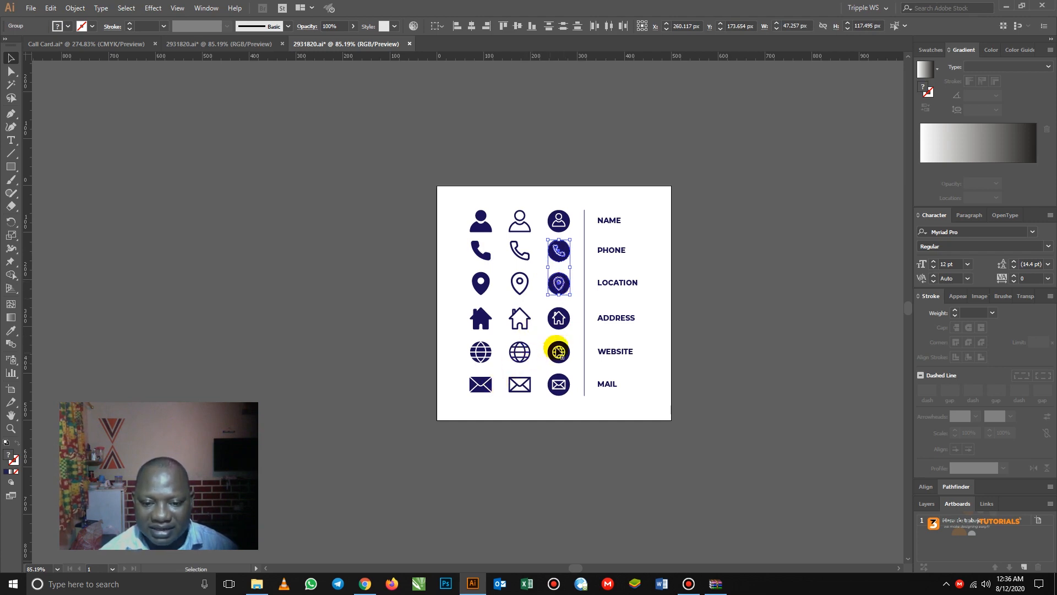
{"action": "left_click", "coordinate": [562, 350], "text": "shift"}
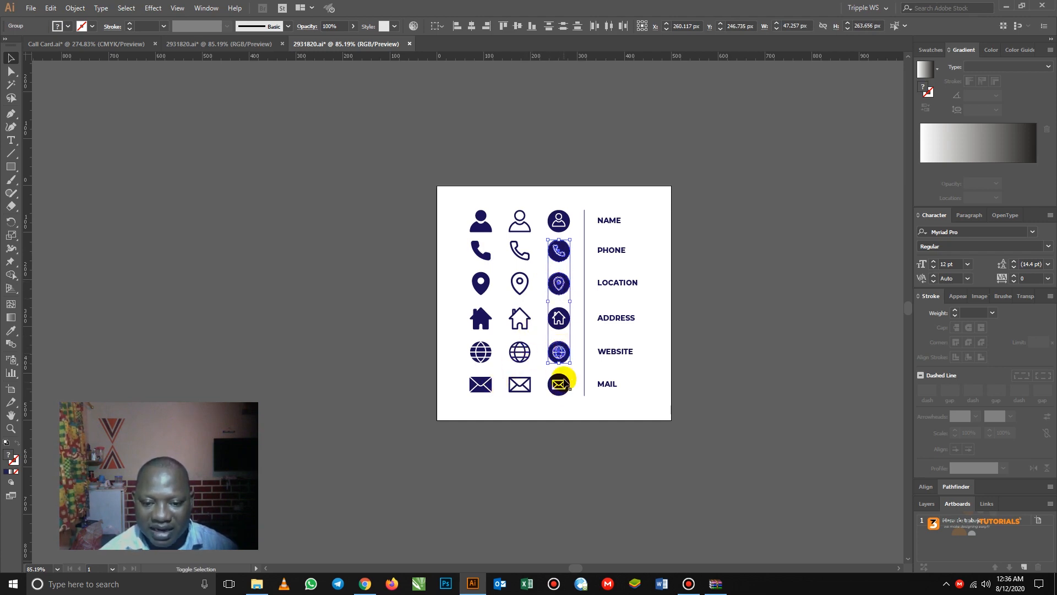
{"action": "left_click", "coordinate": [565, 384], "text": "shift"}
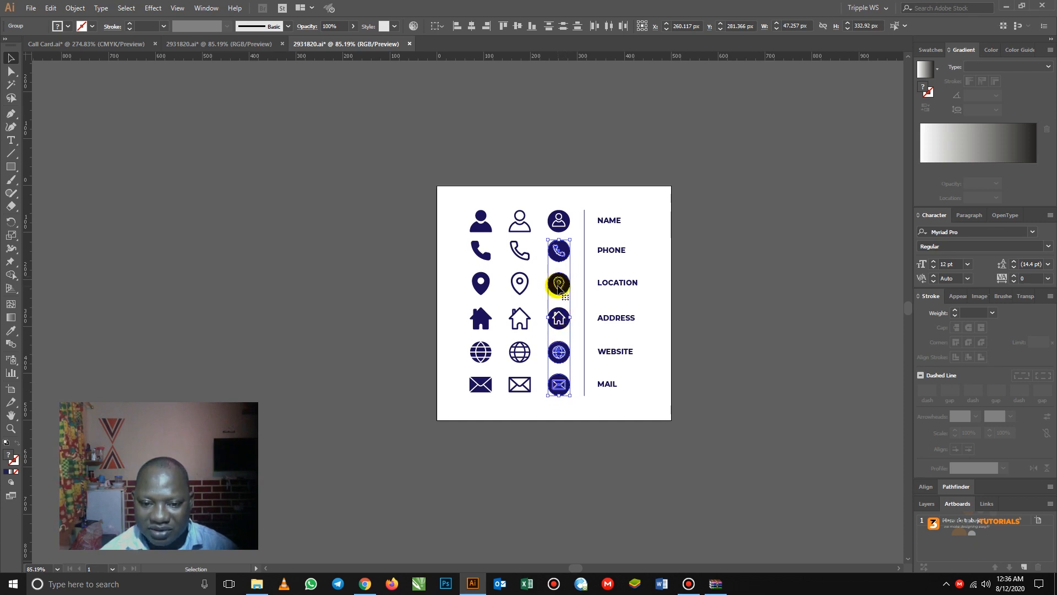
{"action": "key", "text": "a"}
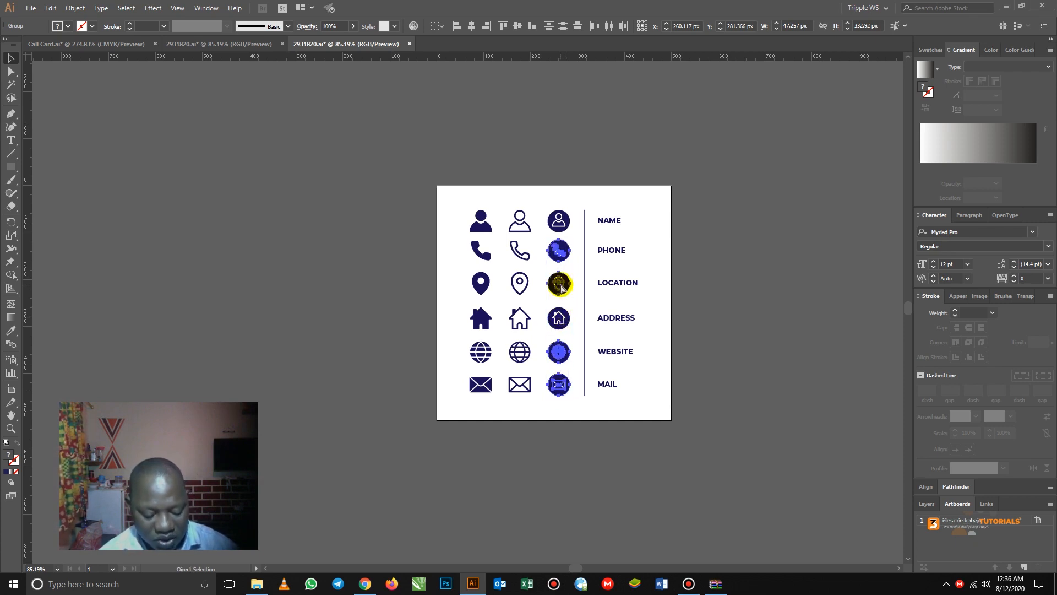
{"action": "key", "text": "v"}
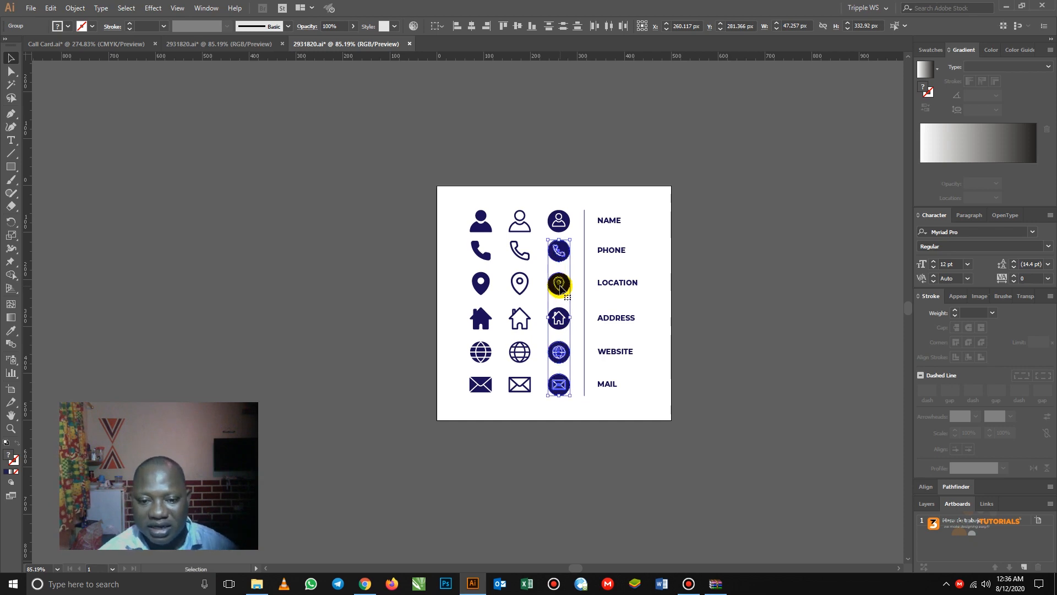
- Paste the four circled icons into Call Card.ai, shrink them, and place them beside the contact lines
{"action": "left_click", "coordinate": [94, 49]}
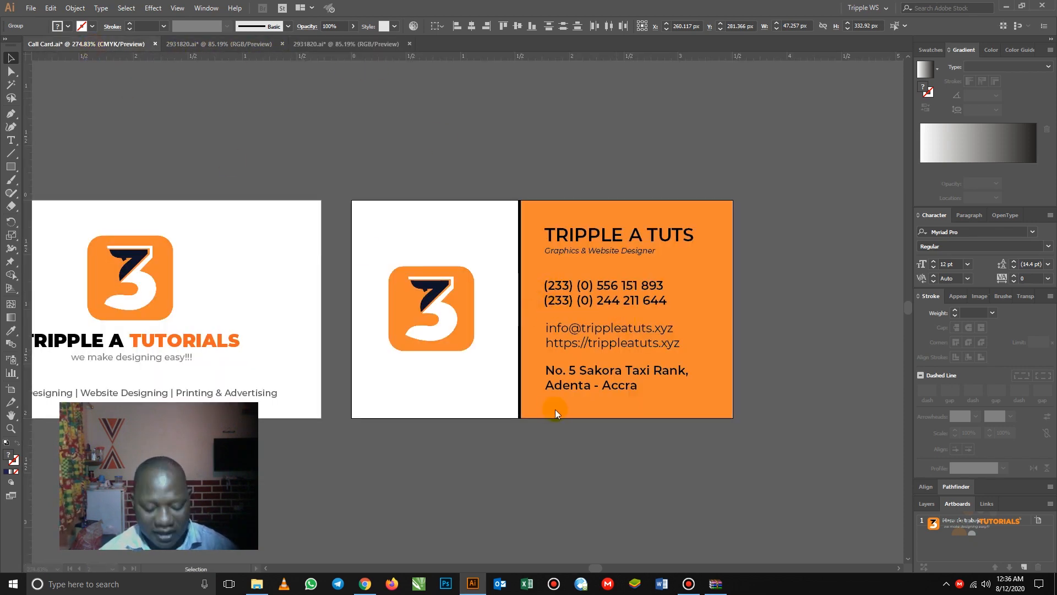
{"action": "key", "text": "a"}
{"action": "key", "text": "ctrl+v"}
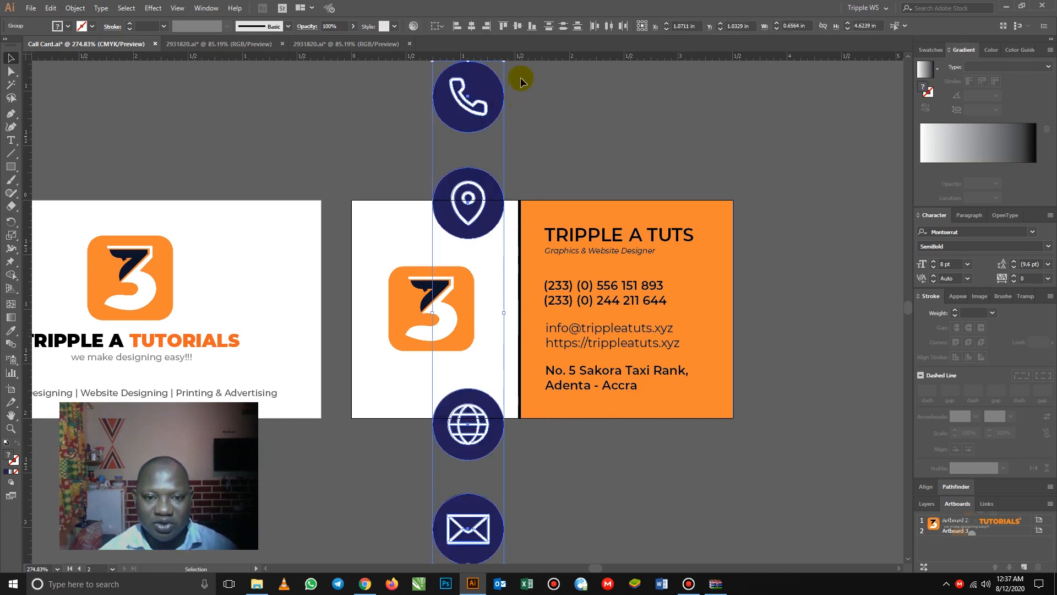
{"action": "scroll", "coordinate": [644, 162], "scroll_direction": "up", "scroll_amount": 1}
{"action": "scroll", "coordinate": [647, 159], "scroll_direction": "up", "scroll_amount": 1}
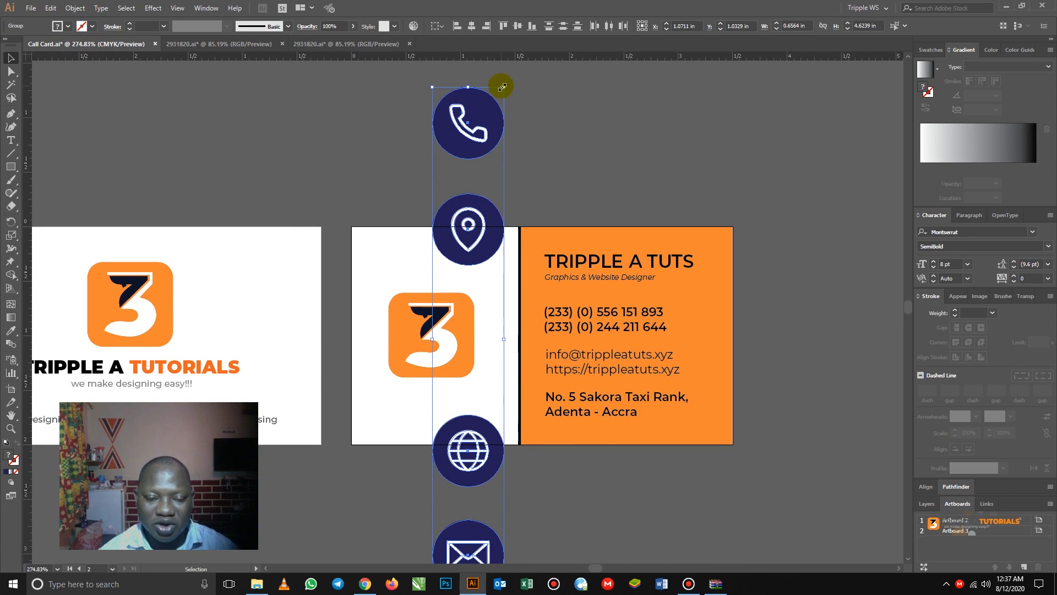
{"action": "left_click_drag", "start_coordinate": [502, 86], "coordinate": [447, 380]}
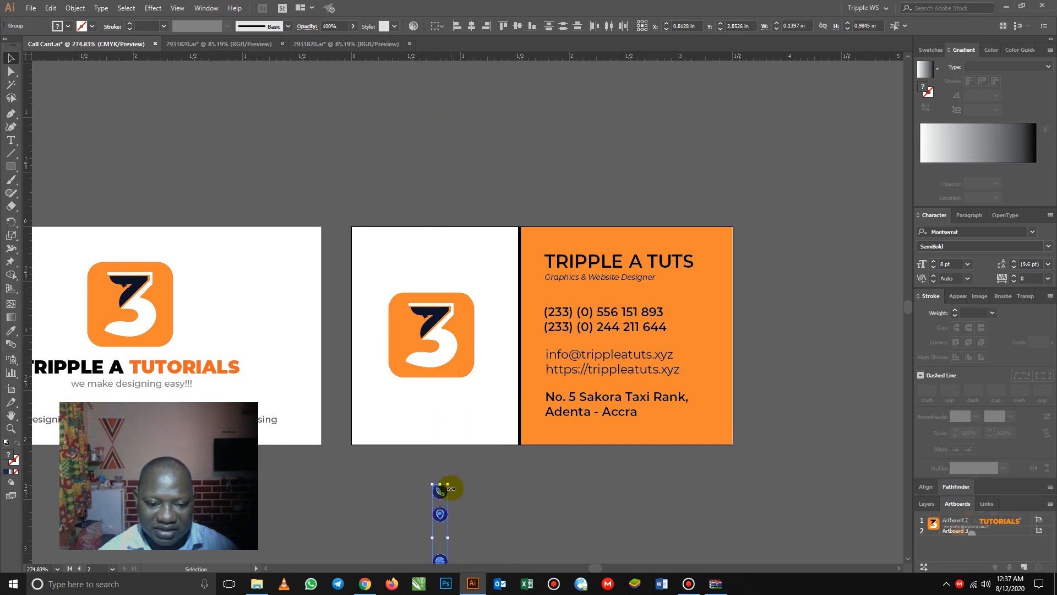
{"action": "left_click_drag", "start_coordinate": [441, 488], "coordinate": [537, 321]}
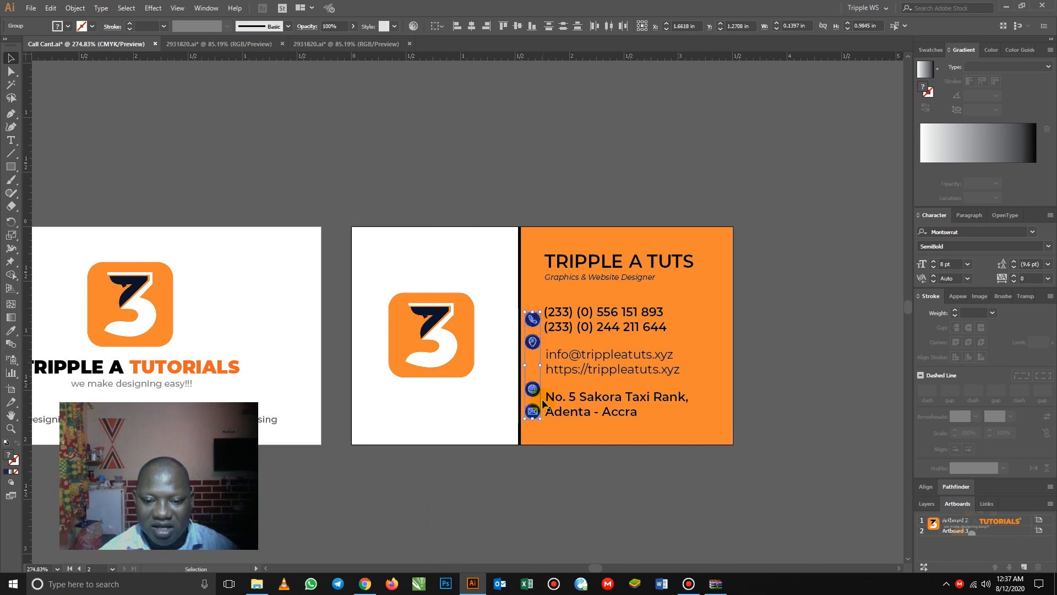
{"action": "left_click", "coordinate": [557, 461]}
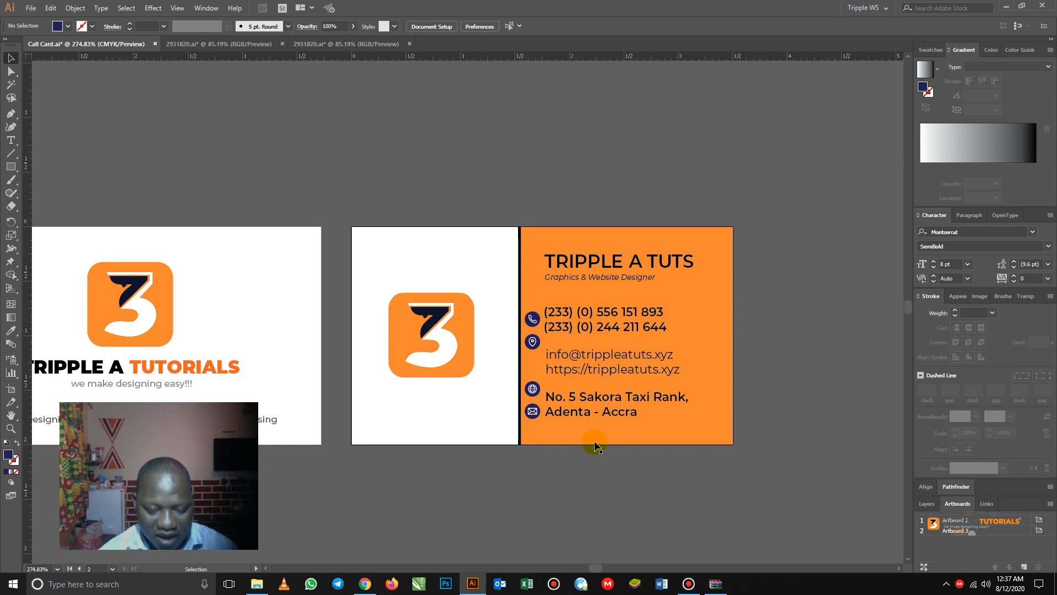
{"action": "key", "text": "z"}
{"action": "left_click_drag", "start_coordinate": [341, 216], "coordinate": [742, 458]}
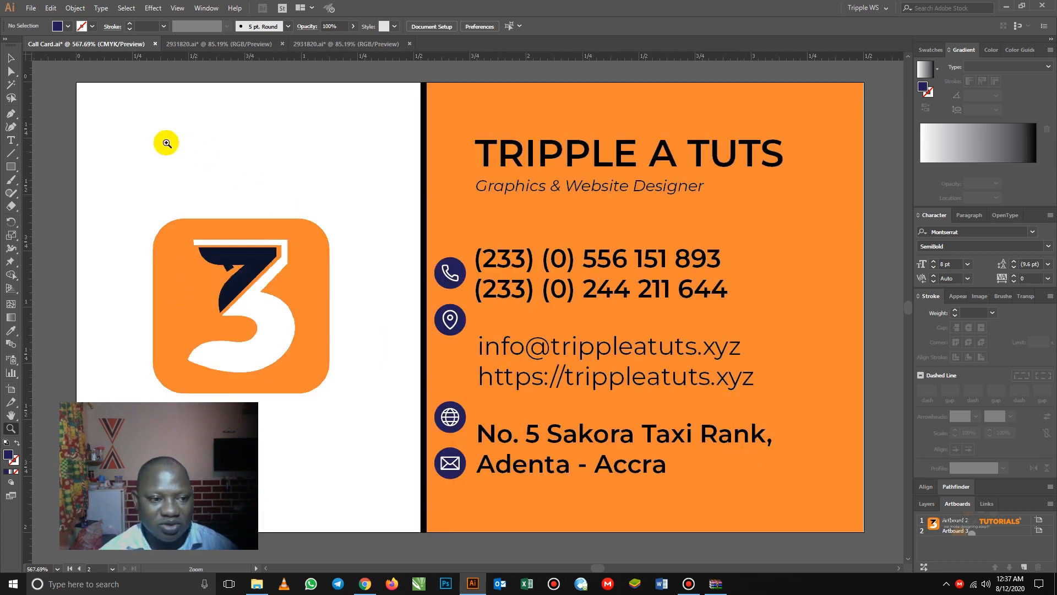
- Left-align the title, subtitle, phone, email/URL and address text, then shift them right and slightly down
{"action": "left_click", "coordinate": [10, 59]}
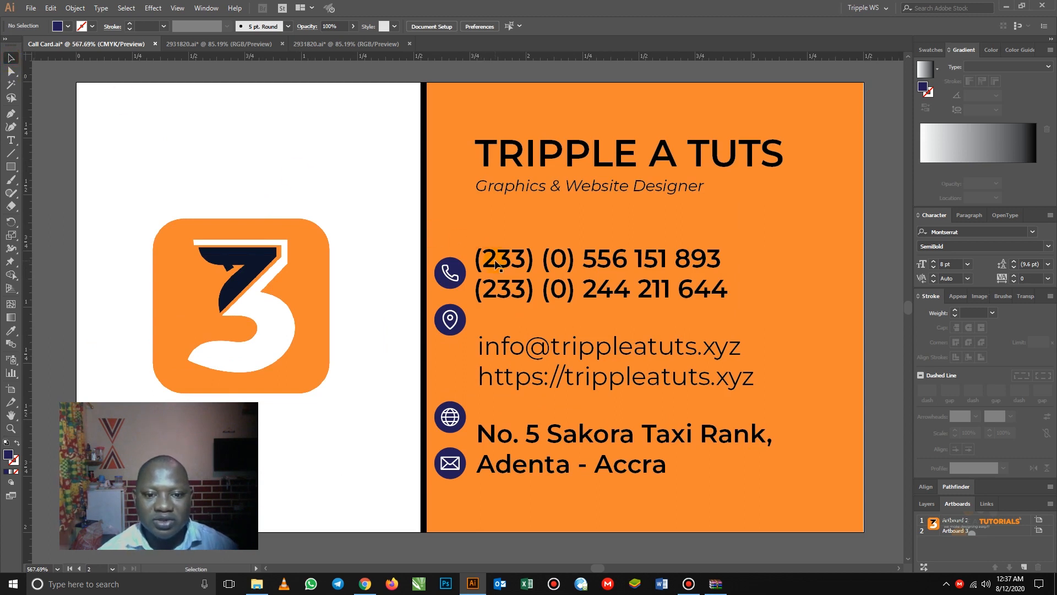
{"action": "left_click", "coordinate": [497, 166]}
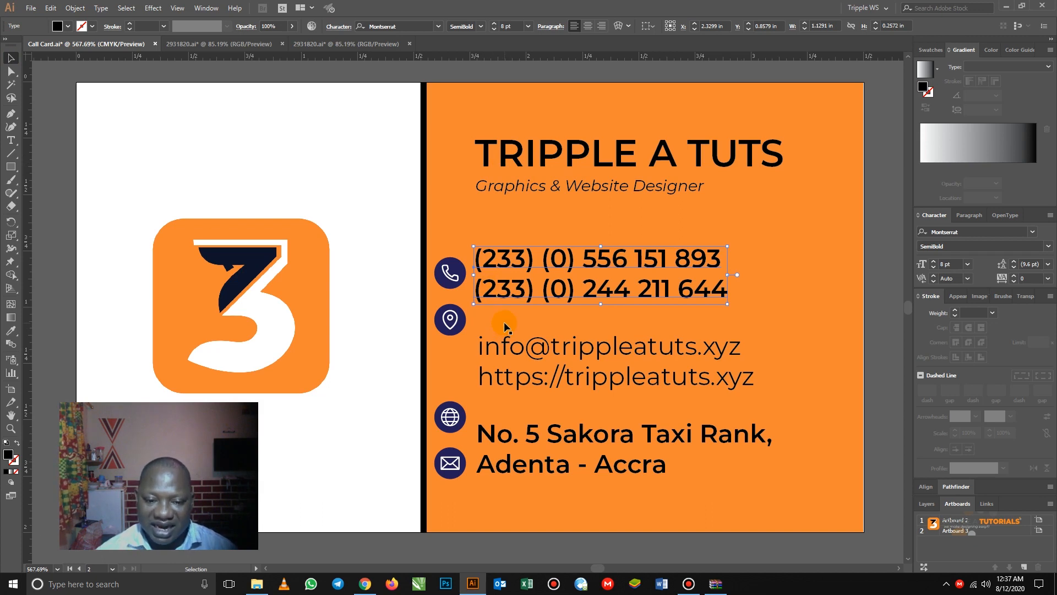
{"action": "left_click", "coordinate": [517, 165]}
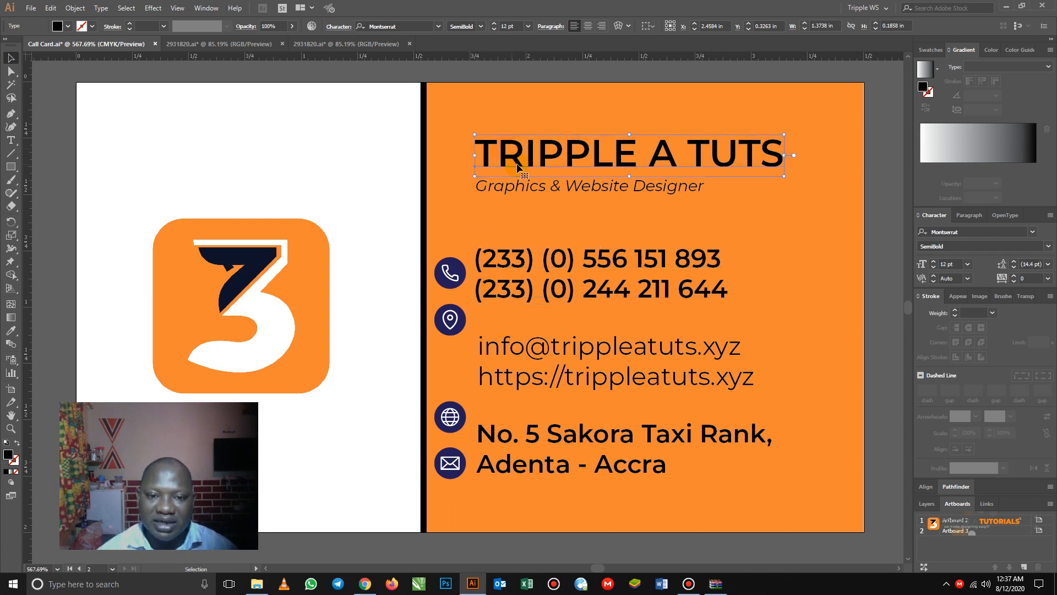
{"action": "left_click", "coordinate": [507, 191], "text": "shift"}
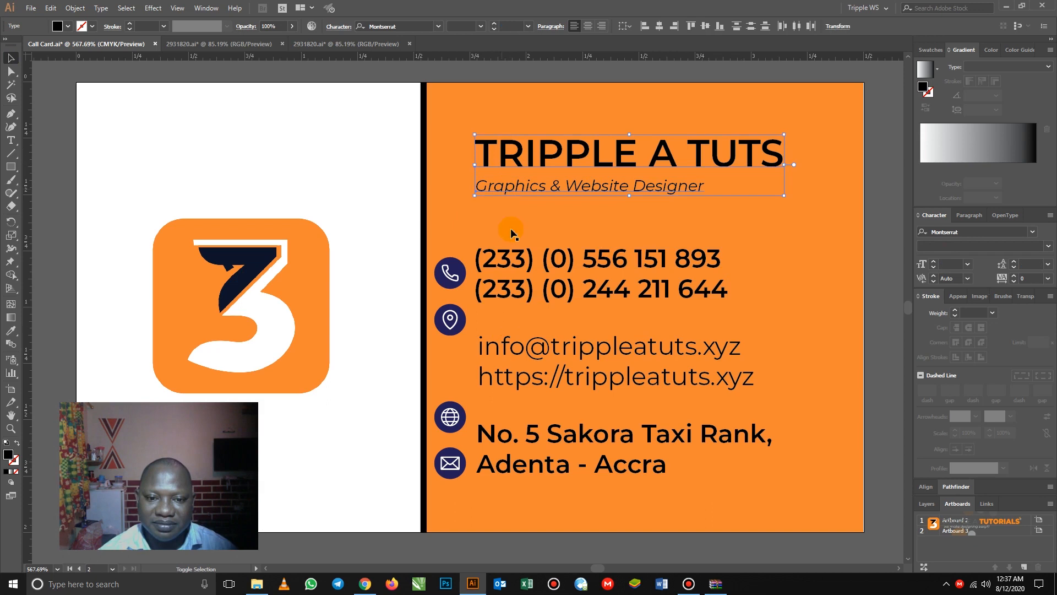
{"action": "left_click", "coordinate": [507, 264], "text": "shift"}
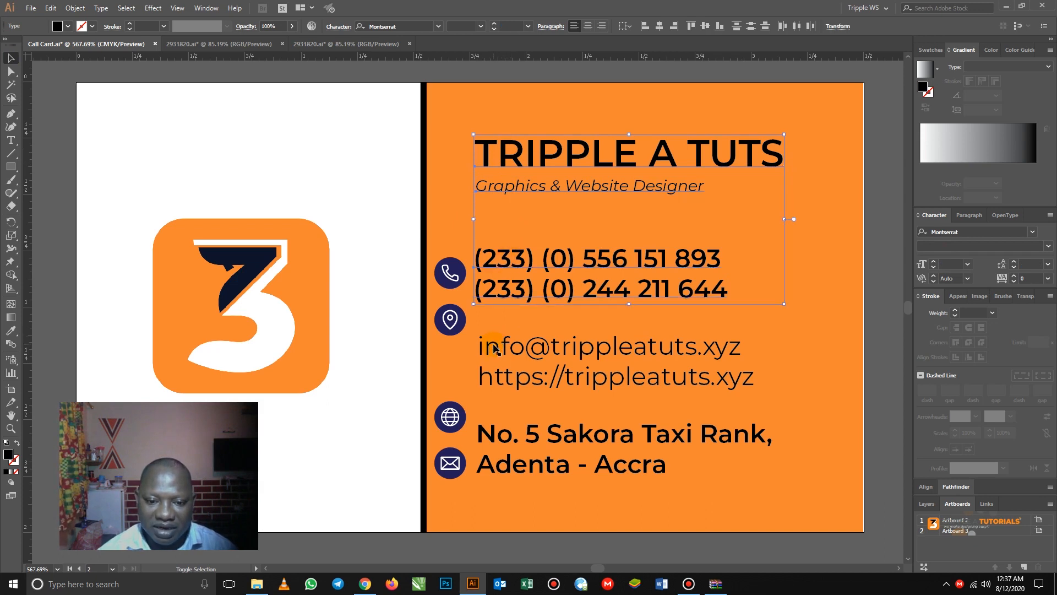
{"action": "left_click", "coordinate": [494, 347], "text": "shift"}
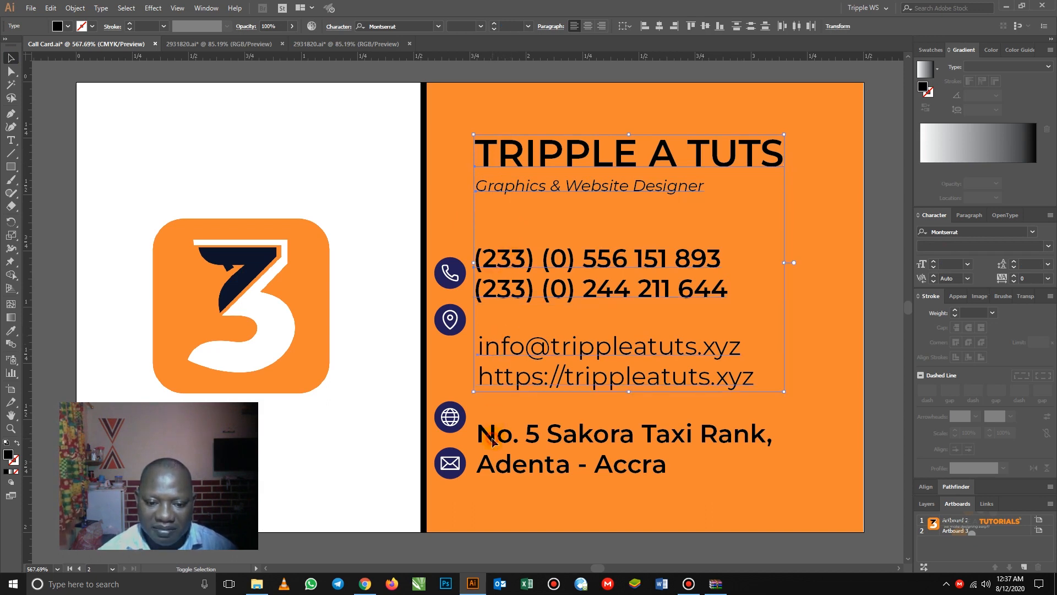
{"action": "left_click", "coordinate": [492, 440], "text": "shift"}
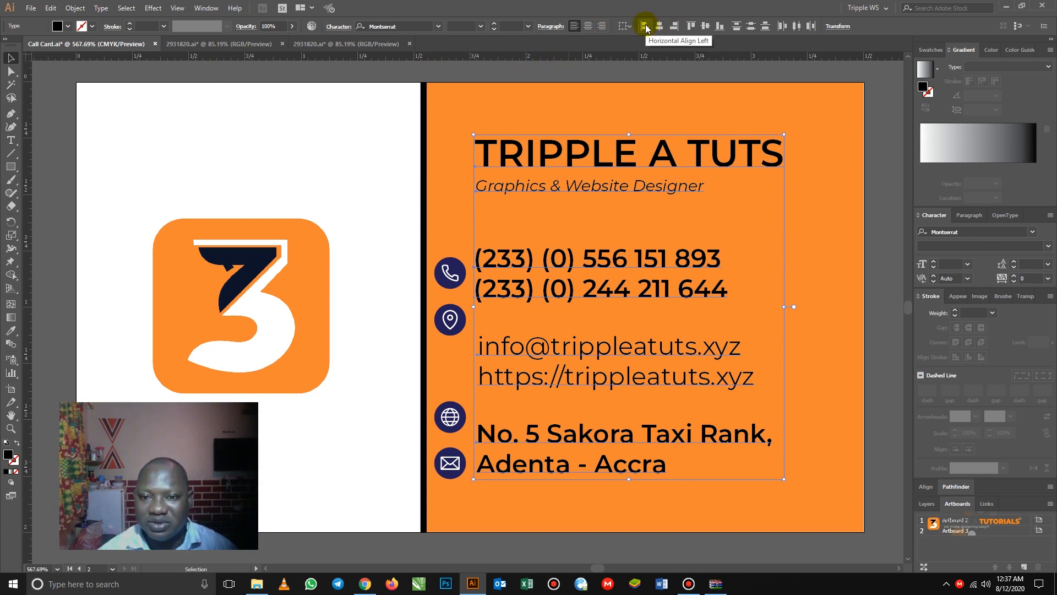
{"action": "left_click", "coordinate": [645, 27]}
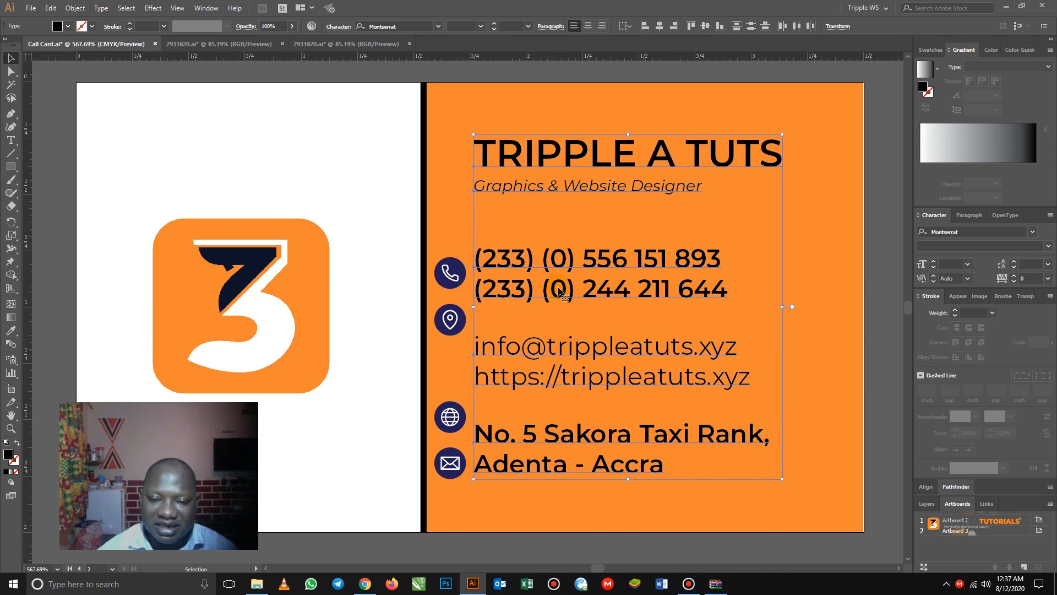
{"action": "left_click_drag", "start_coordinate": [572, 264], "coordinate": [585, 265]}
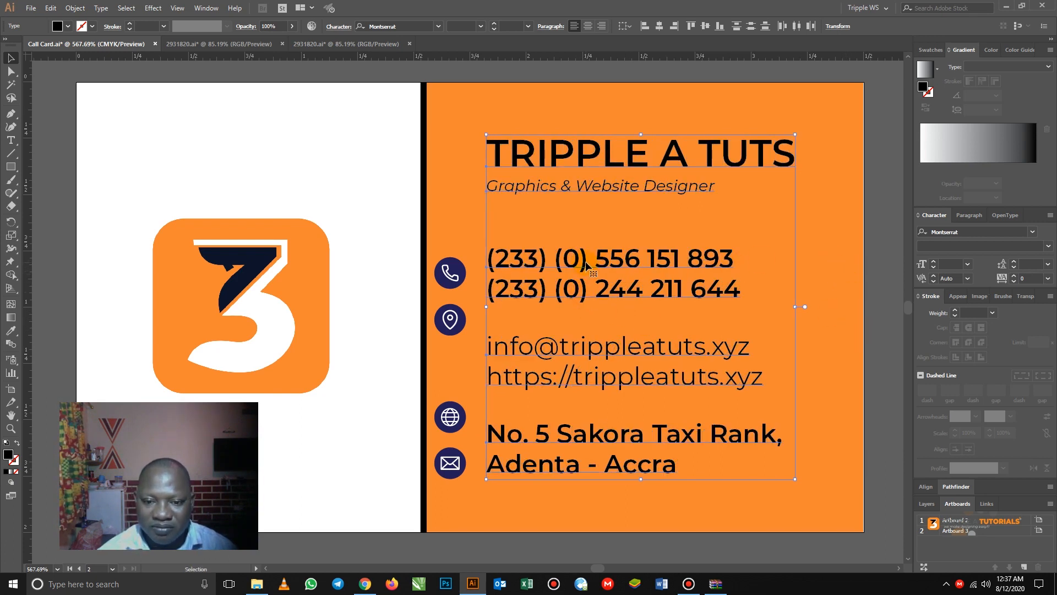
{"action": "left_click_drag", "start_coordinate": [586, 265], "coordinate": [591, 266]}
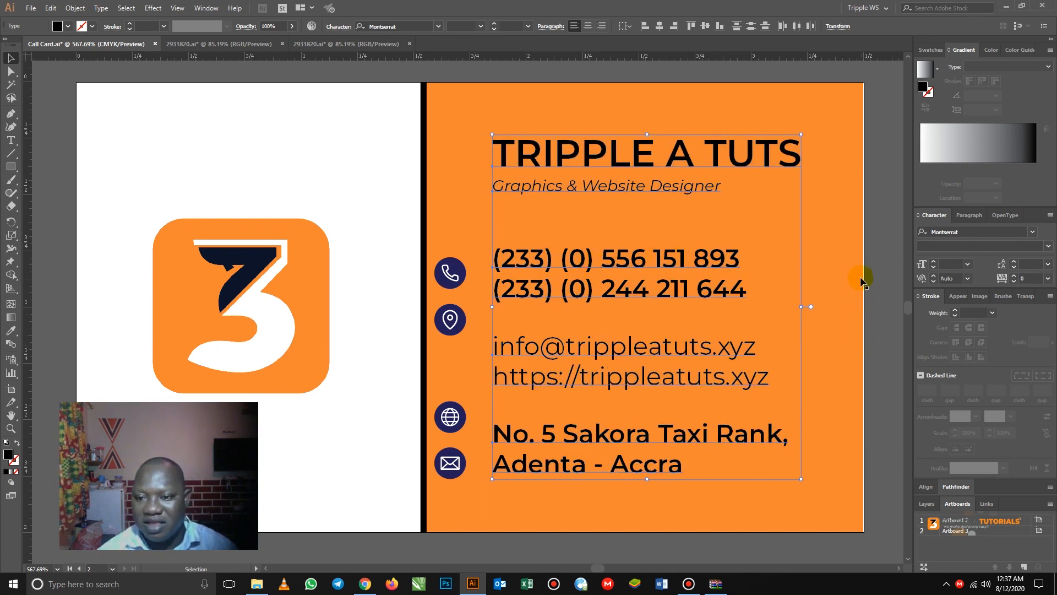
{"action": "key", "text": "Down"}
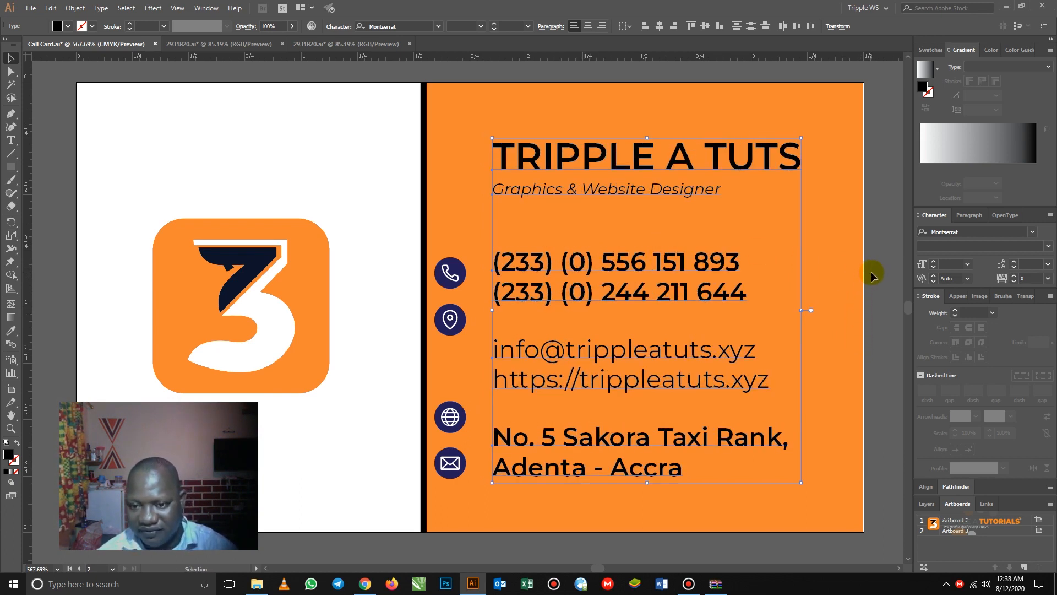
- Nudge the phone icon beside the numbers and raise the globe icon beside the URL line
{"action": "left_click", "coordinate": [873, 271]}
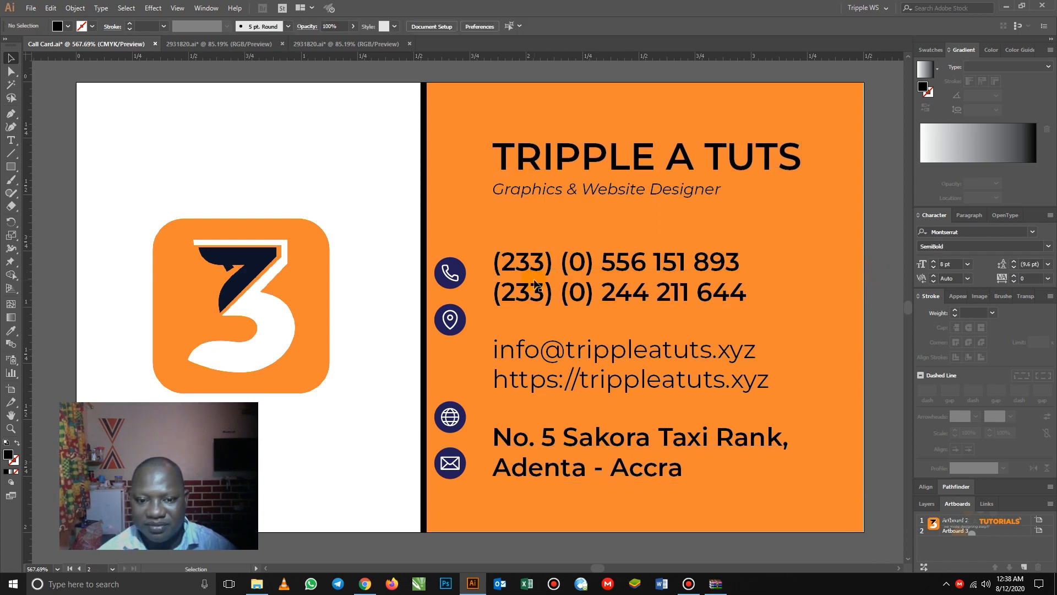
{"action": "left_click", "coordinate": [455, 279]}
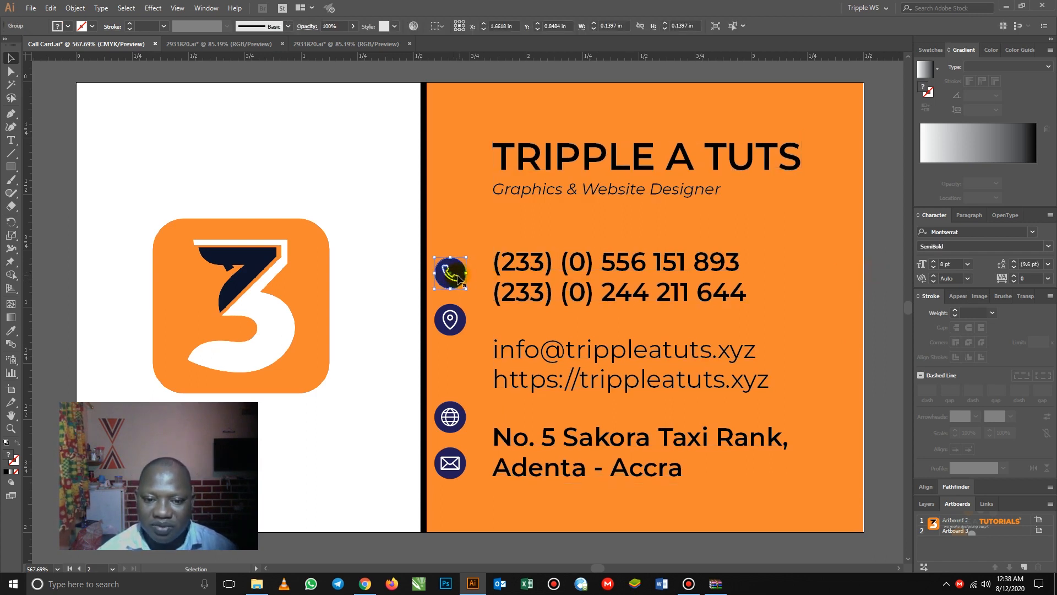
{"action": "left_click_drag", "start_coordinate": [450, 275], "coordinate": [457, 278]}
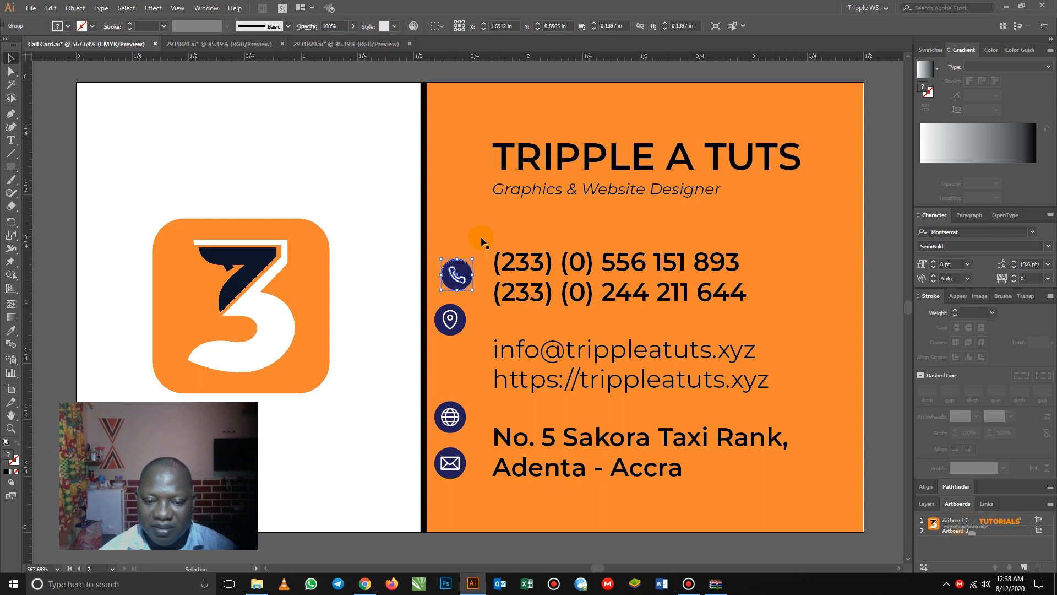
{"action": "left_click", "coordinate": [463, 296]}
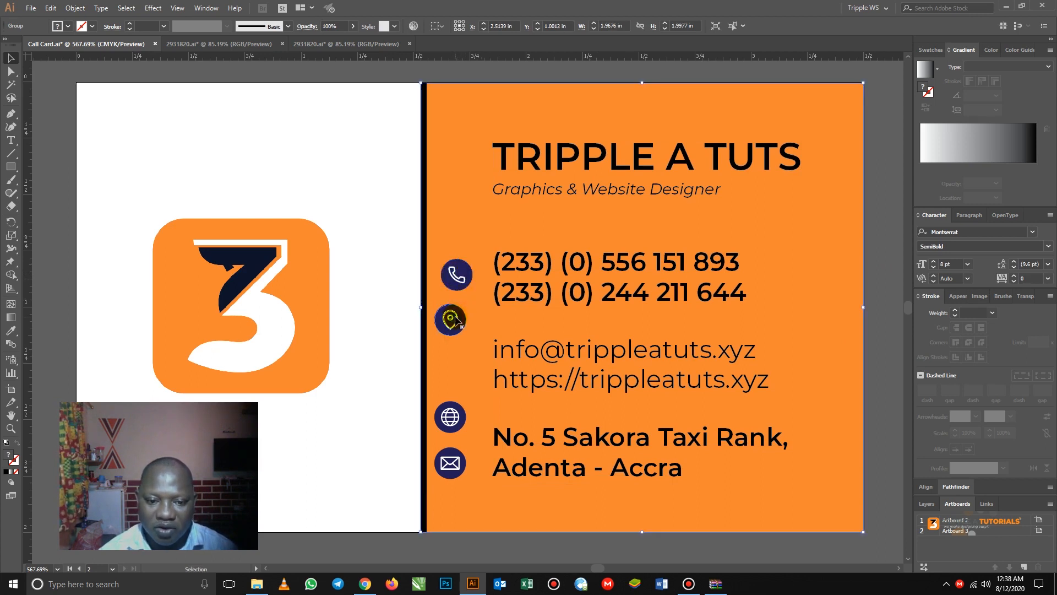
{"action": "left_click", "coordinate": [452, 320]}
{"action": "left_click_drag", "start_coordinate": [451, 425], "coordinate": [460, 386]}
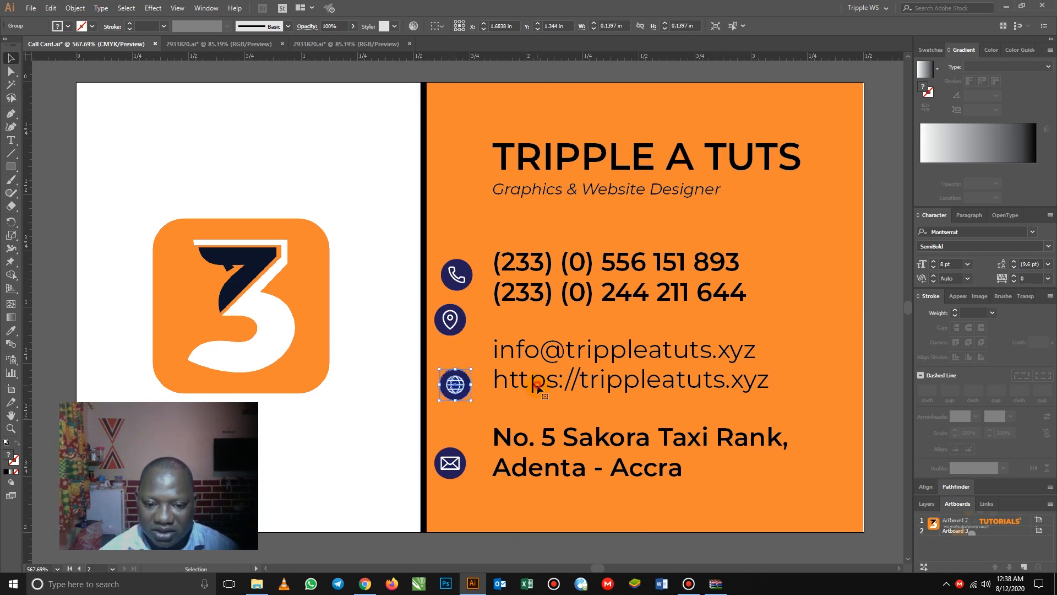
- Delete the URL line from the email and URL text block
{"action": "left_click", "coordinate": [539, 391]}
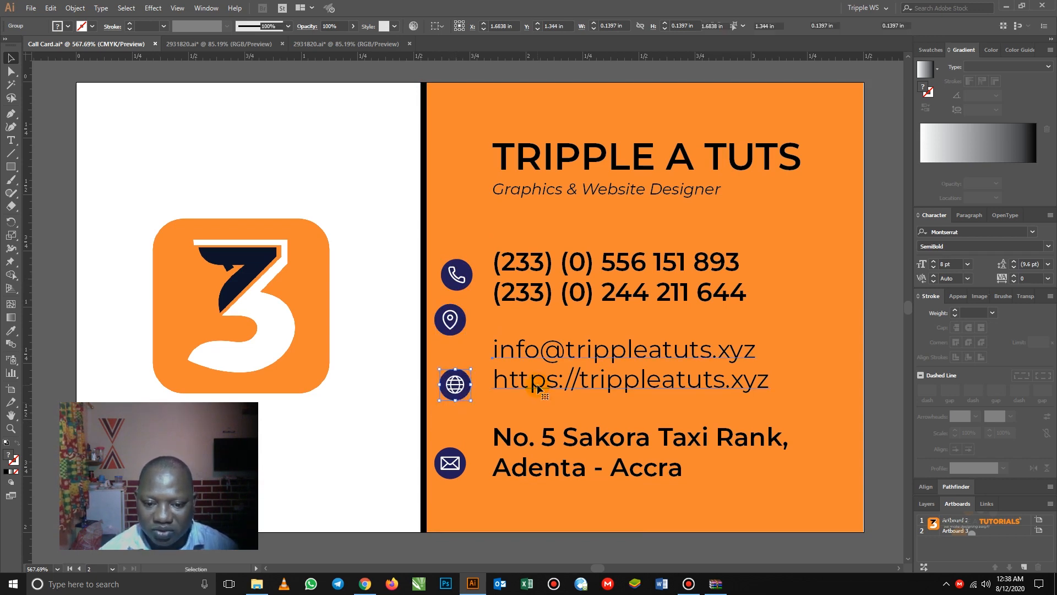
{"action": "double_click", "coordinate": [501, 385]}
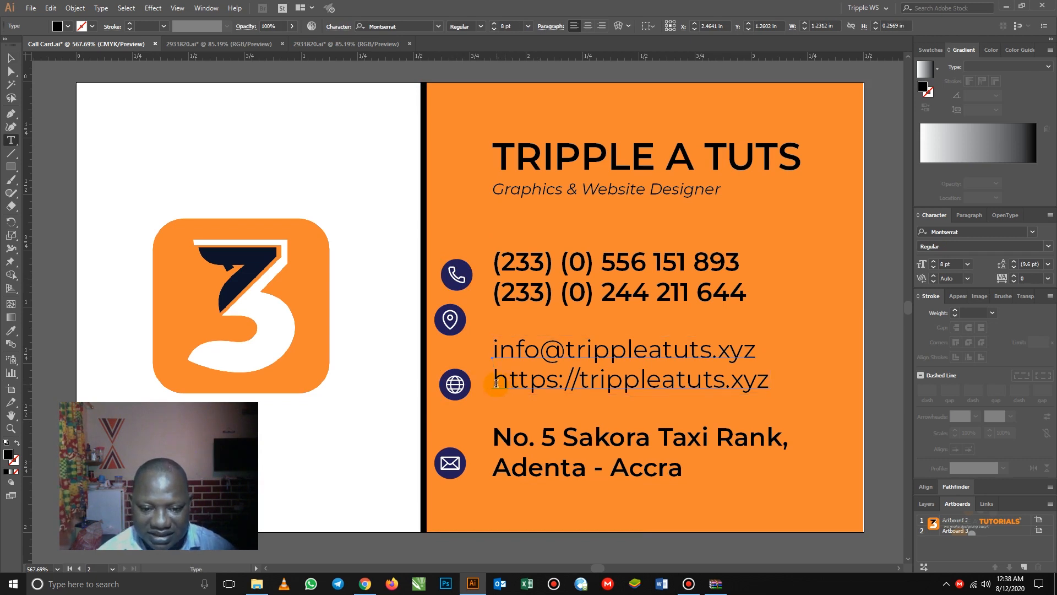
{"action": "left_click_drag", "start_coordinate": [496, 382], "coordinate": [773, 387]}
{"action": "key", "text": "ctrl+c"}
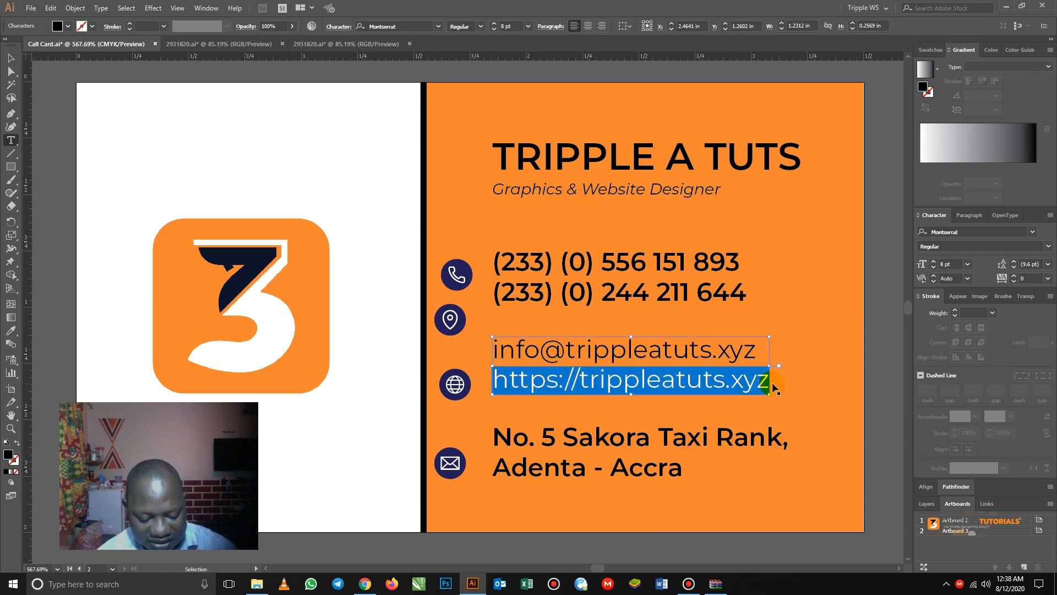
{"action": "key", "text": "BackSpace"}
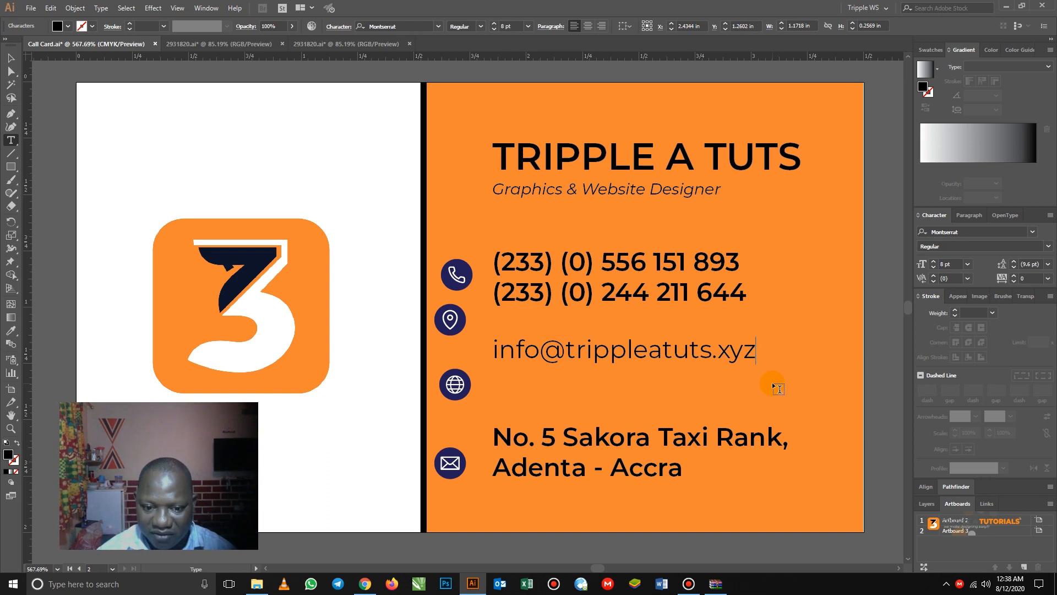
- Move the envelope icon beside the email, the globe below it, and the pin beside the address
{"action": "left_click", "coordinate": [11, 57]}
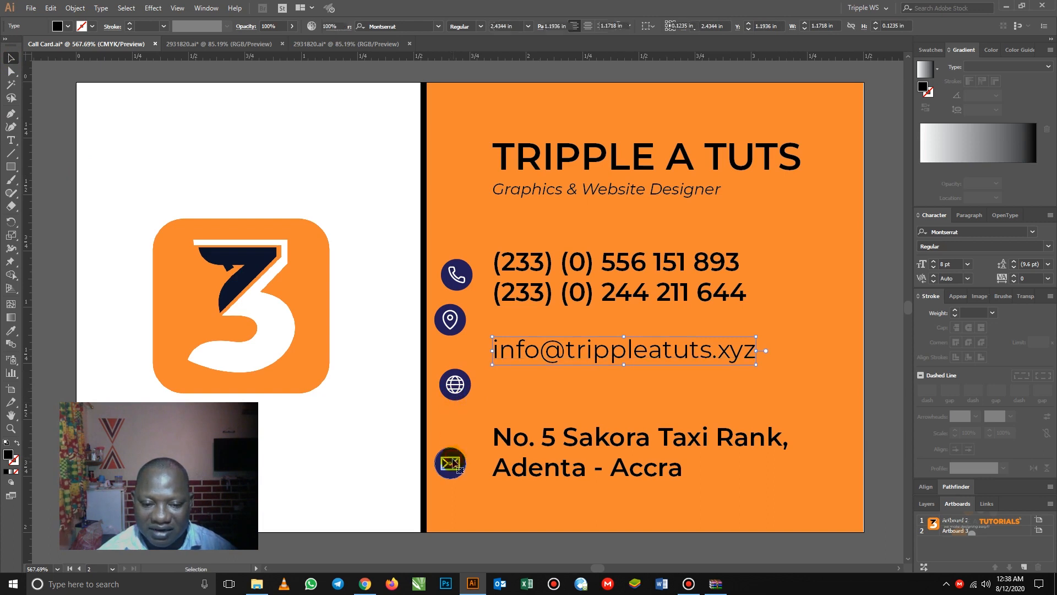
{"action": "left_click_drag", "start_coordinate": [450, 449], "coordinate": [466, 337]}
{"action": "left_click", "coordinate": [457, 392]}
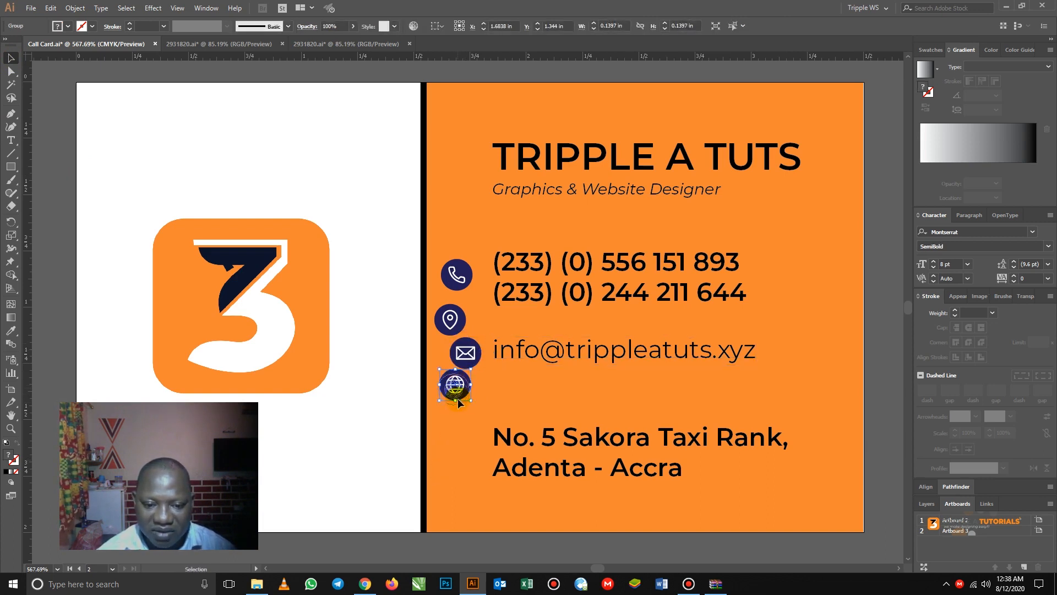
{"action": "left_click_drag", "start_coordinate": [457, 403], "coordinate": [457, 403]}
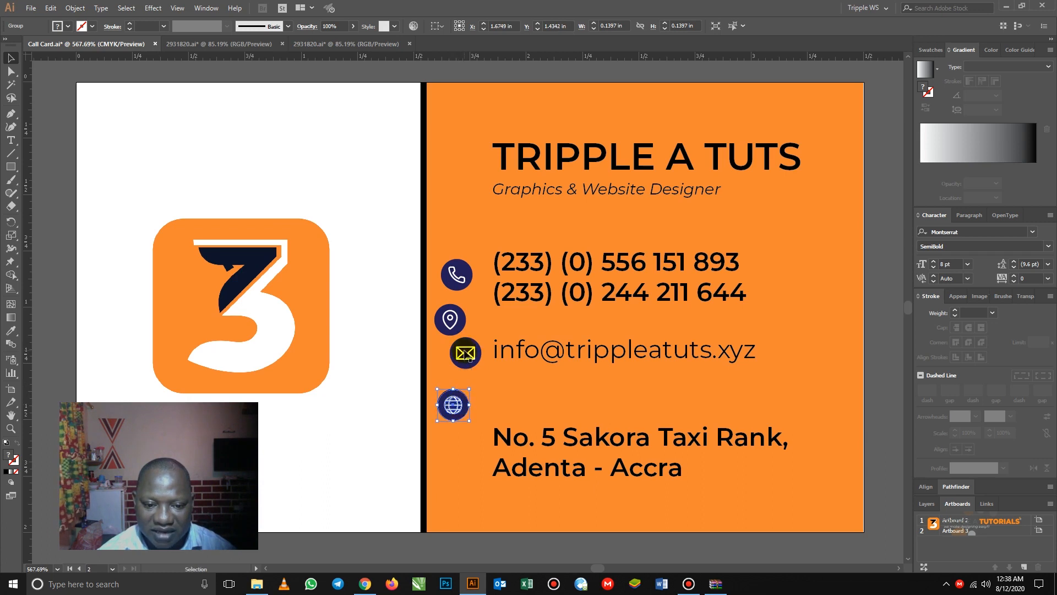
{"action": "left_click", "coordinate": [467, 355]}
{"action": "left_click", "coordinate": [448, 315]}
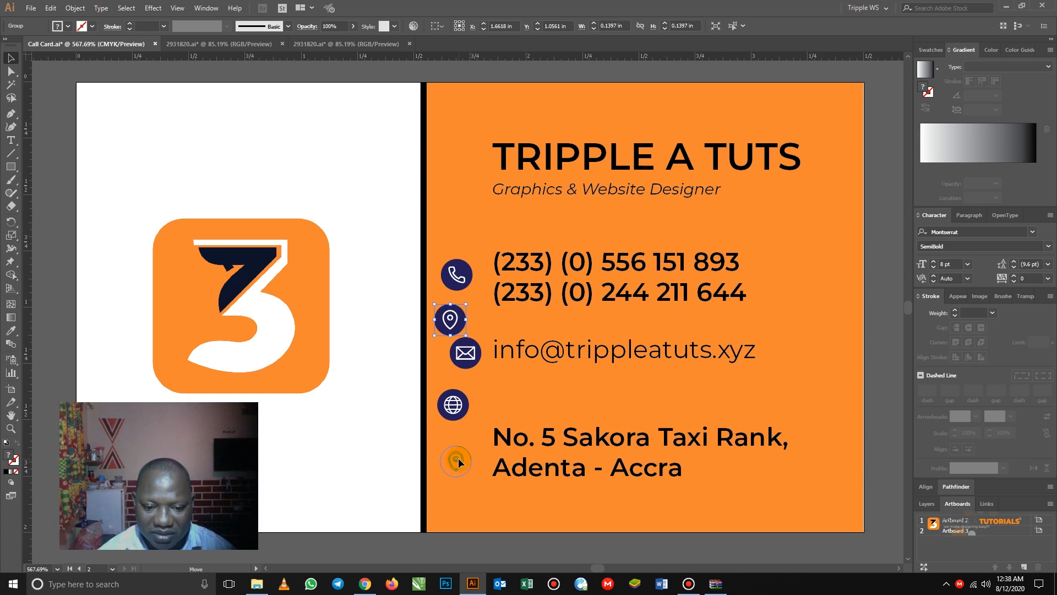
{"action": "left_click_drag", "start_coordinate": [458, 454], "coordinate": [458, 454]}
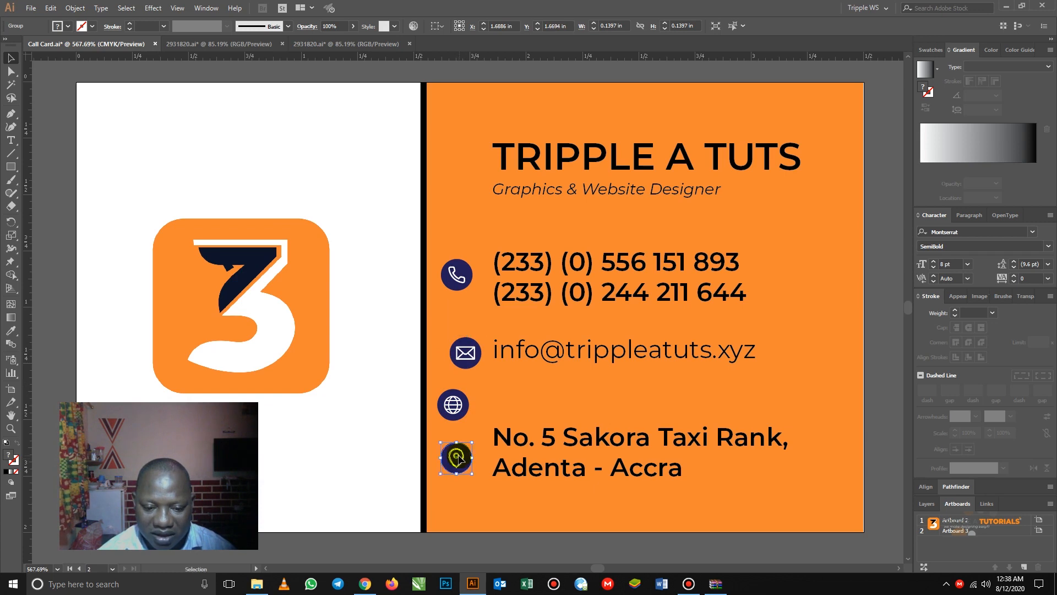
- Horizontally center the globe, envelope, phone and pin icons into one column
{"action": "left_click", "coordinate": [453, 404], "text": "shift"}
{"action": "left_click", "coordinate": [465, 352], "text": "shift"}
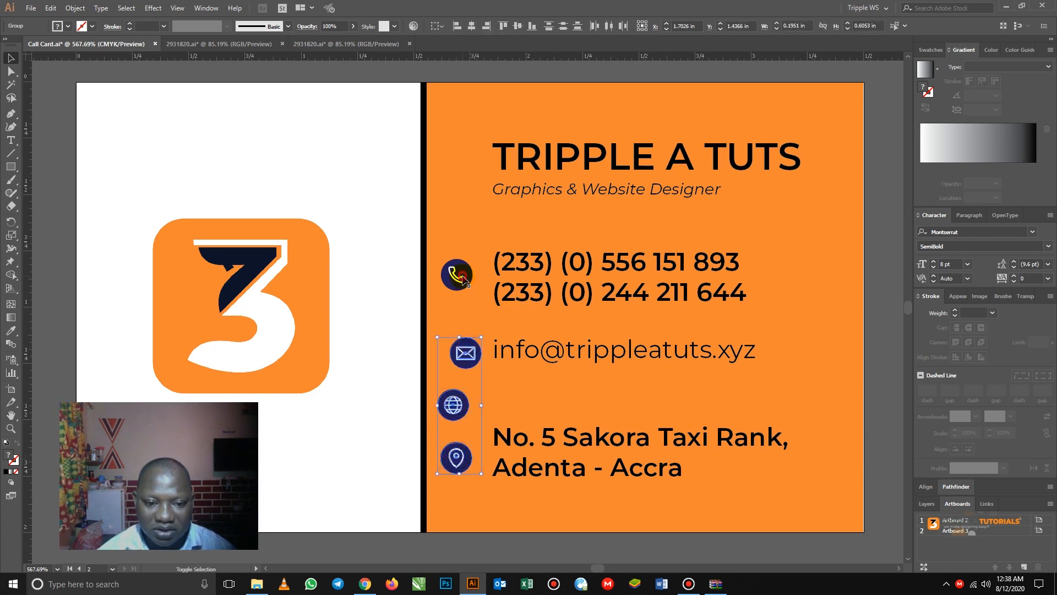
{"action": "left_click", "coordinate": [460, 277], "text": "shift"}
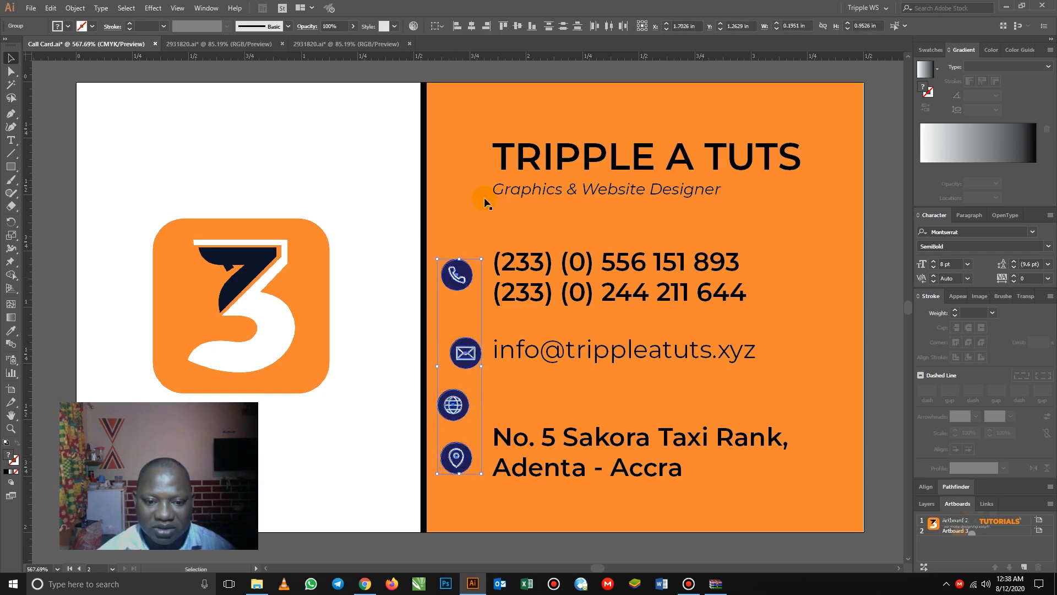
{"action": "left_click", "coordinate": [471, 26]}
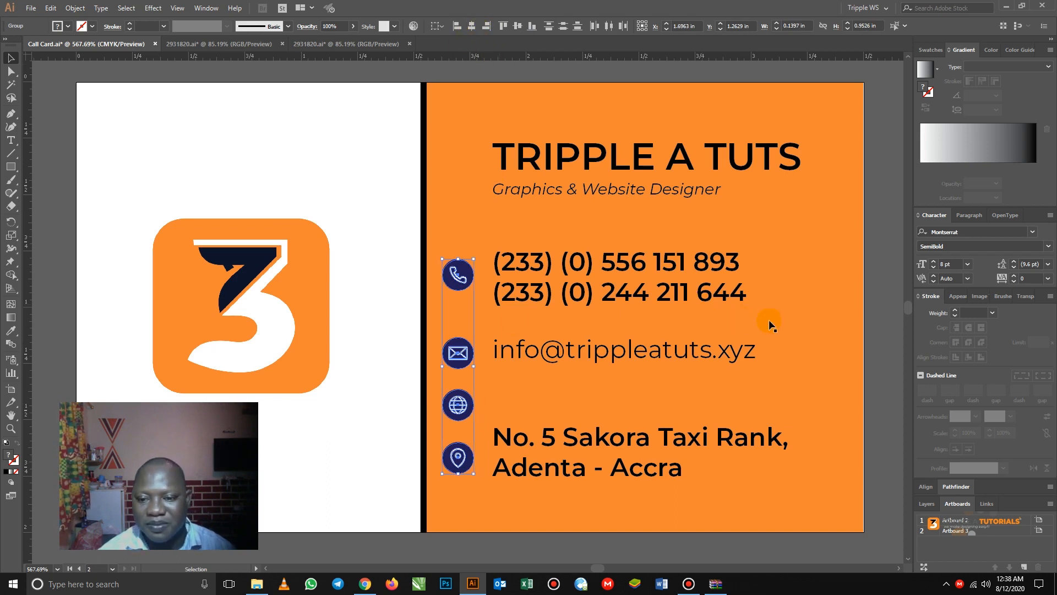
{"action": "left_click", "coordinate": [878, 302]}
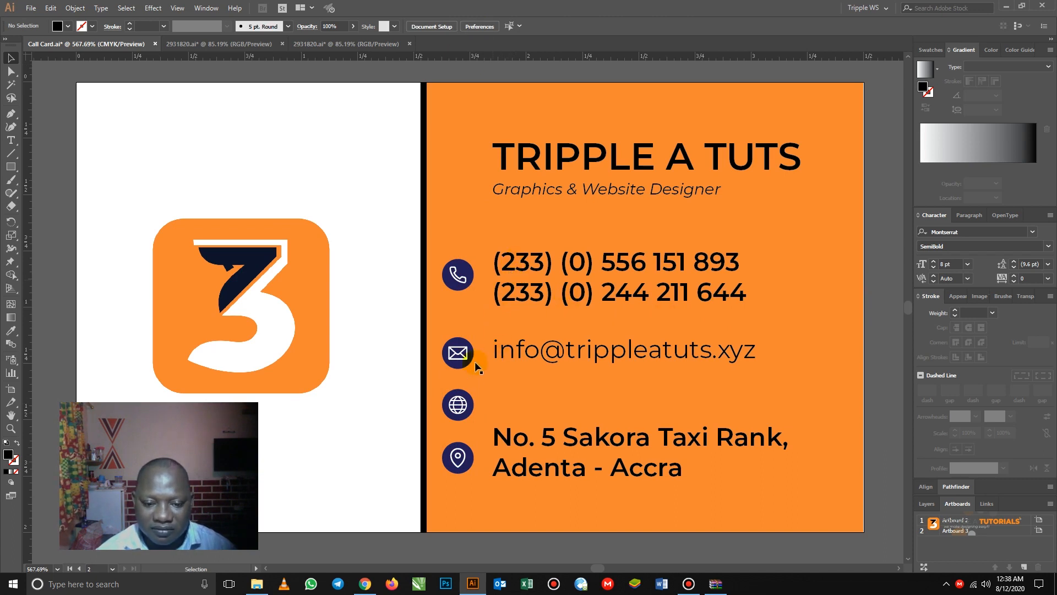
- Paste the website address as a new text line and place it beside the globe icon
{"action": "left_click", "coordinate": [551, 400]}
{"action": "key", "text": "ctrl+v"}
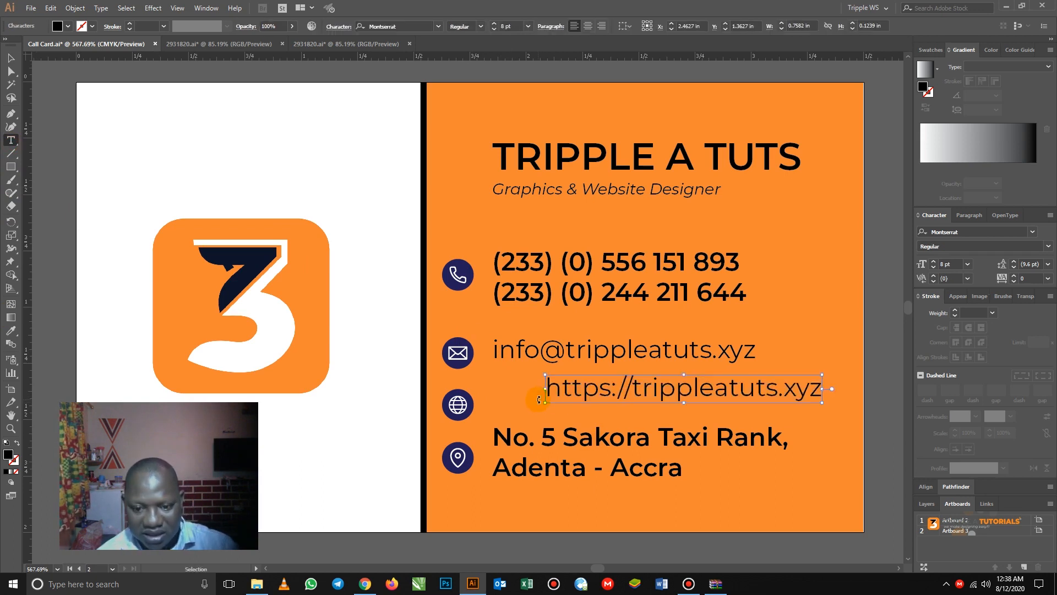
{"action": "left_click", "coordinate": [11, 58]}
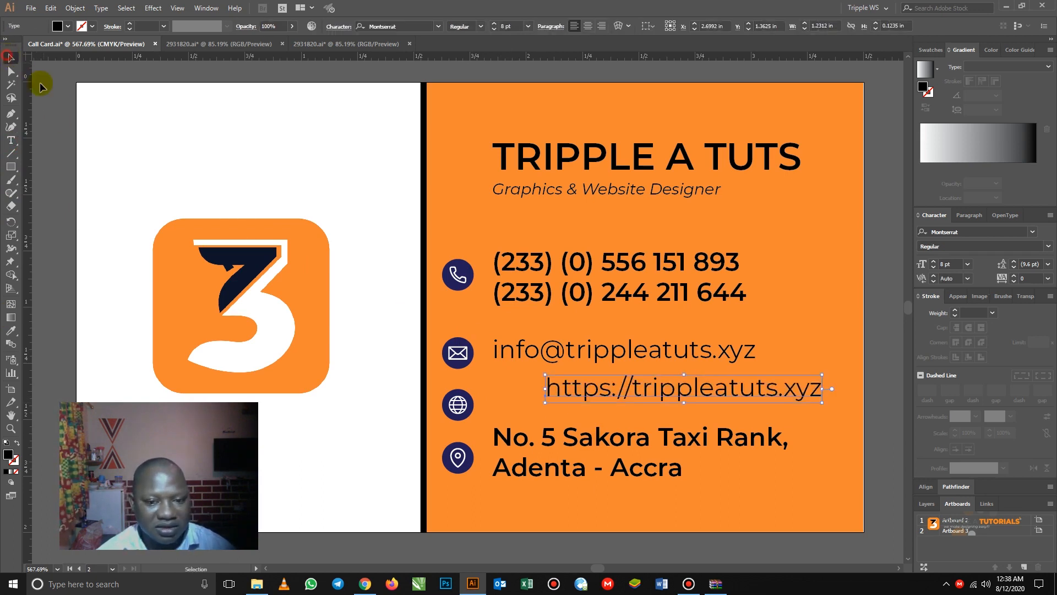
{"action": "left_click_drag", "start_coordinate": [576, 389], "coordinate": [524, 398]}
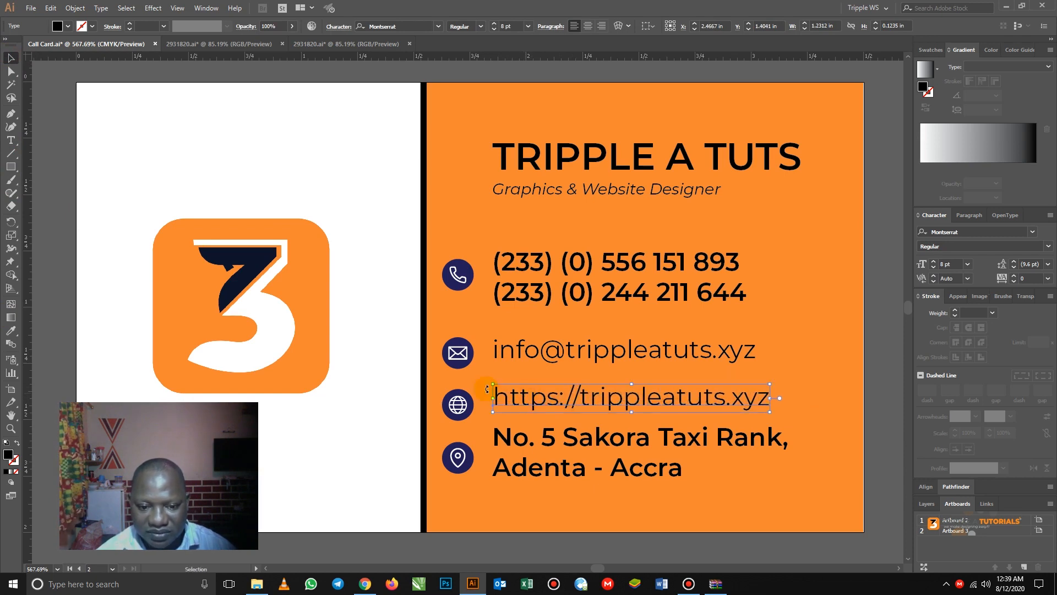
- Scale the pin, globe, envelope and phone icons down together in two steps
{"action": "left_click", "coordinate": [459, 406]}
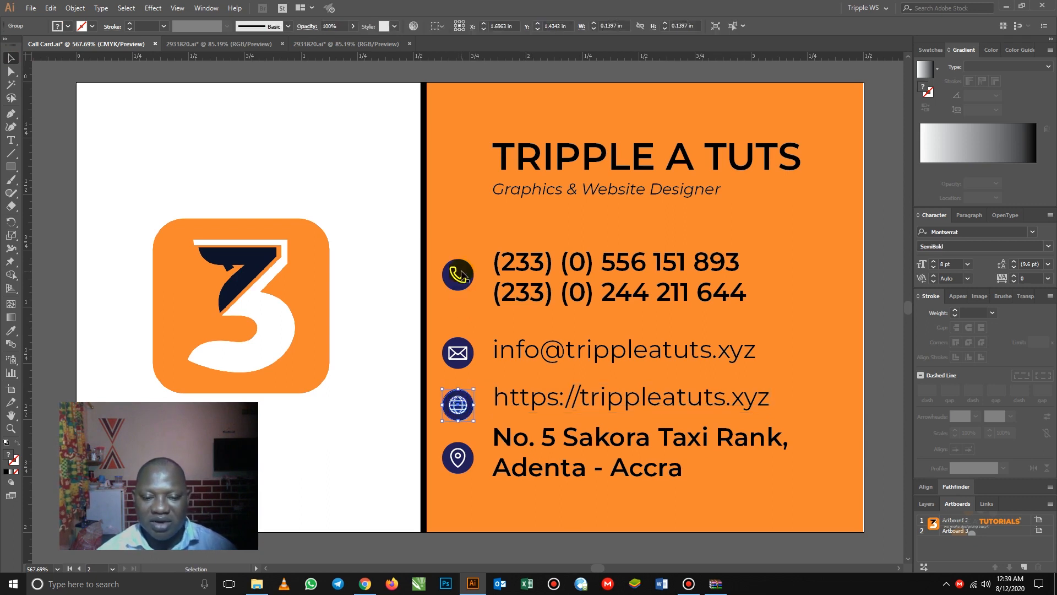
{"action": "left_click", "coordinate": [458, 457]}
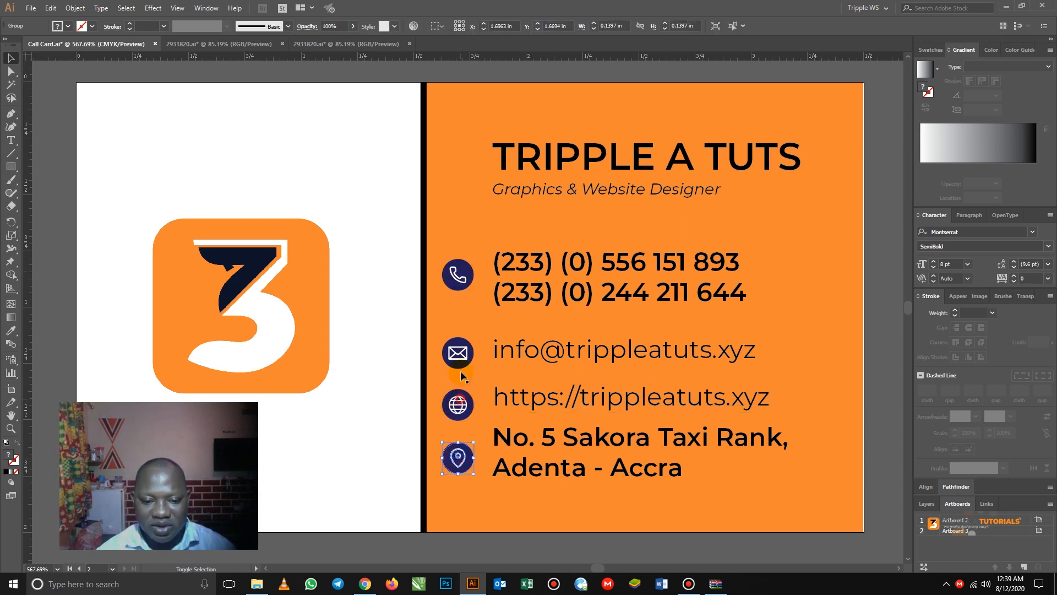
{"action": "left_click", "coordinate": [458, 404], "text": "shift"}
{"action": "left_click", "coordinate": [458, 352], "text": "shift"}
{"action": "left_click", "coordinate": [458, 274], "text": "shift"}
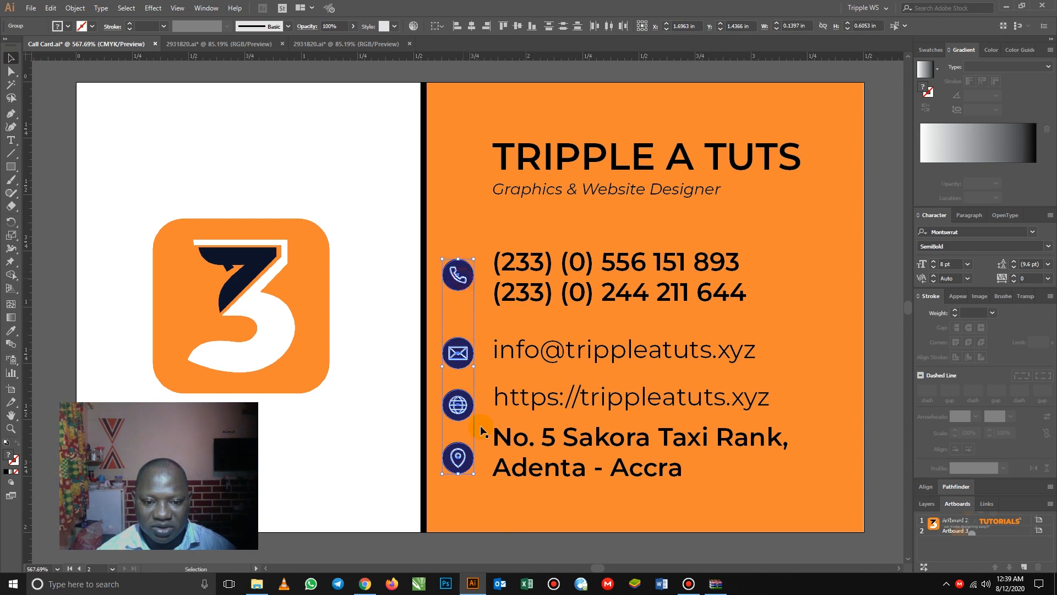
{"action": "left_click_drag", "start_coordinate": [473, 473], "coordinate": [470, 467]}
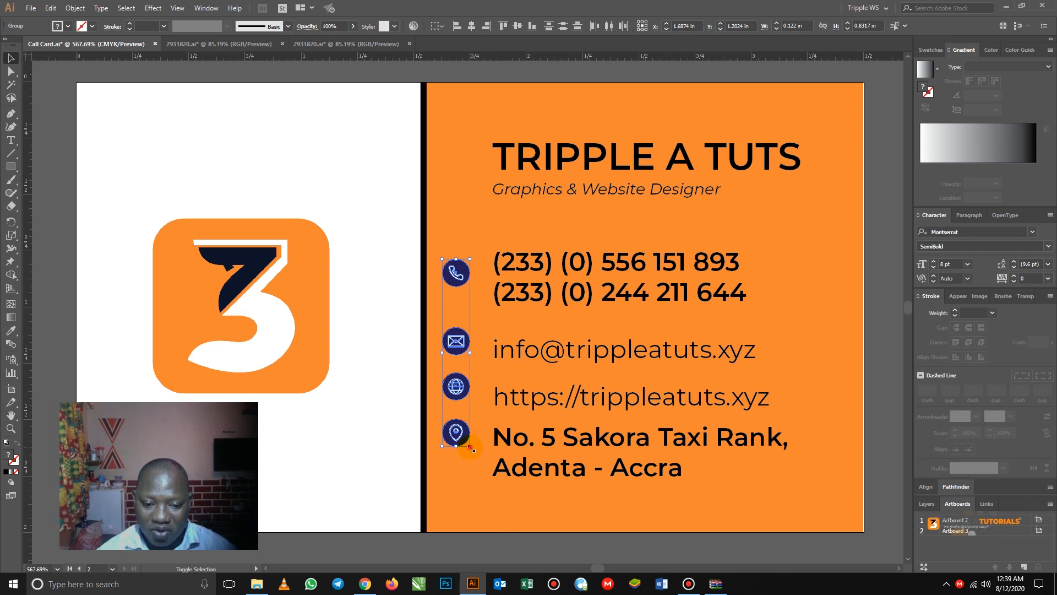
{"action": "left_click_drag", "start_coordinate": [471, 448], "coordinate": [469, 437]}
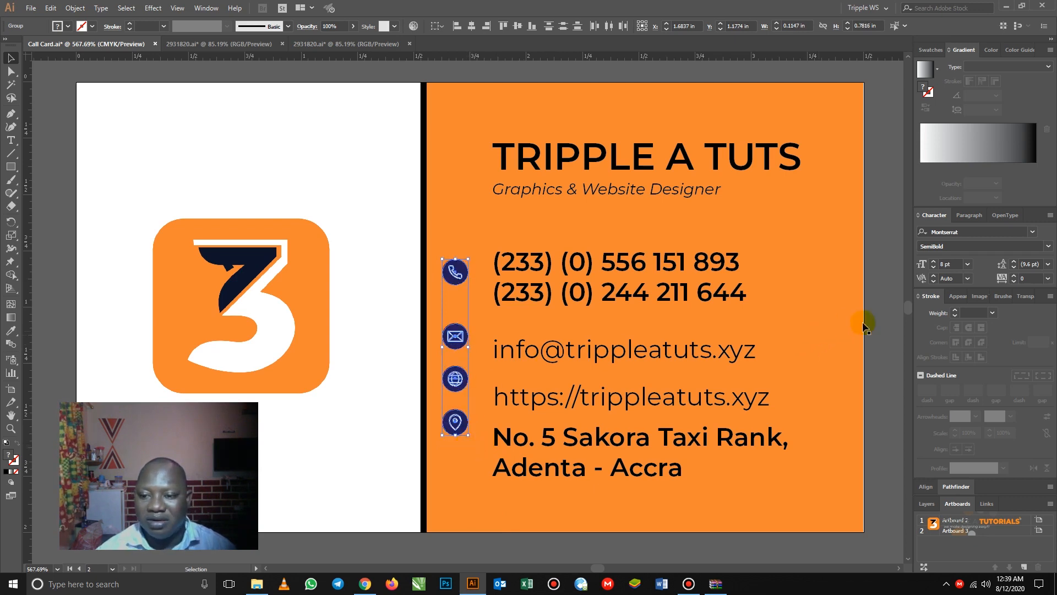
- Vertically center the phone icon with its number and the envelope with the email
{"action": "left_click", "coordinate": [451, 269]}
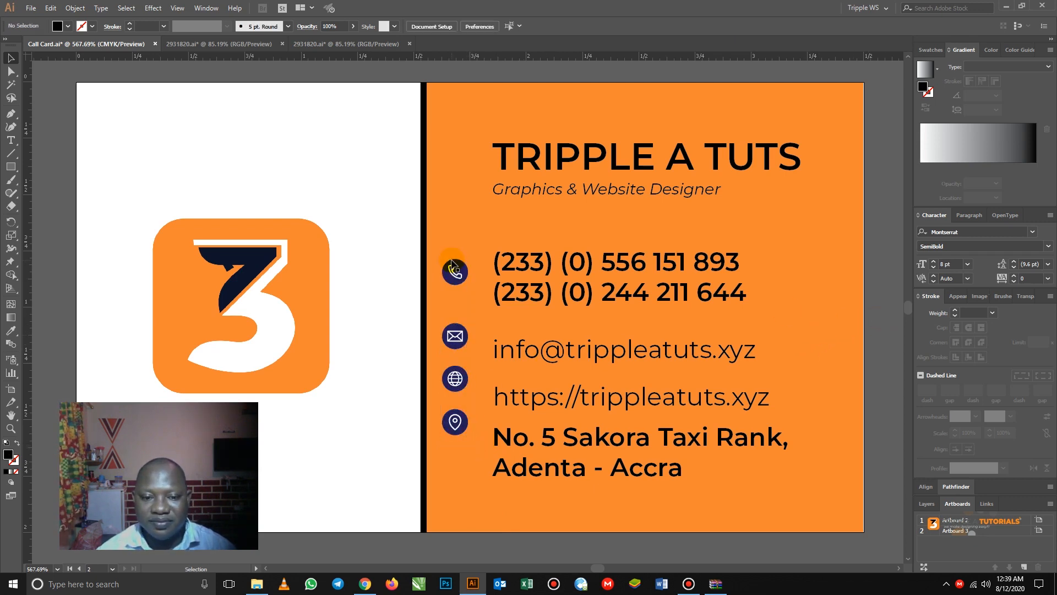
{"action": "left_click", "coordinate": [507, 271], "text": "shift"}
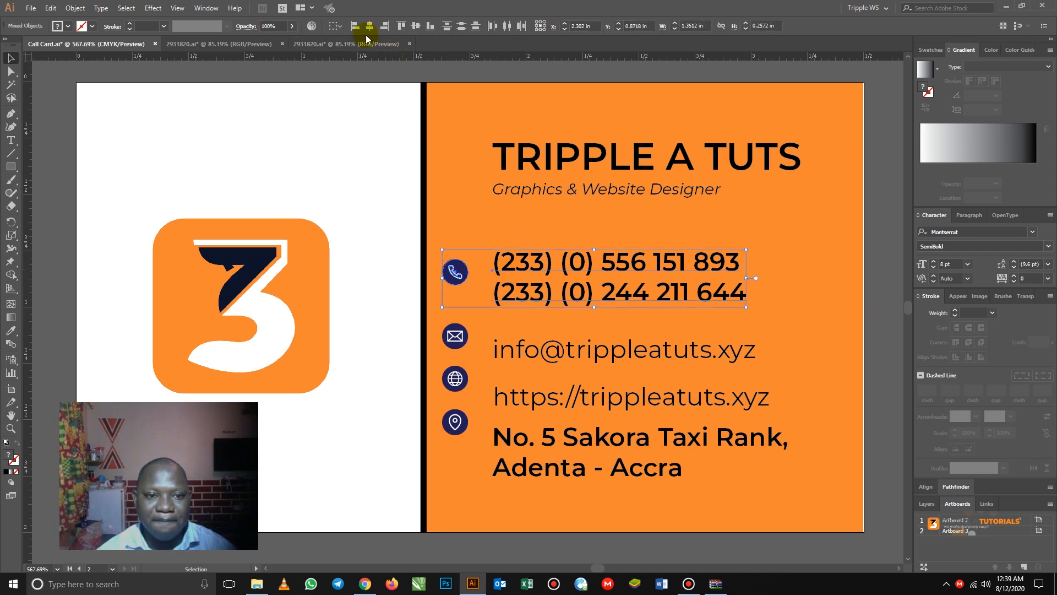
{"action": "left_click", "coordinate": [415, 26]}
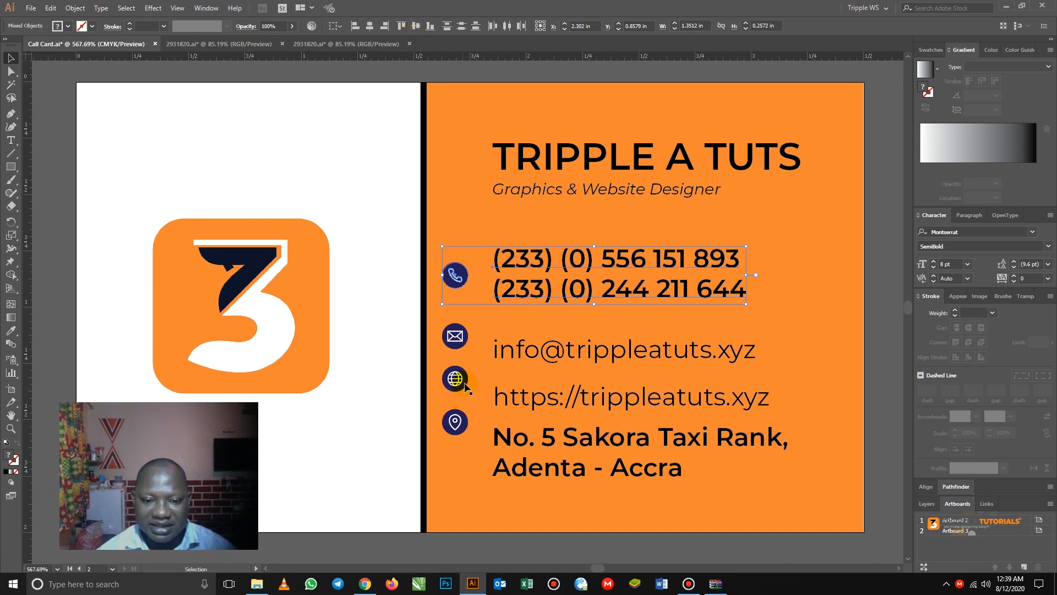
{"action": "left_click", "coordinate": [456, 337]}
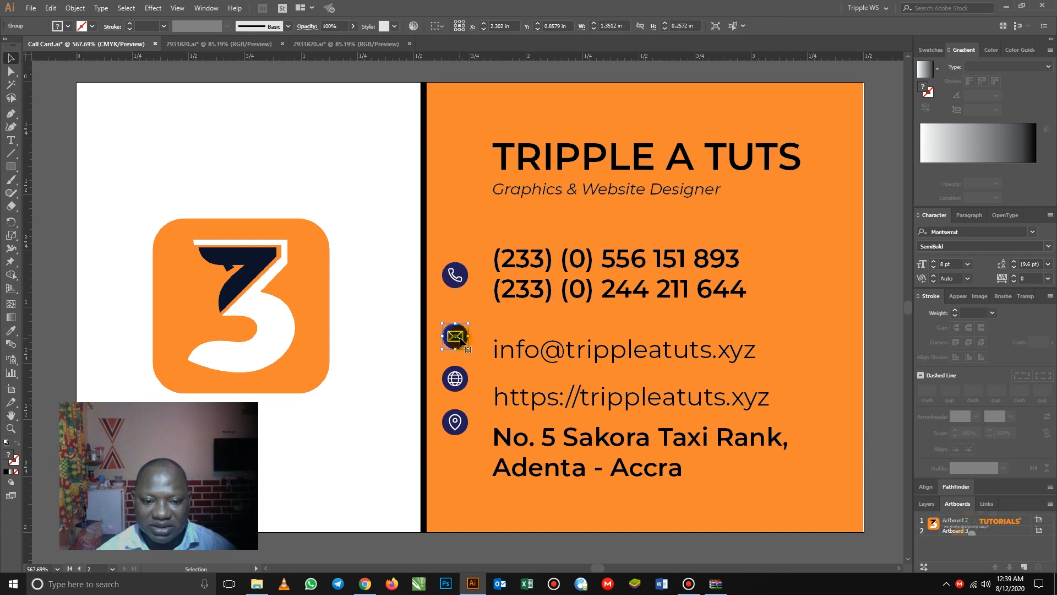
{"action": "left_click", "coordinate": [495, 350], "text": "shift"}
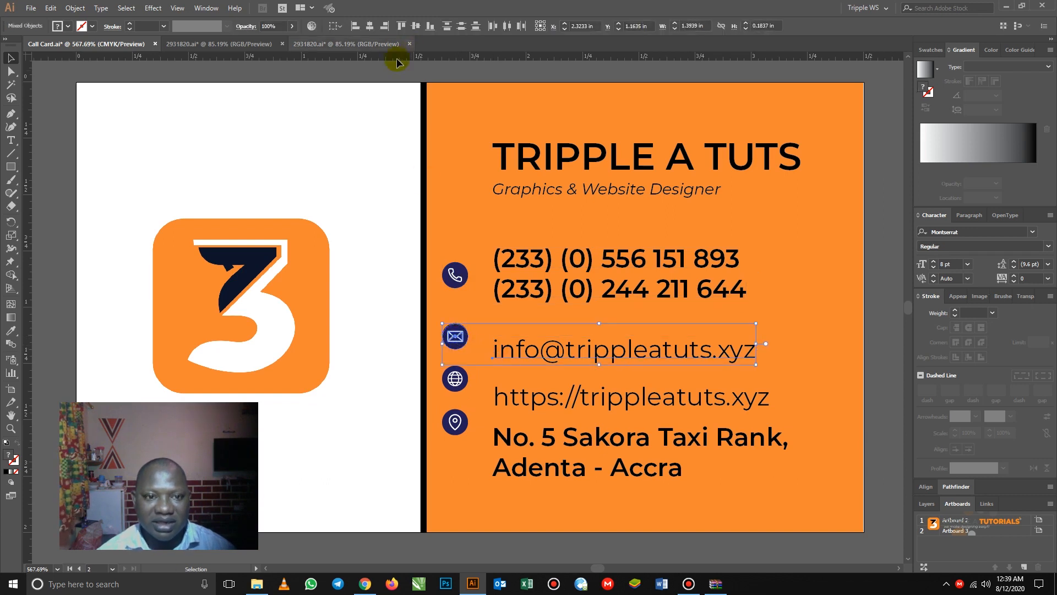
{"action": "left_click", "coordinate": [416, 26]}
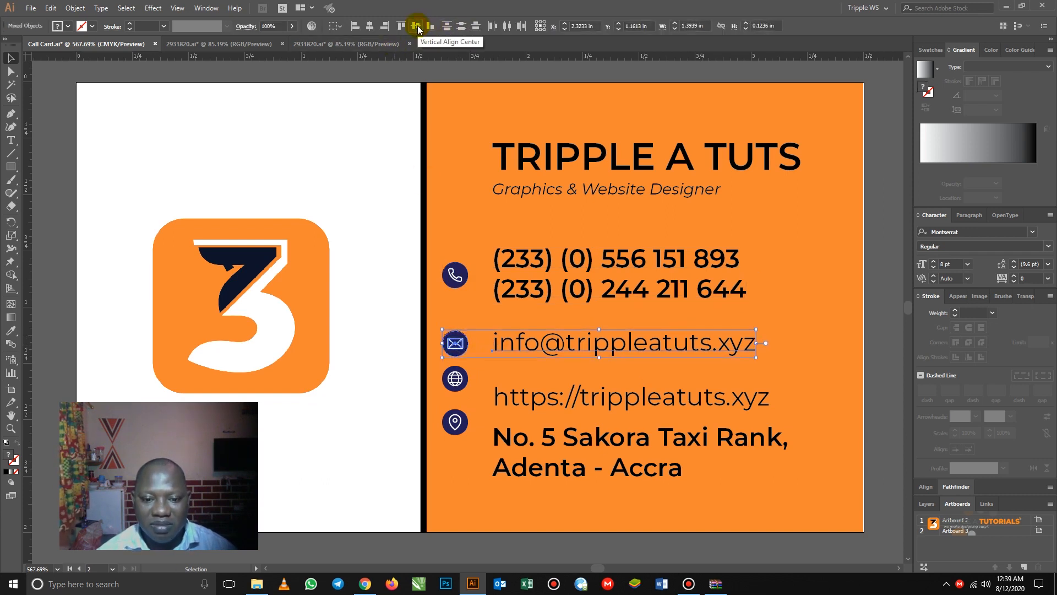
- Vertically center the globe with the website and the pin with the address, nudging that pair slightly lower
{"action": "left_click", "coordinate": [462, 384]}
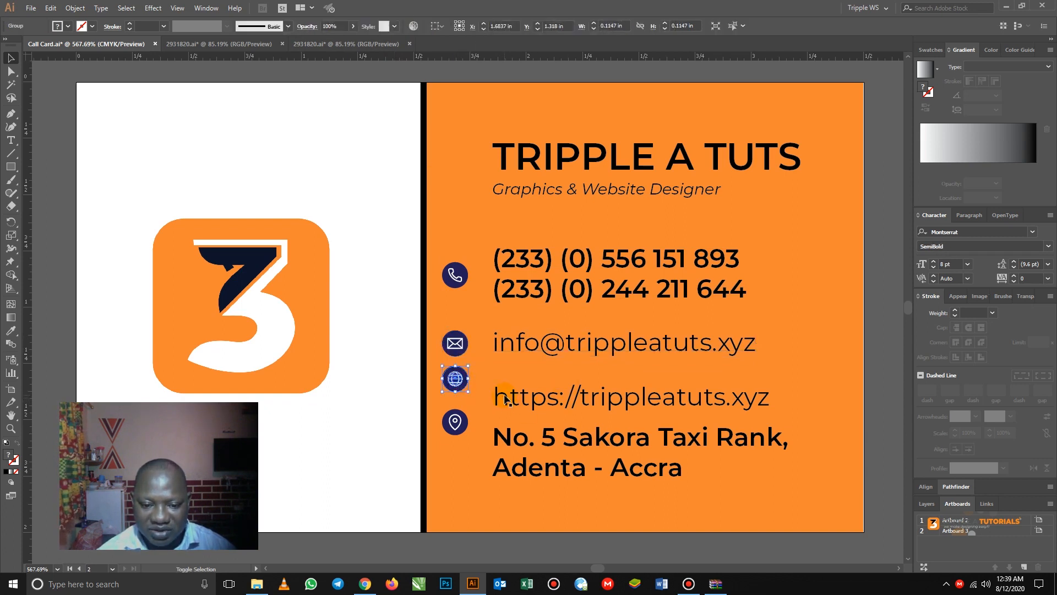
{"action": "left_click", "coordinate": [505, 400], "text": "shift"}
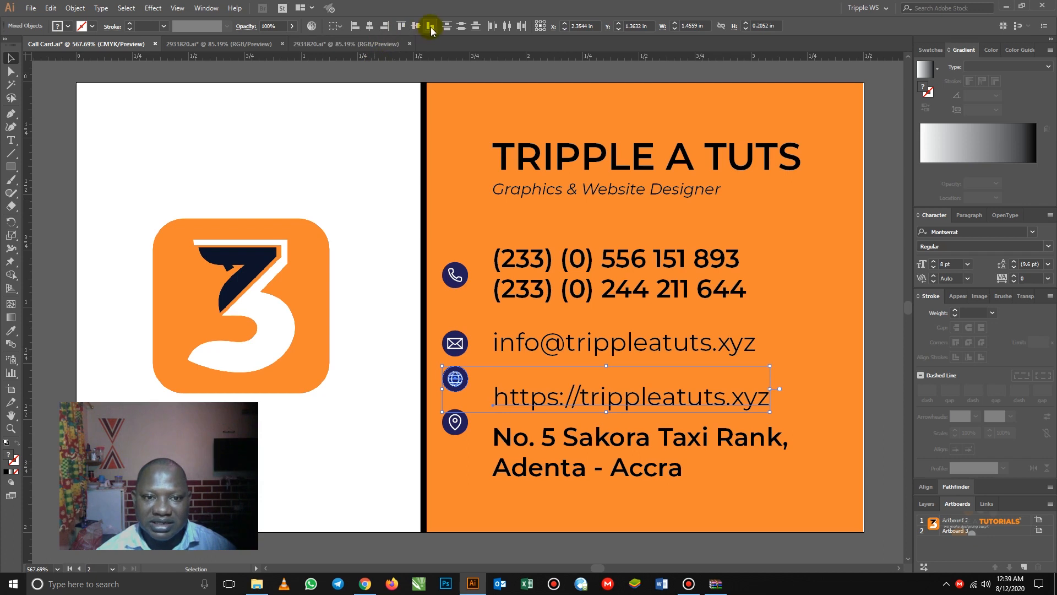
{"action": "left_click", "coordinate": [417, 26]}
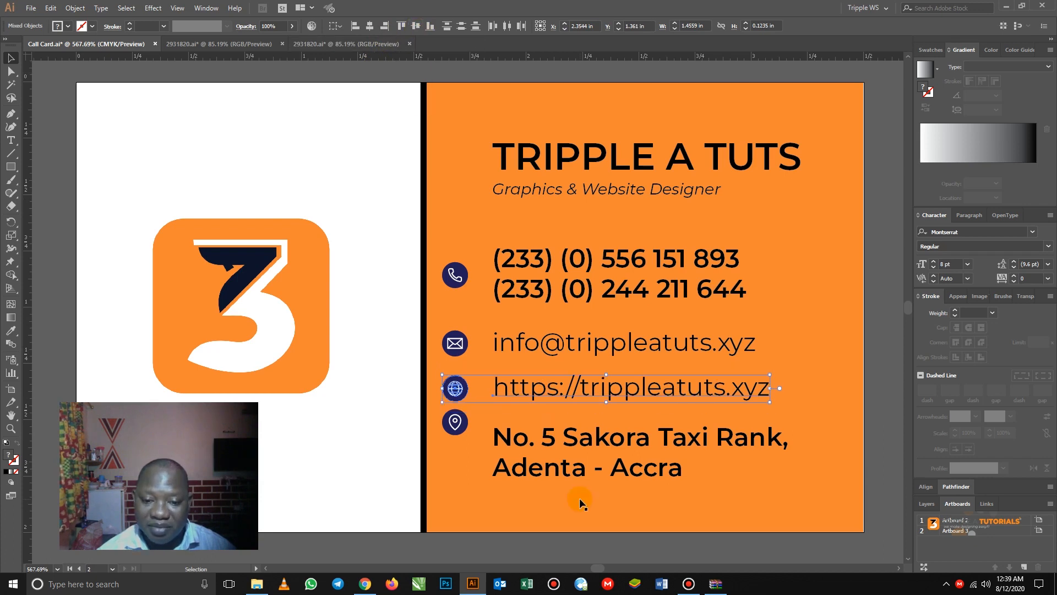
{"action": "left_click", "coordinate": [461, 425]}
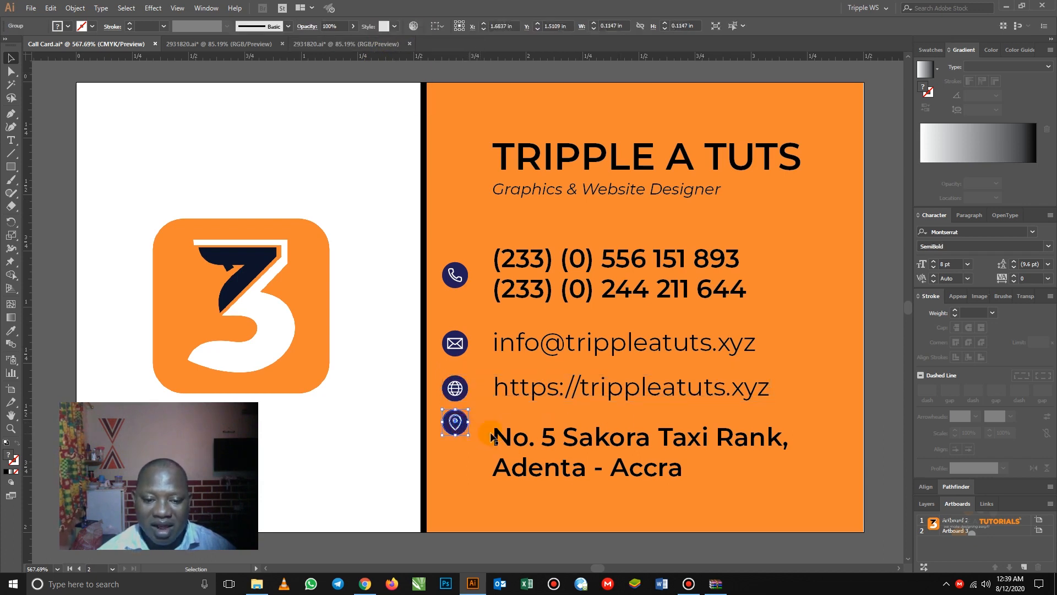
{"action": "left_click", "coordinate": [499, 437], "text": "shift"}
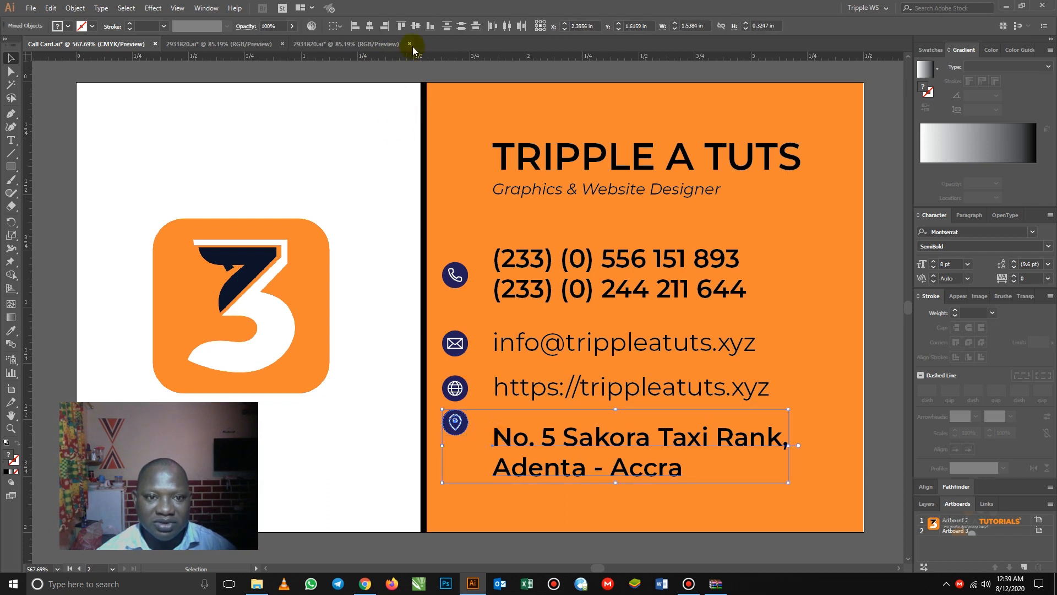
{"action": "left_click", "coordinate": [430, 25]}
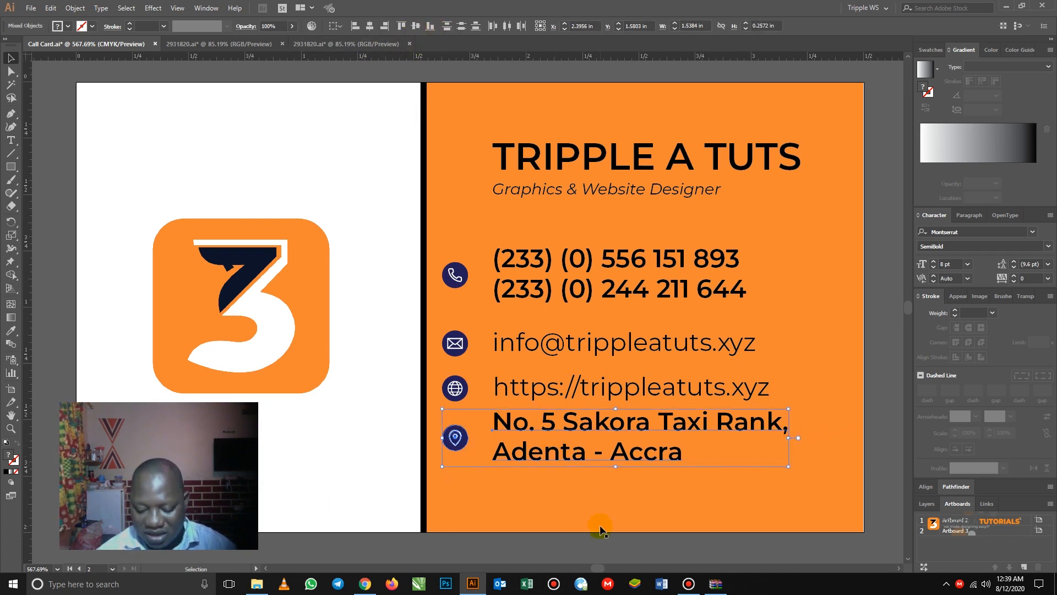
{"action": "key", "text": "Down"}
{"action": "key", "text": "Down"}
{"action": "key", "text": "Down"}
{"action": "key", "text": "Down"}
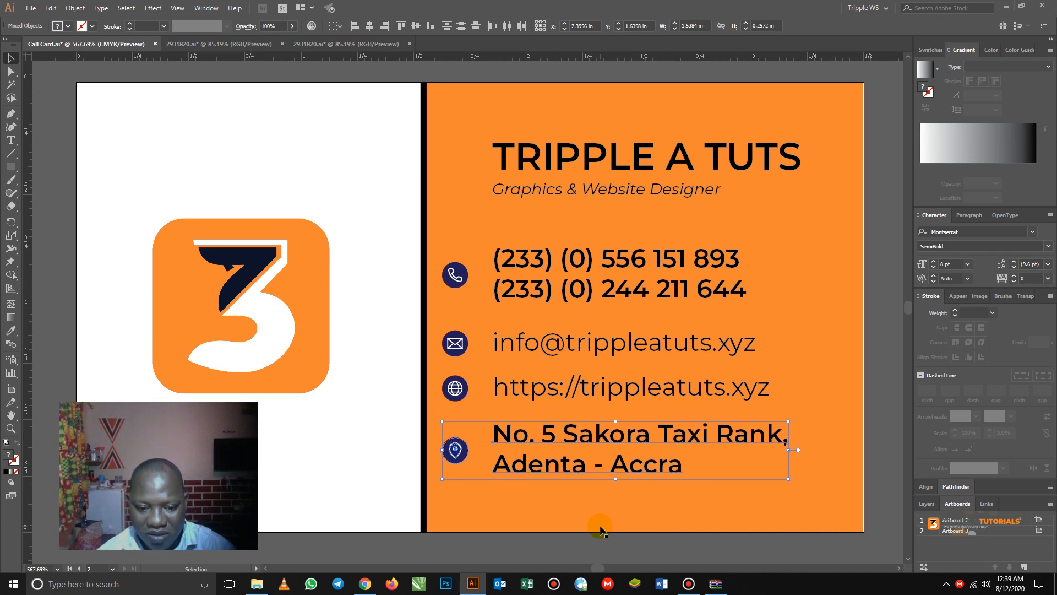
{"action": "key", "text": "Down"}
{"action": "key", "text": "Down"}
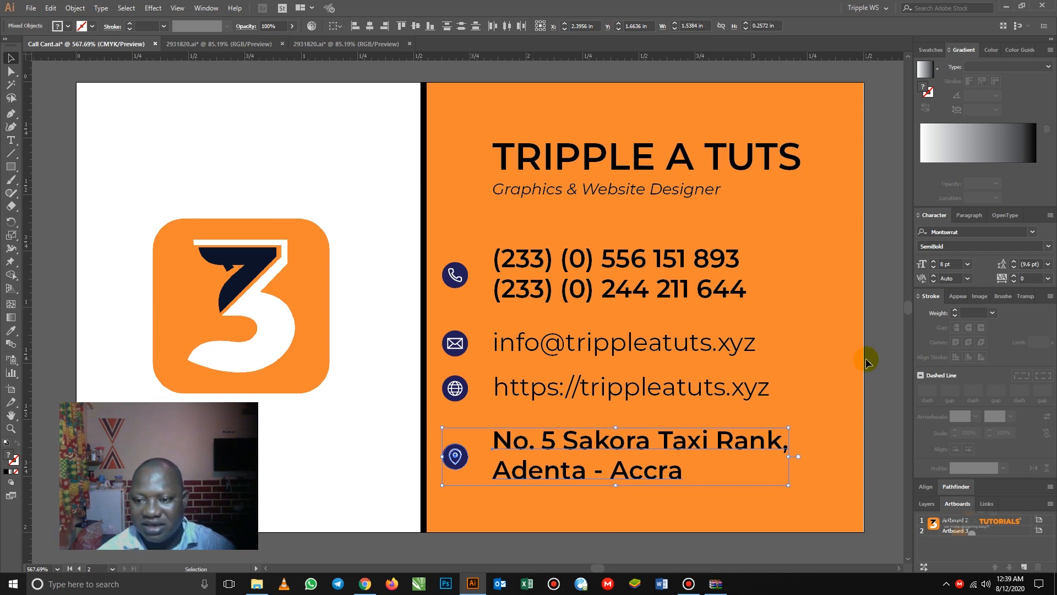
{"action": "key", "text": "Up"}
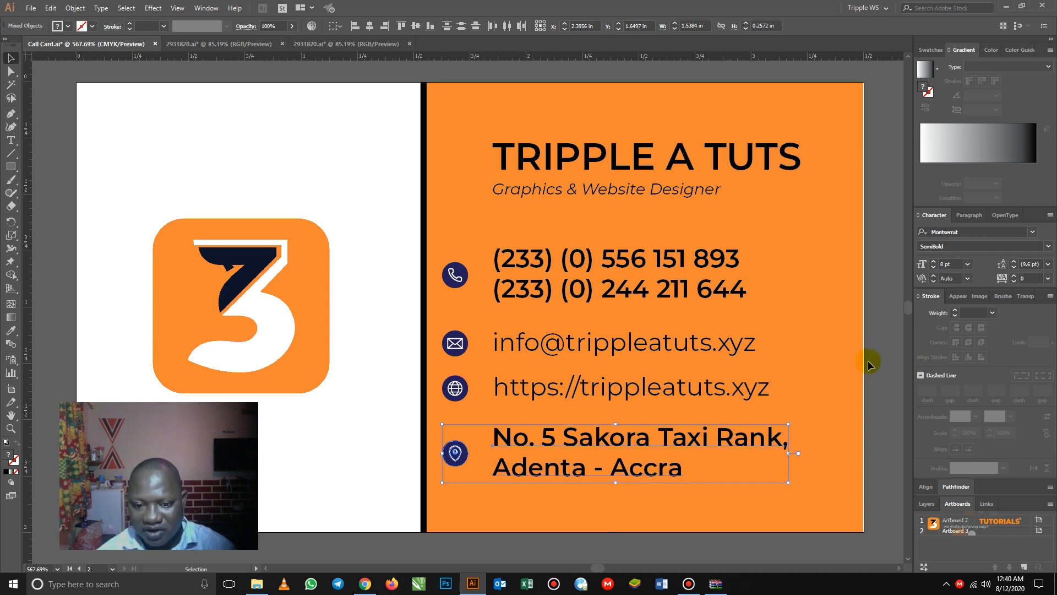
- Nudge the phone, envelope, globe and pin icons one arrow step right, closer to their text
{"action": "left_click", "coordinate": [872, 350]}
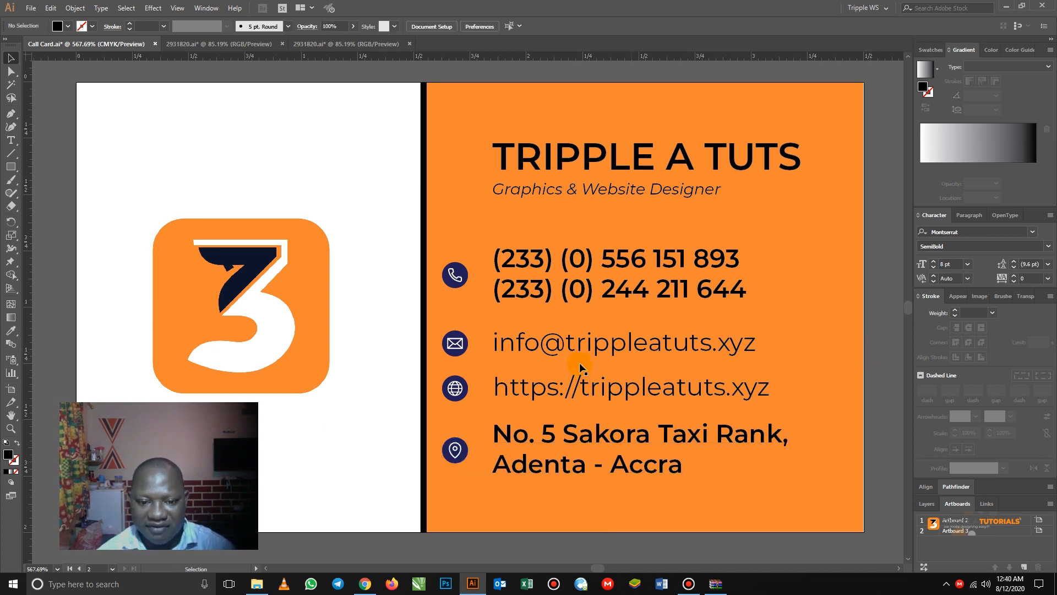
{"action": "key", "text": "z"}
{"action": "left_click", "coordinate": [494, 356], "text": "alt"}
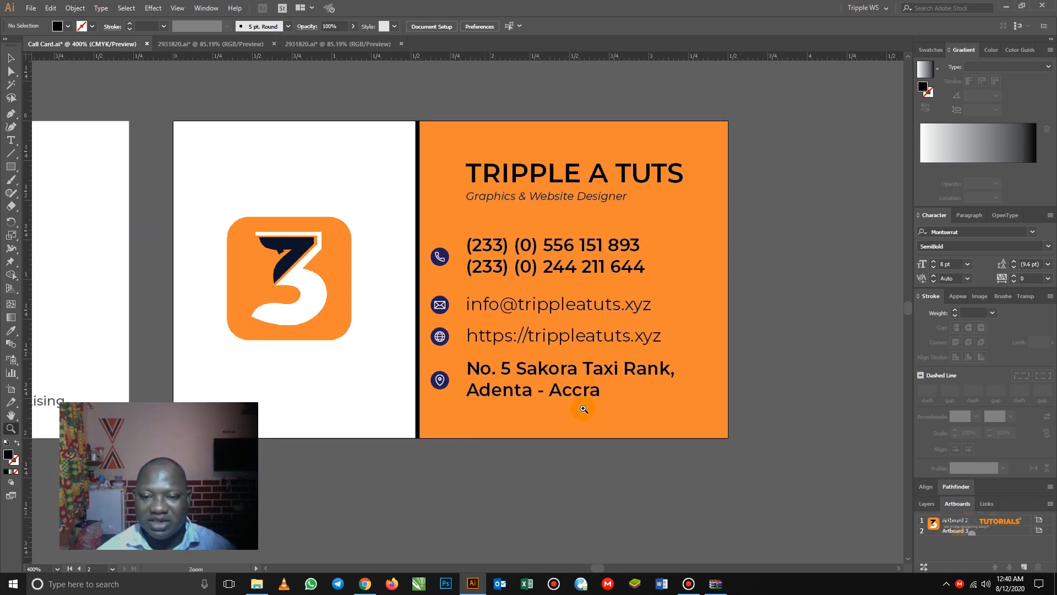
{"action": "left_click", "coordinate": [11, 57]}
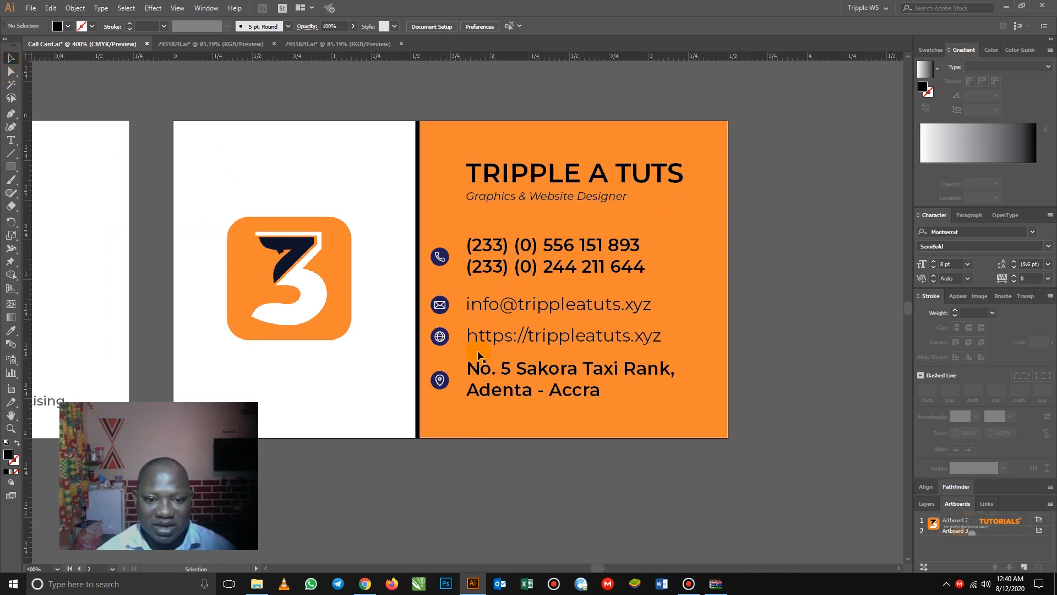
{"action": "left_click", "coordinate": [441, 263]}
{"action": "left_click", "coordinate": [439, 304], "text": "shift"}
{"action": "left_click", "coordinate": [439, 336], "text": "shift"}
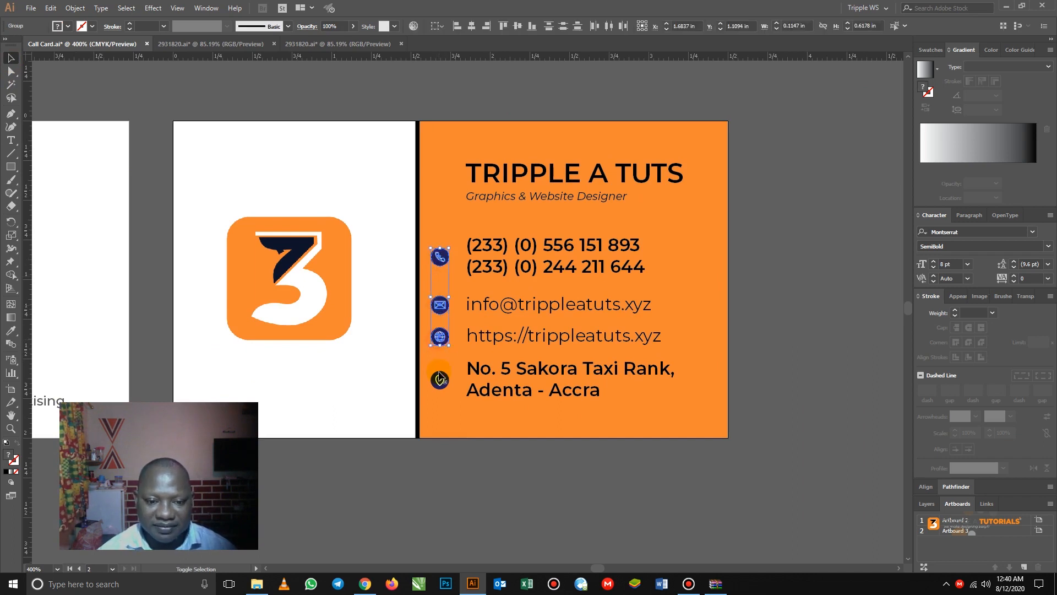
{"action": "left_click", "coordinate": [439, 379], "text": "shift"}
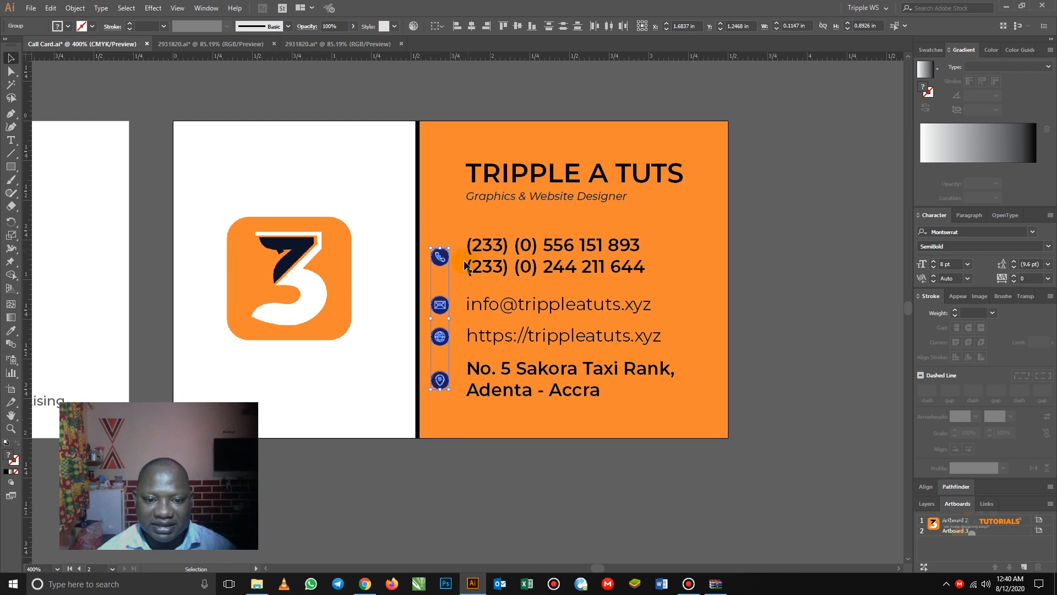
{"action": "key", "text": "Right"}
{"action": "key", "text": "Right"}
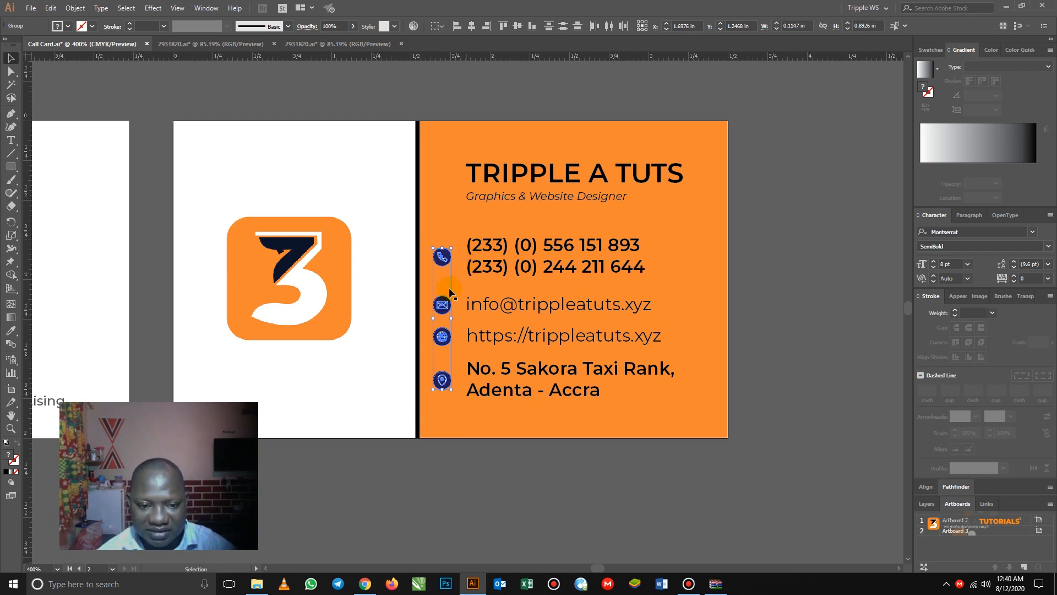
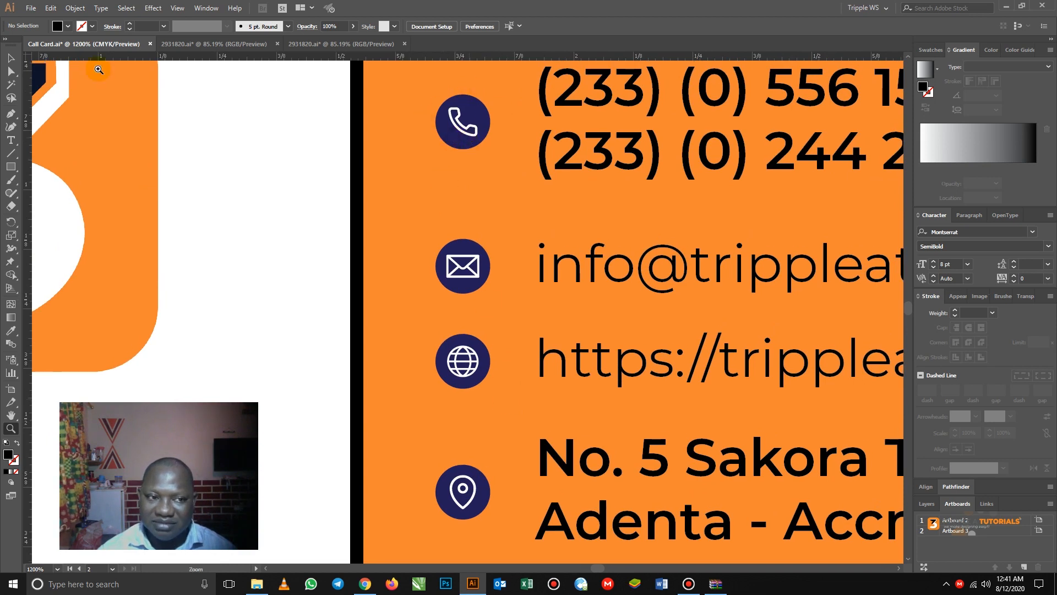
- Inside the phone icon group, fill the circle behind the handset with black
{"action": "left_click", "coordinate": [11, 57]}
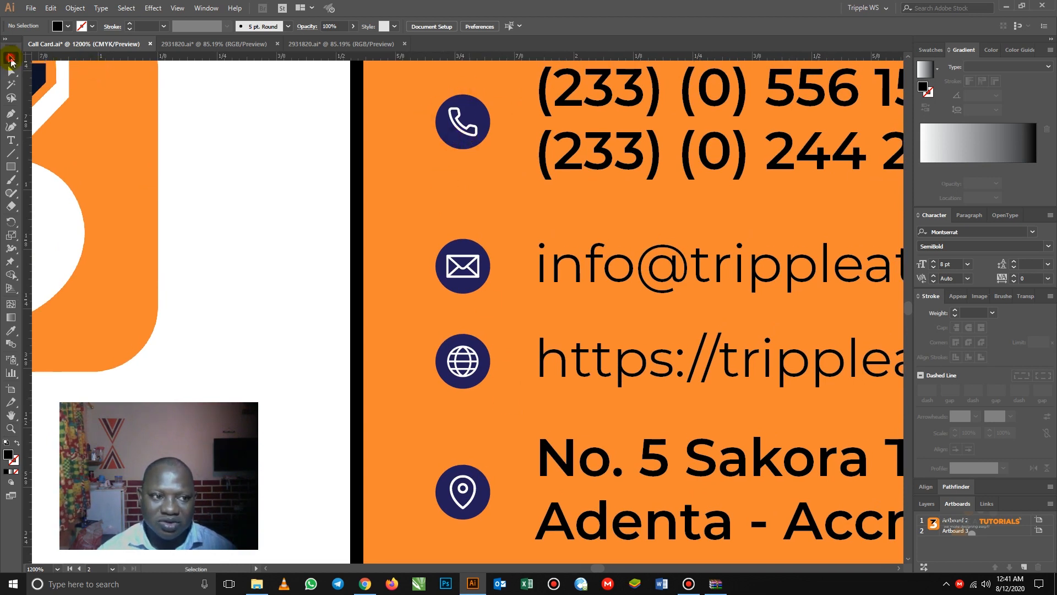
{"action": "left_click", "coordinate": [461, 110]}
{"action": "double_click", "coordinate": [466, 106]}
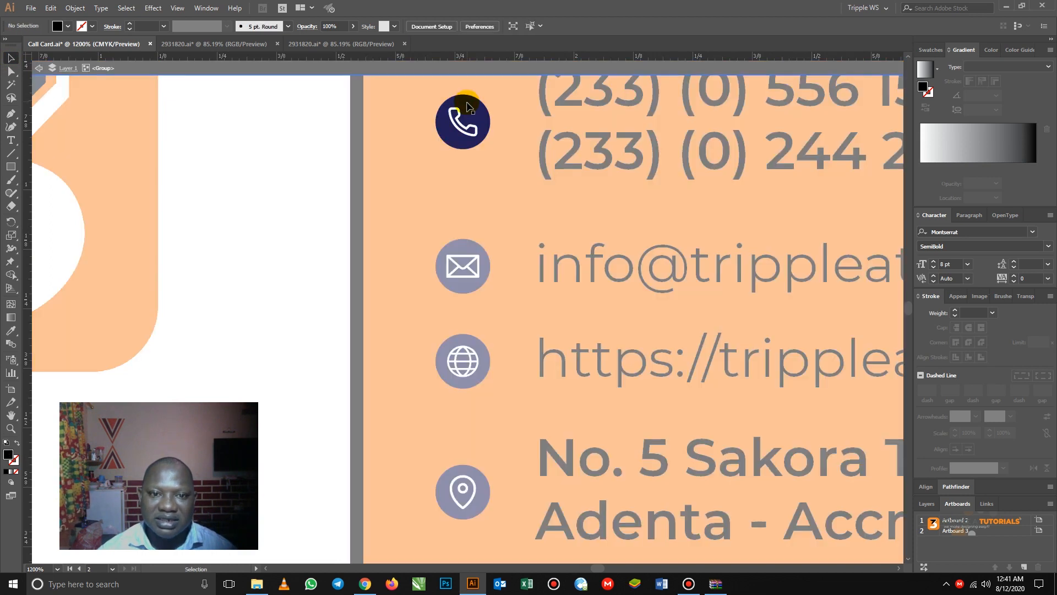
{"action": "left_click", "coordinate": [470, 108]}
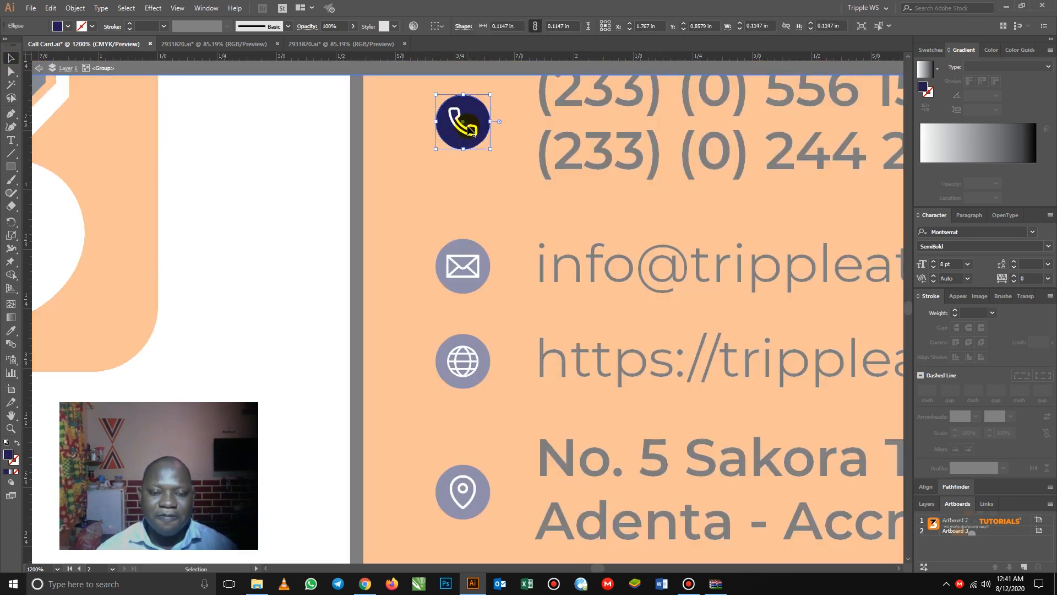
{"action": "left_click", "coordinate": [68, 26]}
{"action": "left_click", "coordinate": [30, 45]}
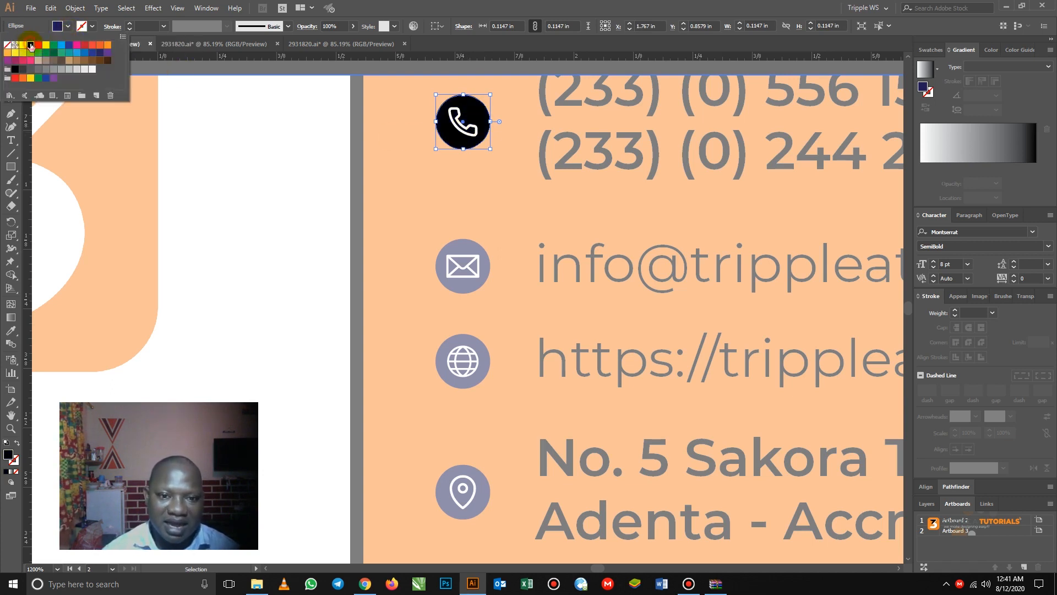
{"action": "left_click", "coordinate": [396, 134]}
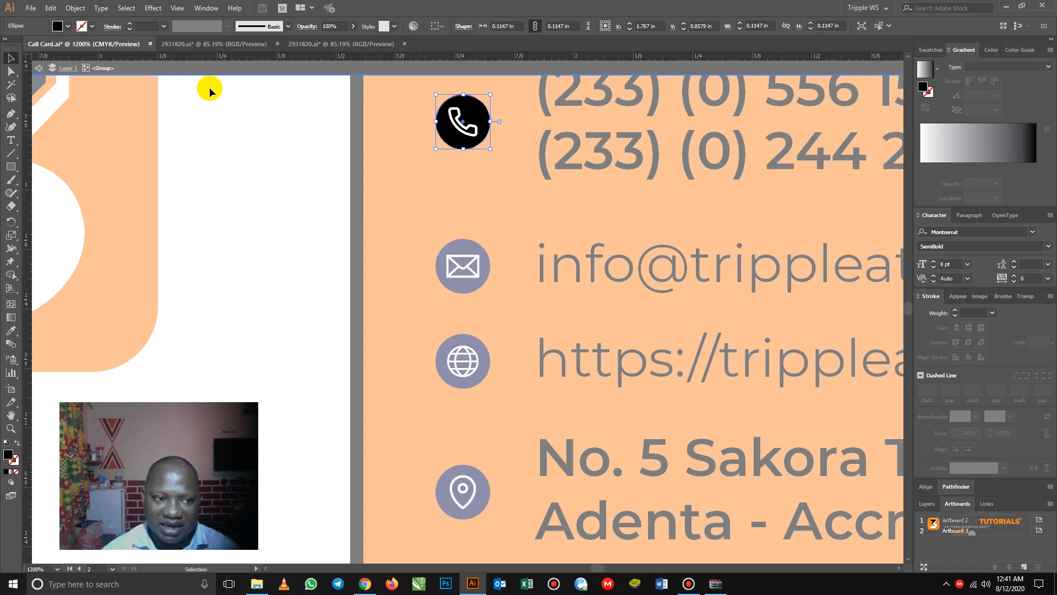
{"action": "left_click", "coordinate": [39, 70]}
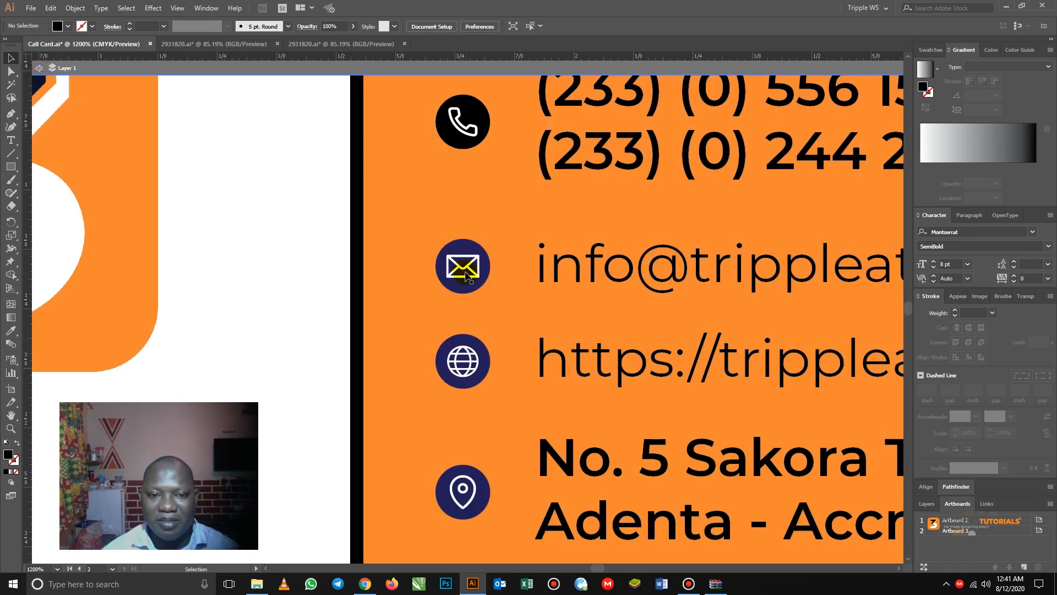
- Give the phone handset a light orange fill
{"action": "double_click", "coordinate": [472, 108]}
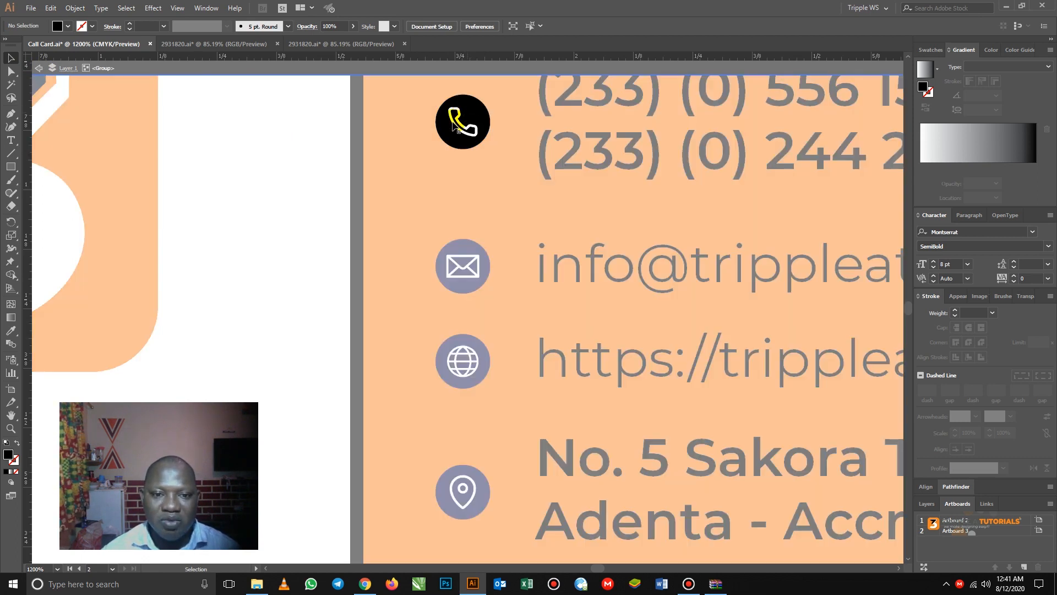
{"action": "left_click", "coordinate": [470, 109]}
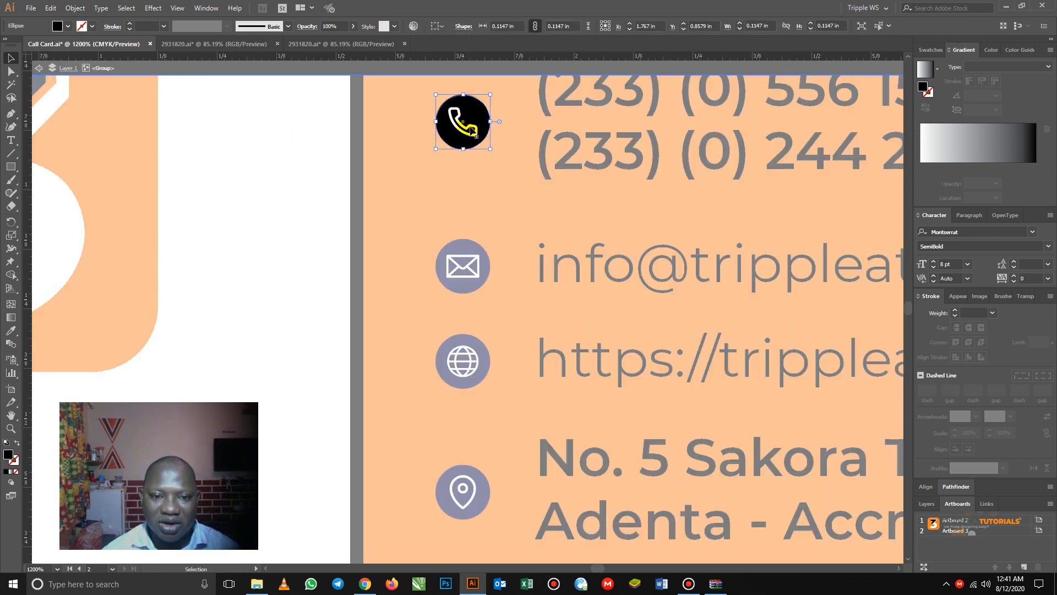
{"action": "left_click", "coordinate": [473, 129]}
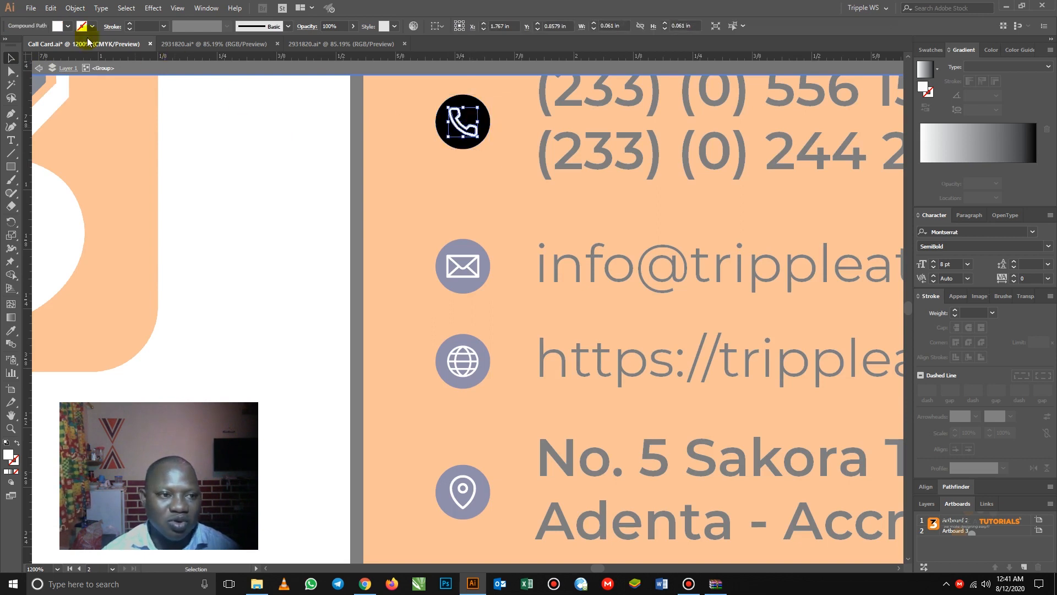
{"action": "left_click", "coordinate": [68, 27]}
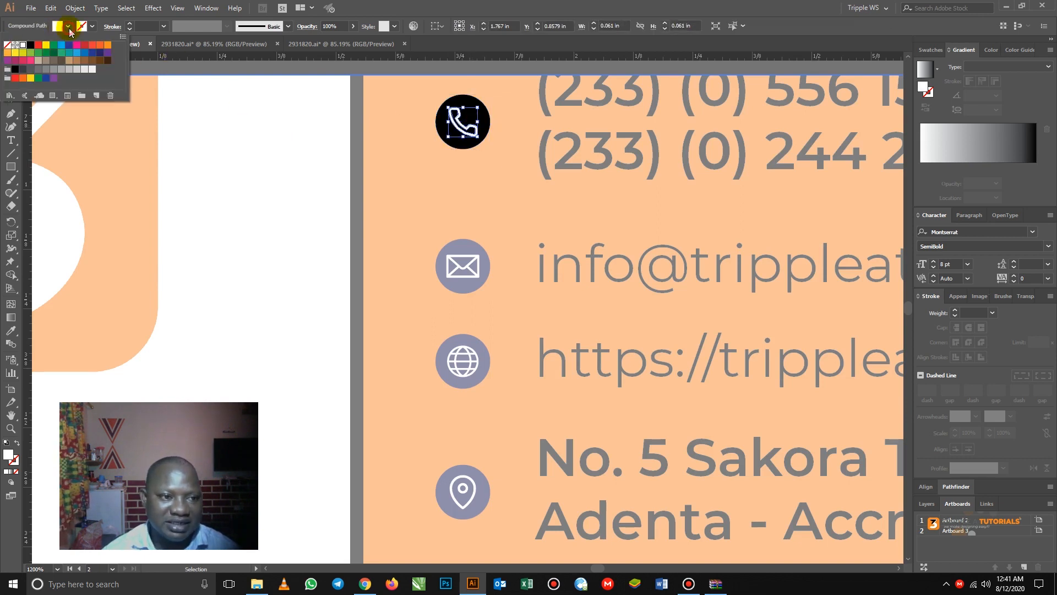
{"action": "left_click", "coordinate": [100, 45]}
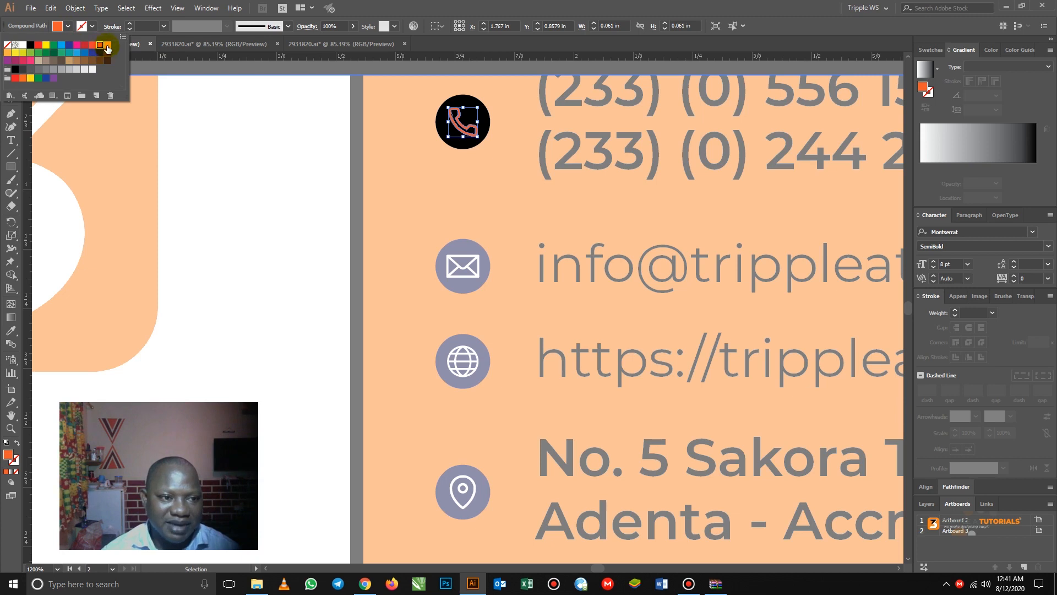
{"action": "left_click", "coordinate": [107, 47]}
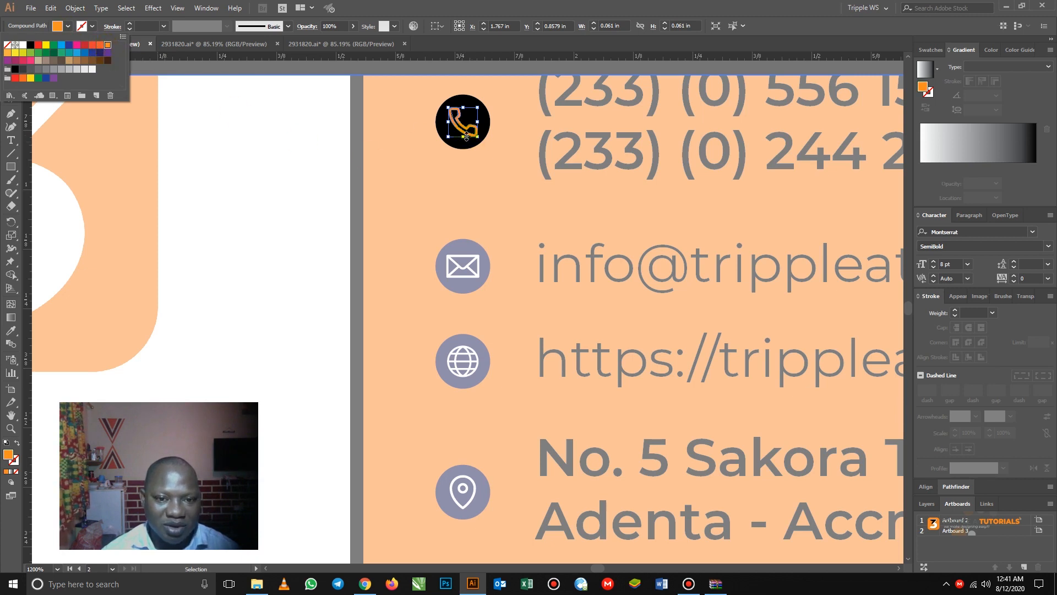
{"action": "left_click", "coordinate": [467, 94]}
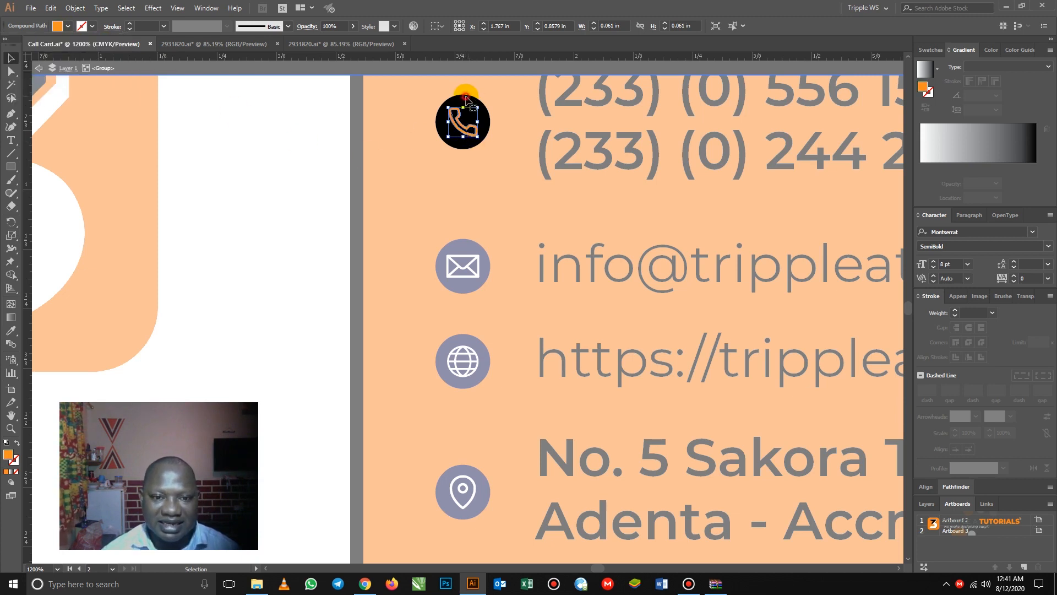
- Fill the phone icon's circle with white and exit the group
{"action": "left_click", "coordinate": [466, 99]}
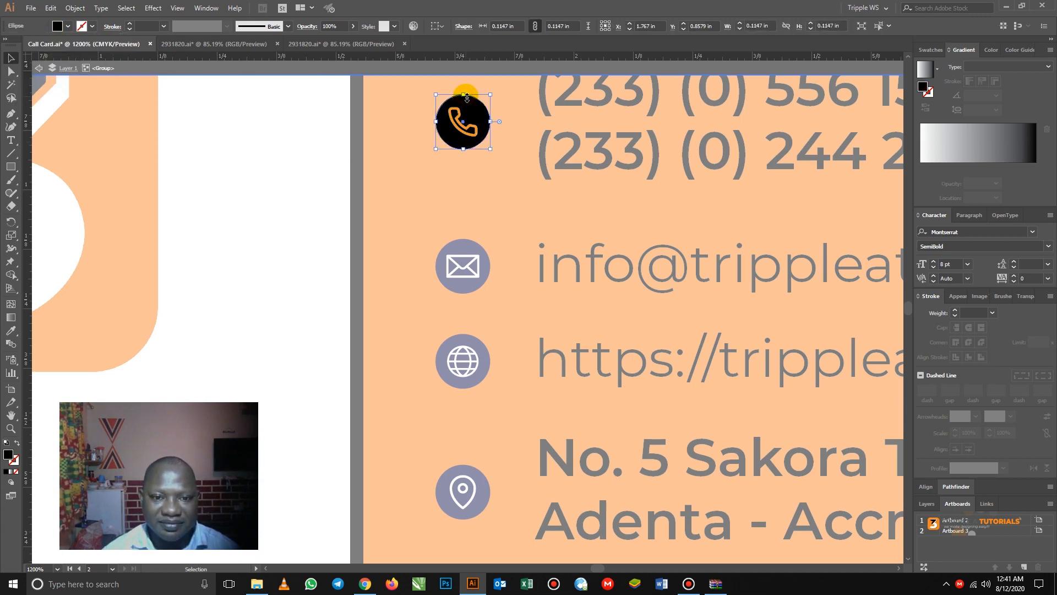
{"action": "left_click", "coordinate": [67, 26]}
{"action": "left_click", "coordinate": [76, 28]}
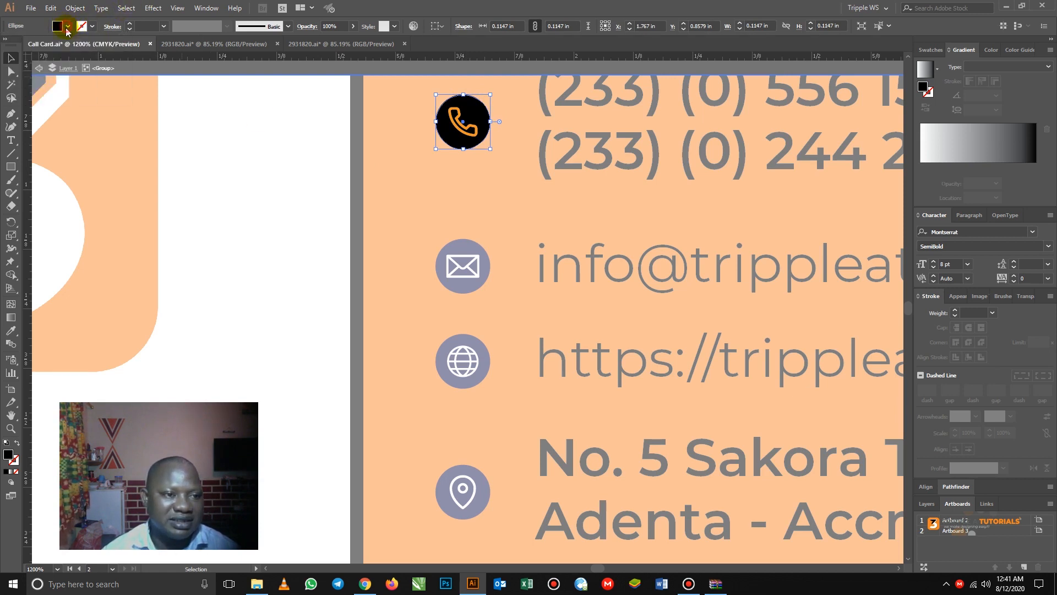
{"action": "left_click", "coordinate": [68, 27]}
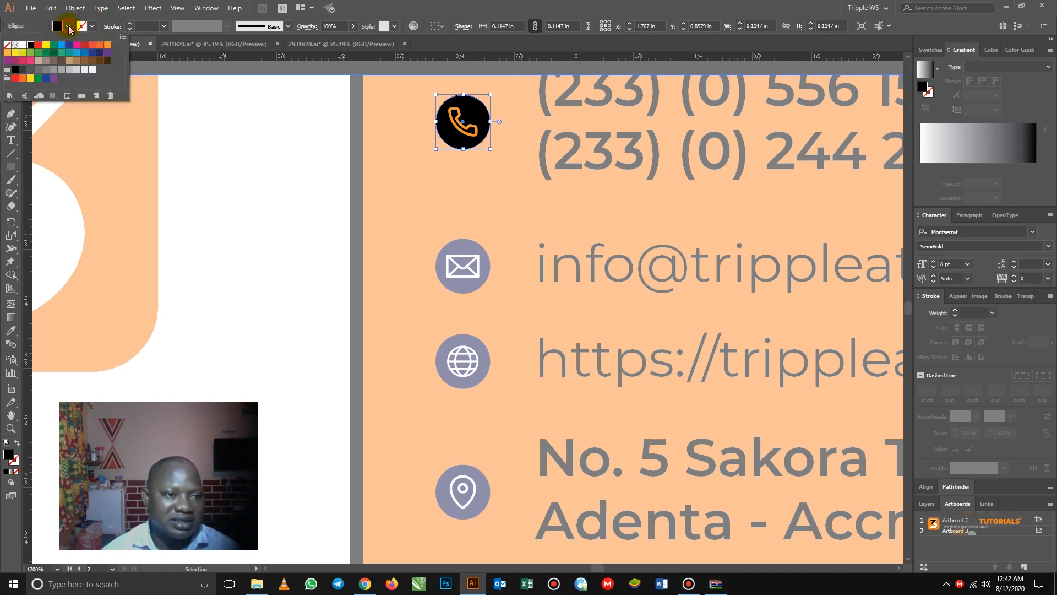
{"action": "left_click", "coordinate": [22, 45]}
{"action": "left_click", "coordinate": [431, 173]}
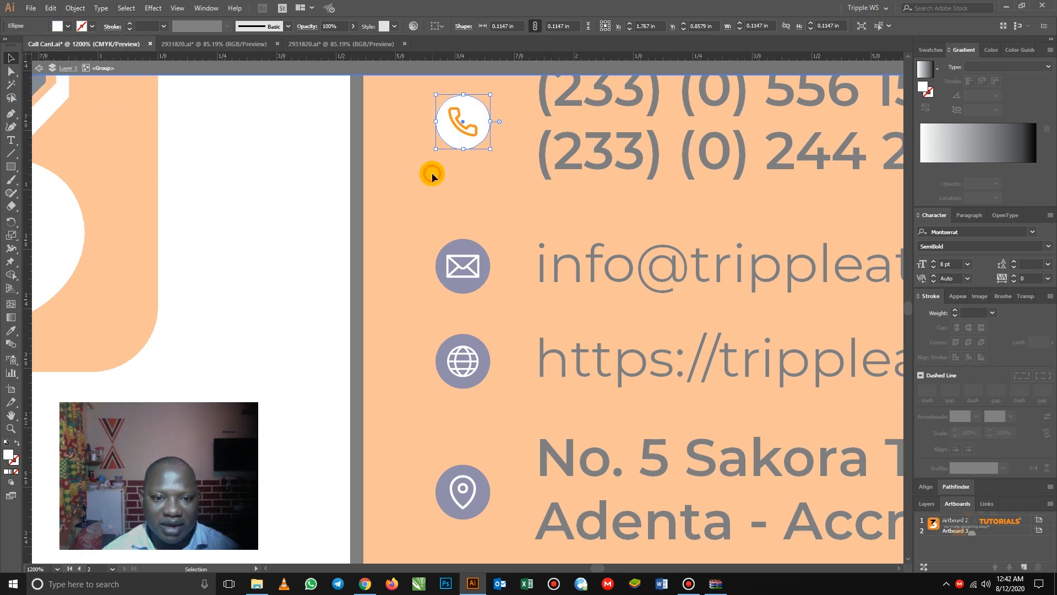
{"action": "left_click", "coordinate": [437, 170]}
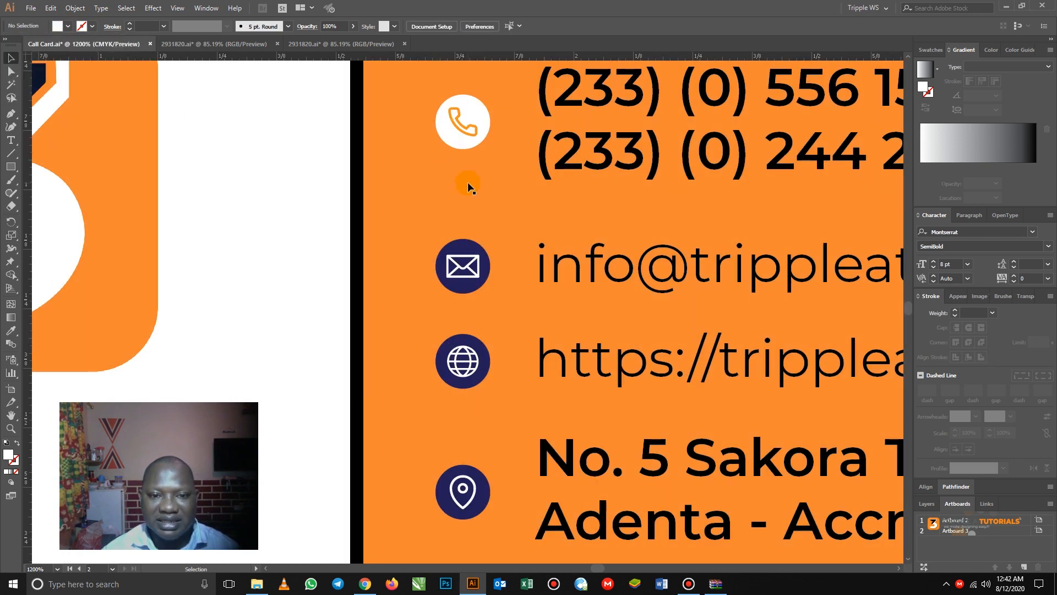
- Zoom out to the whole card and fill the envelope symbol with orange
{"action": "key", "text": "z"}
{"action": "left_click", "coordinate": [472, 196], "text": "alt"}
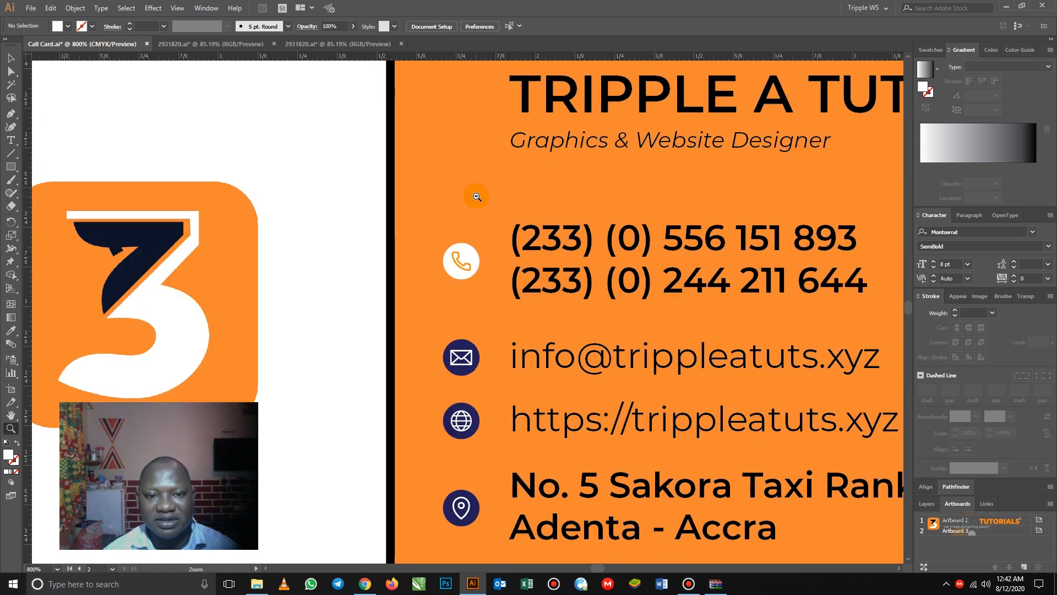
{"action": "left_click", "coordinate": [477, 207], "text": "alt"}
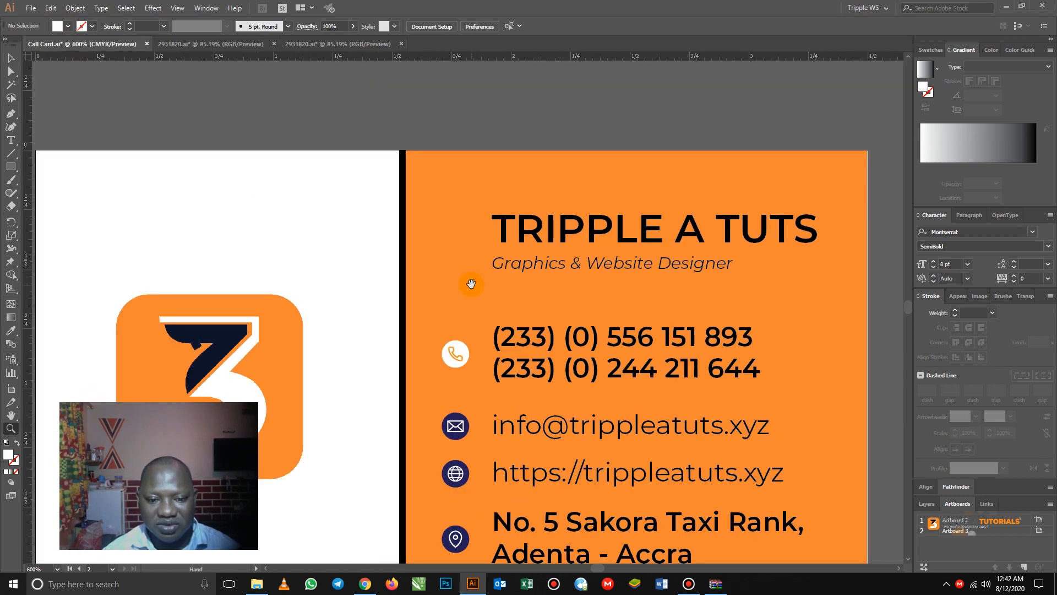
{"action": "left_click_drag", "start_coordinate": [471, 283], "coordinate": [494, 178]}
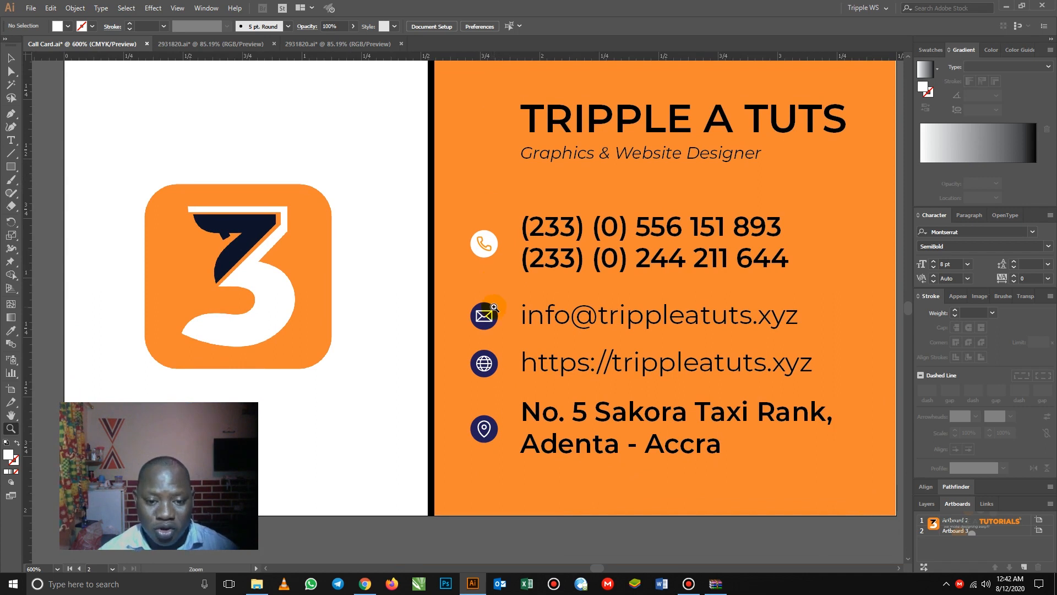
{"action": "left_click", "coordinate": [10, 57]}
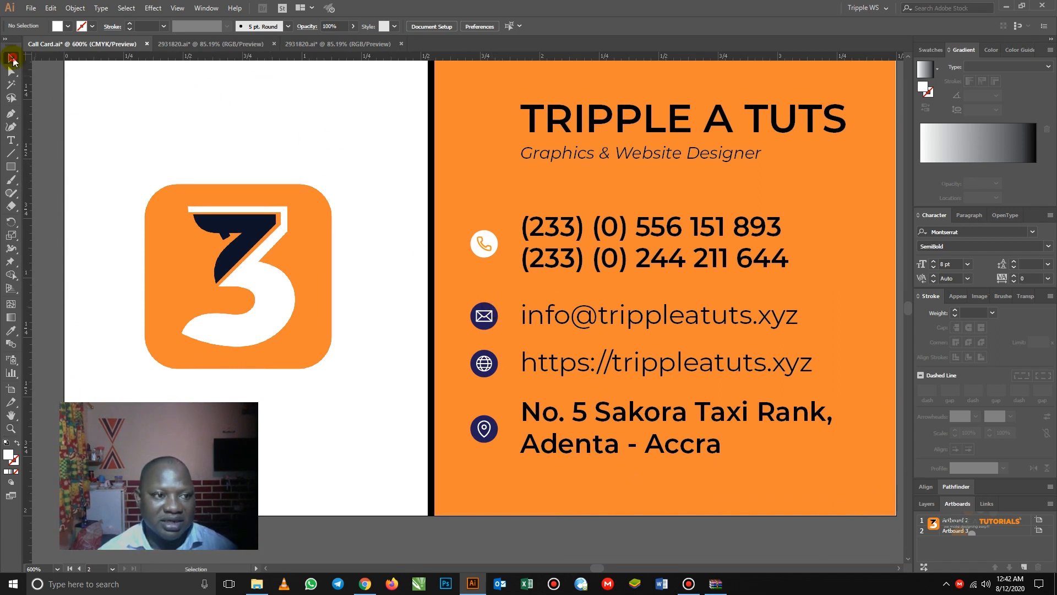
{"action": "left_click", "coordinate": [484, 306]}
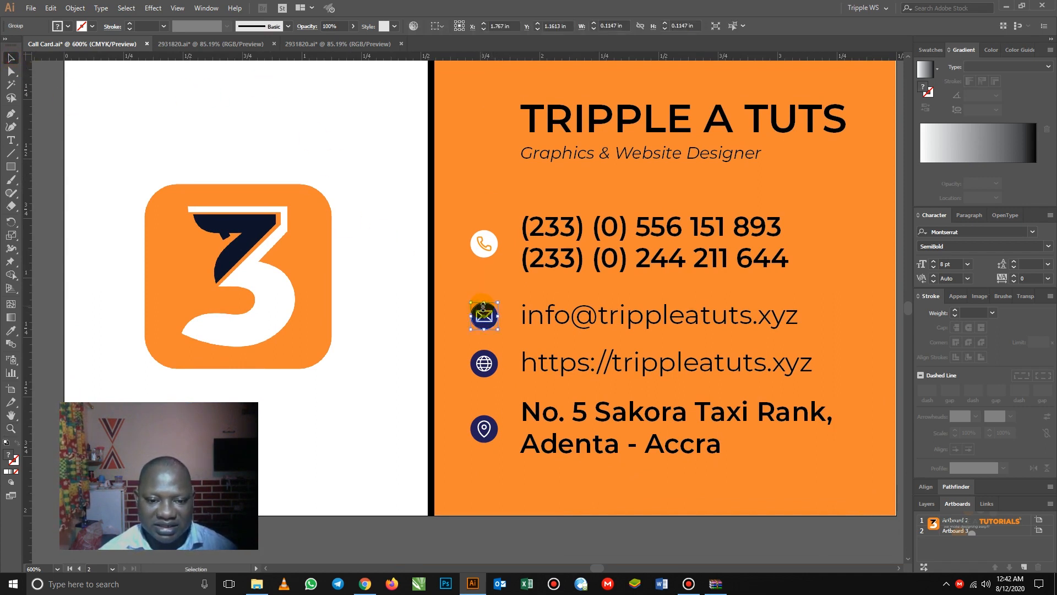
{"action": "double_click", "coordinate": [483, 315]}
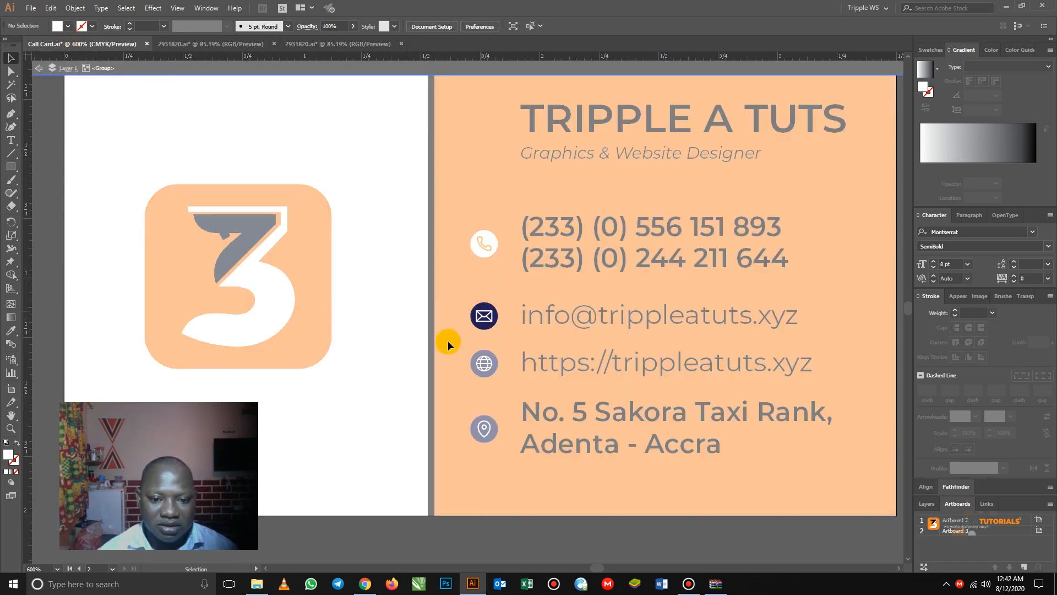
{"action": "left_click", "coordinate": [484, 315]}
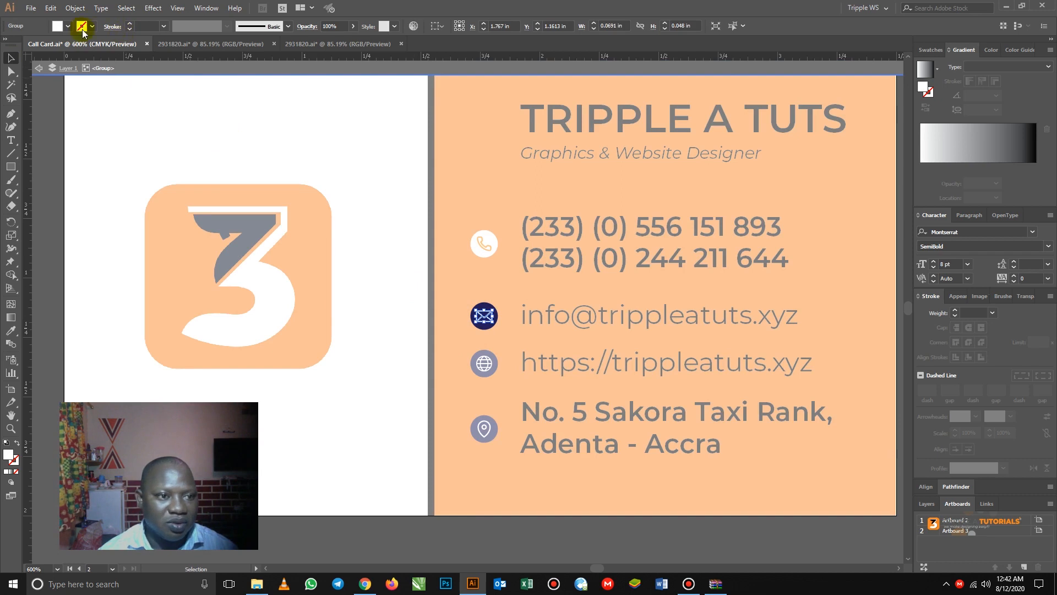
{"action": "left_click", "coordinate": [68, 26]}
{"action": "left_click", "coordinate": [108, 44]}
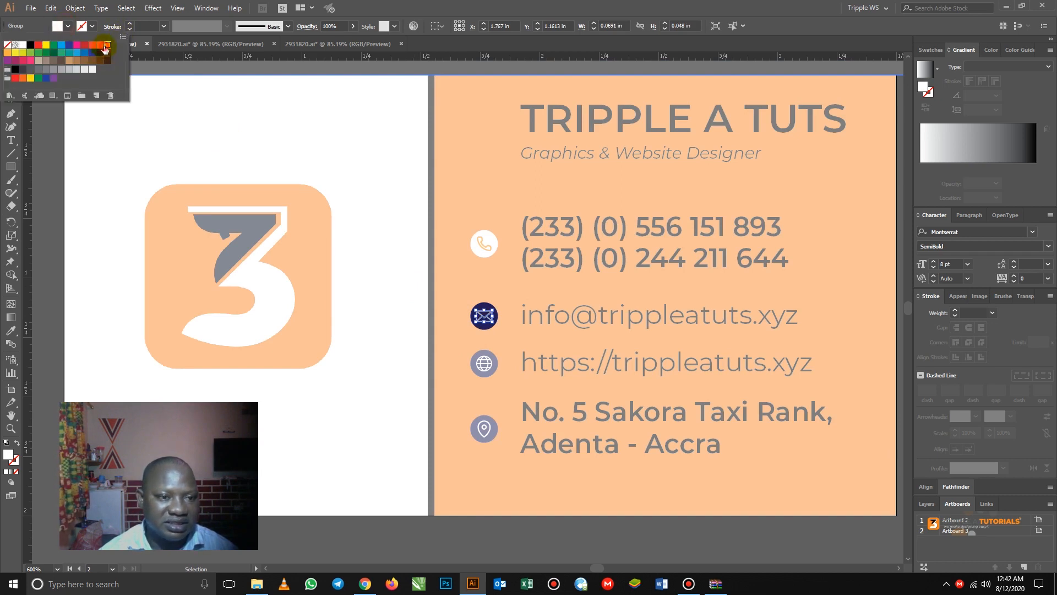
{"action": "left_click", "coordinate": [483, 306]}
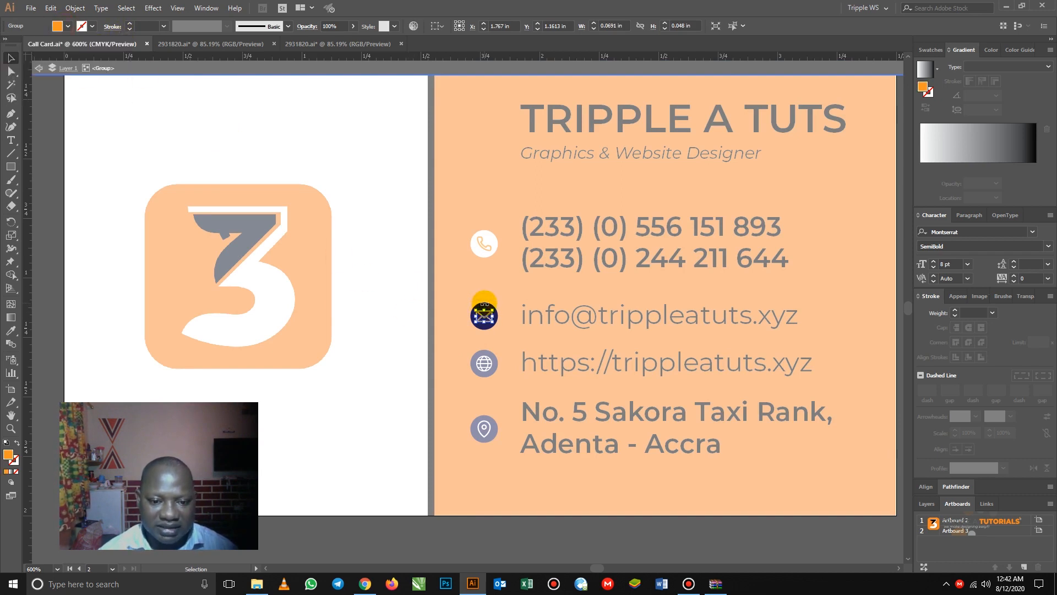
- Make the envelope's background circle white and exit the group
{"action": "left_click", "coordinate": [484, 300]}
{"action": "left_click", "coordinate": [474, 311]}
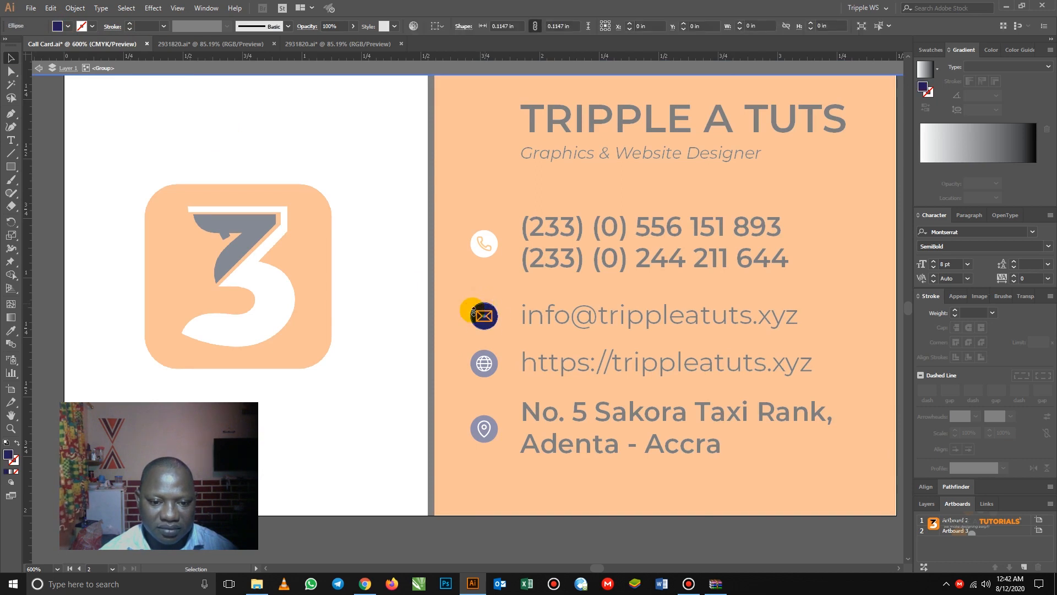
{"action": "left_click", "coordinate": [68, 26]}
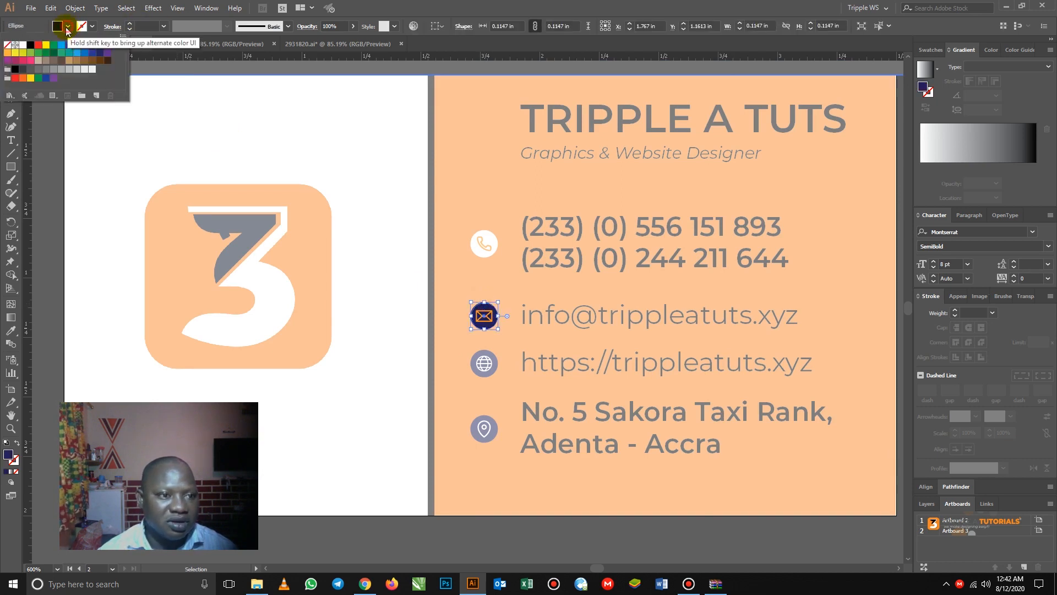
{"action": "left_click", "coordinate": [23, 46]}
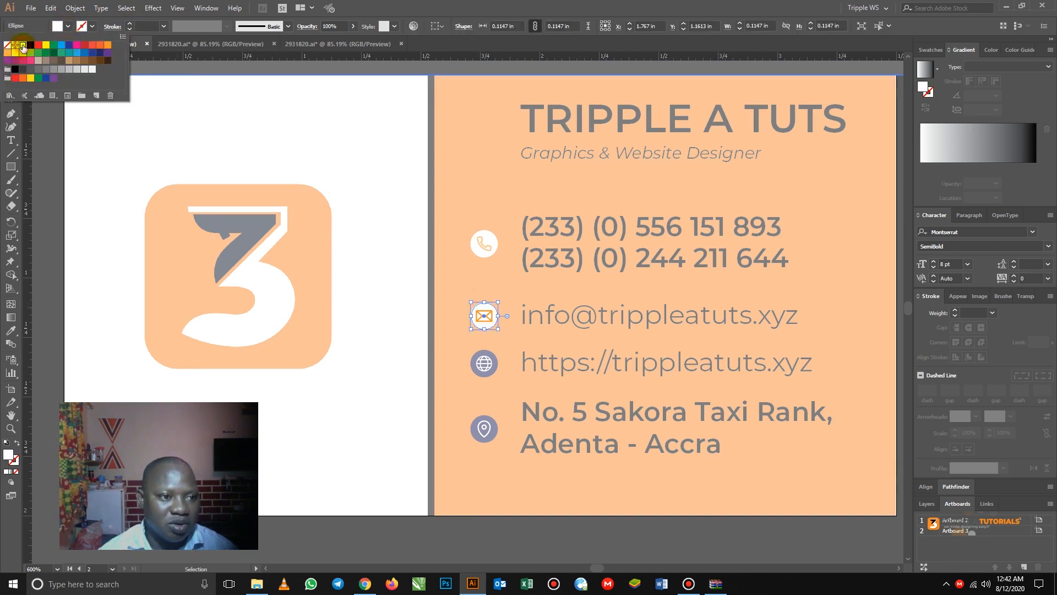
{"action": "double_click", "coordinate": [503, 348]}
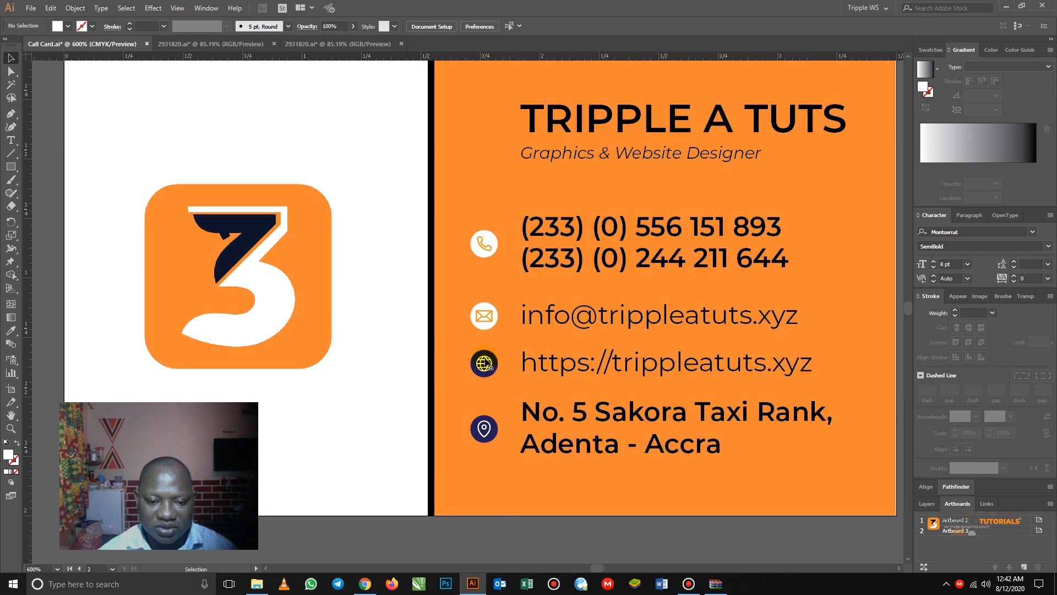
- Recolour the globe icon as an orange globe on a white circle
{"action": "left_click", "coordinate": [487, 353]}
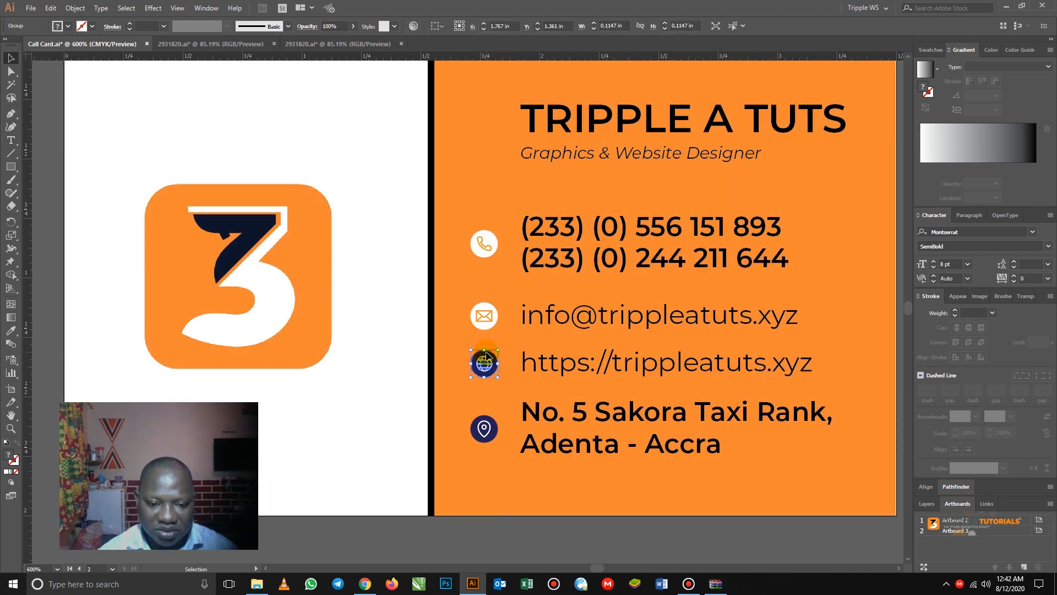
{"action": "double_click", "coordinate": [494, 360]}
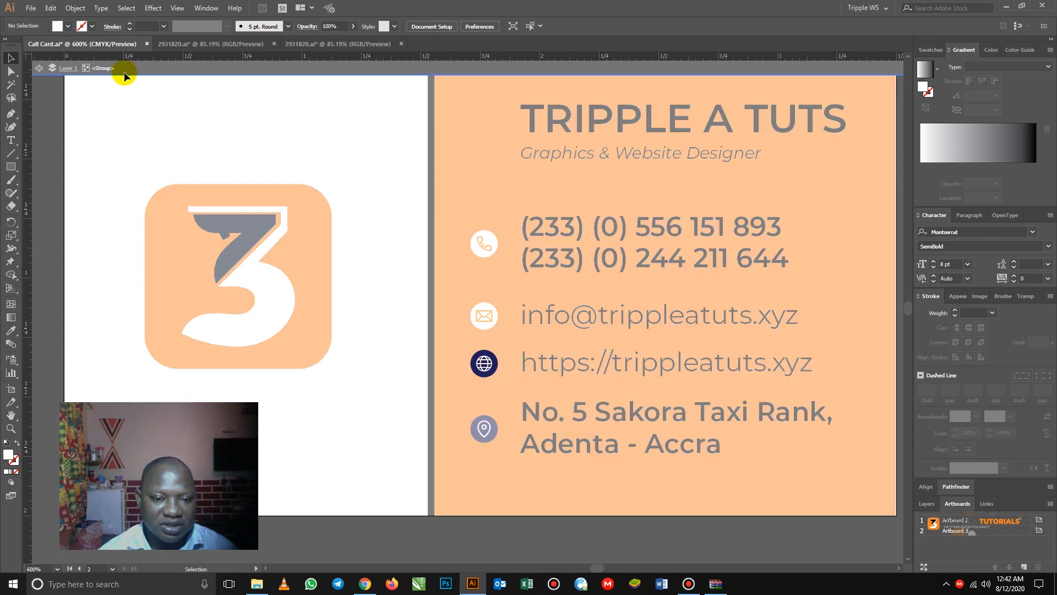
{"action": "left_click", "coordinate": [482, 366]}
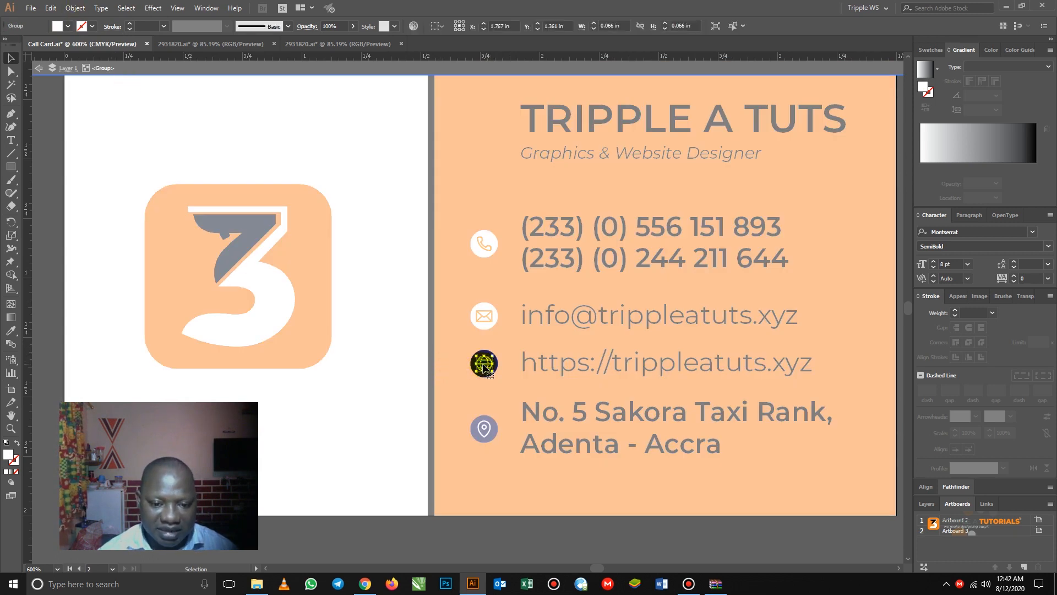
{"action": "left_click", "coordinate": [69, 26]}
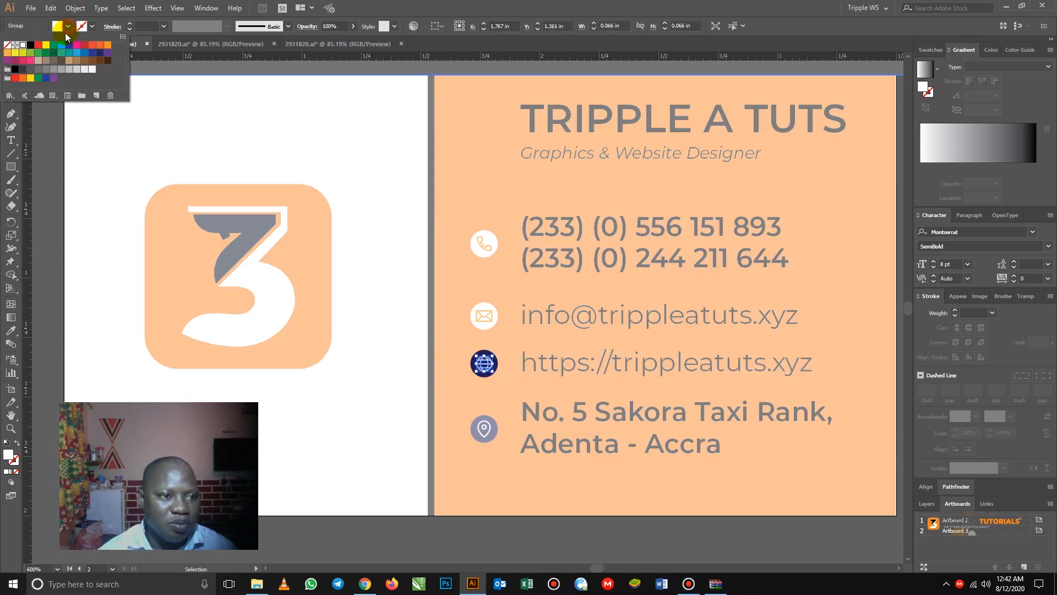
{"action": "left_click", "coordinate": [108, 44]}
{"action": "left_click", "coordinate": [474, 323]}
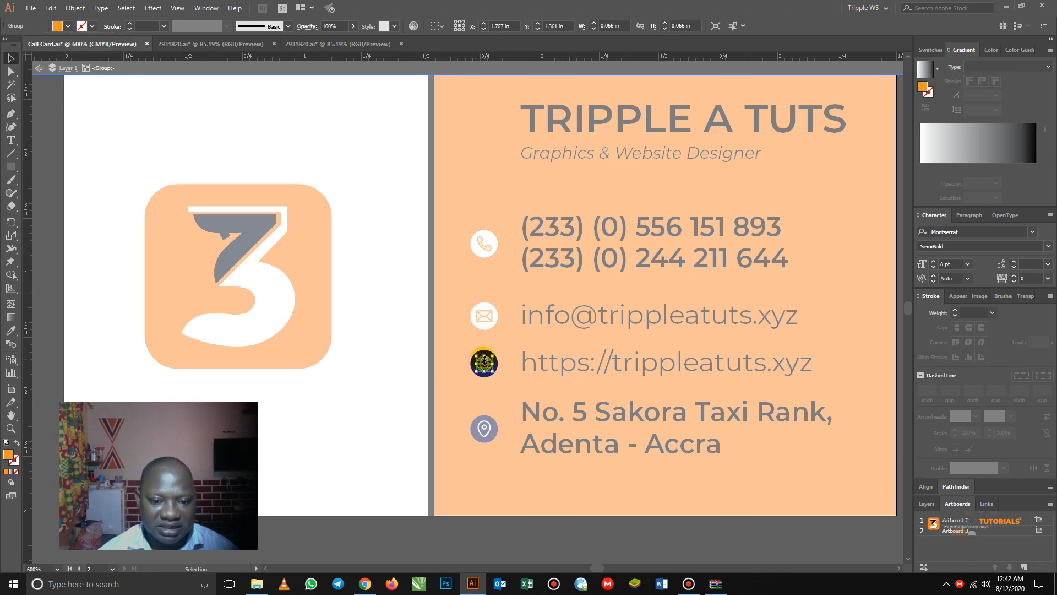
{"action": "left_click", "coordinate": [486, 355]}
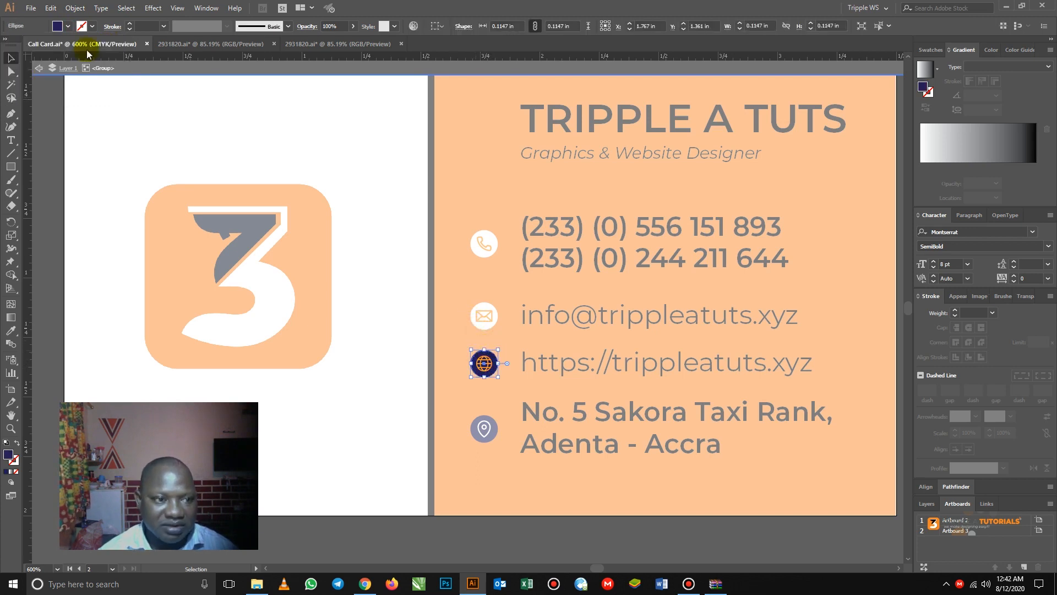
{"action": "left_click", "coordinate": [69, 27]}
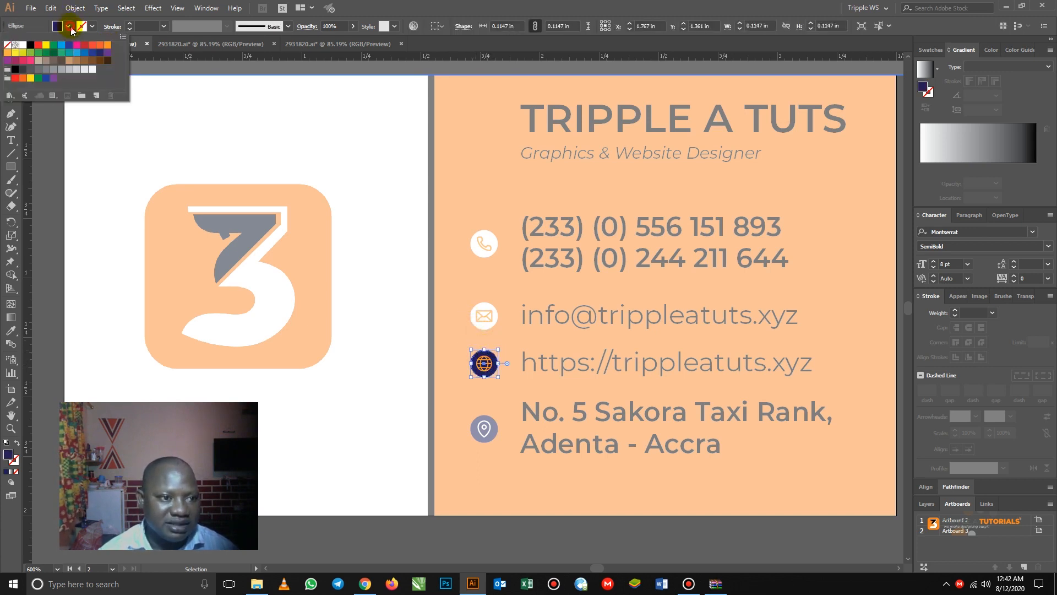
{"action": "left_click", "coordinate": [22, 44]}
{"action": "left_click", "coordinate": [506, 350]}
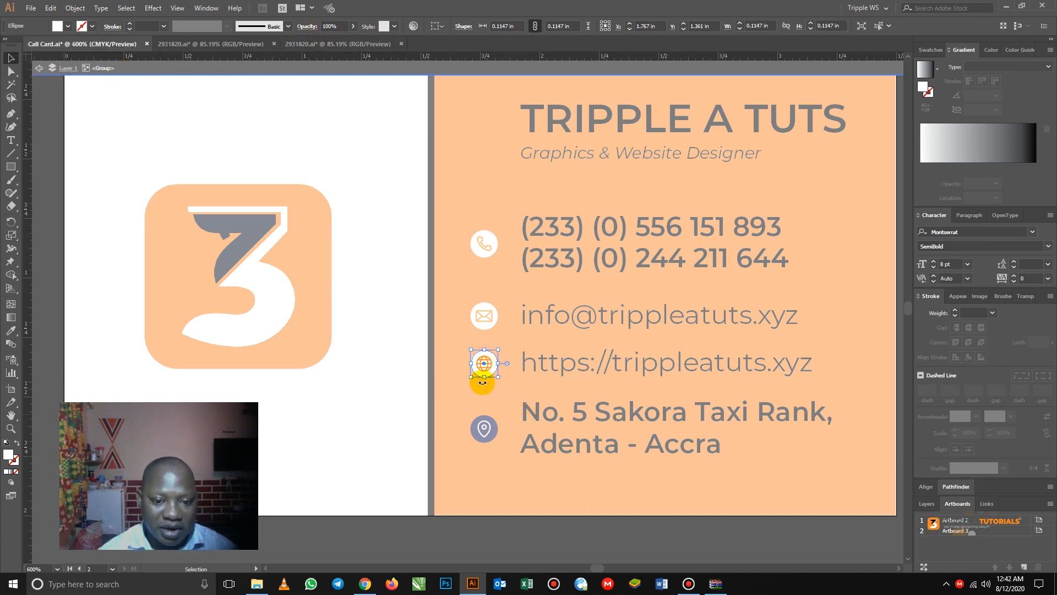
{"action": "left_click", "coordinate": [40, 69]}
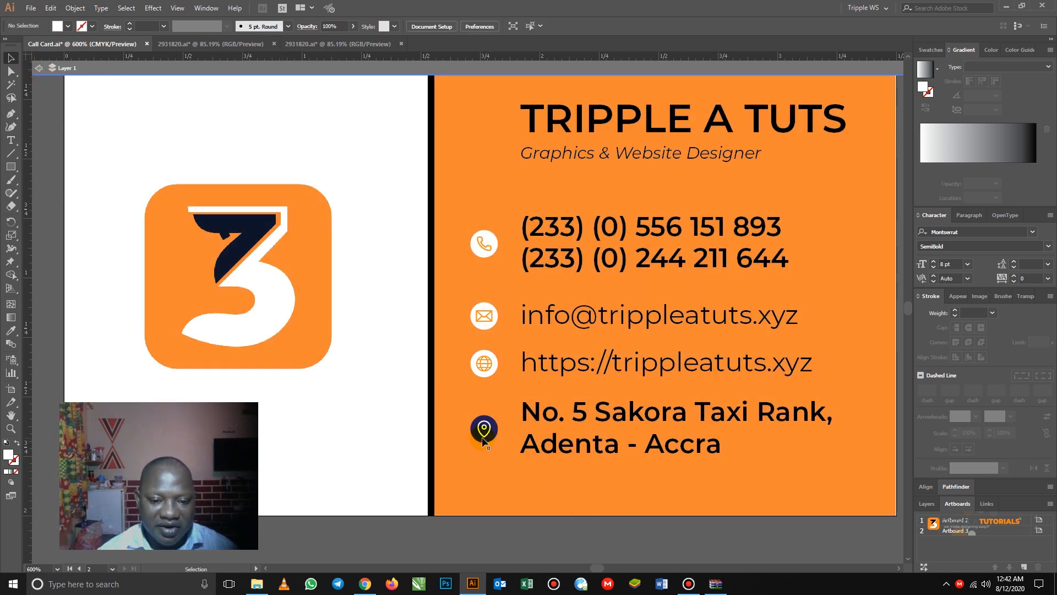
- Fill the location pin symbol with orange
{"action": "left_click", "coordinate": [484, 436]}
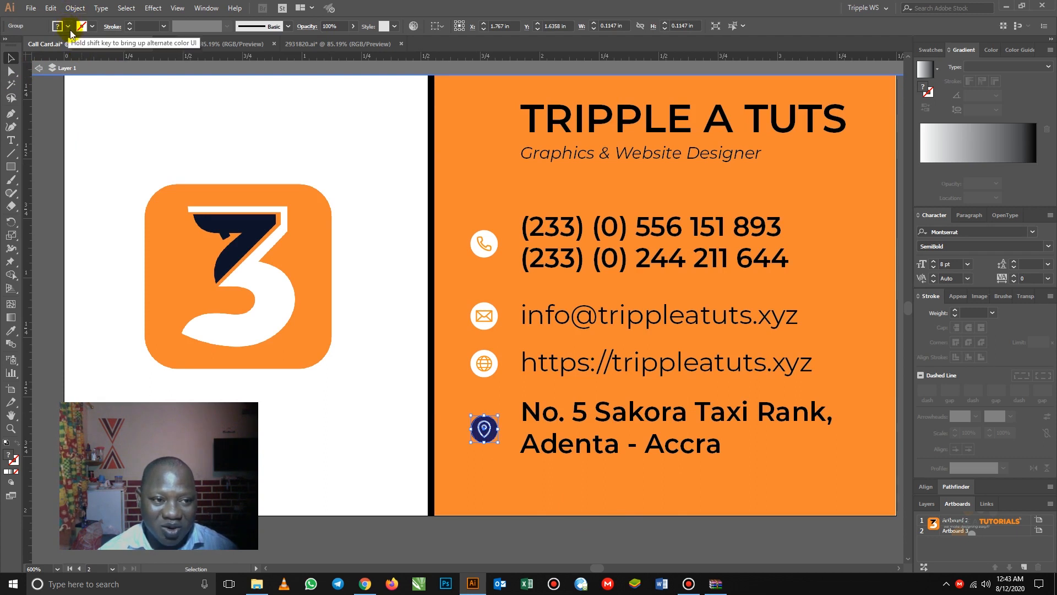
{"action": "left_click", "coordinate": [488, 471]}
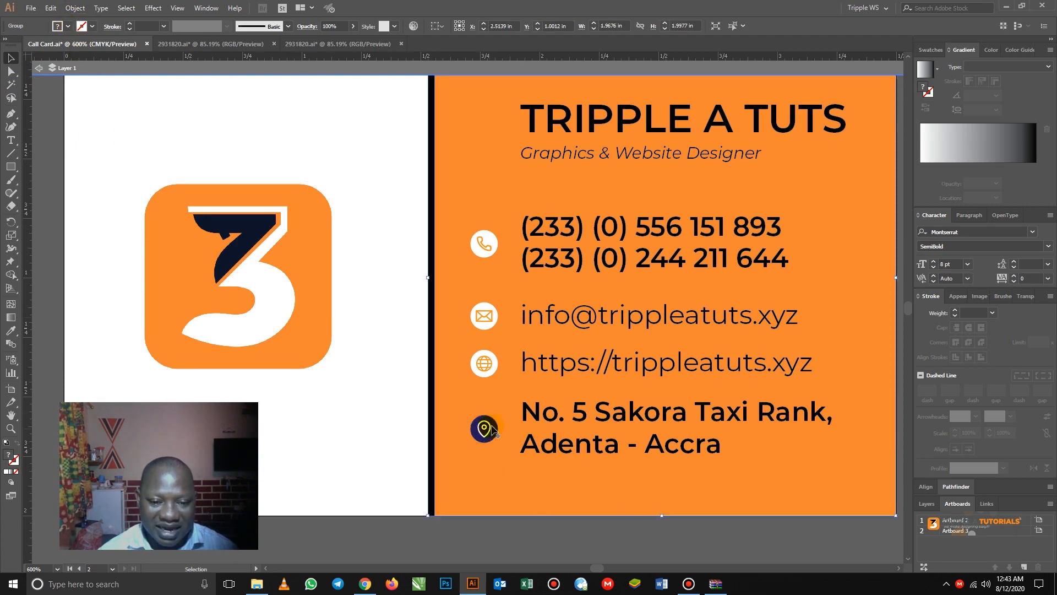
{"action": "double_click", "coordinate": [493, 429]}
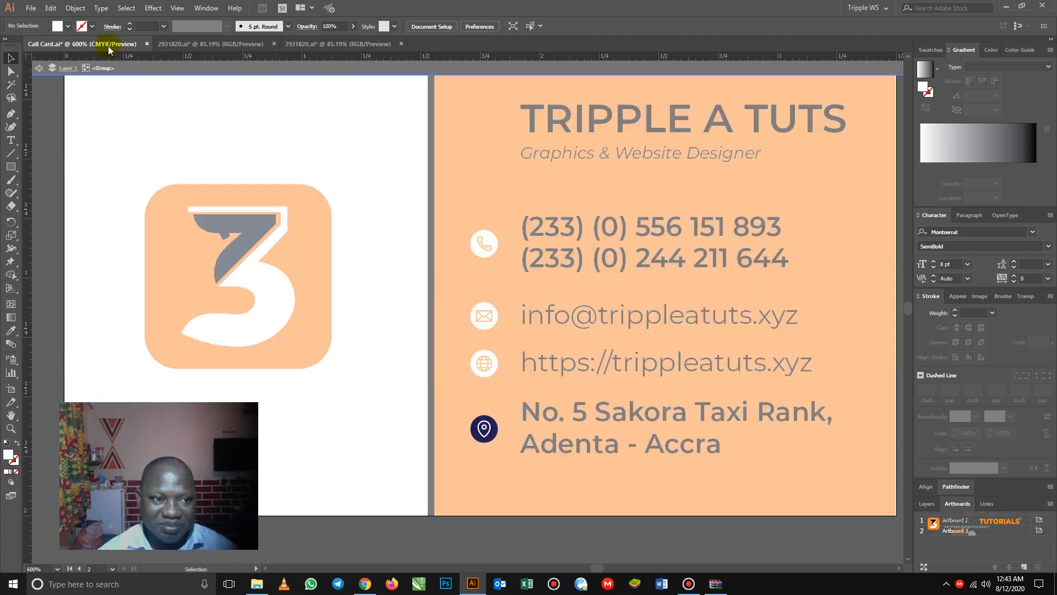
{"action": "left_click", "coordinate": [69, 26]}
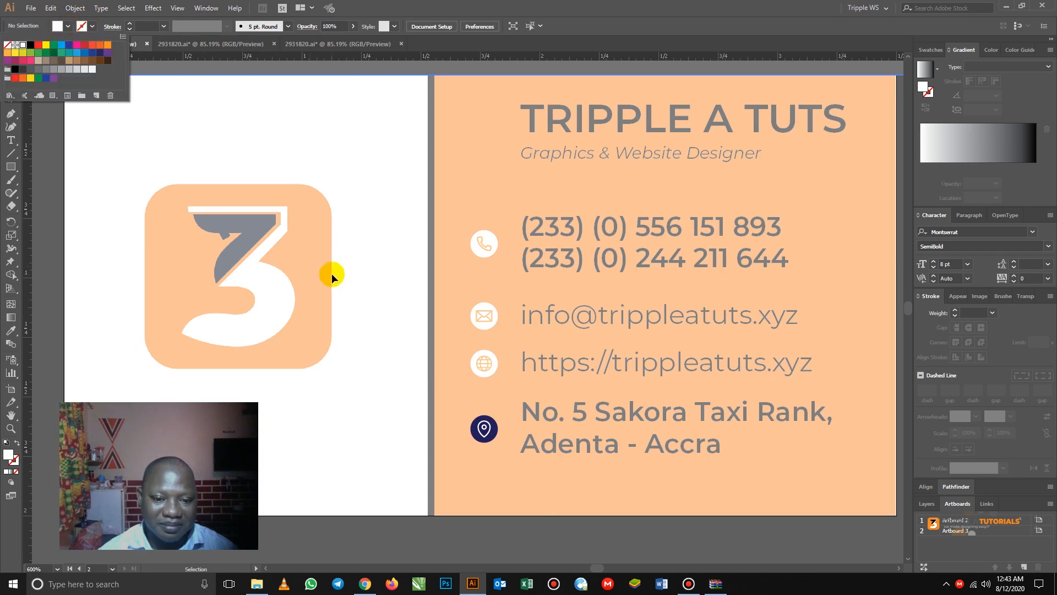
{"action": "left_click", "coordinate": [490, 430]}
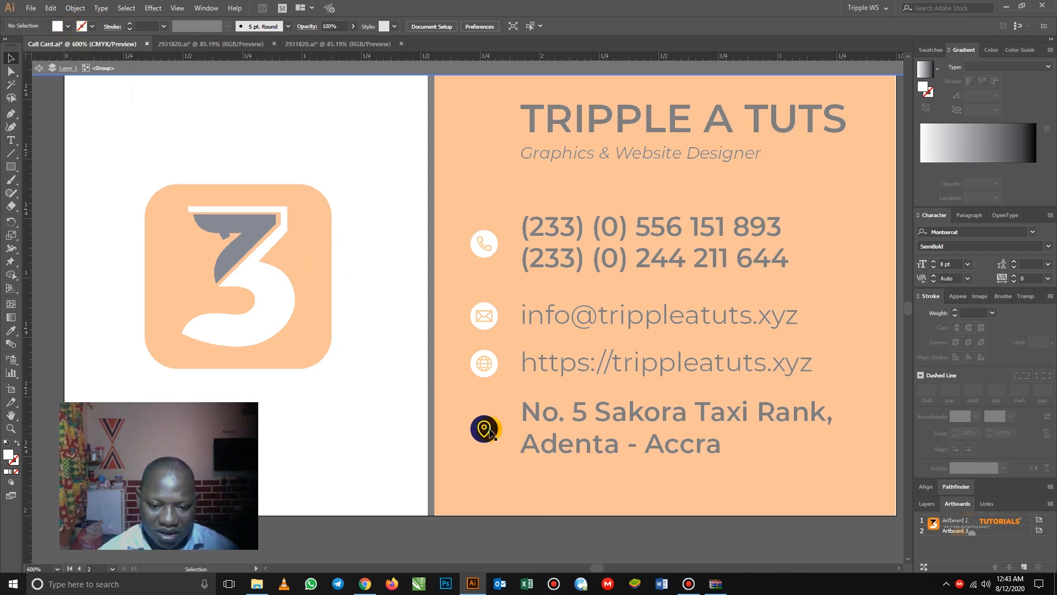
{"action": "left_click", "coordinate": [490, 432]}
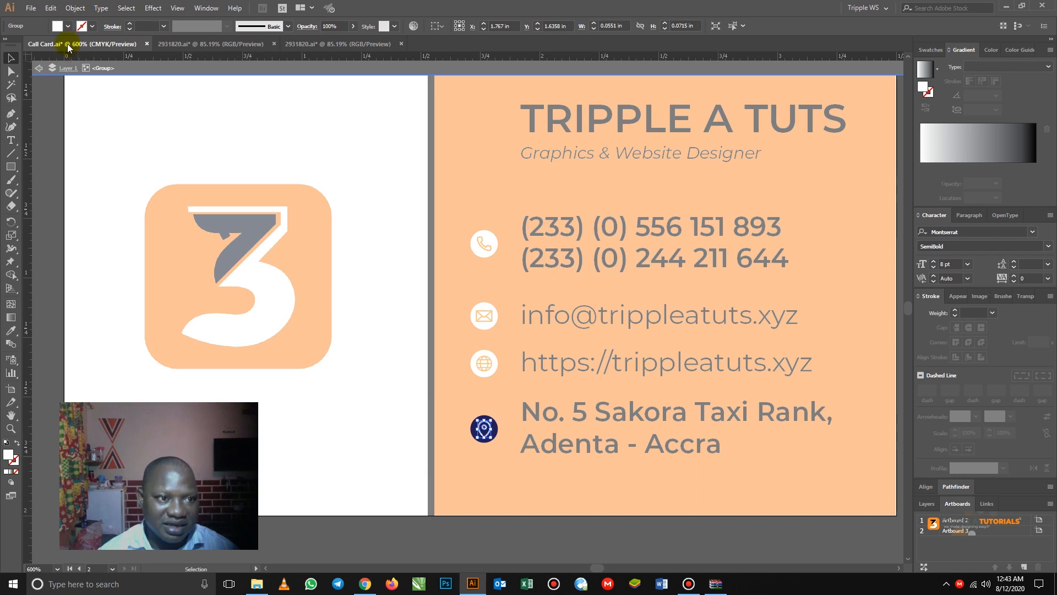
{"action": "left_click", "coordinate": [68, 26]}
{"action": "left_click", "coordinate": [107, 45]}
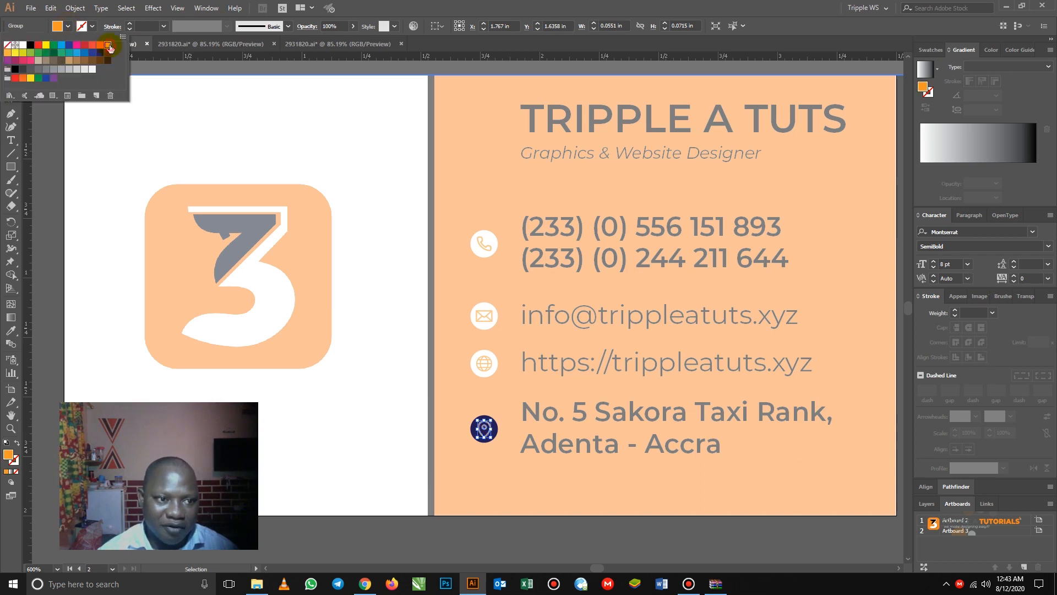
{"action": "left_click", "coordinate": [484, 400]}
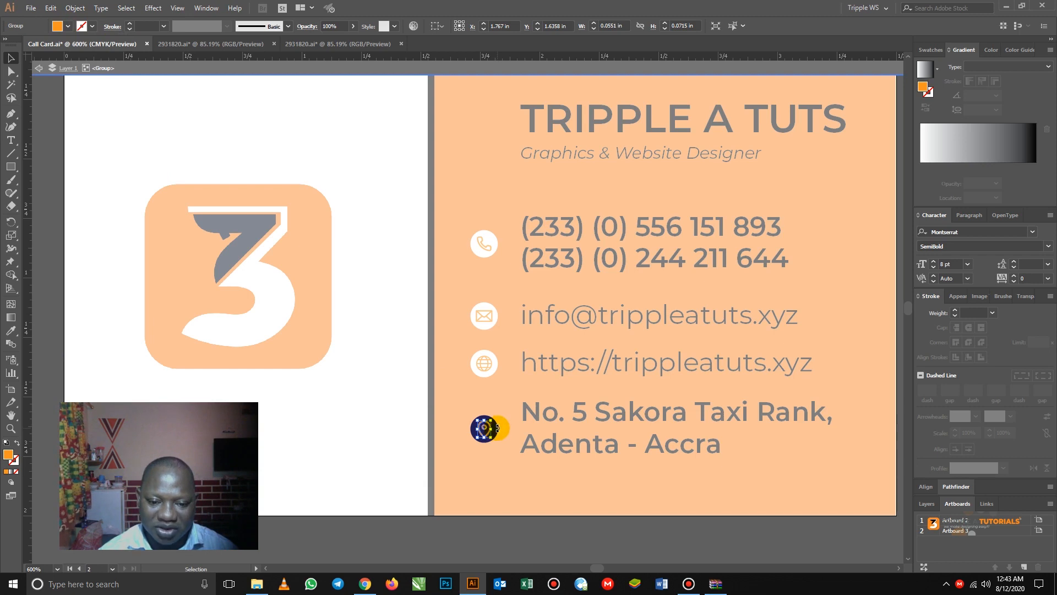
- Make the pin's background circle white and exit the group
{"action": "left_click", "coordinate": [498, 431]}
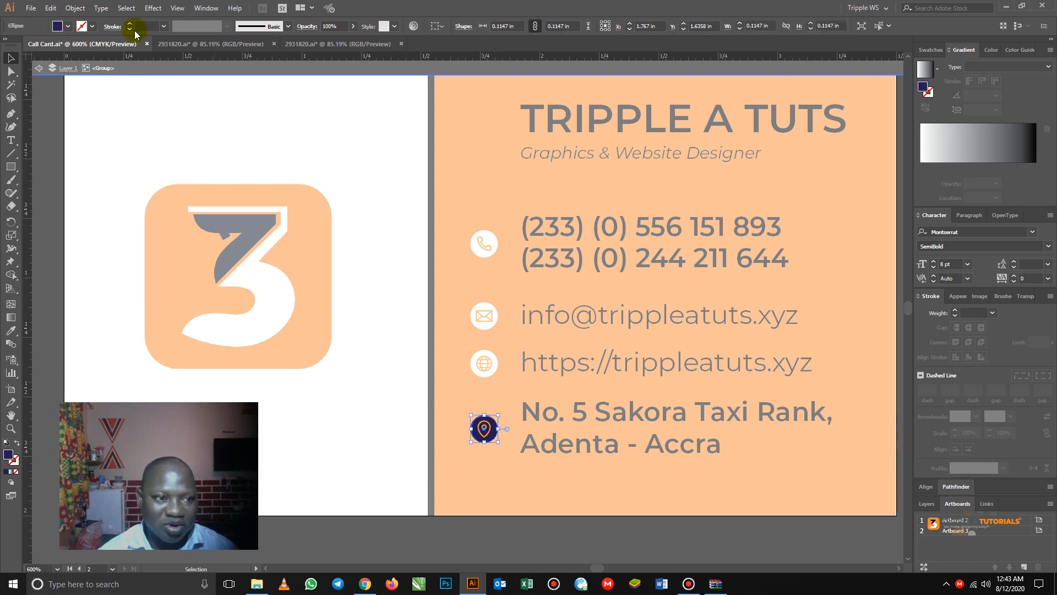
{"action": "left_click", "coordinate": [69, 27]}
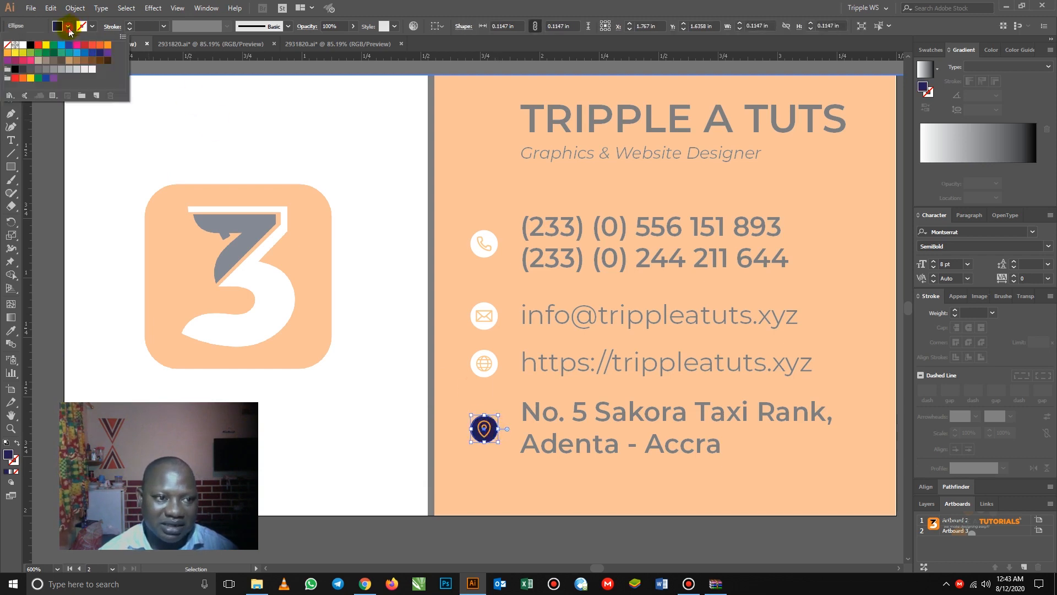
{"action": "left_click", "coordinate": [107, 45]}
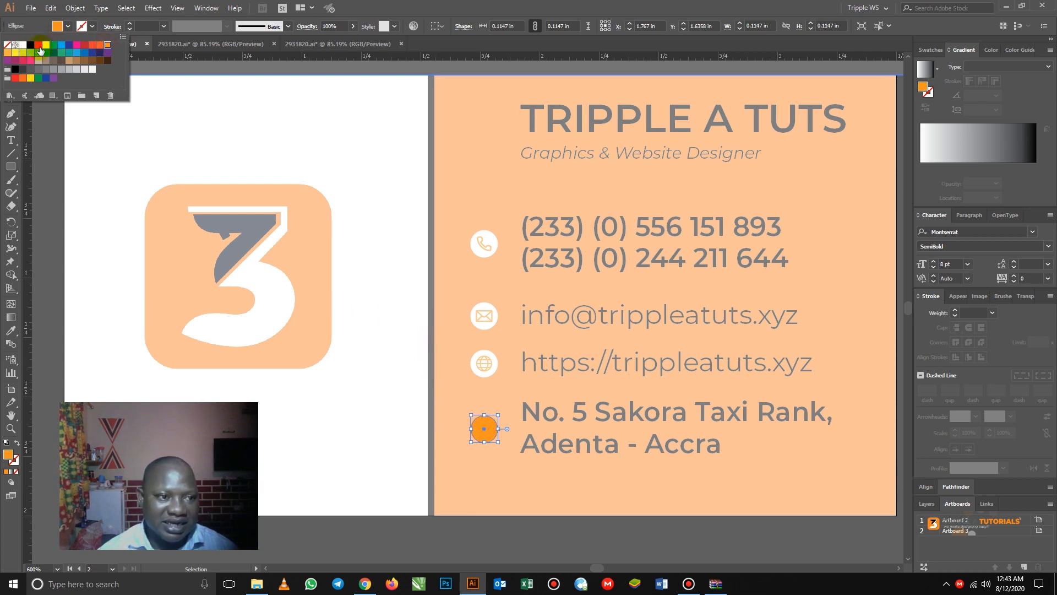
{"action": "left_click", "coordinate": [23, 45]}
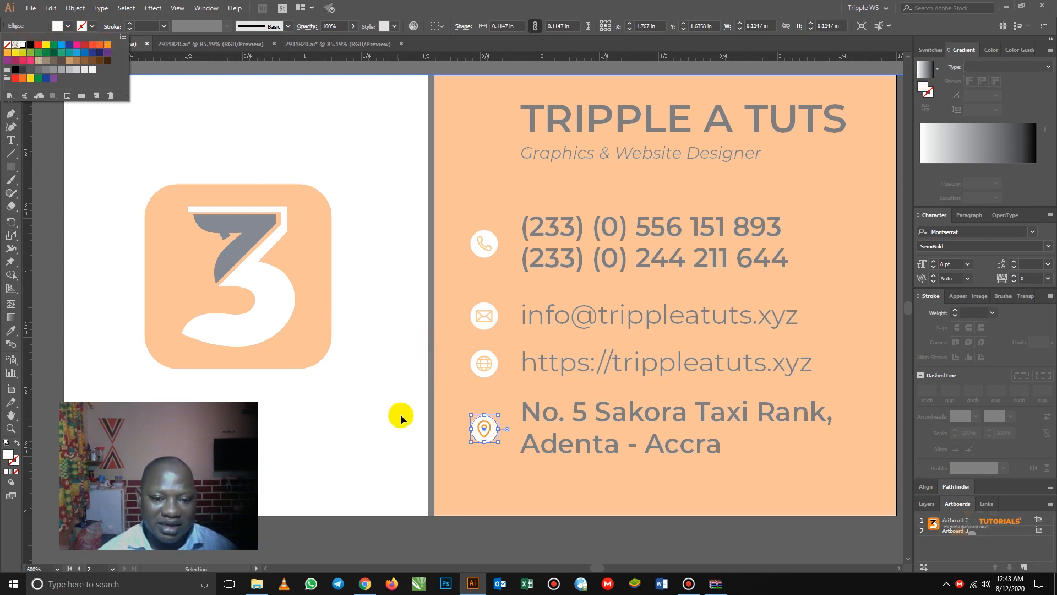
{"action": "left_click", "coordinate": [454, 383]}
{"action": "left_click", "coordinate": [455, 389]}
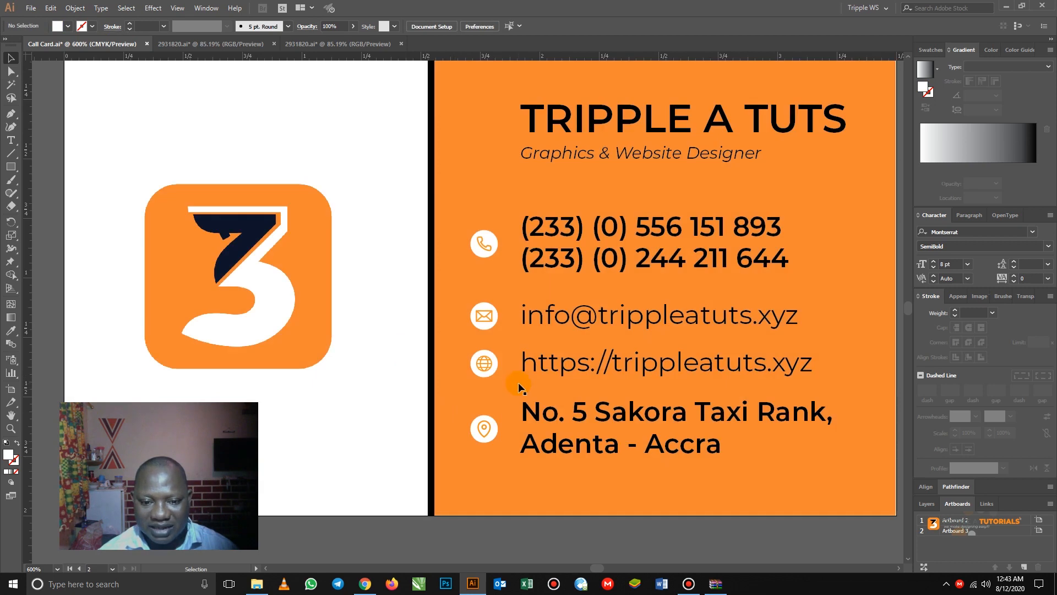
- Zoom out to 200% and pan so the front and back cards sit side by side
{"action": "key", "text": "z"}
{"action": "left_click", "coordinate": [521, 362], "text": "alt"}
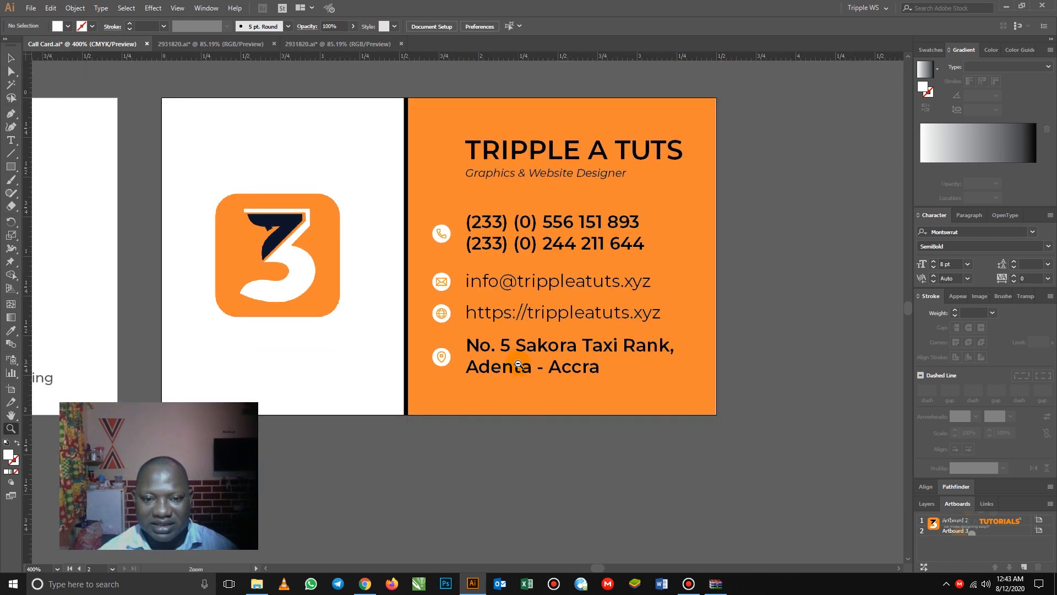
{"action": "left_click", "coordinate": [9, 58]}
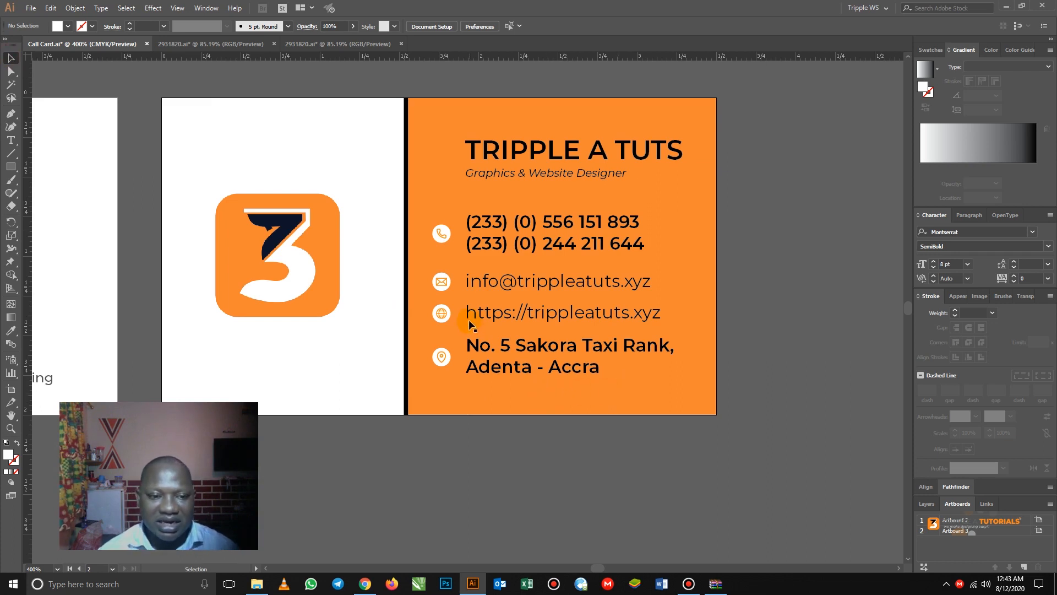
{"action": "key", "text": "z"}
{"action": "left_click", "coordinate": [519, 335], "text": "alt"}
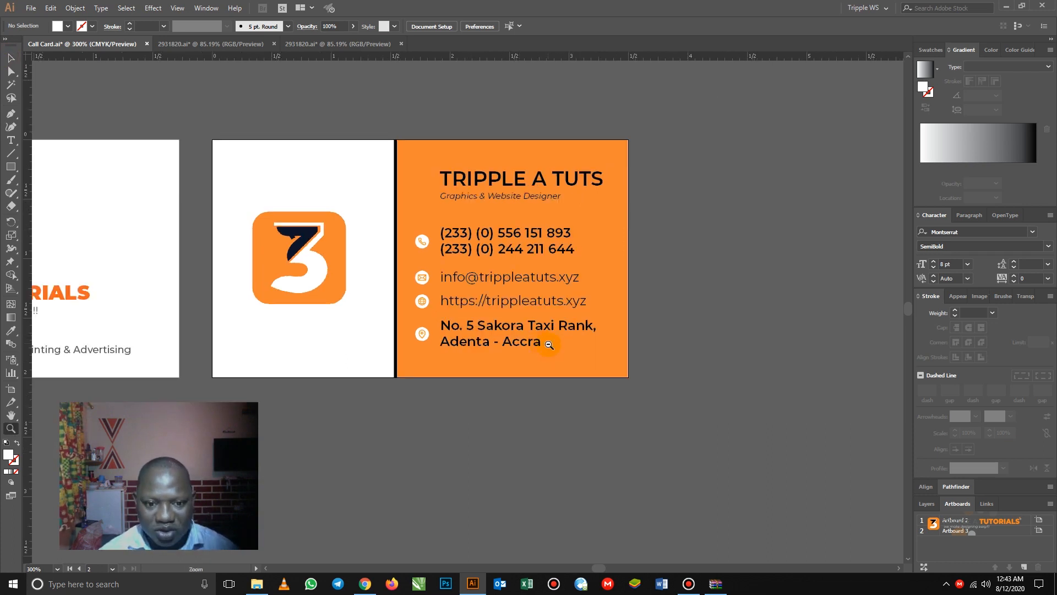
{"action": "left_click_drag", "start_coordinate": [439, 282], "coordinate": [629, 294]}
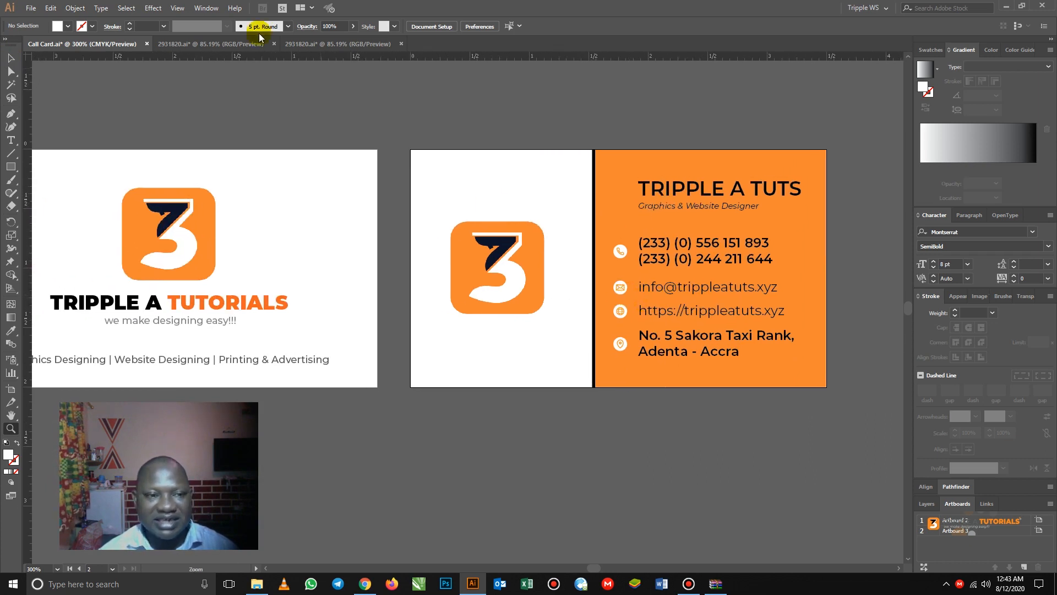
{"action": "left_click", "coordinate": [320, 44]}
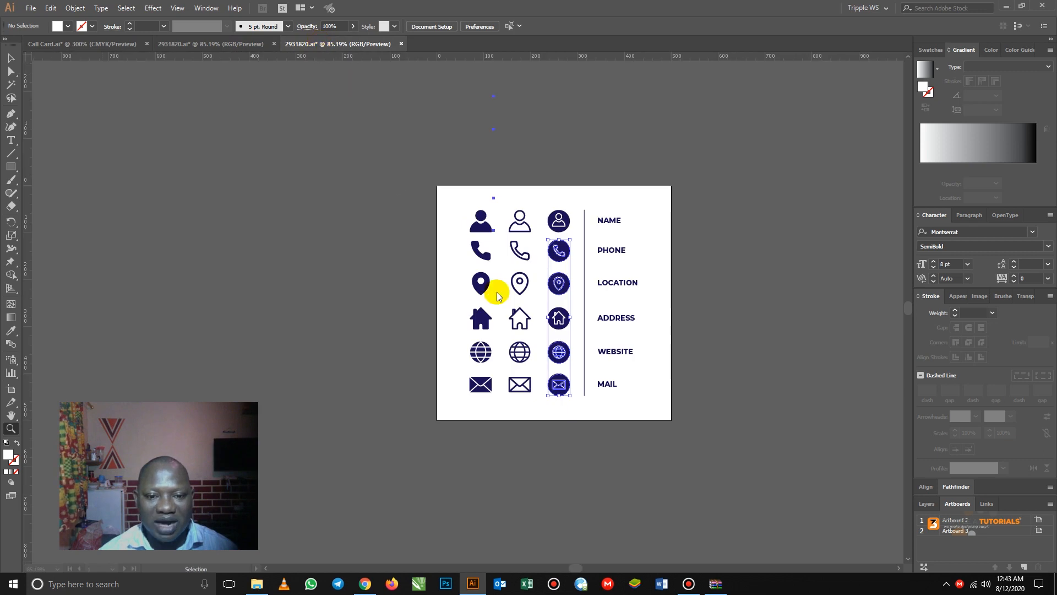
{"action": "left_click", "coordinate": [34, 44]}
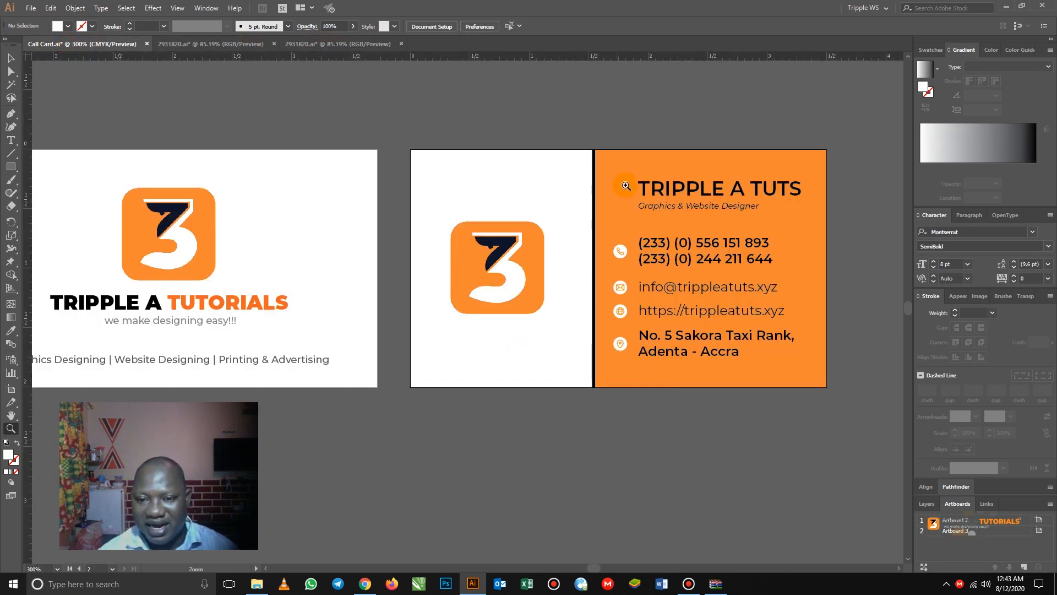
{"action": "left_click", "coordinate": [11, 58]}
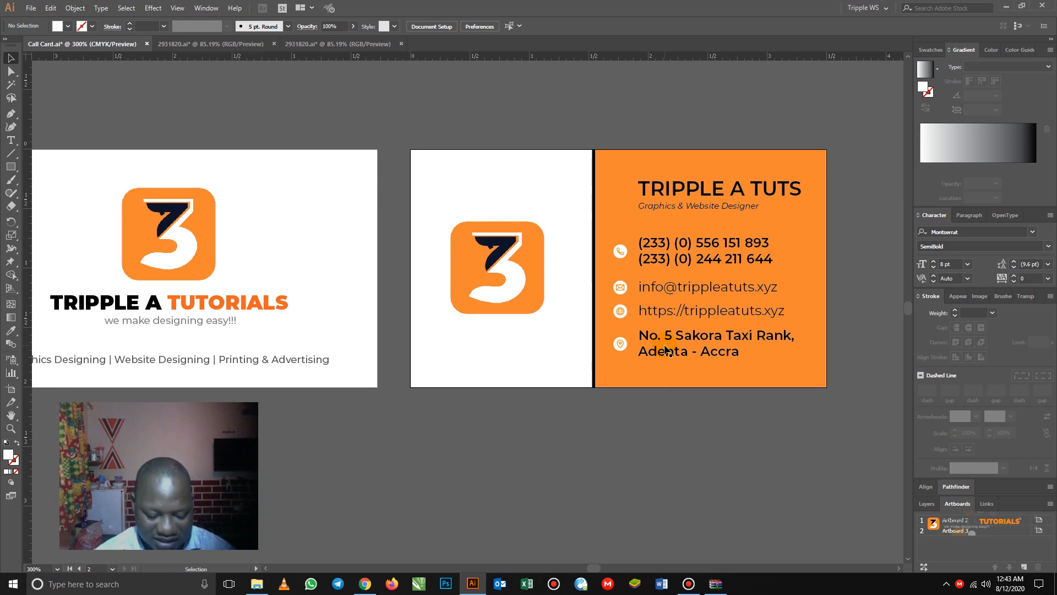
{"action": "key", "text": "z"}
{"action": "left_click", "coordinate": [590, 288], "text": "alt"}
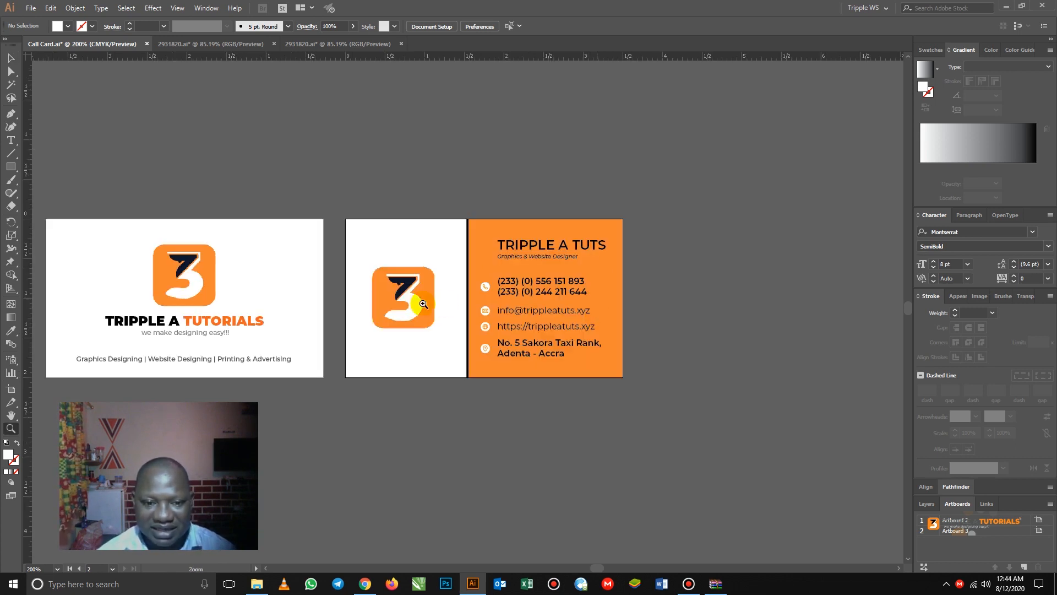
{"action": "left_click_drag", "start_coordinate": [395, 302], "coordinate": [518, 287]}
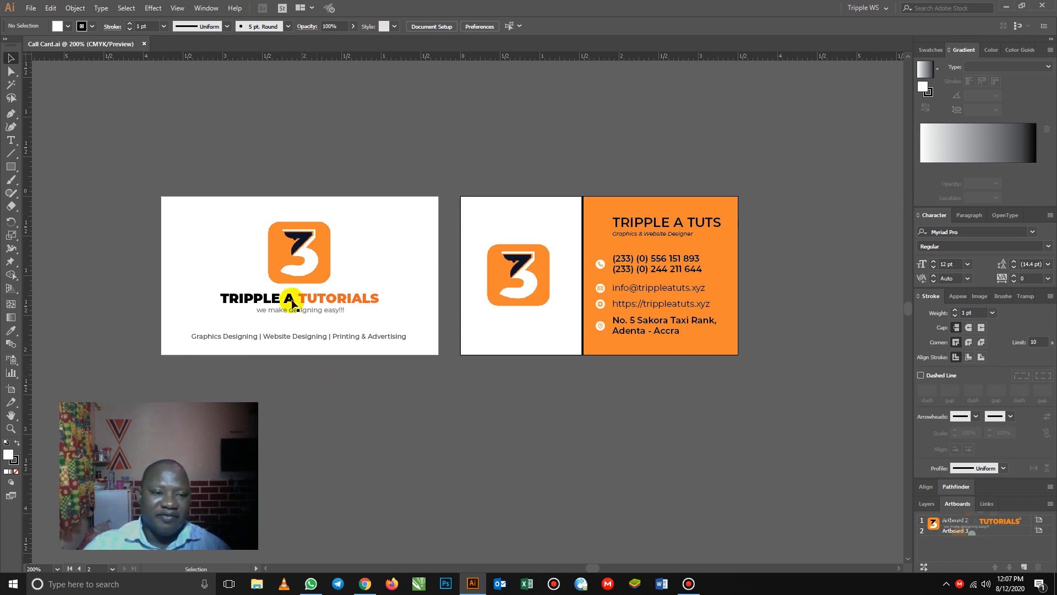
- Create a new A4 document from the Print presets
{"action": "left_click", "coordinate": [31, 8]}
{"action": "left_click", "coordinate": [31, 8]}
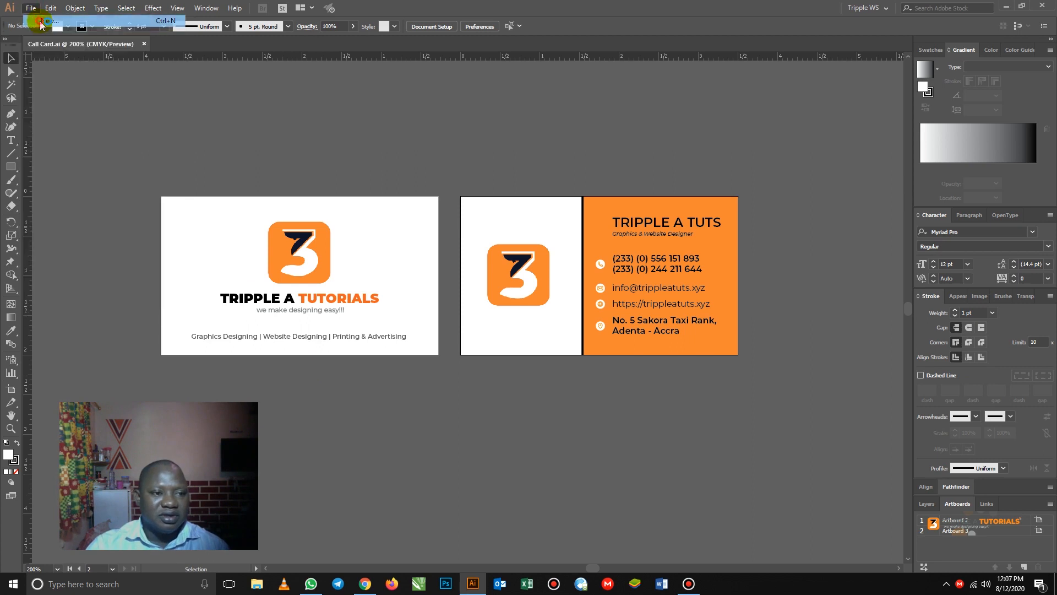
{"action": "key", "text": "ctrl+n"}
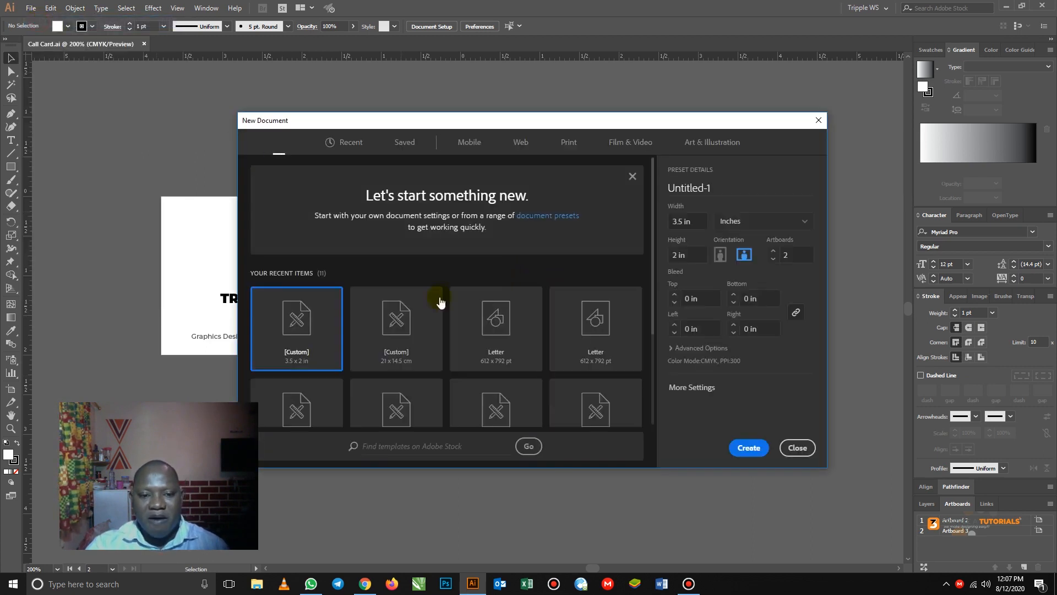
{"action": "left_click", "coordinate": [572, 147]}
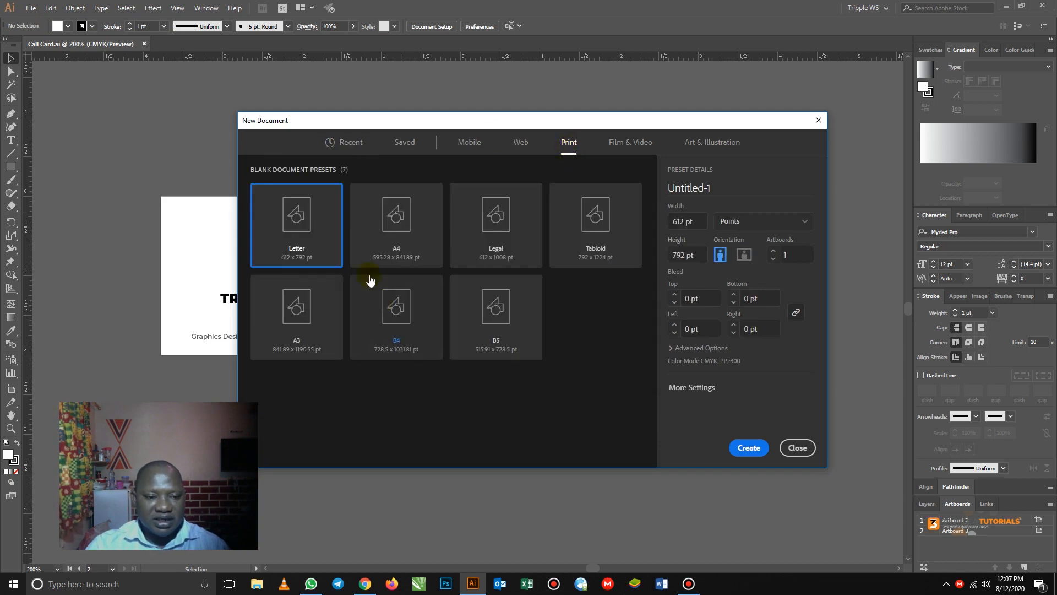
{"action": "left_click", "coordinate": [397, 236]}
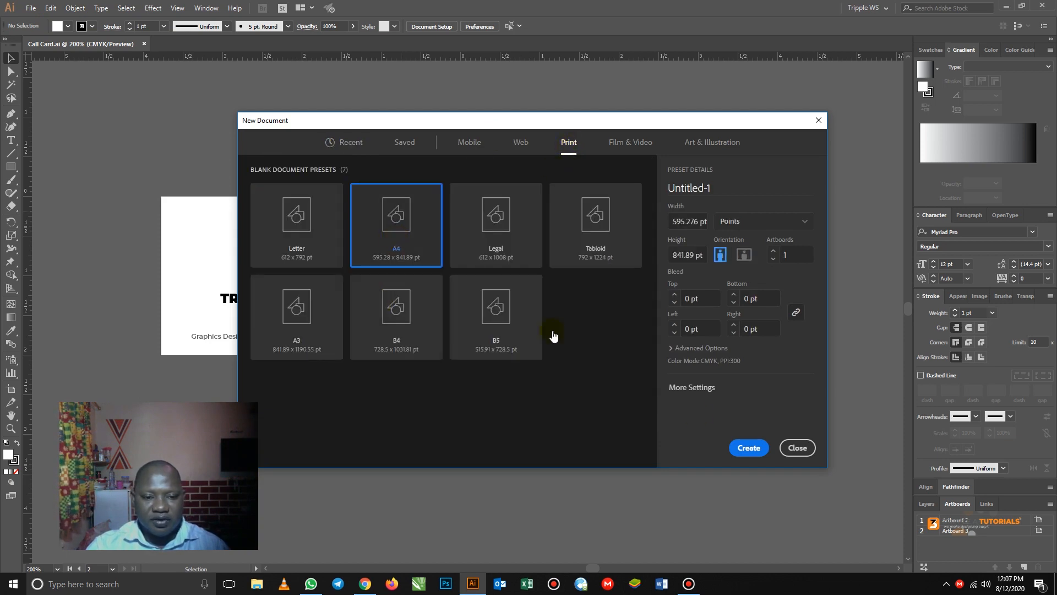
{"action": "left_click", "coordinate": [747, 448]}
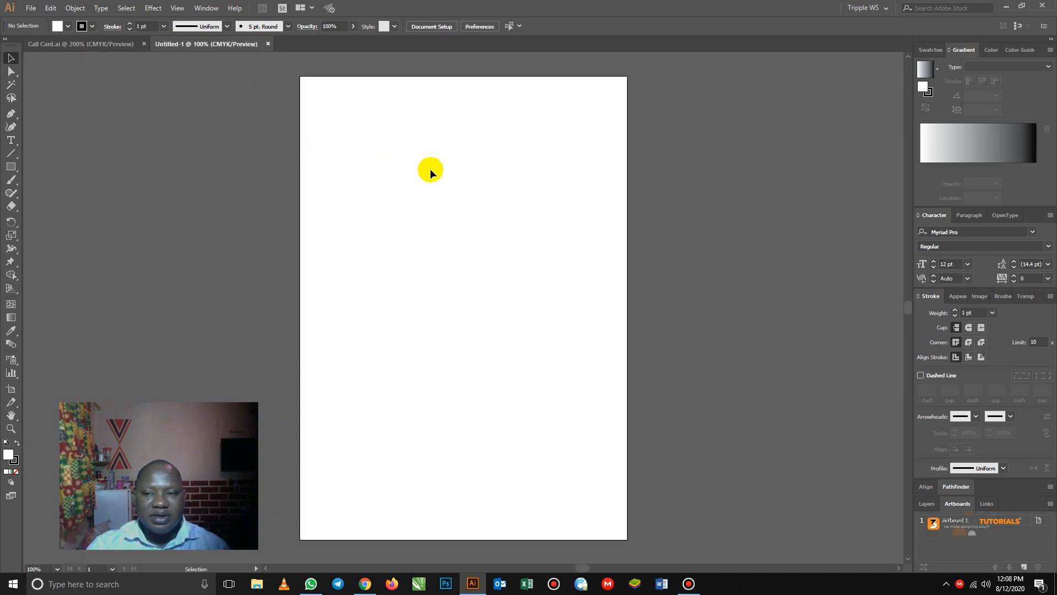
- Cover the A4 artboard with a black-filled rectangle, then return to Call Card
{"action": "left_click", "coordinate": [11, 166]}
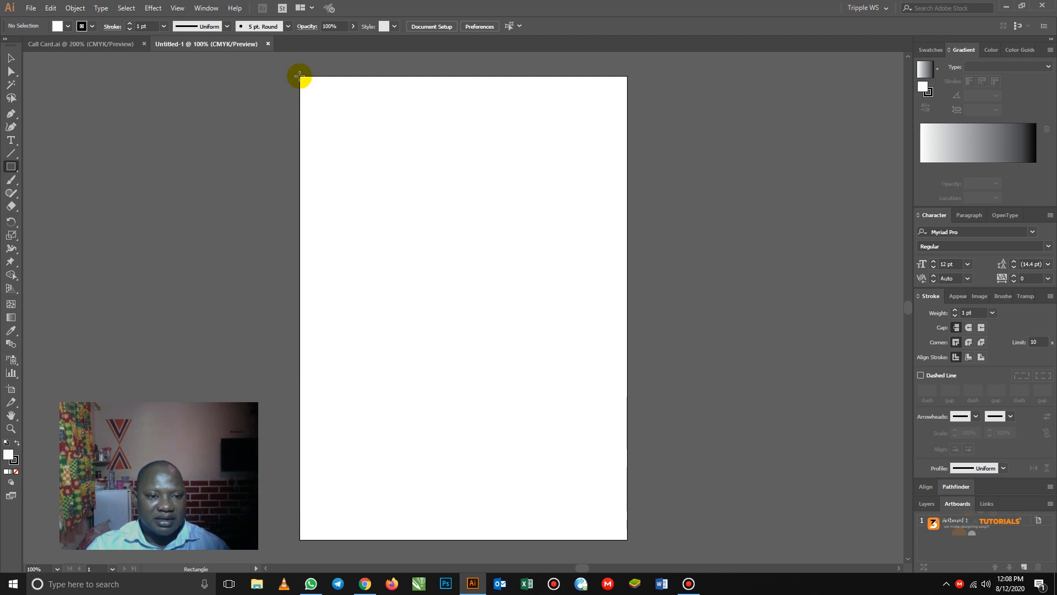
{"action": "mouse_move", "coordinate": [299, 76]}
{"action": "left_mouse_down"}
{"action": "mouse_move", "coordinate": [602, 548]}
{"action": "mouse_move", "coordinate": [626, 539]}
{"action": "left_mouse_up"}
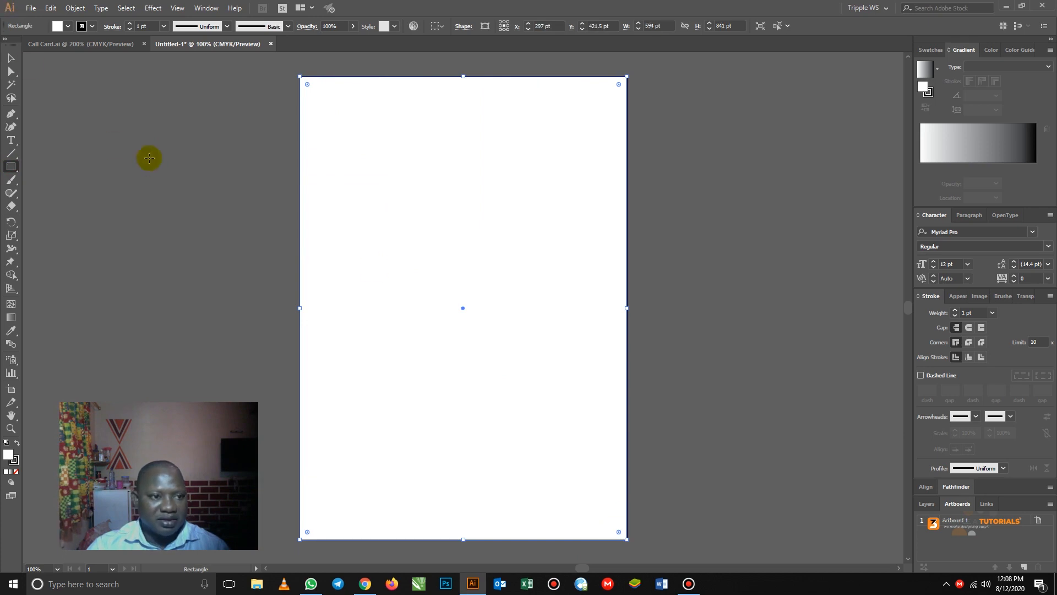
{"action": "left_click", "coordinate": [68, 27]}
{"action": "left_click", "coordinate": [30, 44]}
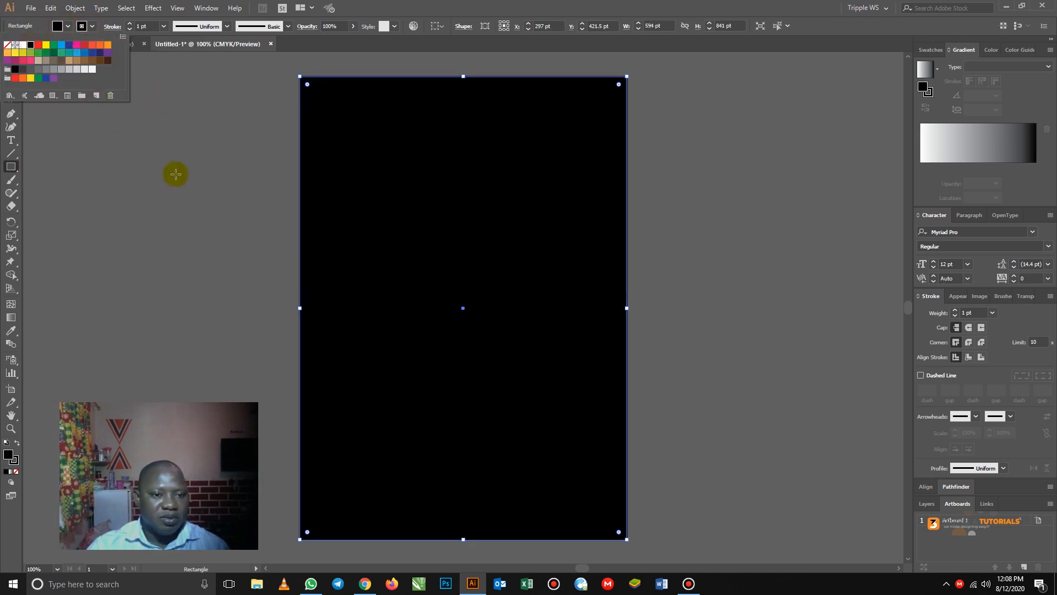
{"action": "left_click", "coordinate": [194, 199]}
{"action": "left_click", "coordinate": [11, 57]}
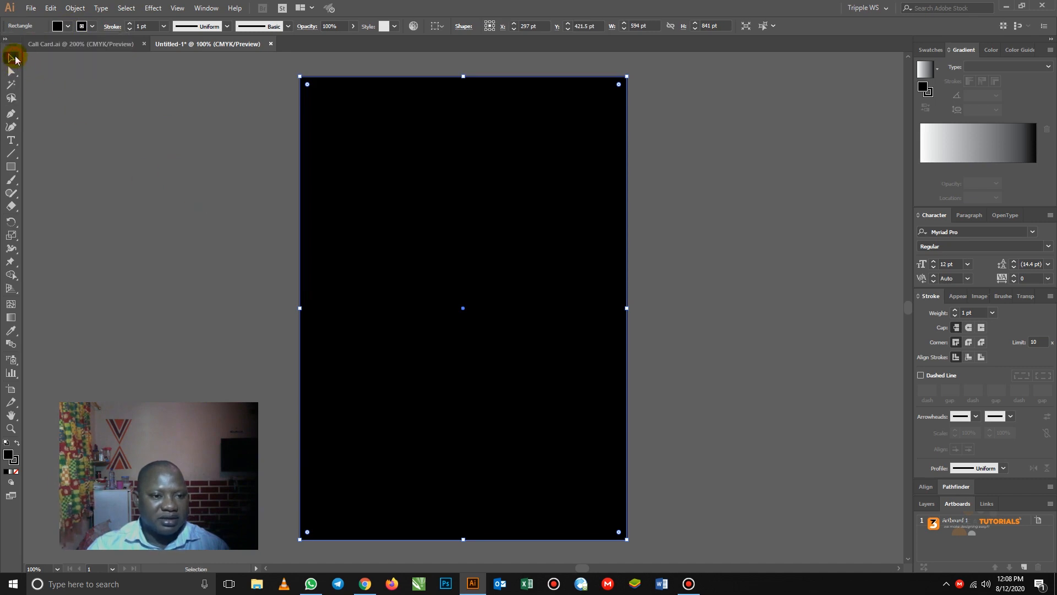
{"action": "left_click", "coordinate": [160, 146]}
{"action": "left_click", "coordinate": [437, 158]}
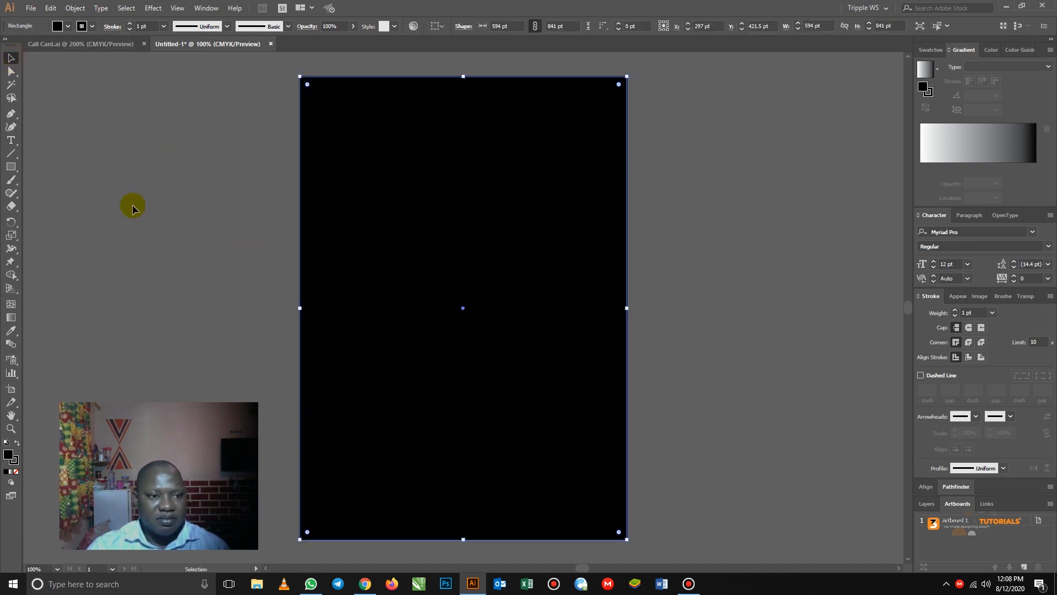
{"action": "left_click", "coordinate": [116, 44]}
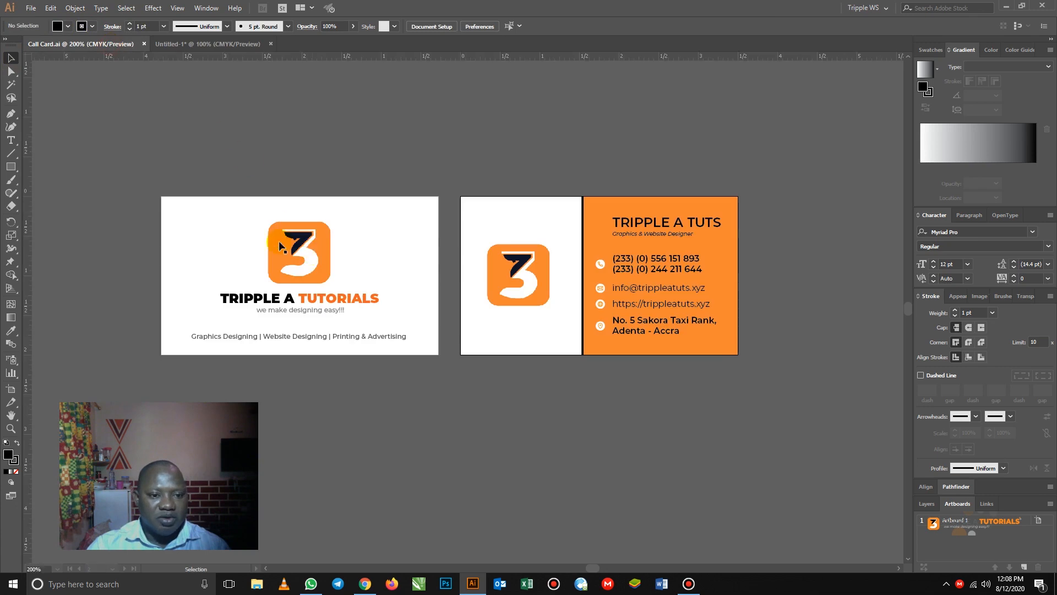
- Add a white, stroke-free rectangle behind the front card's artwork
{"action": "left_click", "coordinate": [12, 168]}
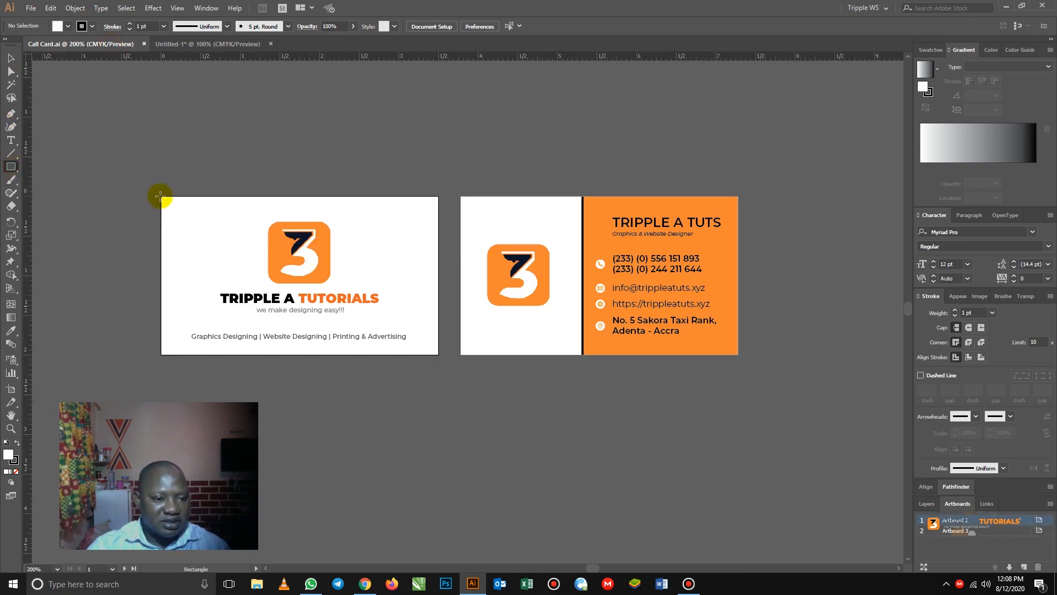
{"action": "left_click_drag", "start_coordinate": [162, 195], "coordinate": [438, 354]}
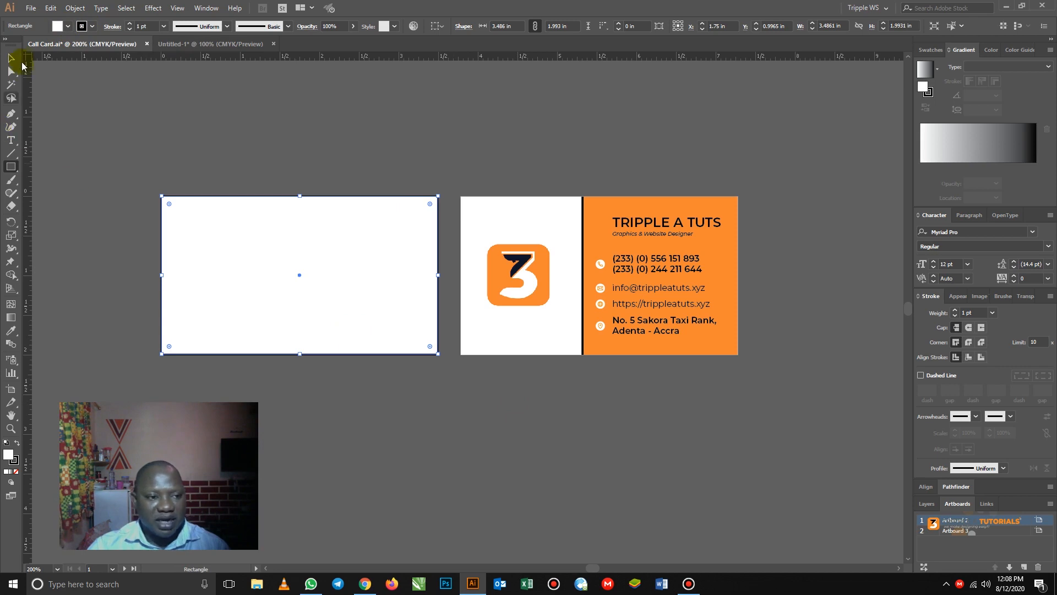
{"action": "left_click", "coordinate": [15, 63]}
{"action": "right_click", "coordinate": [376, 256]}
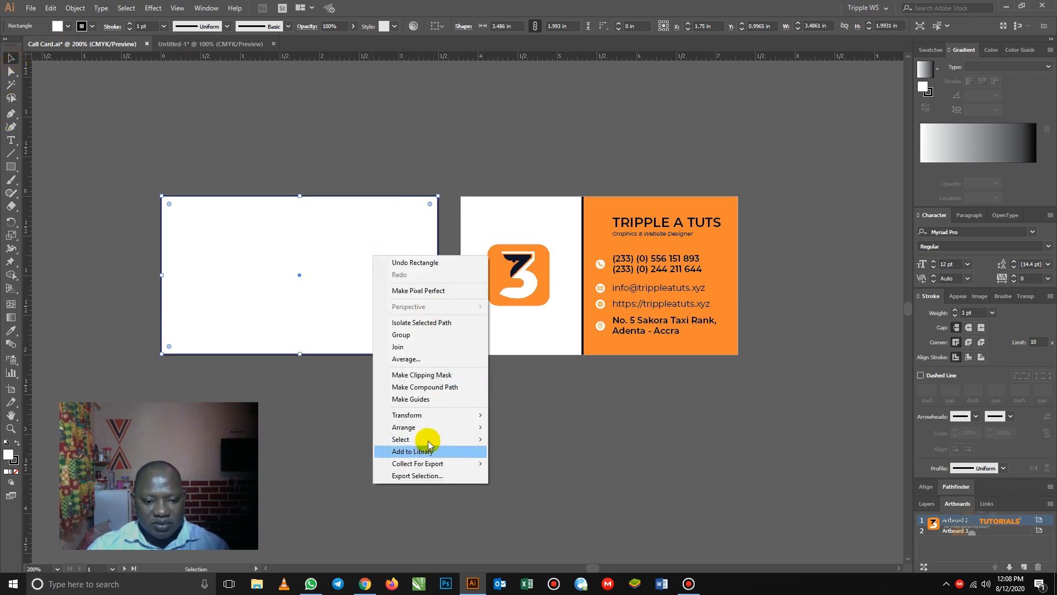
{"action": "mouse_move", "coordinate": [431, 427]}
{"action": "left_click", "coordinate": [538, 462]}
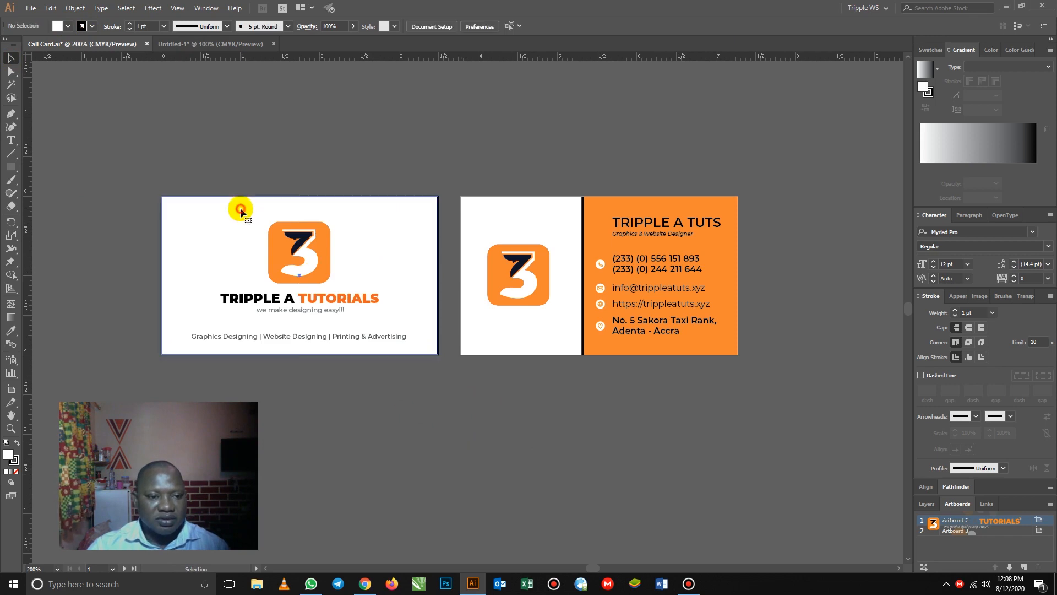
{"action": "left_click", "coordinate": [91, 27]}
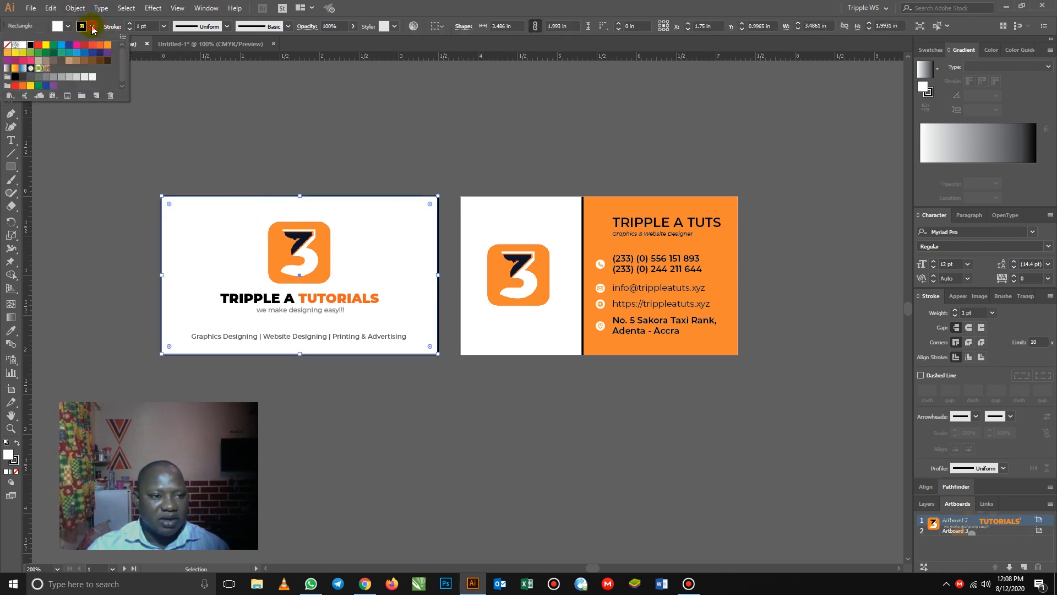
{"action": "left_click", "coordinate": [6, 45]}
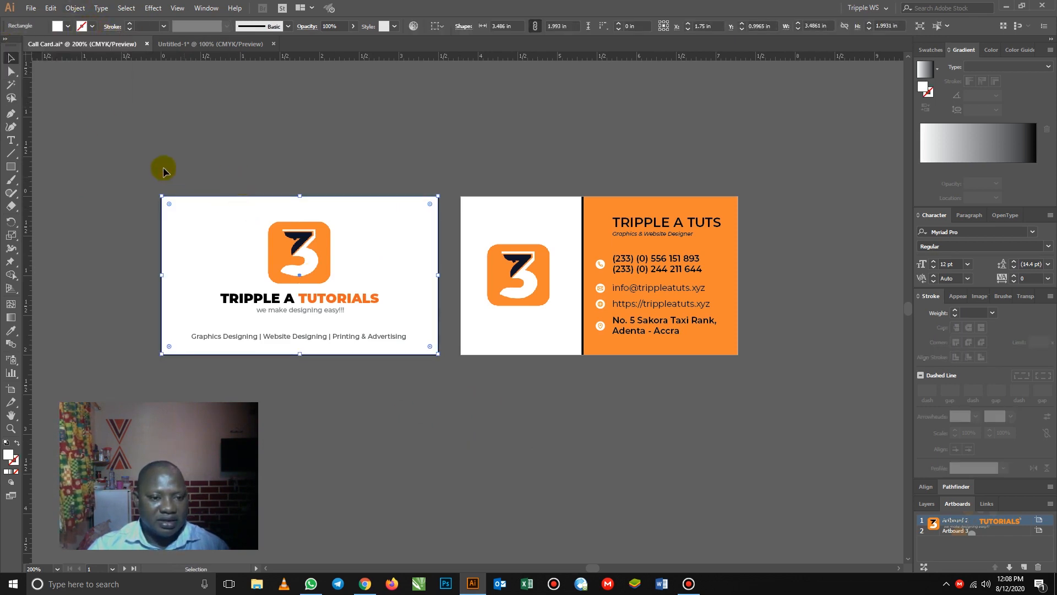
{"action": "left_click", "coordinate": [140, 152]}
- Select all the front card's elements and group them
{"action": "left_click_drag", "start_coordinate": [141, 154], "coordinate": [447, 375]}
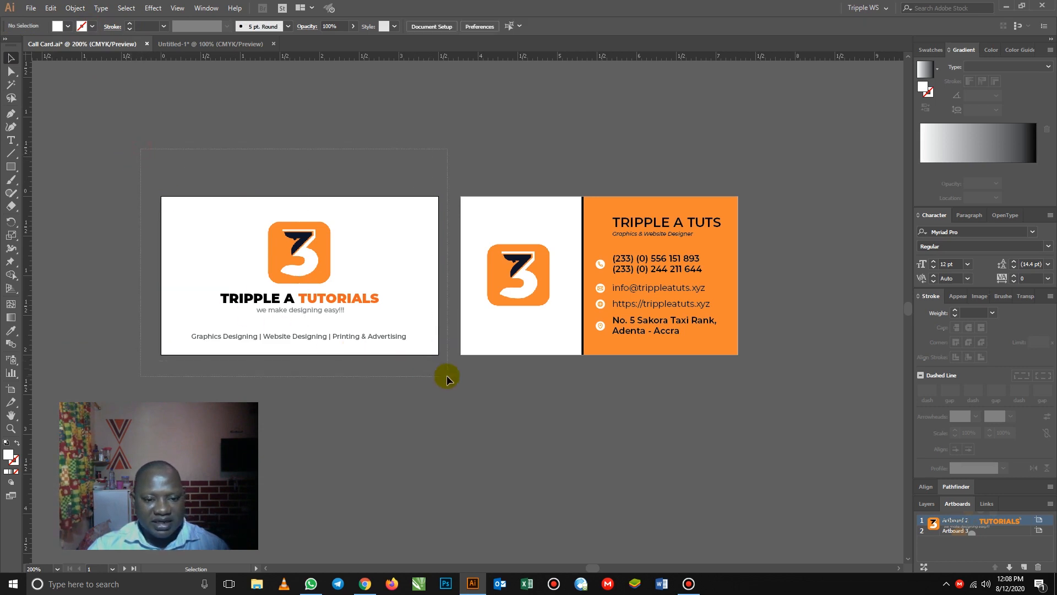
{"action": "right_click", "coordinate": [326, 289]}
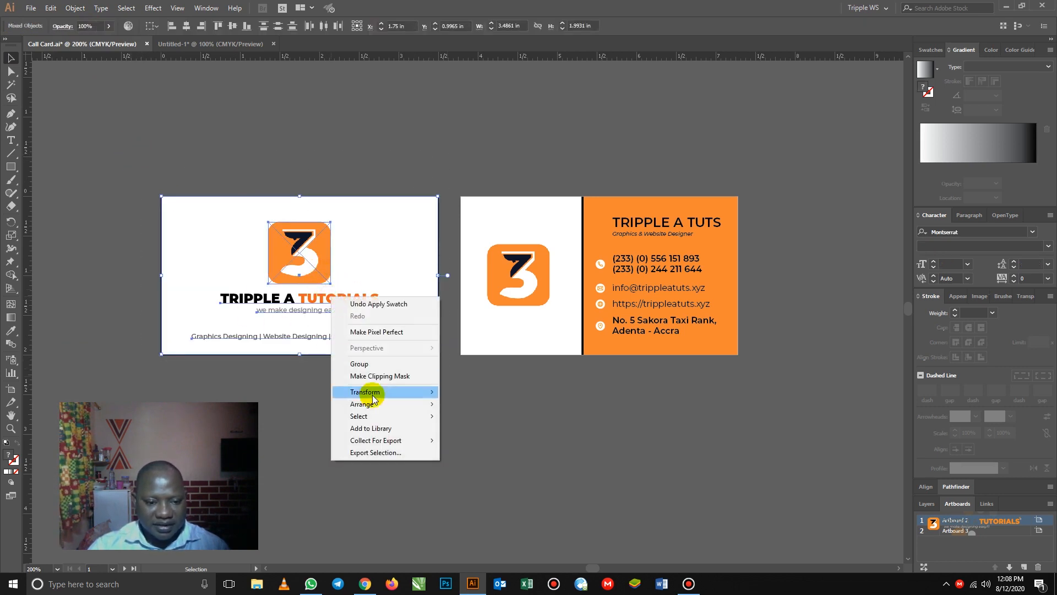
{"action": "left_click", "coordinate": [372, 363]}
{"action": "right_click", "coordinate": [293, 261]}
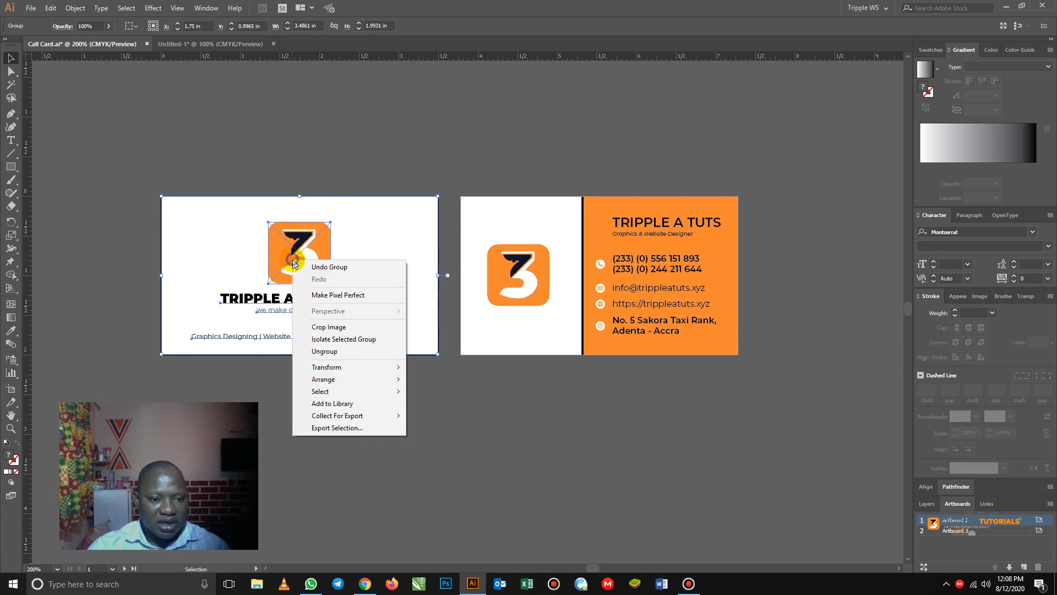
{"action": "left_click", "coordinate": [219, 163]}
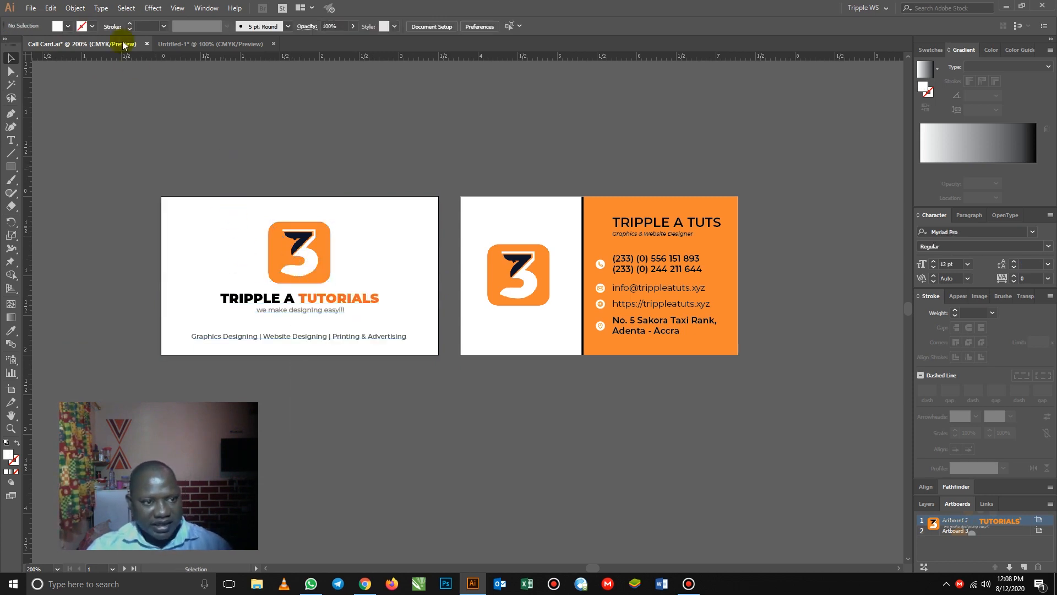
{"action": "left_click", "coordinate": [189, 44]}
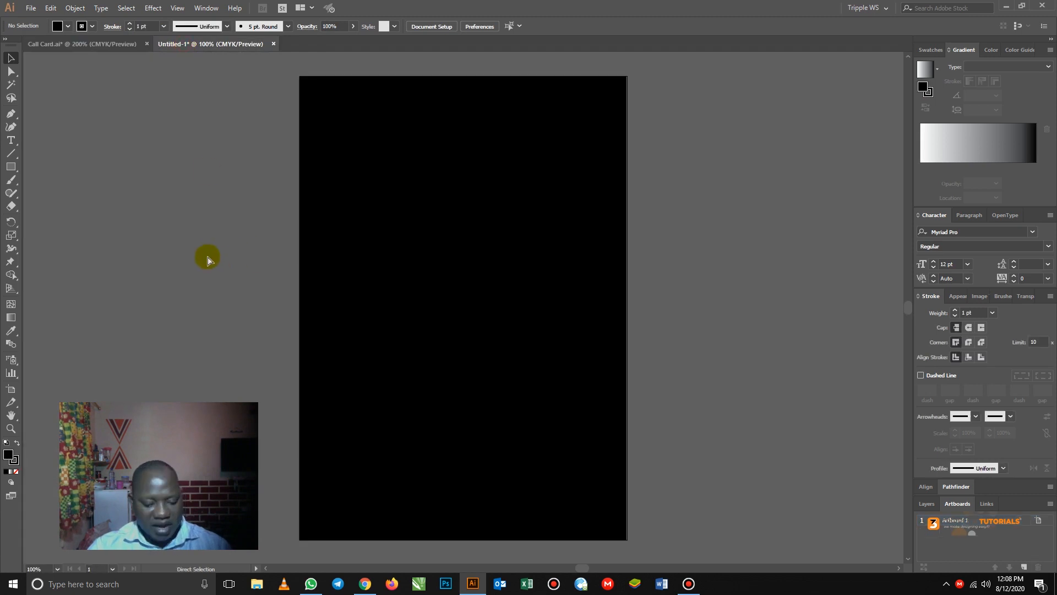
{"action": "left_click", "coordinate": [395, 307]}
{"action": "key", "text": "a"}
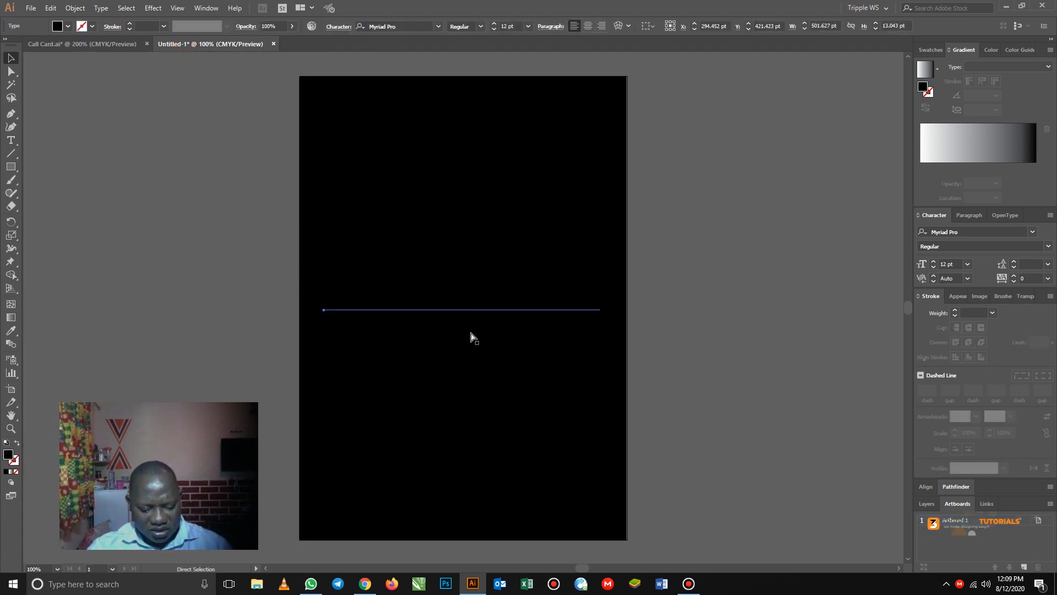
{"action": "left_click", "coordinate": [472, 337]}
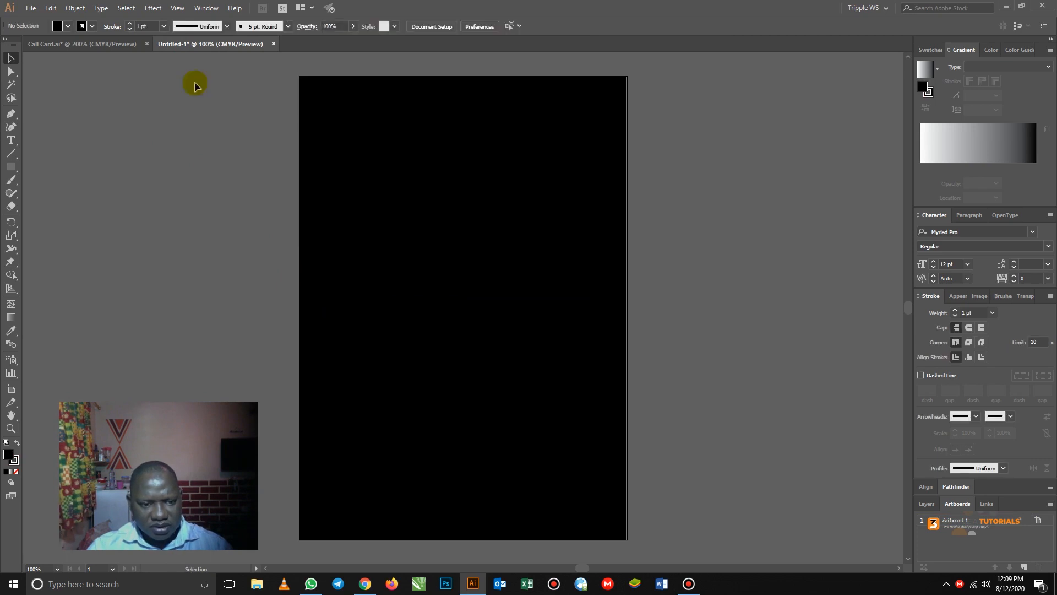
{"action": "left_click", "coordinate": [116, 44]}
{"action": "left_click", "coordinate": [232, 212]}
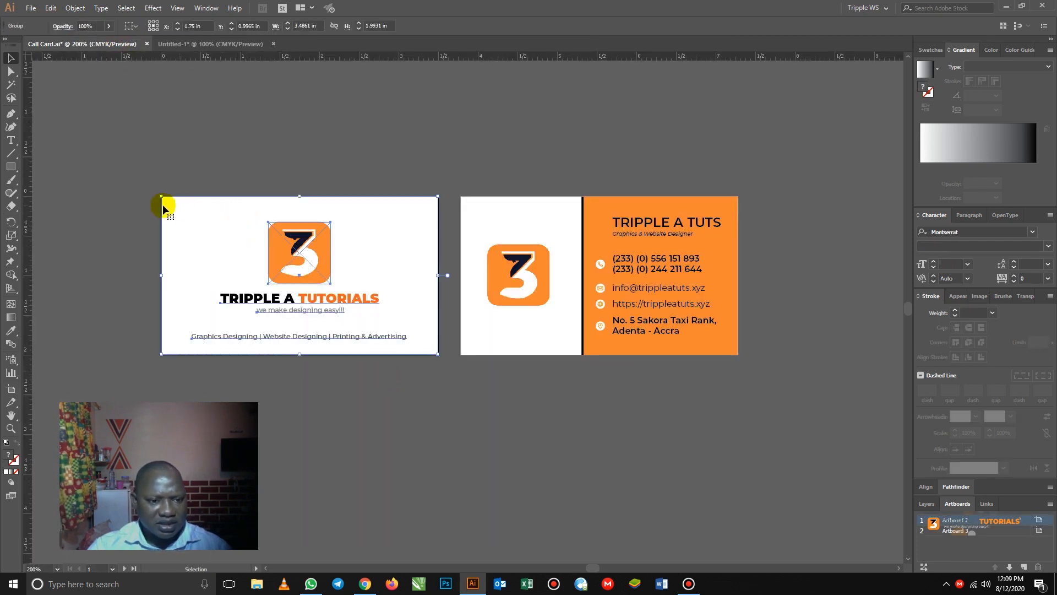
{"action": "right_click", "coordinate": [175, 220]}
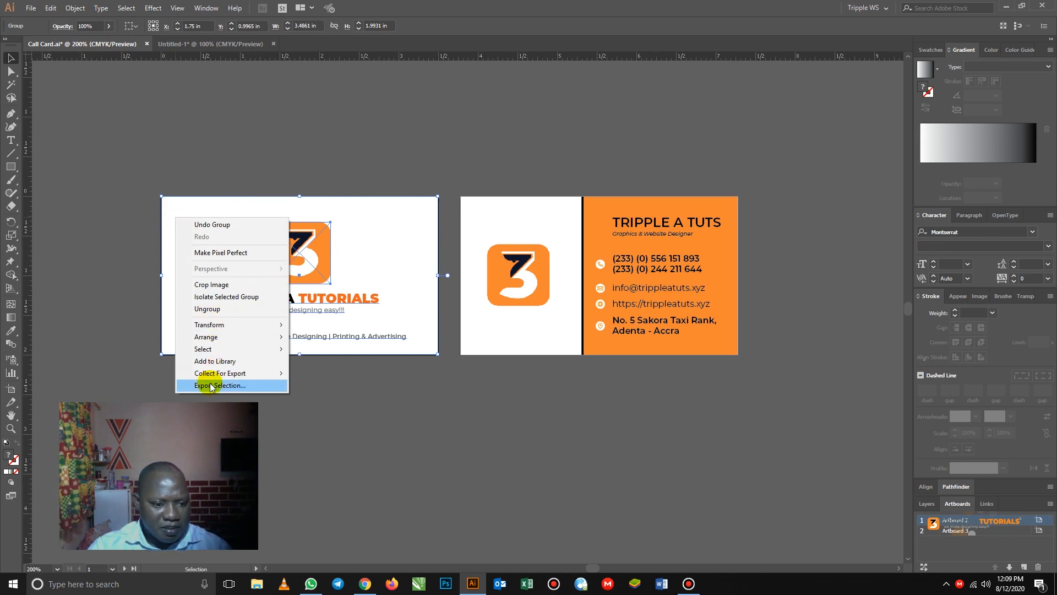
- Copy the front card group and paste it into the upper half of the black page
{"action": "left_click", "coordinate": [165, 239]}
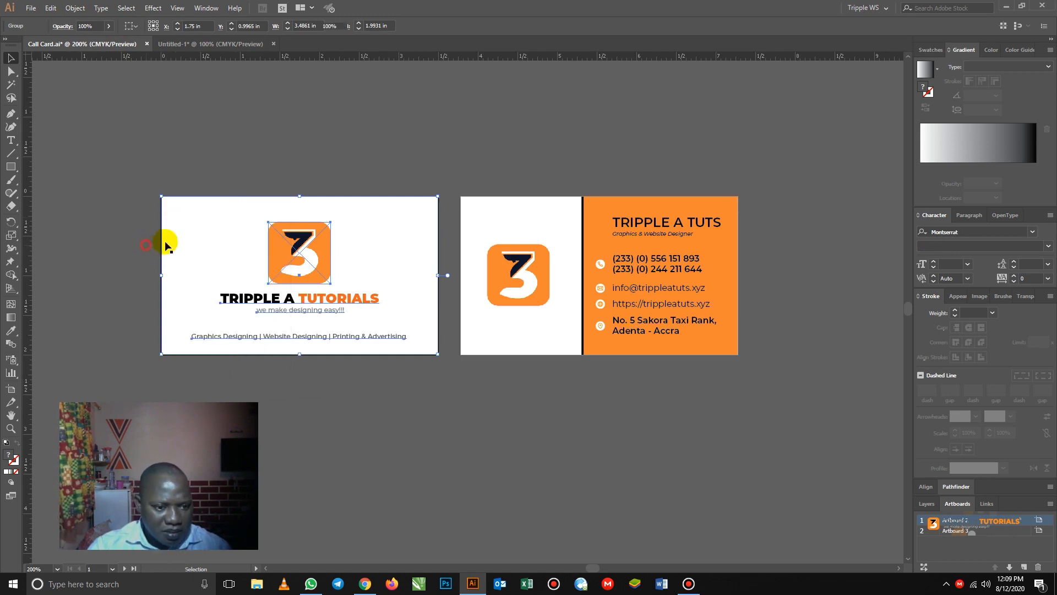
{"action": "left_click", "coordinate": [179, 238]}
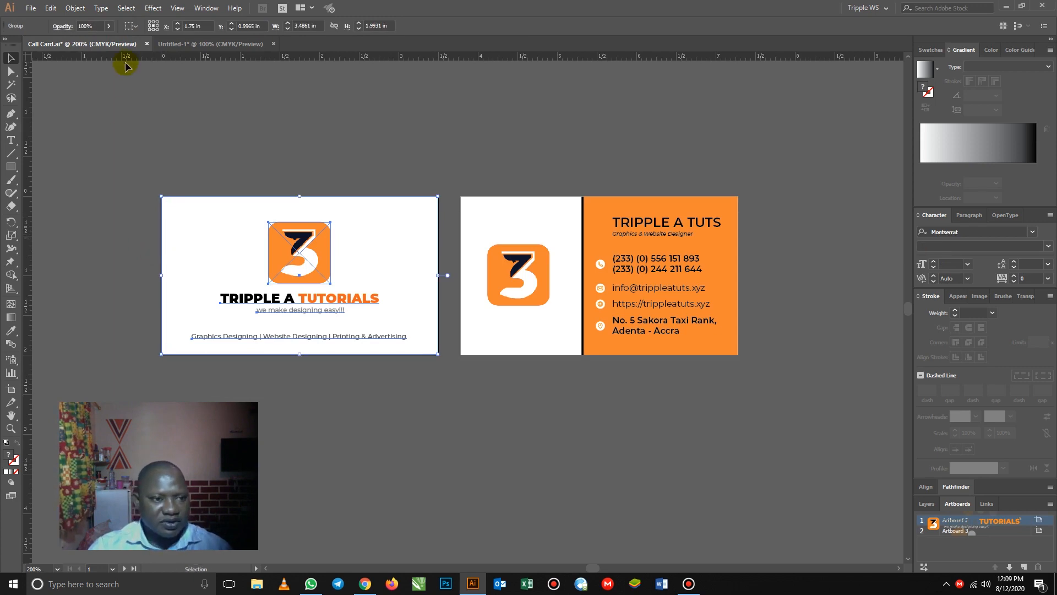
{"action": "left_click", "coordinate": [50, 8]}
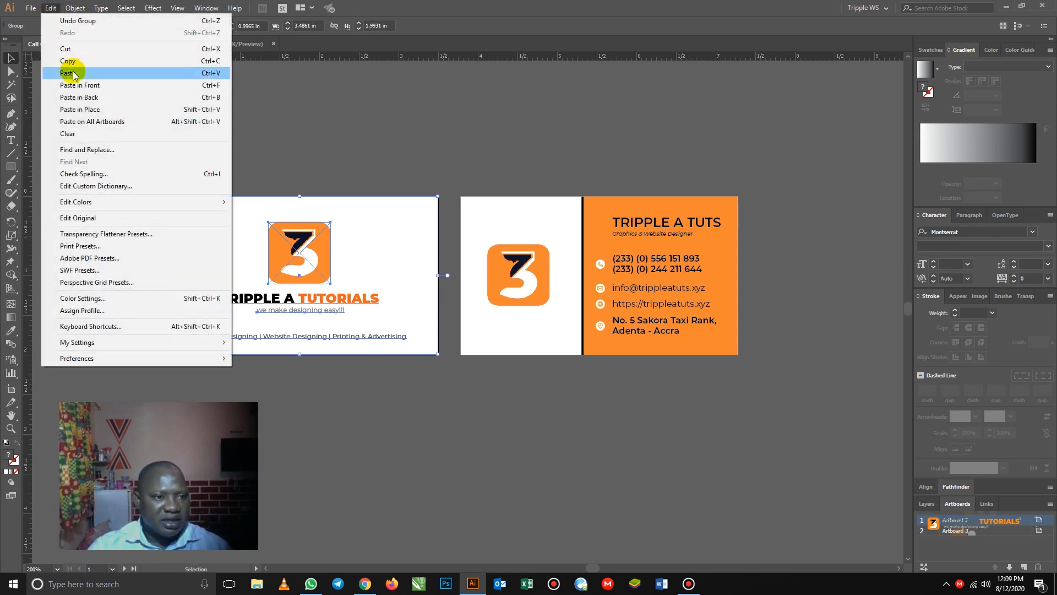
{"action": "left_click", "coordinate": [72, 61]}
{"action": "left_click", "coordinate": [32, 8]}
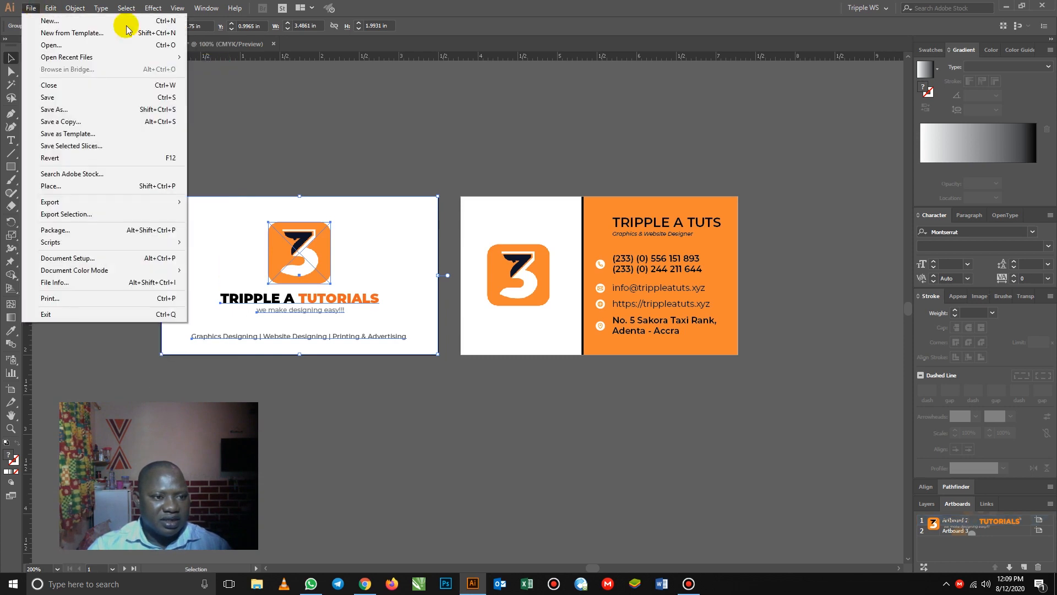
{"action": "left_click", "coordinate": [241, 44]}
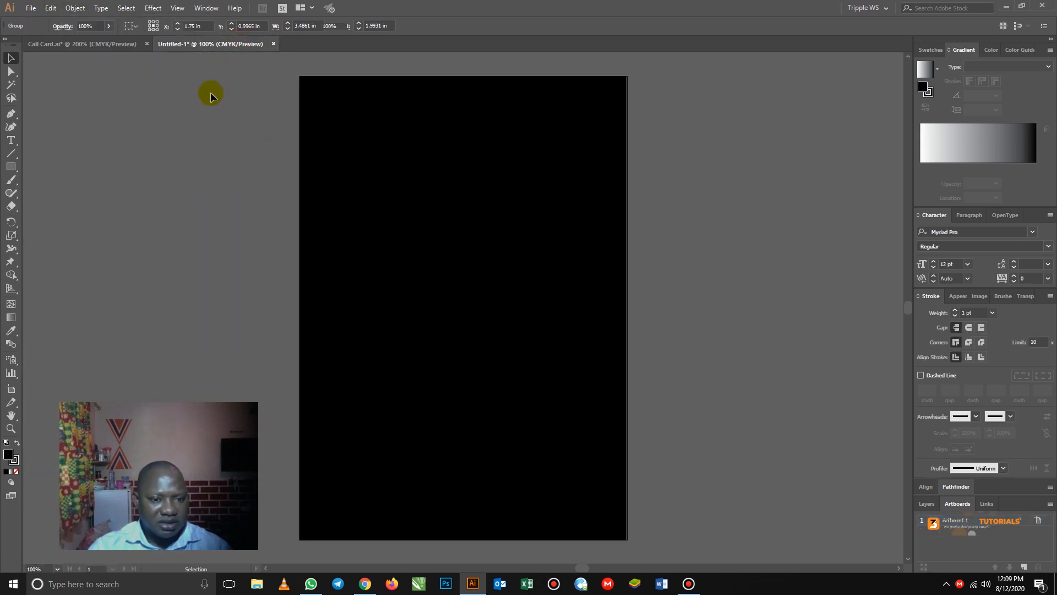
{"action": "key", "text": "ctrl+v"}
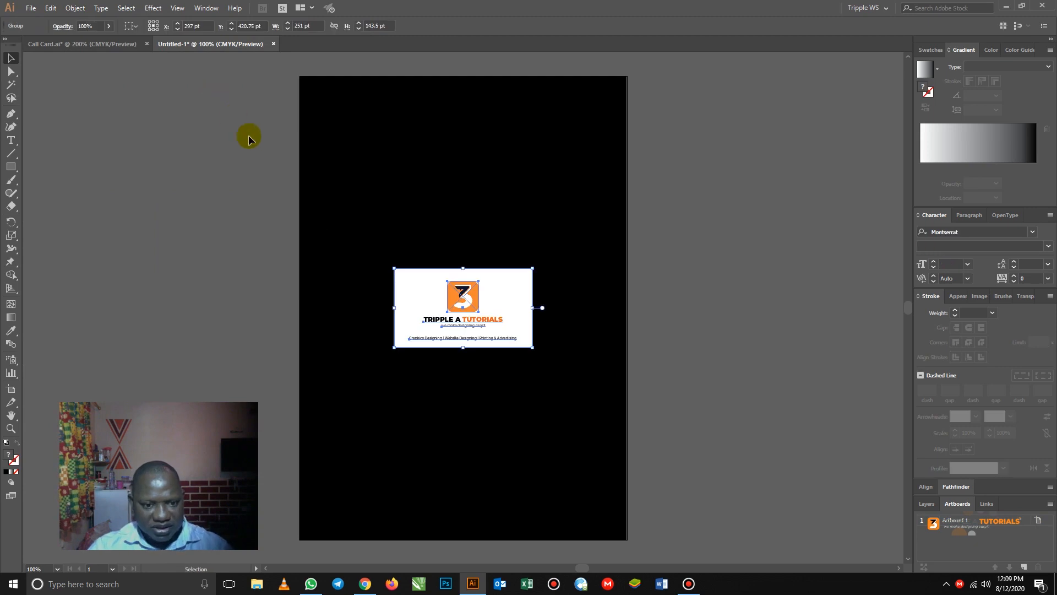
{"action": "left_click_drag", "start_coordinate": [477, 272], "coordinate": [485, 201]}
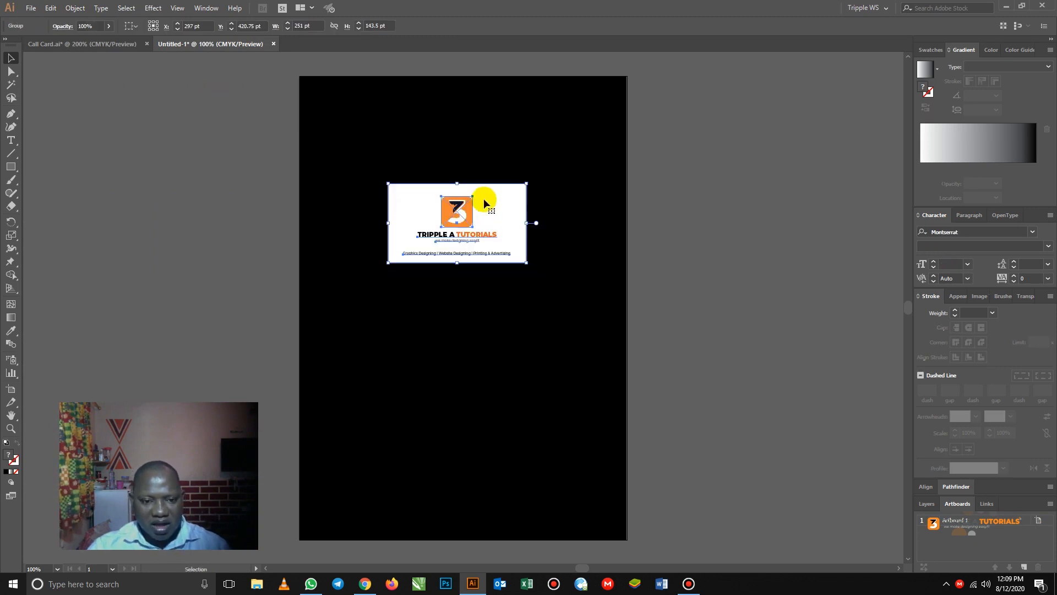
{"action": "left_click", "coordinate": [550, 278]}
{"action": "left_click", "coordinate": [256, 206]}
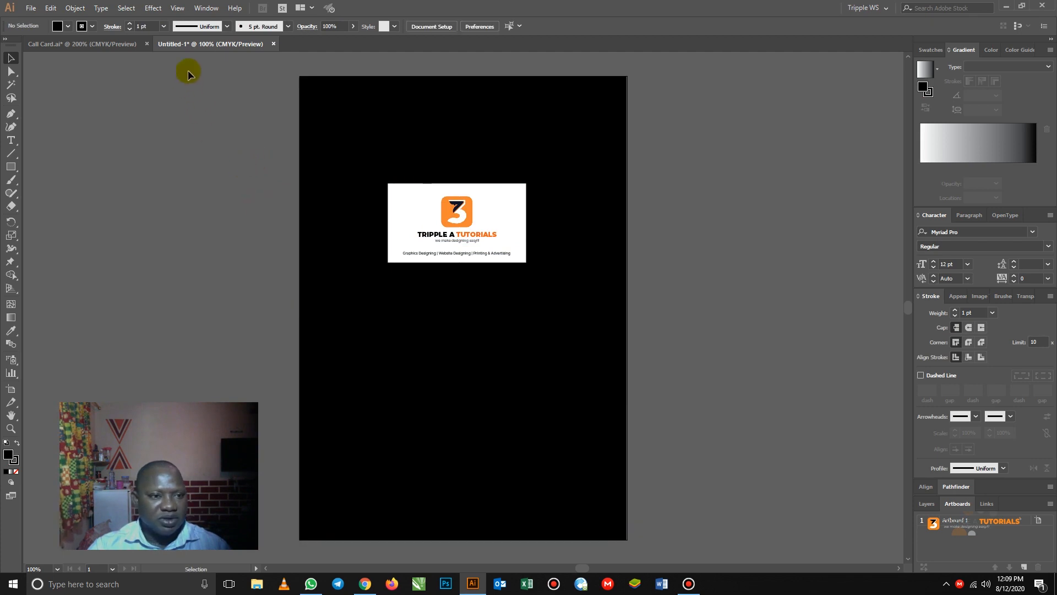
- Draw a rectangle over the back card on artboard 2 and send it to the back
{"action": "left_click", "coordinate": [105, 44]}
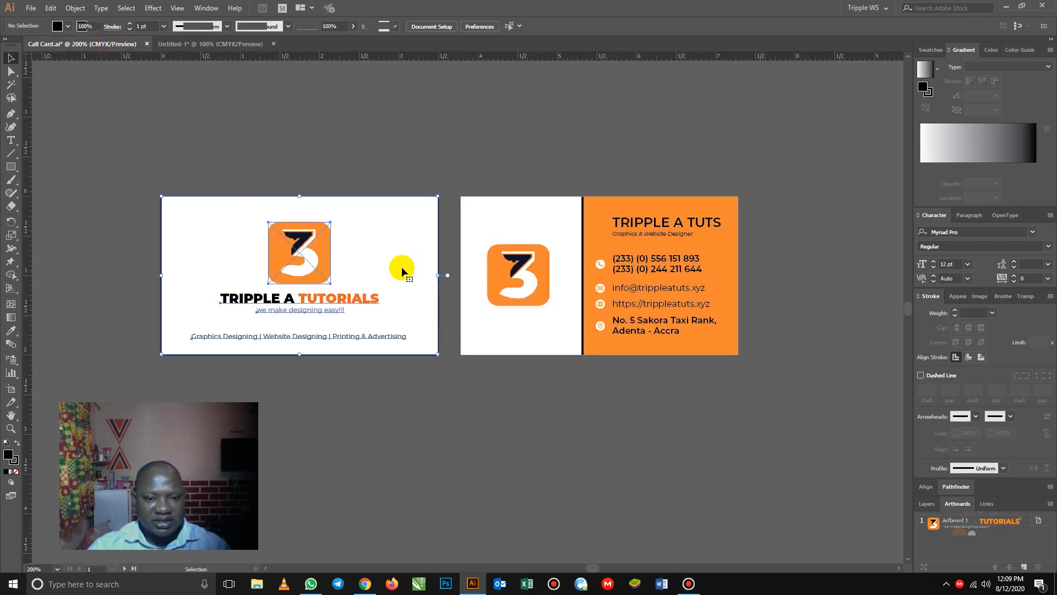
{"action": "left_click", "coordinate": [468, 212]}
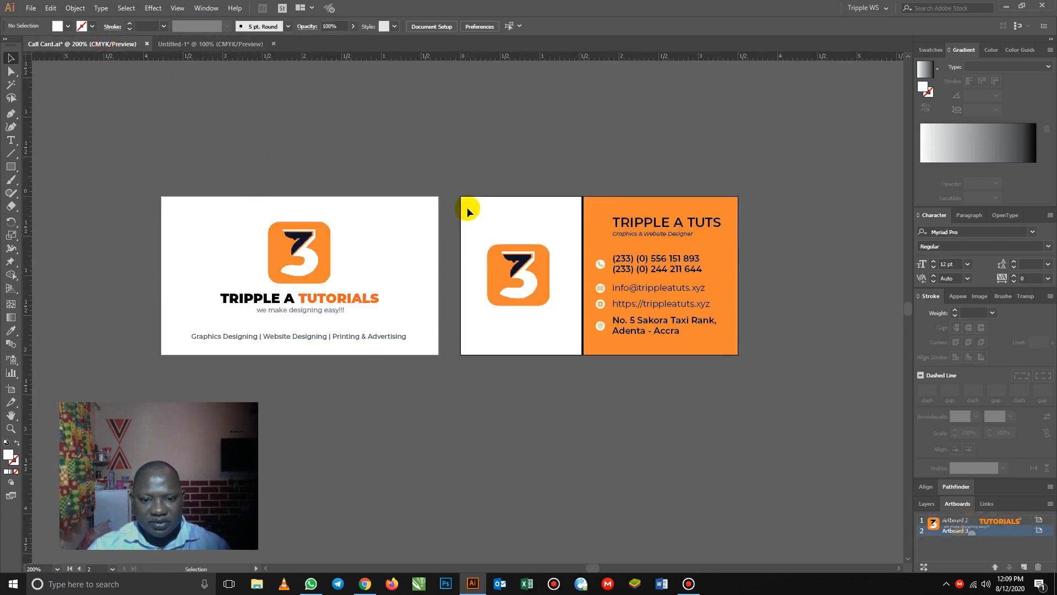
{"action": "left_click_drag", "start_coordinate": [449, 167], "coordinate": [541, 297]}
{"action": "left_click_drag", "start_coordinate": [787, 395], "coordinate": [787, 395]}
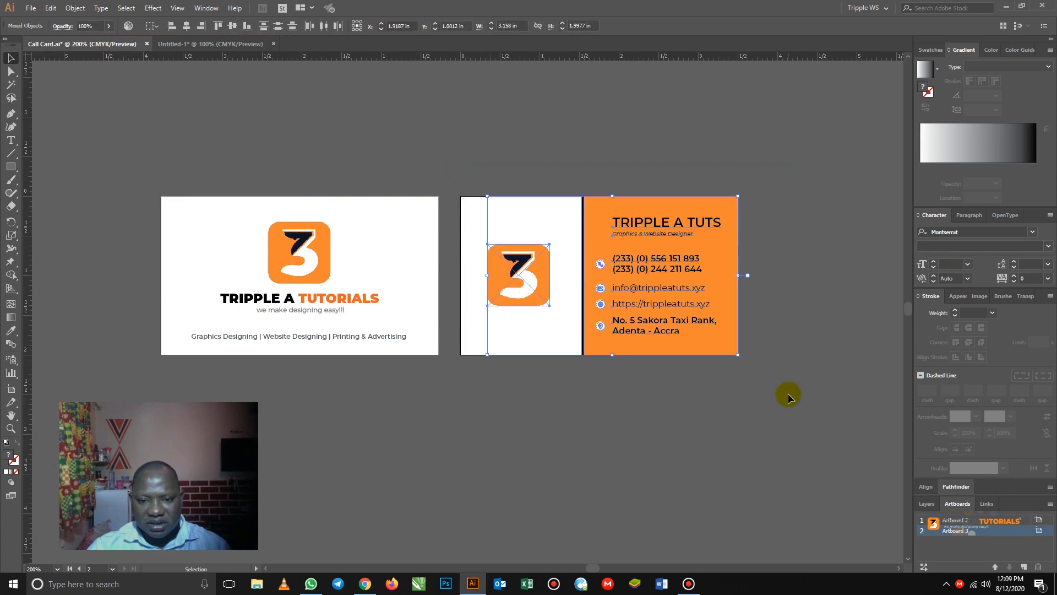
{"action": "left_click", "coordinate": [488, 159]}
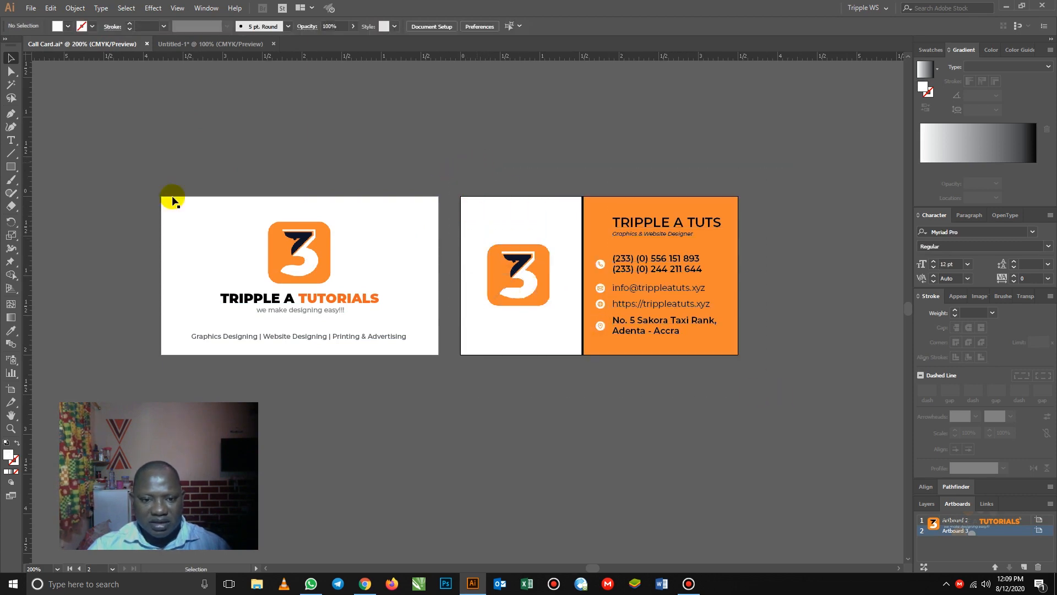
{"action": "left_click", "coordinate": [11, 167]}
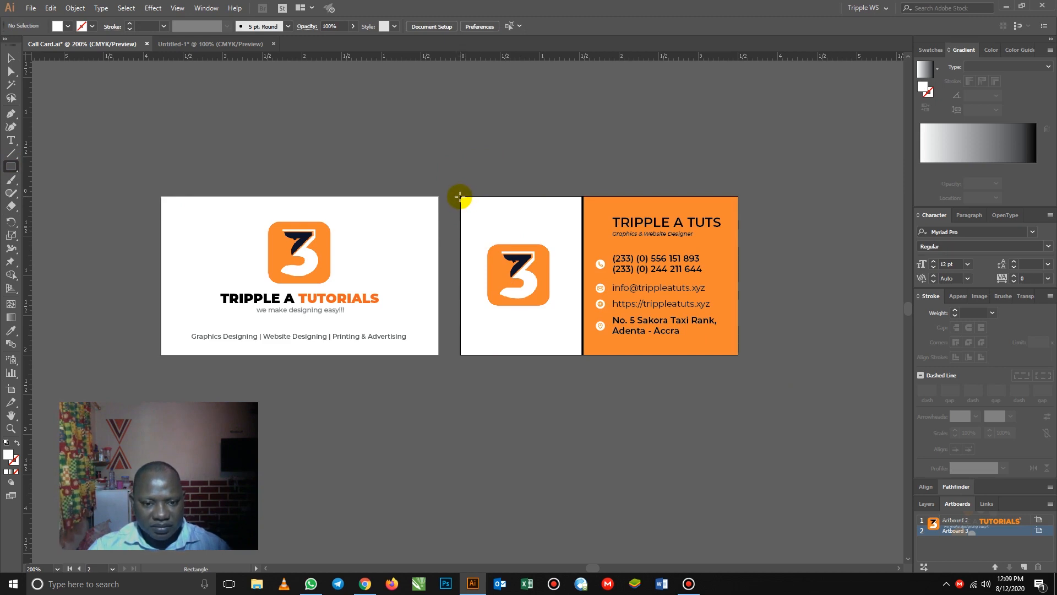
{"action": "left_click_drag", "start_coordinate": [461, 196], "coordinate": [737, 354]}
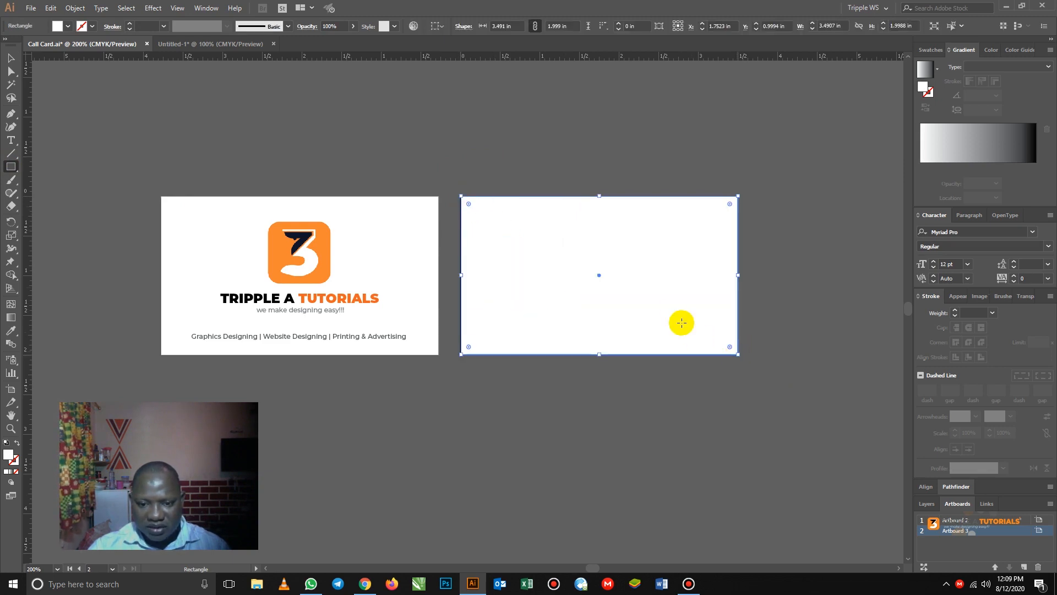
{"action": "right_click", "coordinate": [675, 312]}
{"action": "mouse_move", "coordinate": [707, 483]}
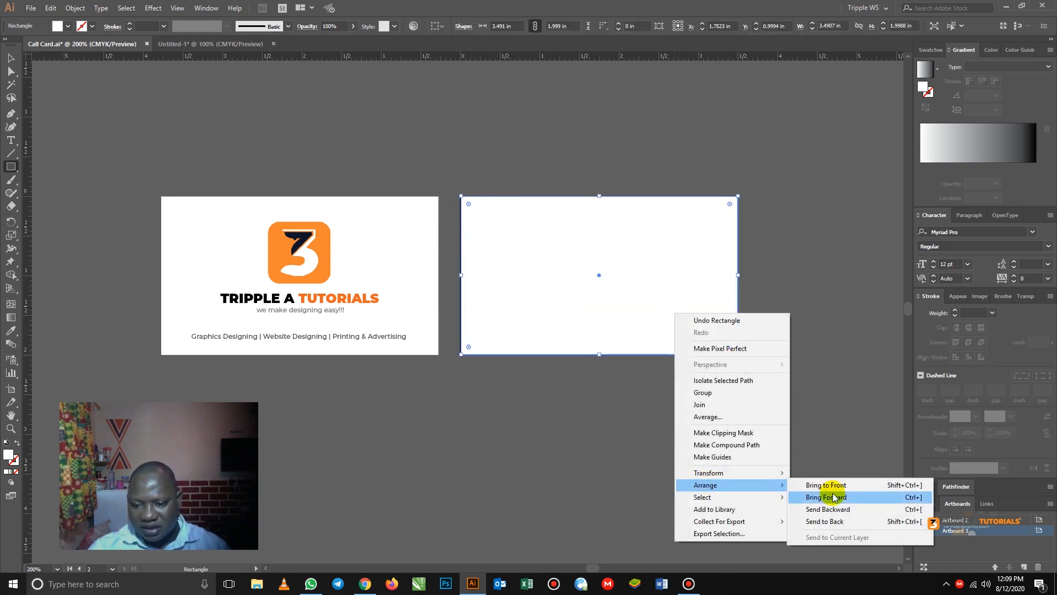
{"action": "left_click", "coordinate": [902, 522]}
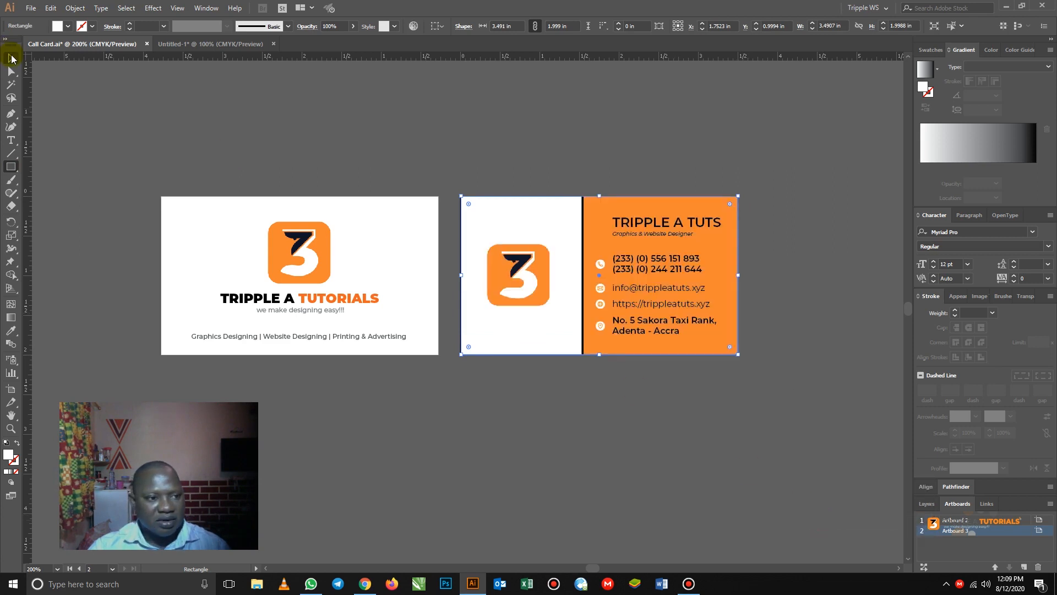
- Copy the whole back card and switch to the black page document
{"action": "left_click", "coordinate": [11, 58]}
{"action": "left_click_drag", "start_coordinate": [440, 160], "coordinate": [799, 413]}
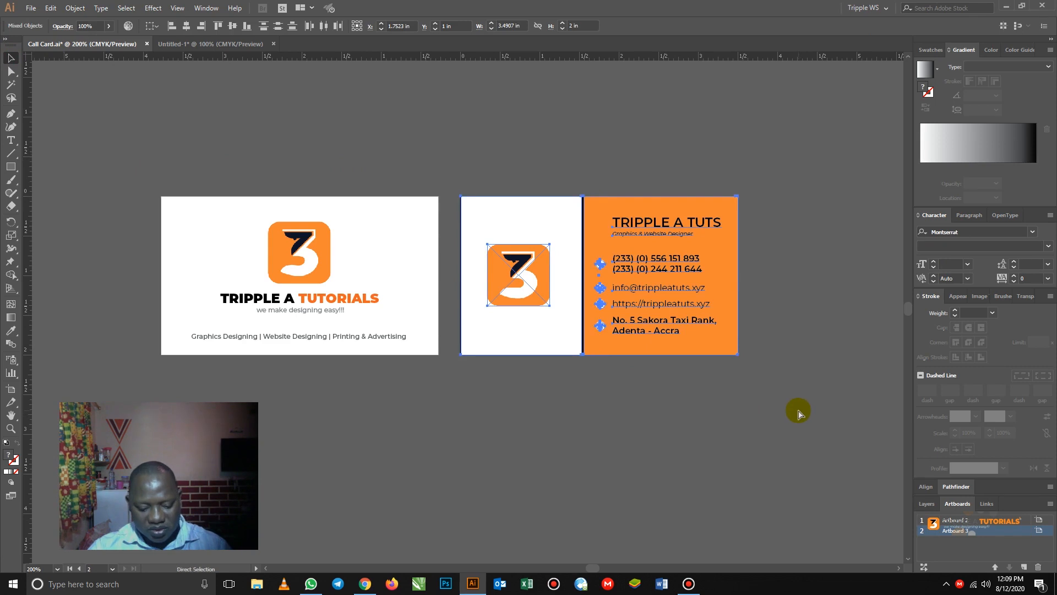
{"action": "key", "text": "ctrl+c"}
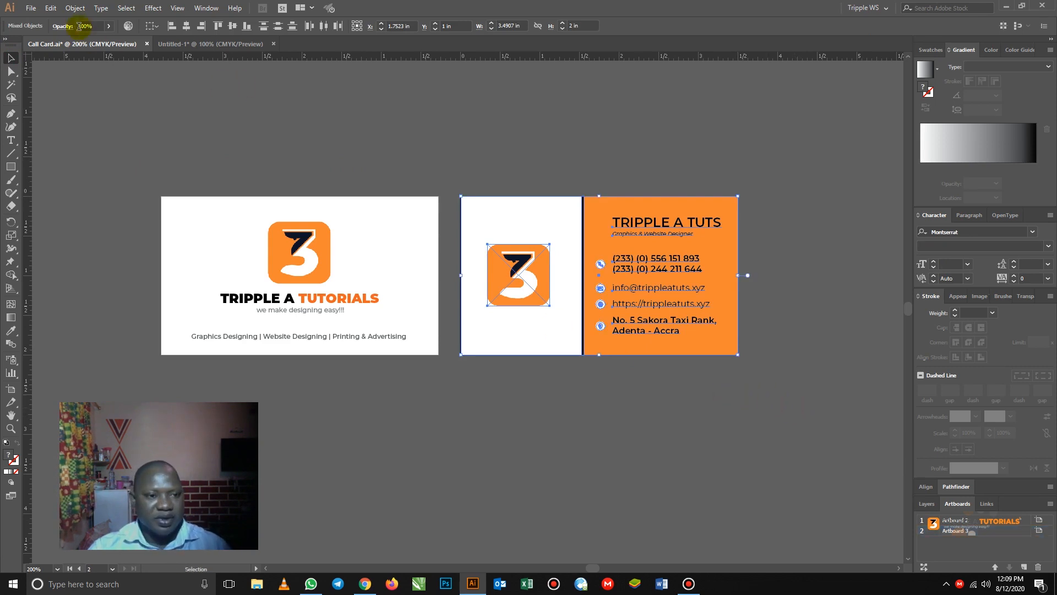
{"action": "left_click", "coordinate": [174, 44]}
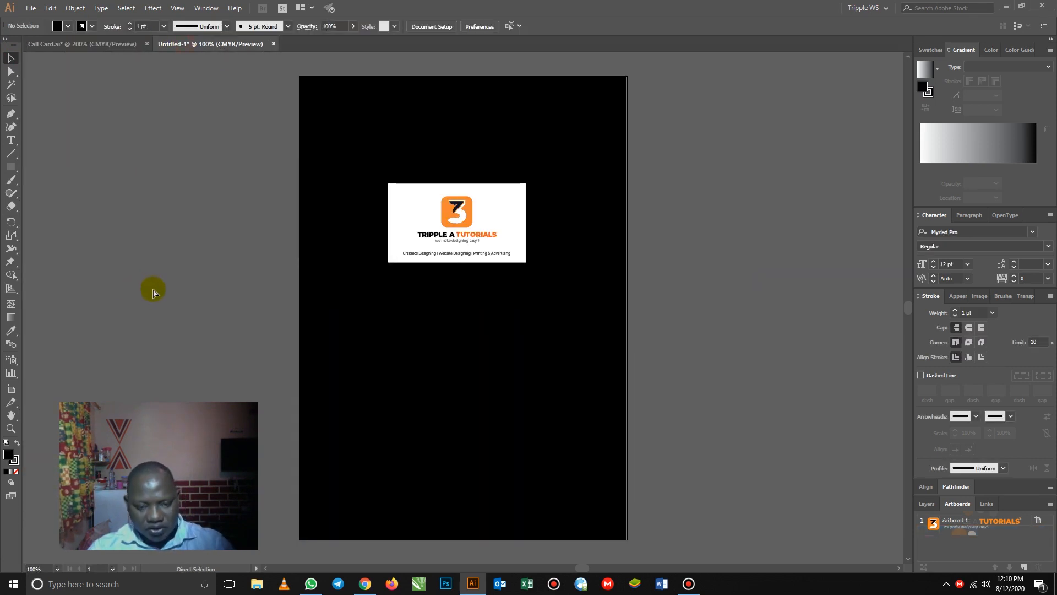
- Paste the back card onto the black page and group its parts
{"action": "key", "text": "ctrl+v"}
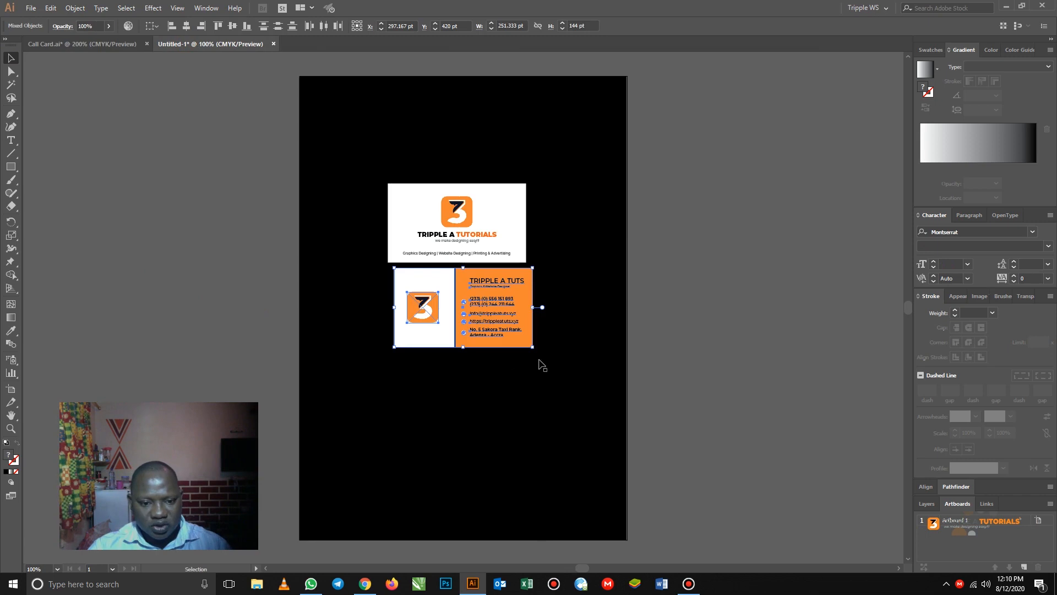
{"action": "right_click", "coordinate": [478, 321]}
{"action": "left_click", "coordinate": [512, 385]}
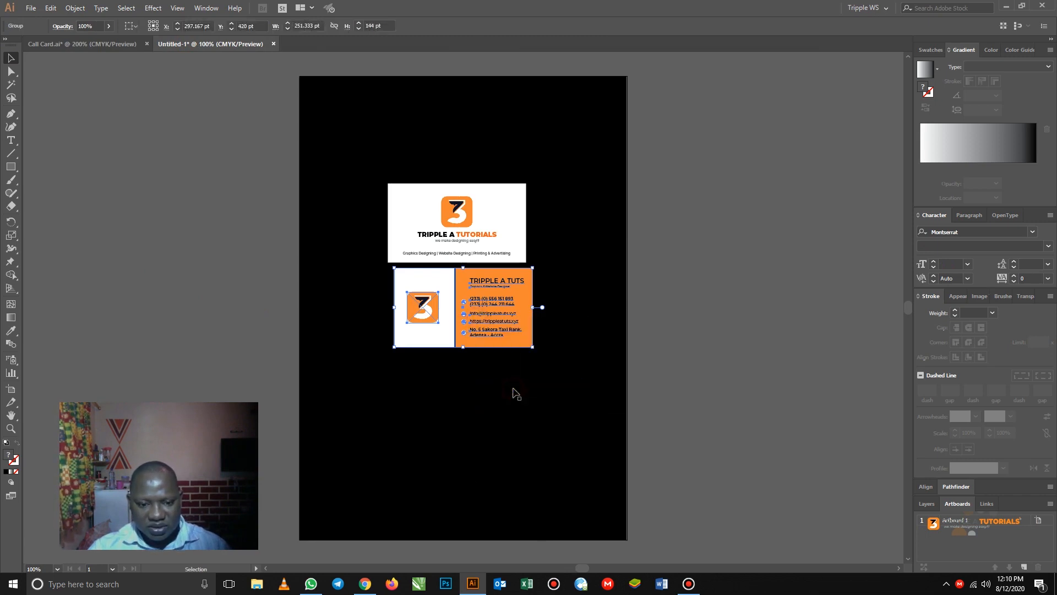
{"action": "left_click_drag", "start_coordinate": [487, 308], "coordinate": [480, 308]}
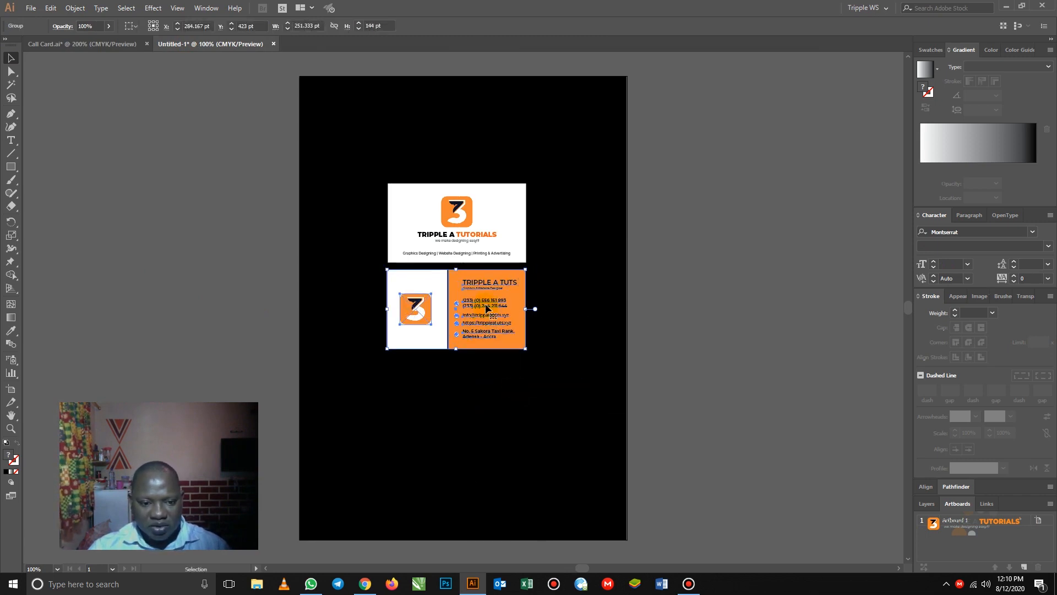
- Left-align both cards, scale them up proportionally, and centre them on the page
{"action": "left_click", "coordinate": [476, 240], "text": "shift"}
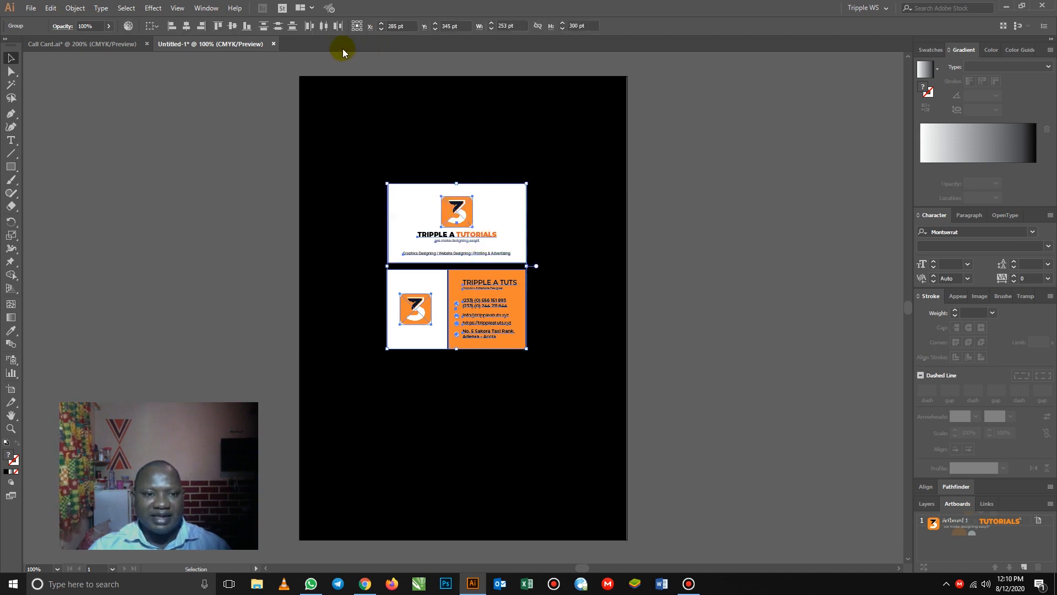
{"action": "left_click", "coordinate": [171, 27]}
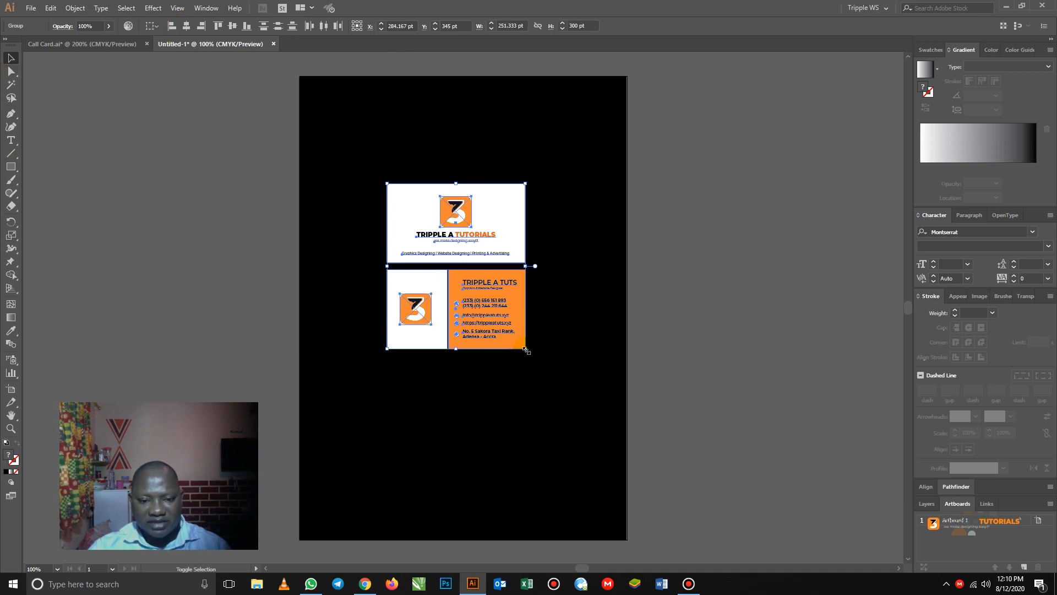
{"action": "left_click_drag", "start_coordinate": [526, 349], "coordinate": [602, 446]}
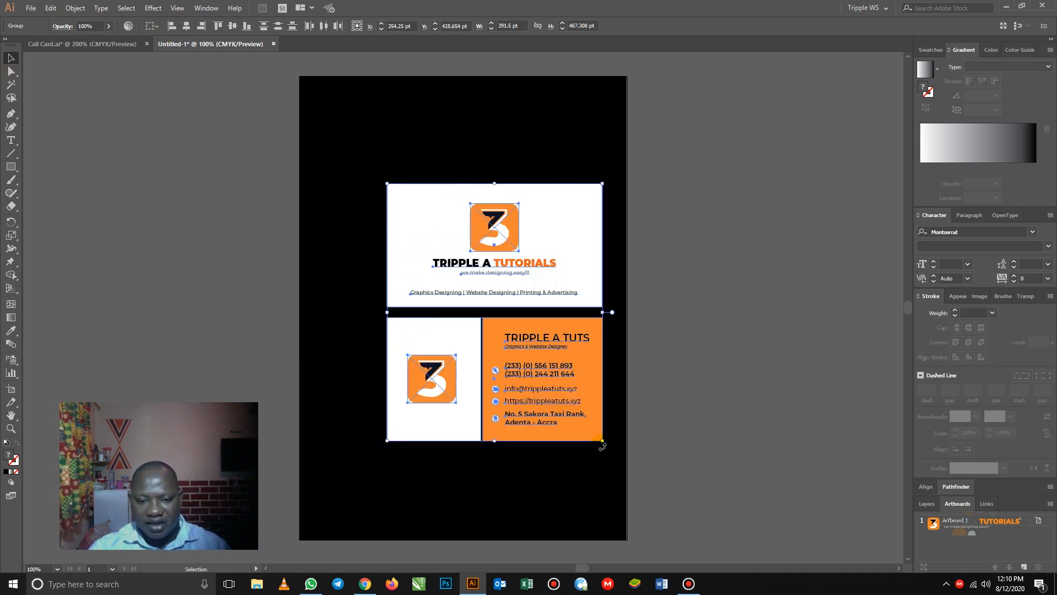
{"action": "left_click_drag", "start_coordinate": [531, 235], "coordinate": [507, 222]}
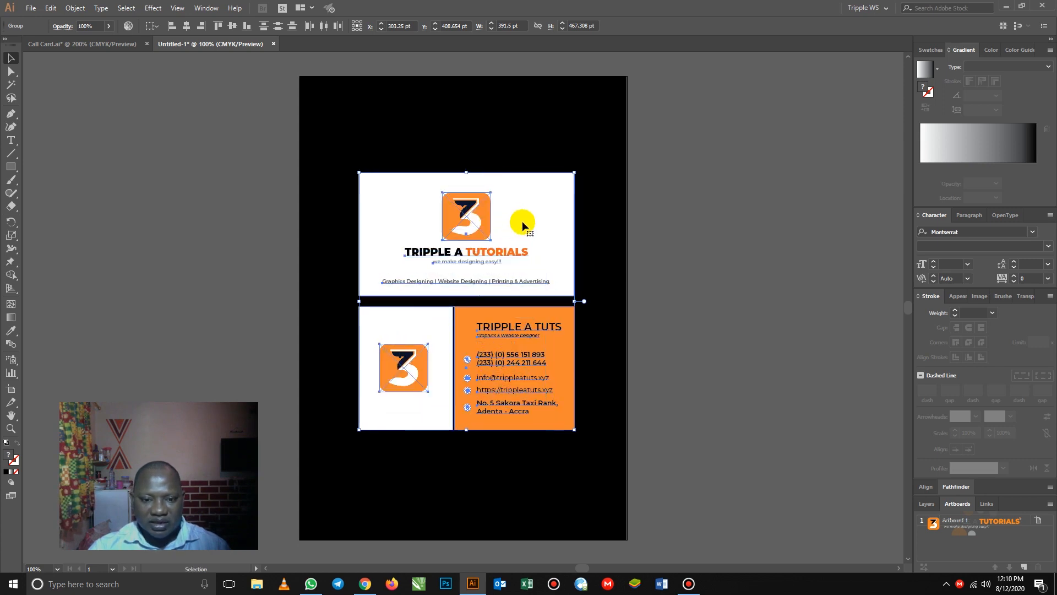
{"action": "key", "text": "Left"}
{"action": "key", "text": "Left"}
{"action": "key", "text": "Left"}
{"action": "key", "text": "Left"}
{"action": "key", "text": "Left"}
{"action": "key", "text": "Left"}
{"action": "left_click", "coordinate": [668, 232]}
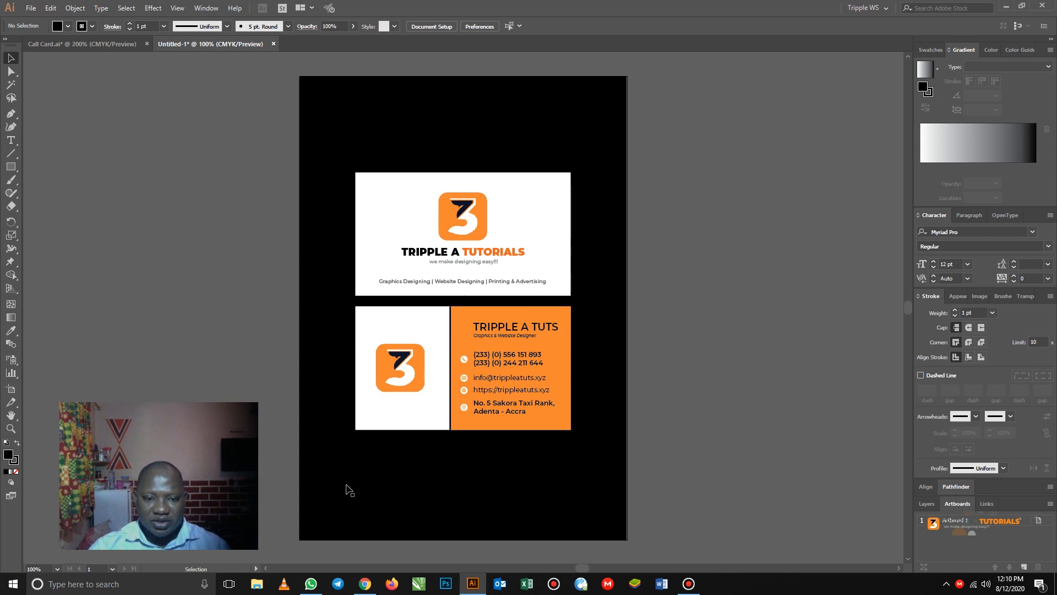
{"action": "left_click_drag", "start_coordinate": [289, 70], "coordinate": [642, 543]}
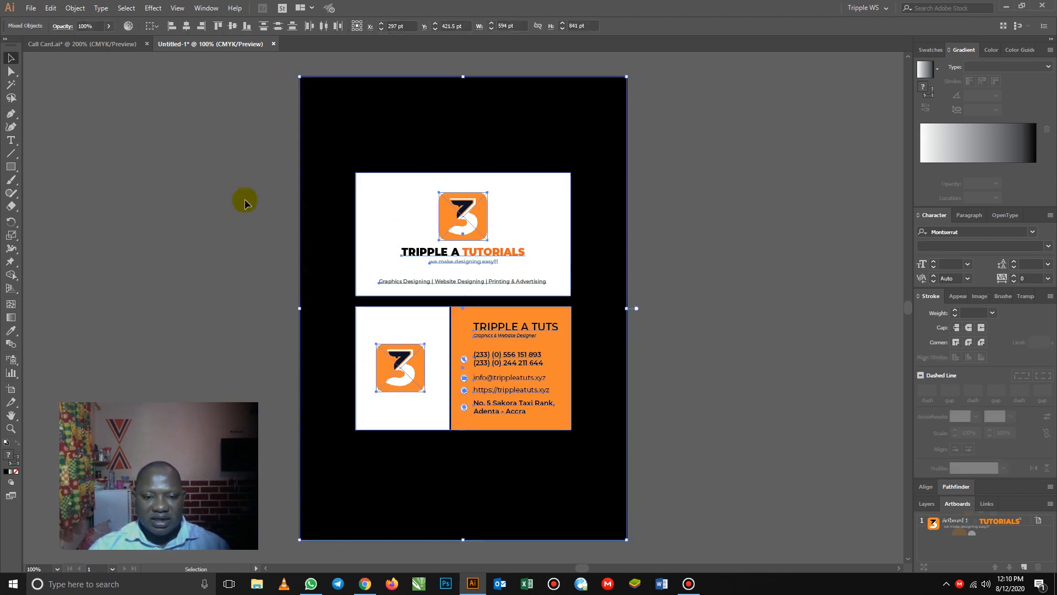
- Export the document as a JPEG named BCard into the Project Files folder
{"action": "left_click", "coordinate": [222, 163]}
{"action": "left_click", "coordinate": [30, 7]}
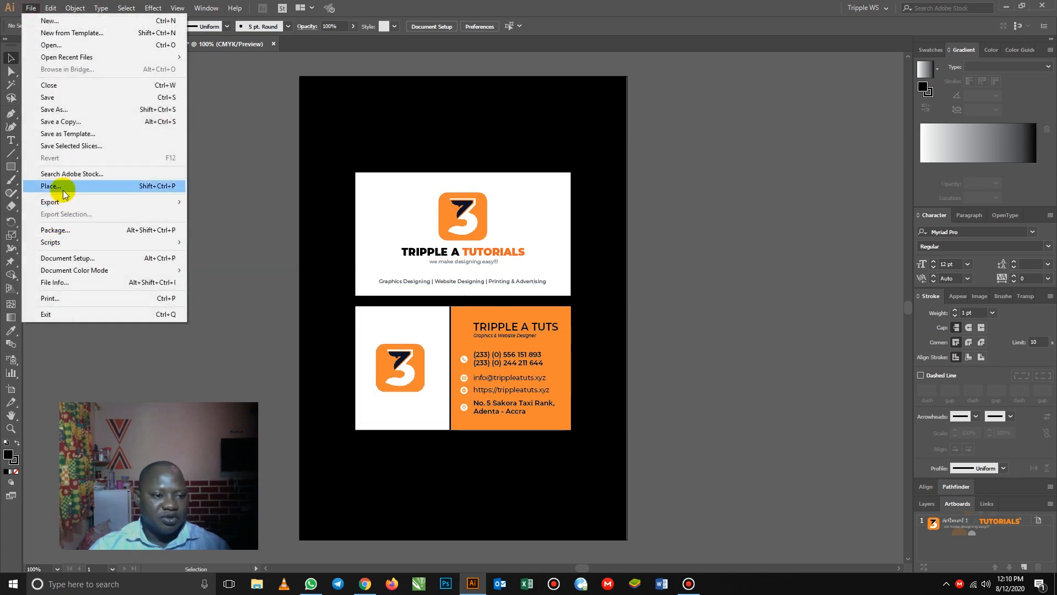
{"action": "mouse_move", "coordinate": [66, 201]}
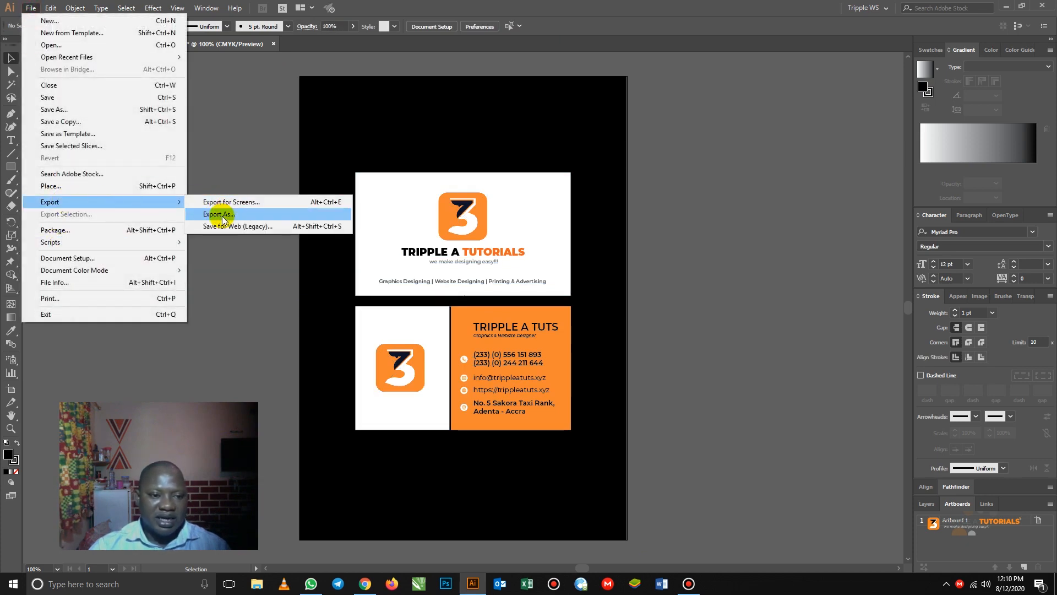
{"action": "left_click", "coordinate": [219, 214]}
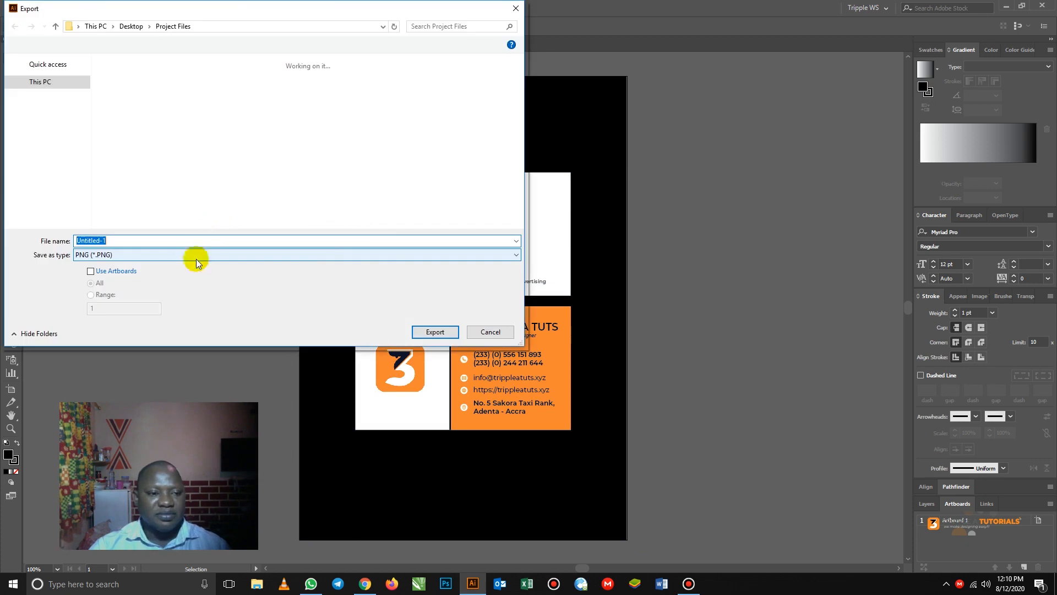
{"action": "left_click", "coordinate": [171, 255]}
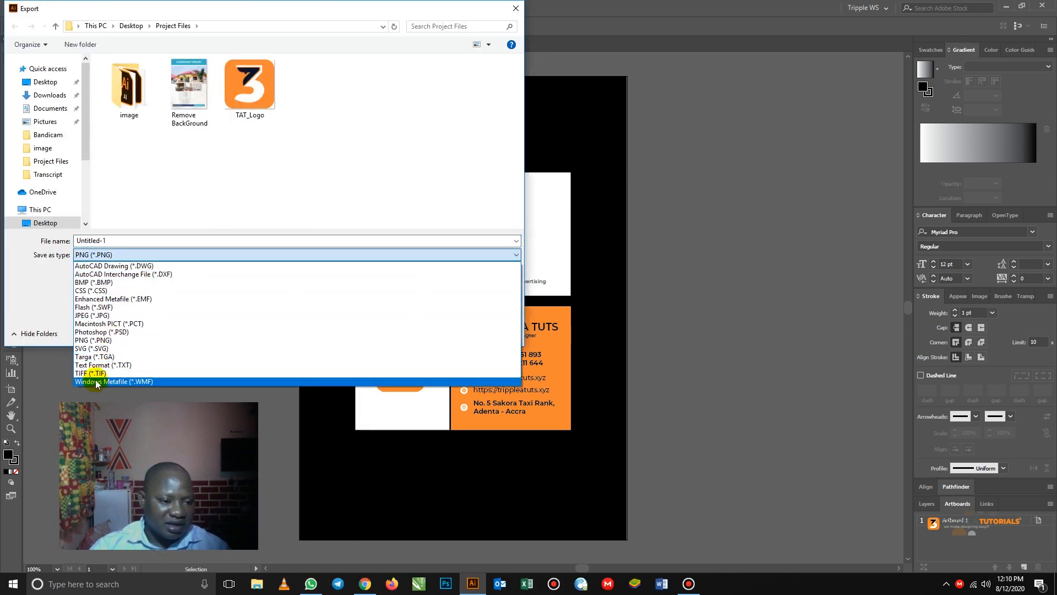
{"action": "left_click", "coordinate": [99, 315]}
{"action": "double_click", "coordinate": [141, 242]}
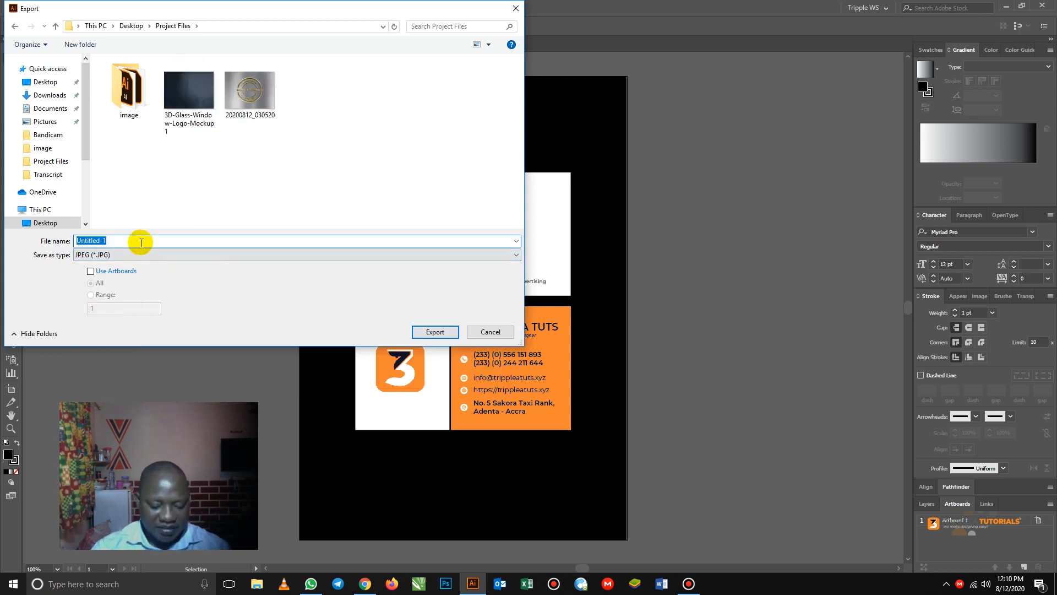
{"action": "type", "text": "BCard"}
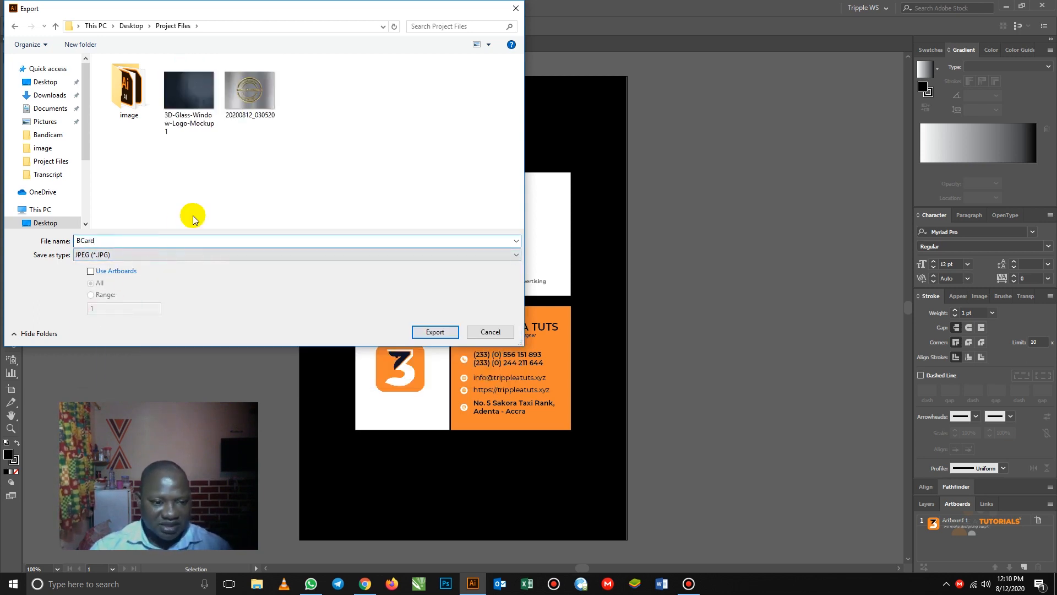
{"action": "left_click", "coordinate": [434, 332]}
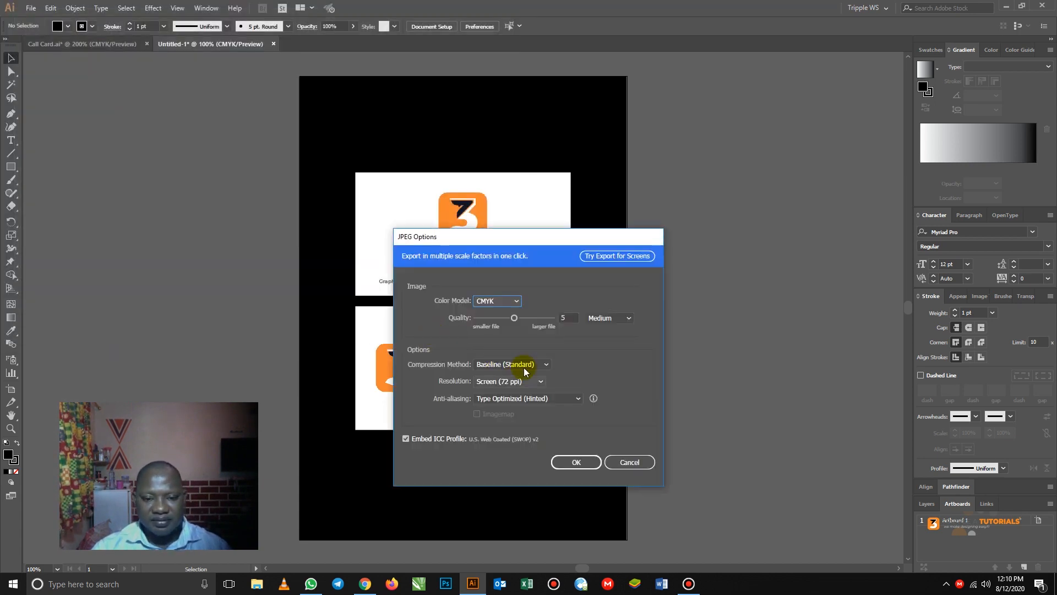
- Set the JPEG colour model to RGB and confirm the export options
{"action": "left_click", "coordinate": [512, 300]}
{"action": "left_click", "coordinate": [497, 311]}
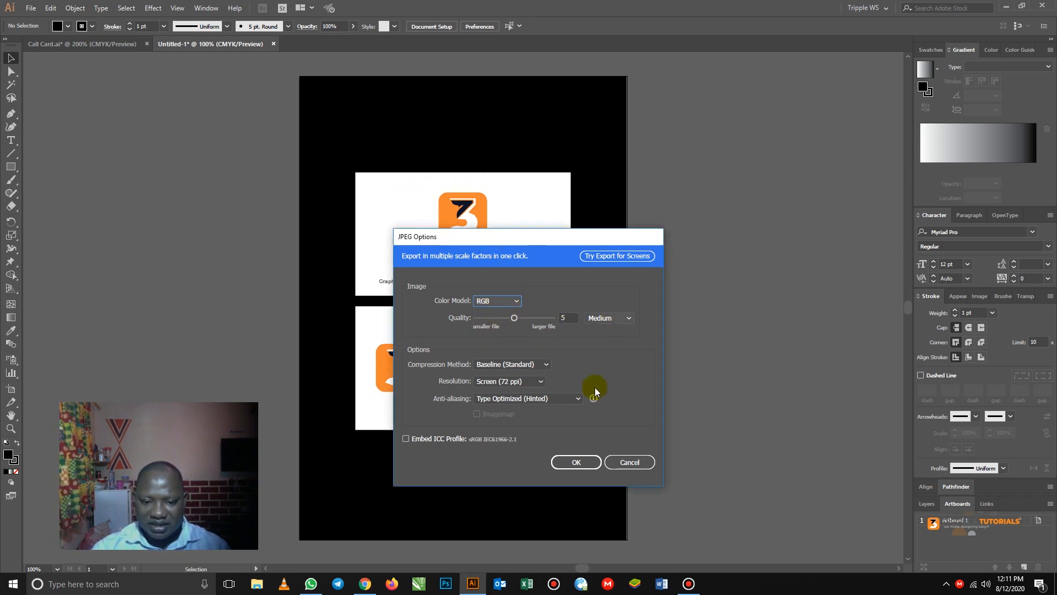
{"action": "left_click", "coordinate": [576, 461]}
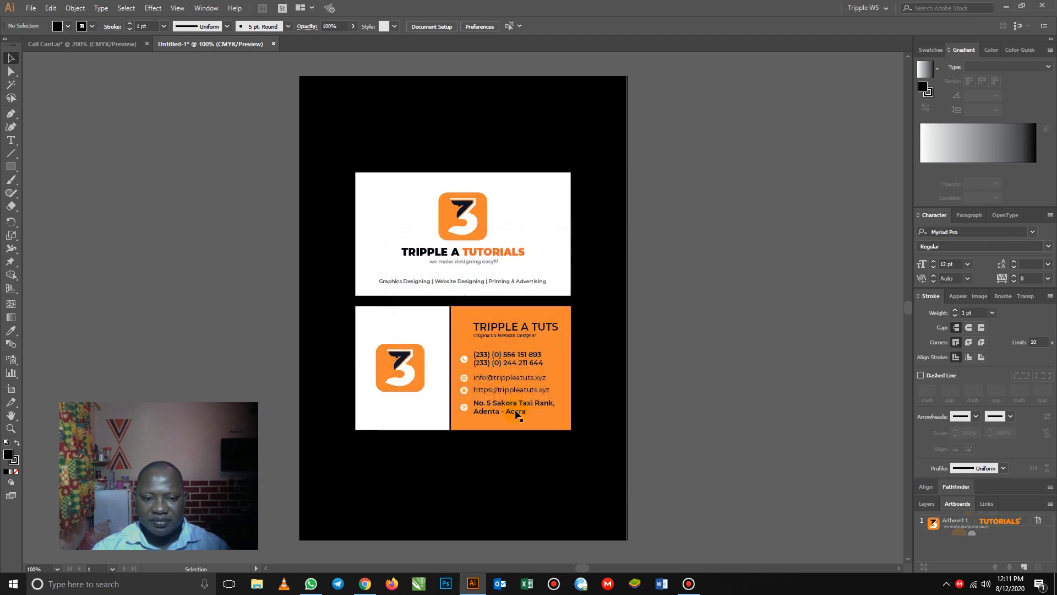
- Refresh the desktop, open the Project Files folder, and open the exported BCard image
{"action": "left_click", "coordinate": [1005, 7]}
{"action": "right_click", "coordinate": [368, 218]}
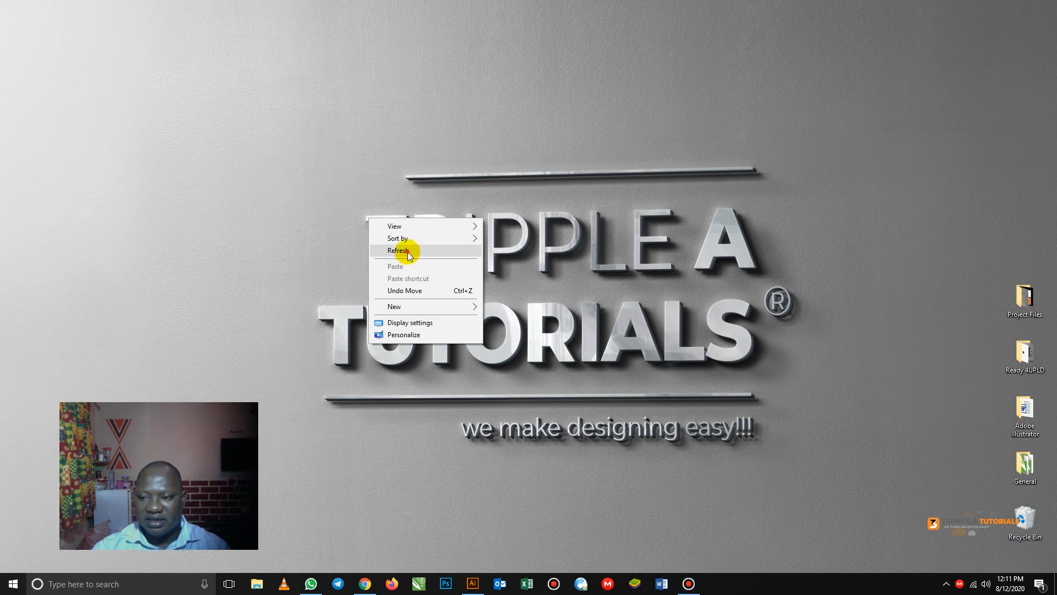
{"action": "left_click", "coordinate": [408, 253]}
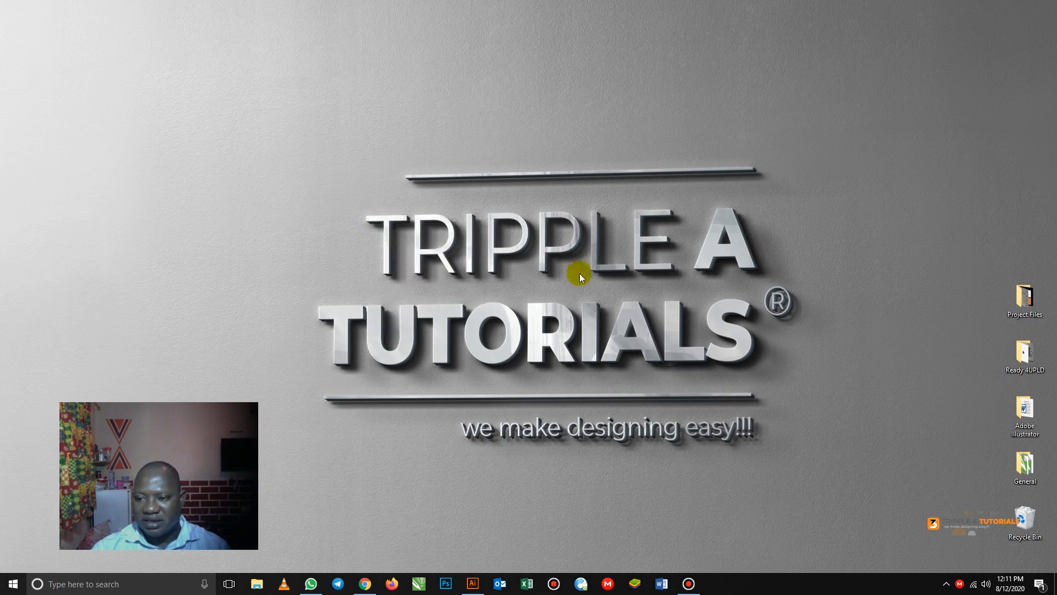
{"action": "double_click", "coordinate": [1021, 304]}
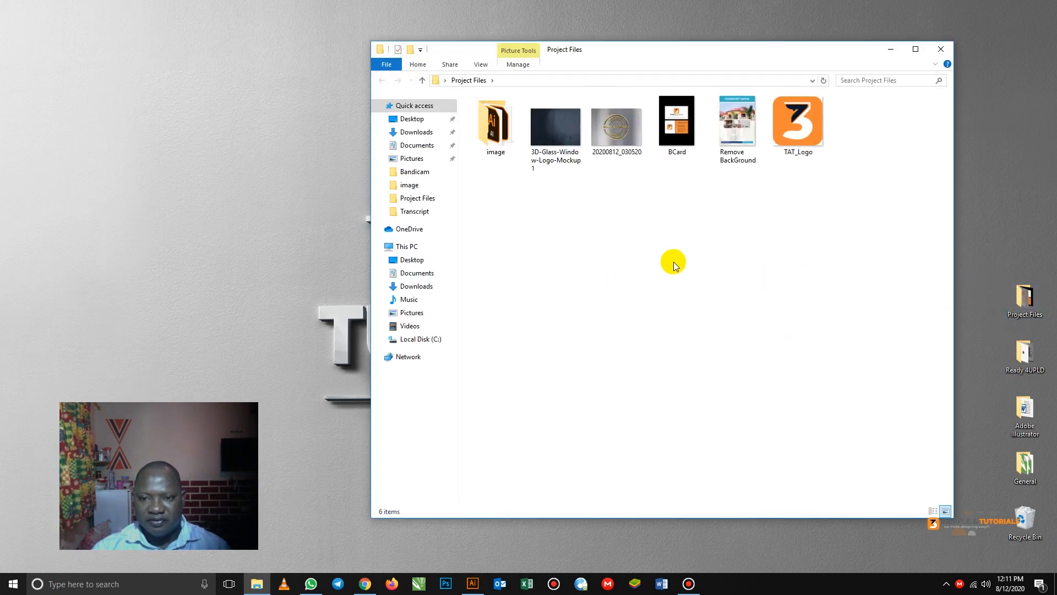
{"action": "left_click", "coordinate": [681, 120]}
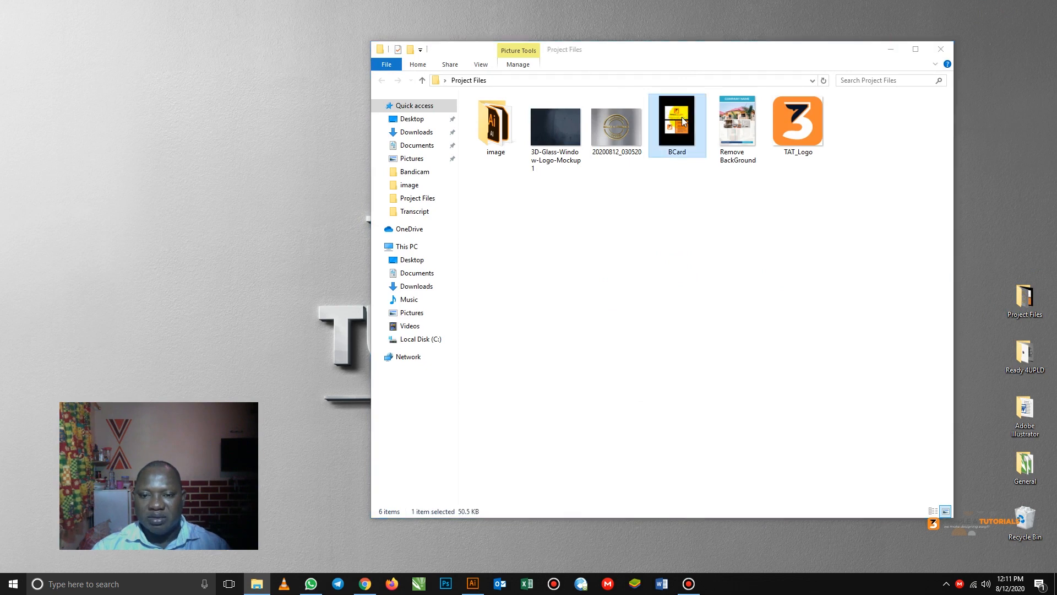
{"action": "double_click", "coordinate": [683, 120]}
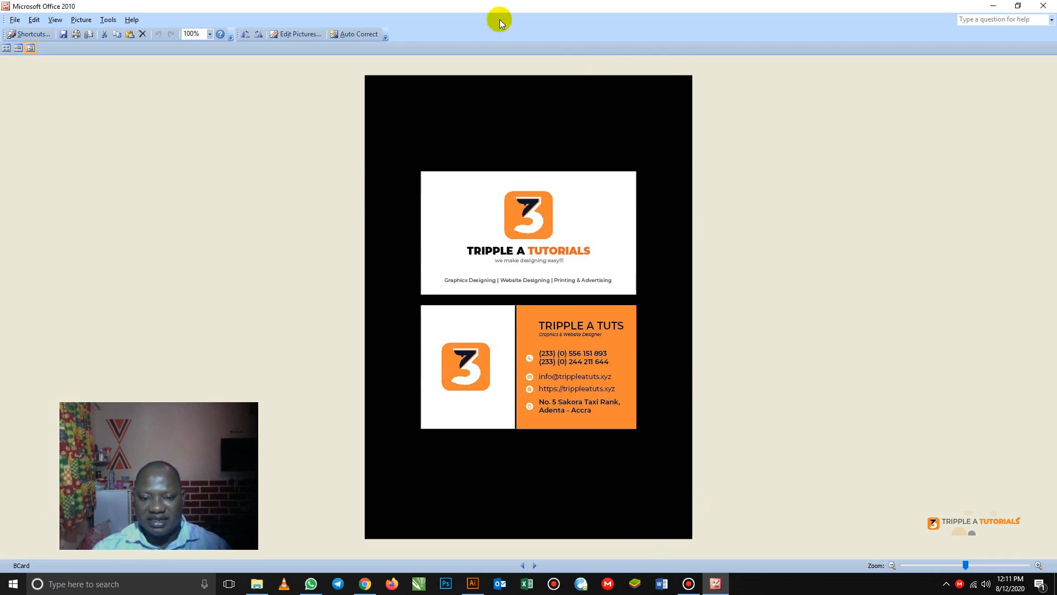
- Close Picture Manager after inspecting the BCard mockup of both cards on black
{"action": "left_click", "coordinate": [1043, 5]}
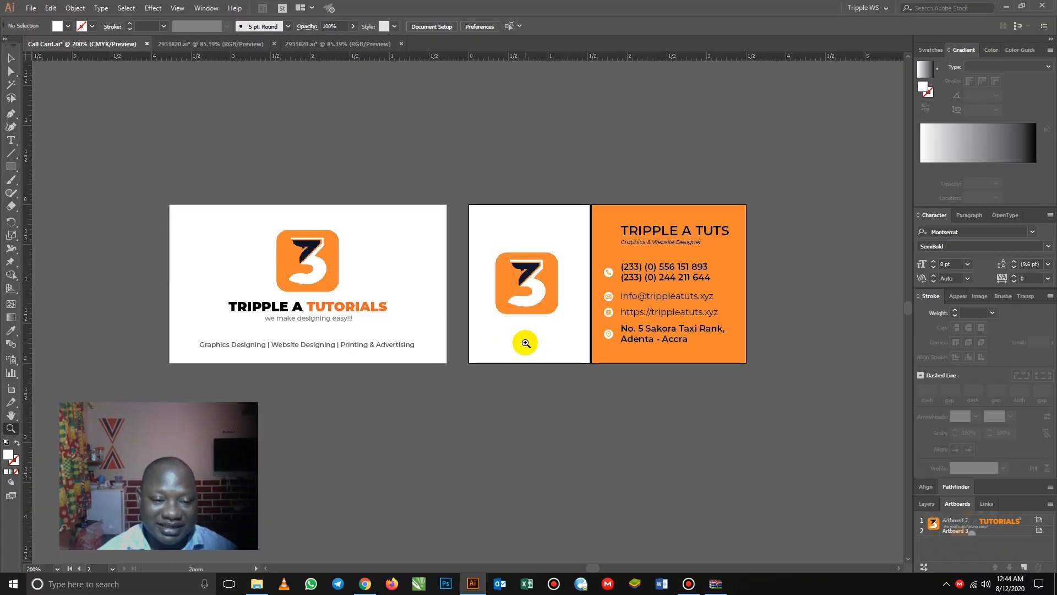